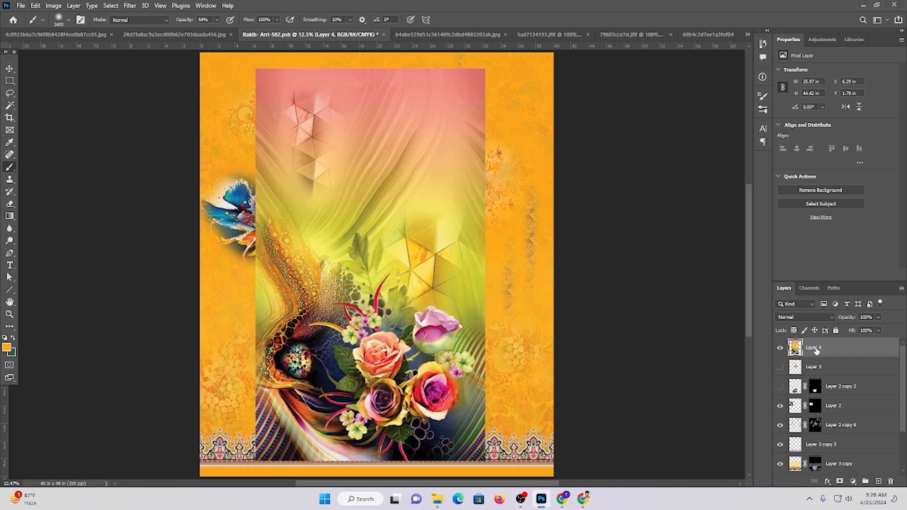
key(ctrl+s)
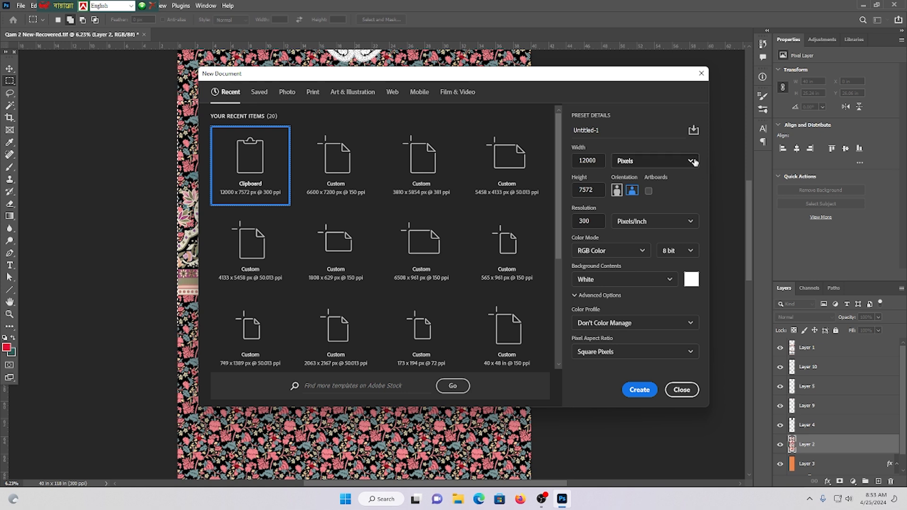
Create a new document 40 inches wide and 48 inches high at a resolution of 150 pixels/inch
click(689, 163)
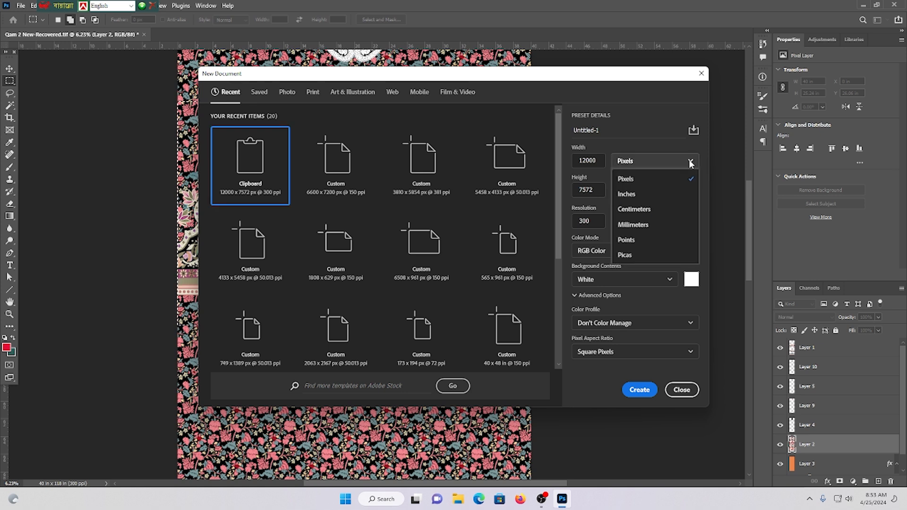
click(636, 200)
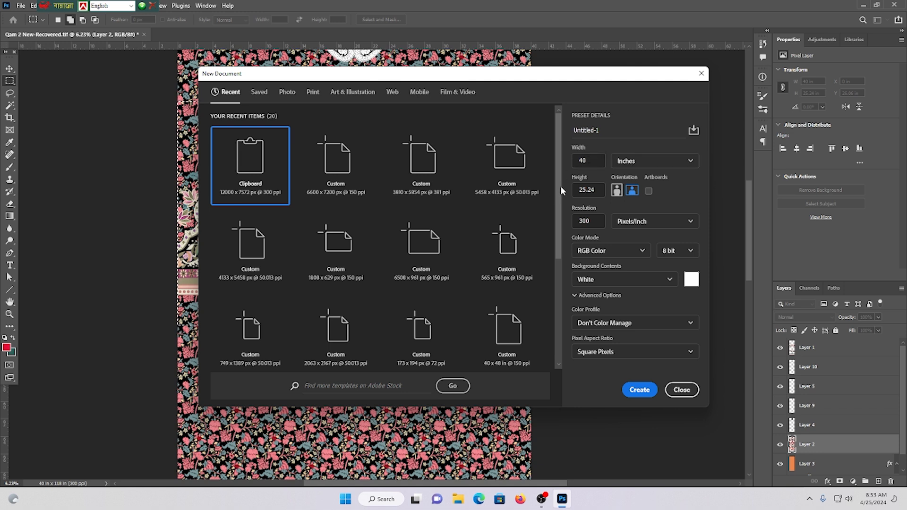
click(599, 191)
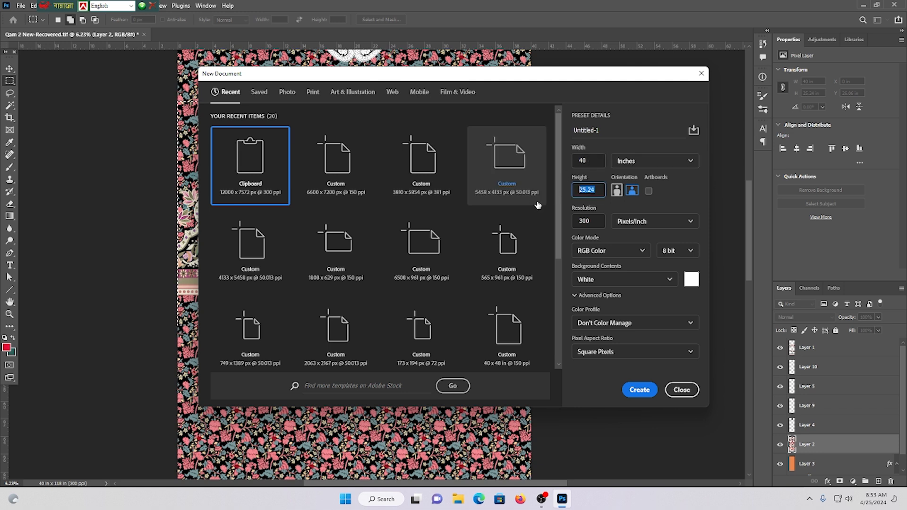
text(48)
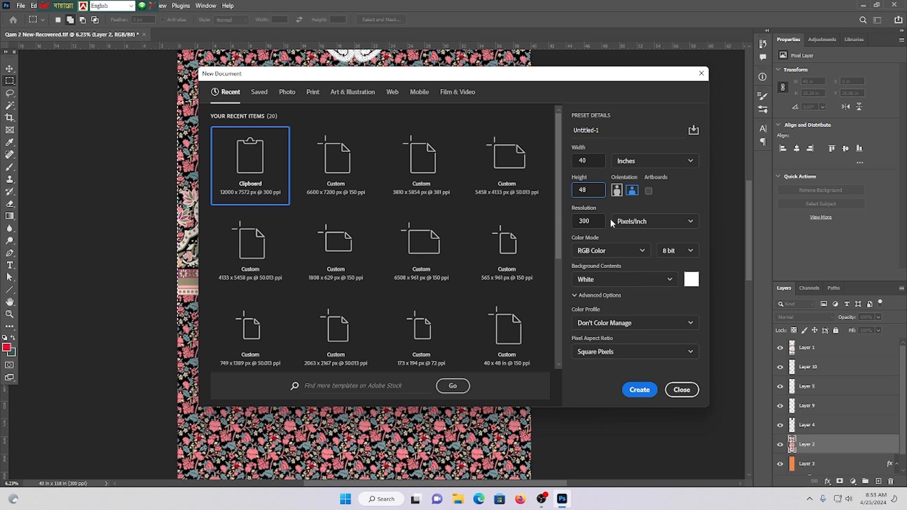
key(Tab)
text(1)
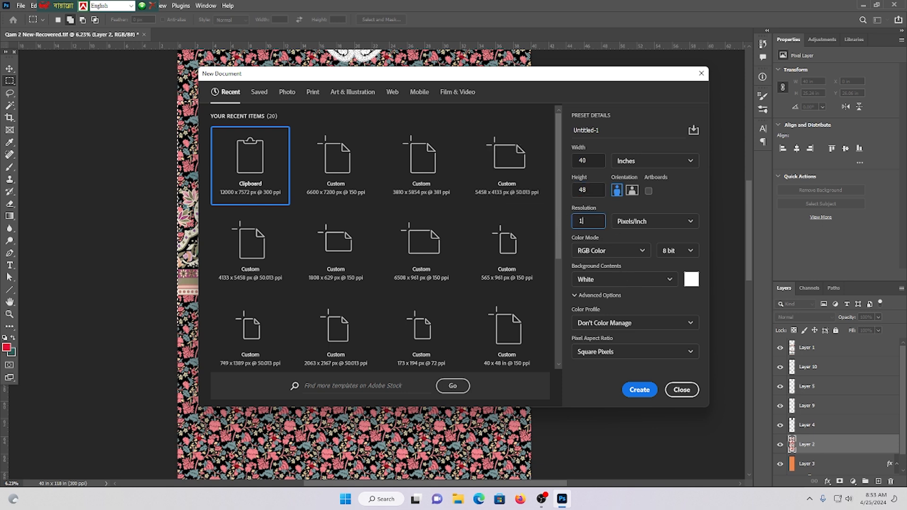
text(00)
click(639, 390)
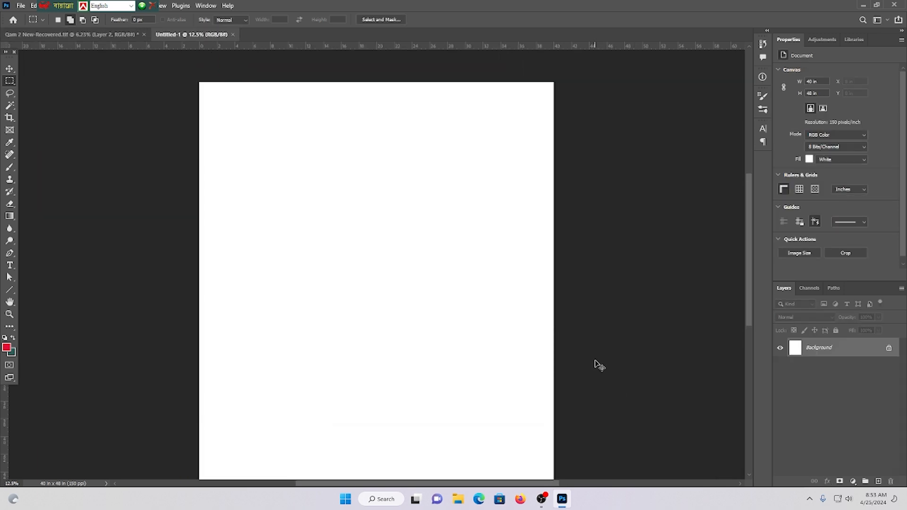
Choose a bright yellow-orange foreground color and fill the Background layer with it
click(7, 348)
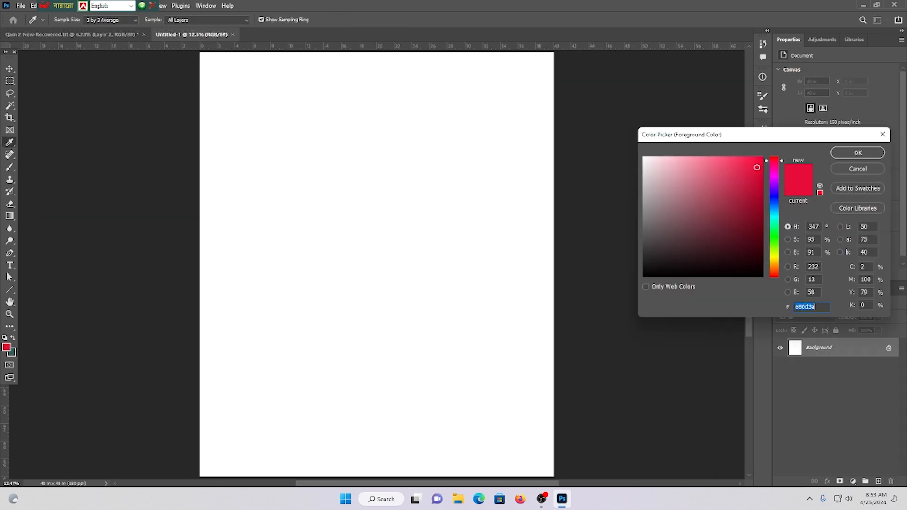
drag(773, 207, 774, 273)
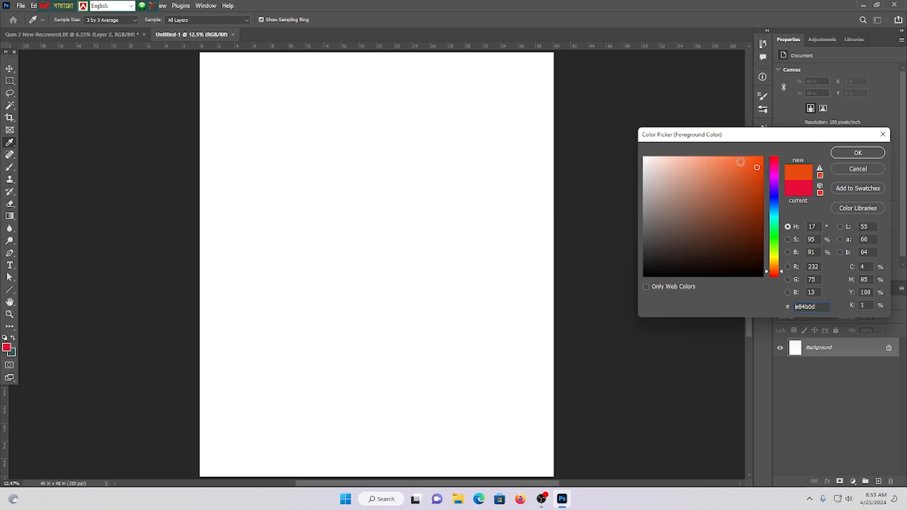
click(746, 165)
drag(773, 270, 774, 264)
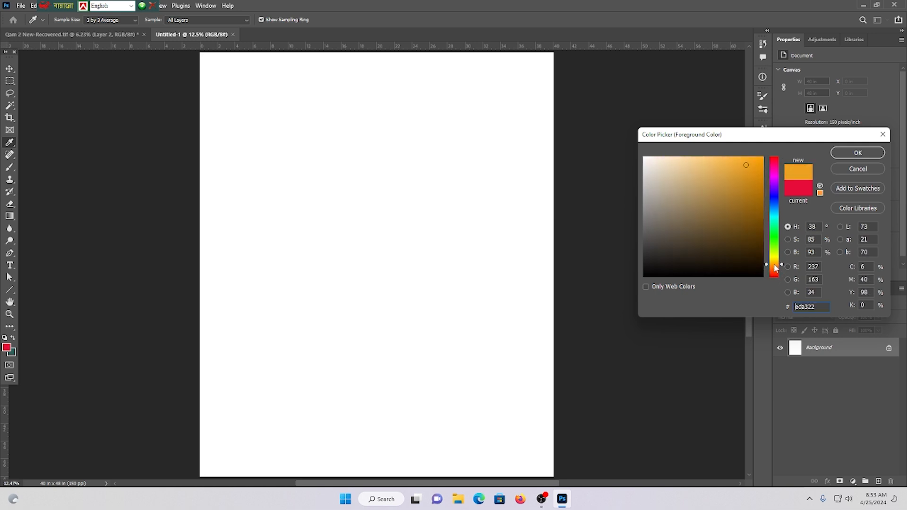
drag(755, 163, 785, 146)
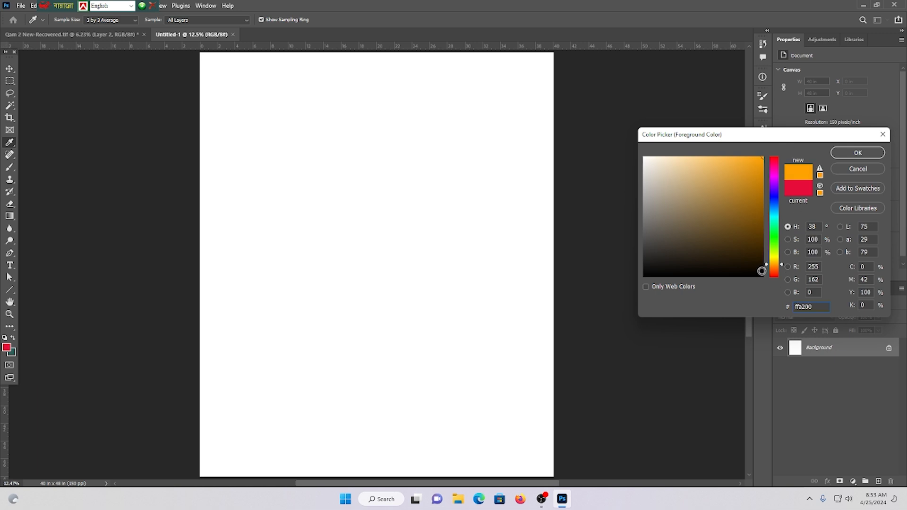
click(775, 261)
drag(776, 264, 774, 267)
click(776, 264)
drag(776, 265, 777, 266)
click(858, 153)
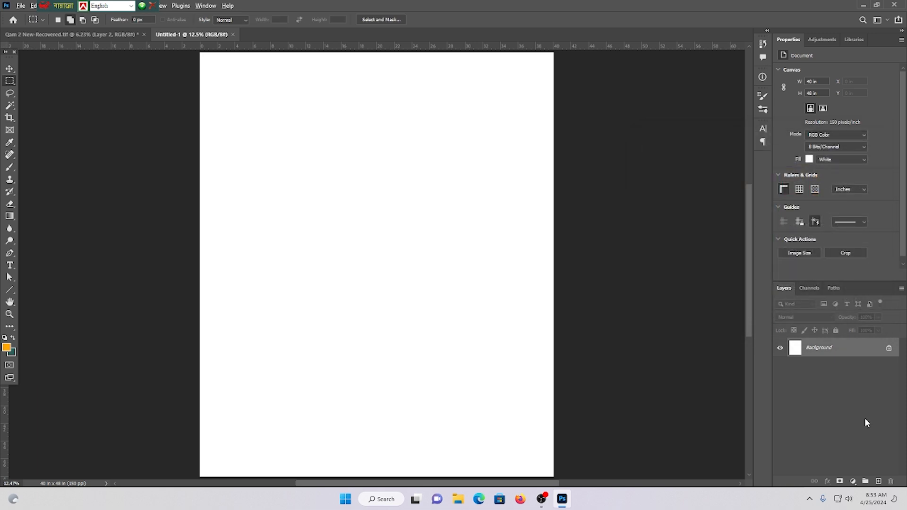
key(alt+BackSpace)
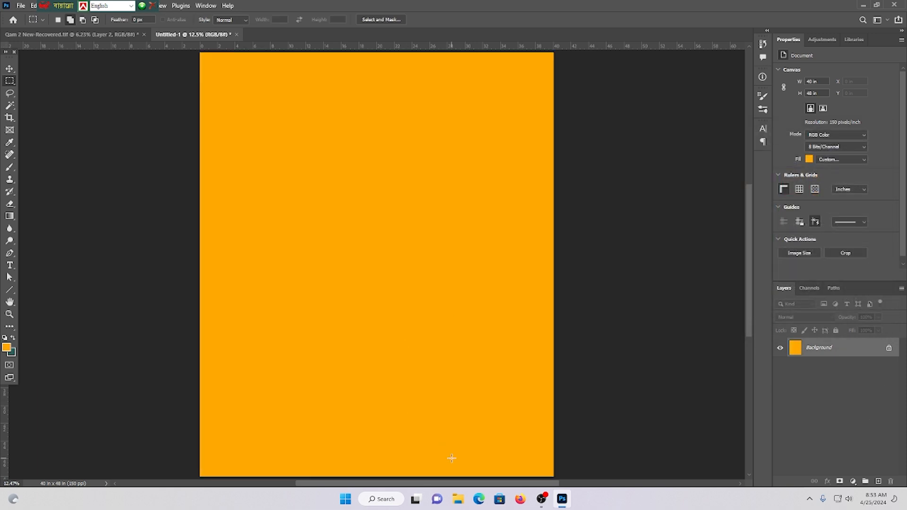
Paste the copied floral pattern as a new layer above the background and hide that layer
key(ctrl+v)
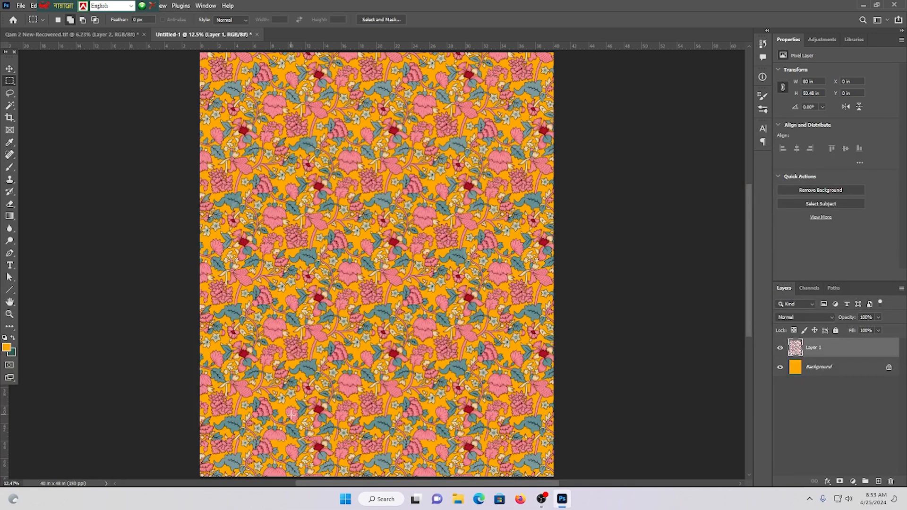
drag(387, 237, 469, 211)
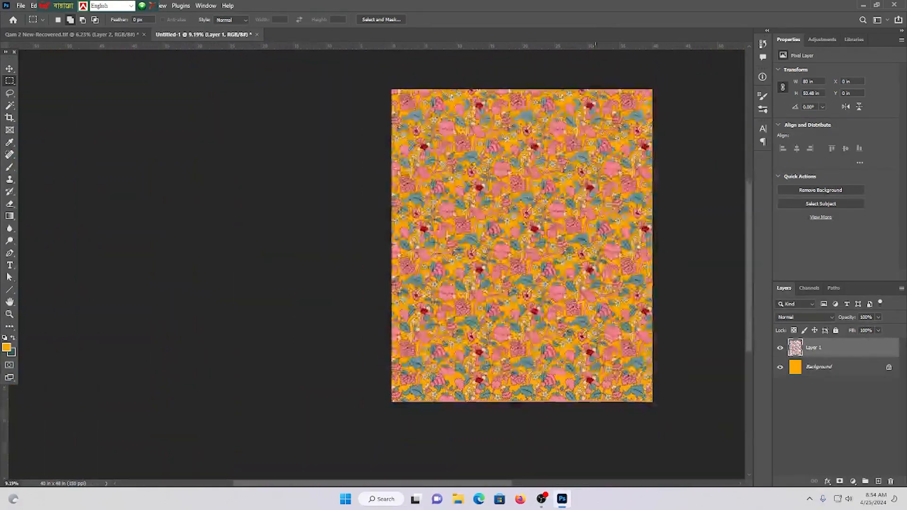
drag(532, 203, 588, 279)
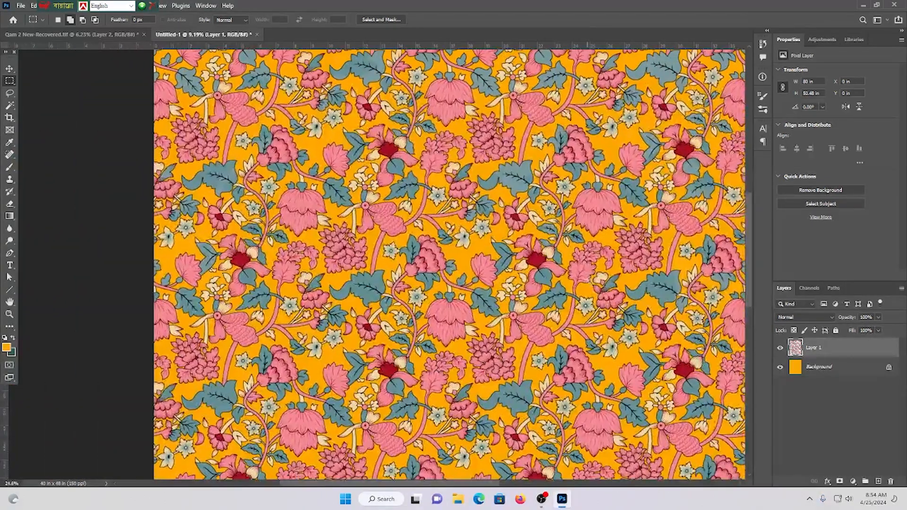
click(780, 349)
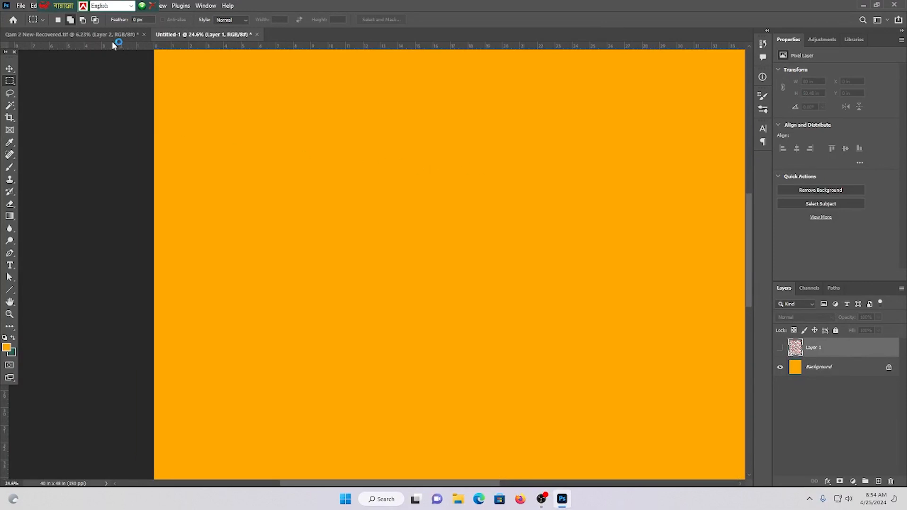
In Qam 2 New-Recovered.tif, clear the old selection and copy the full-width ornamental border with its stripes from Layer 1
click(94, 34)
scroll(321, 223, up, 2)
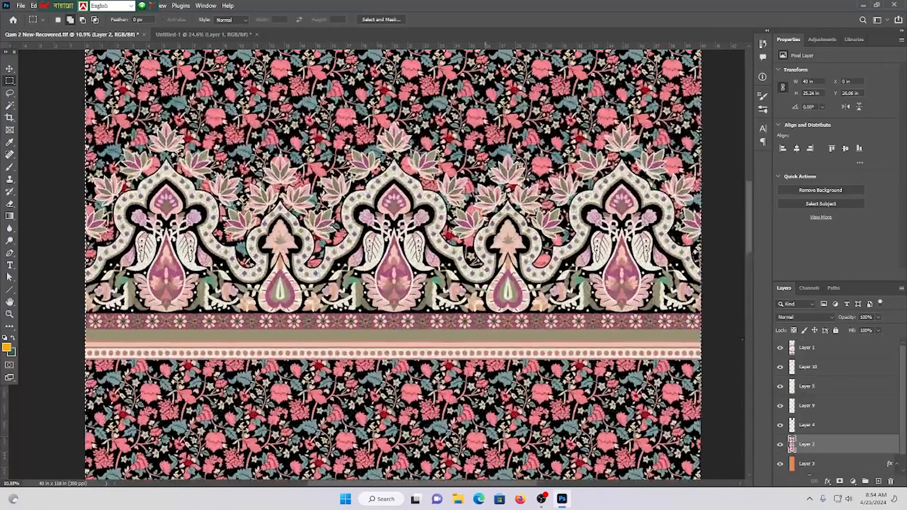
click(9, 69)
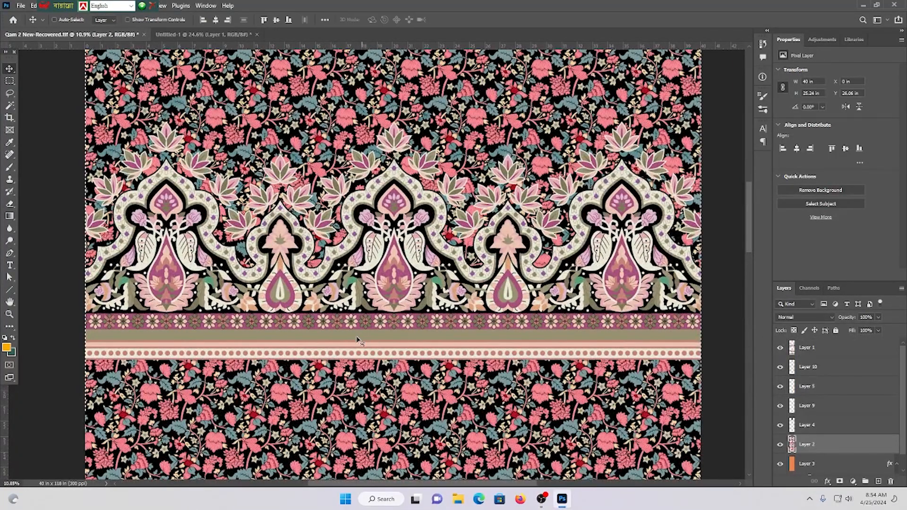
key(ctrl+d)
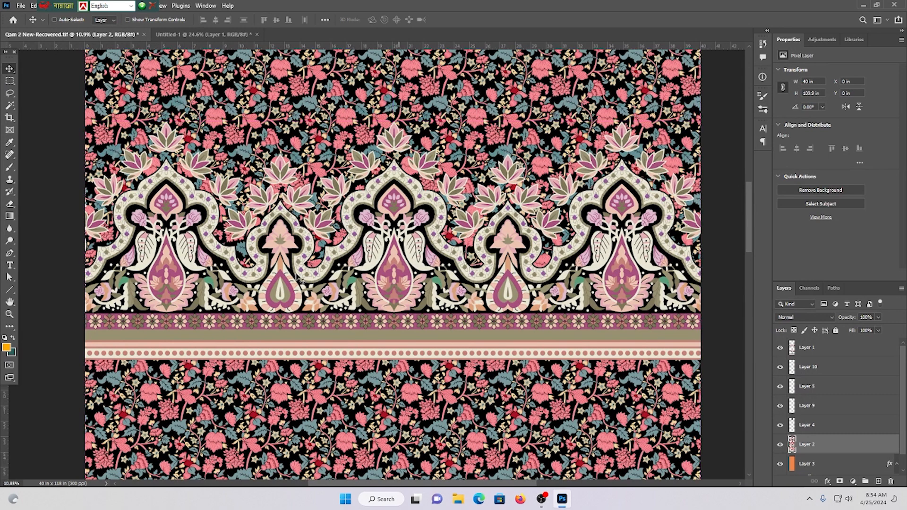
ctrl+click(397, 288)
click(9, 81)
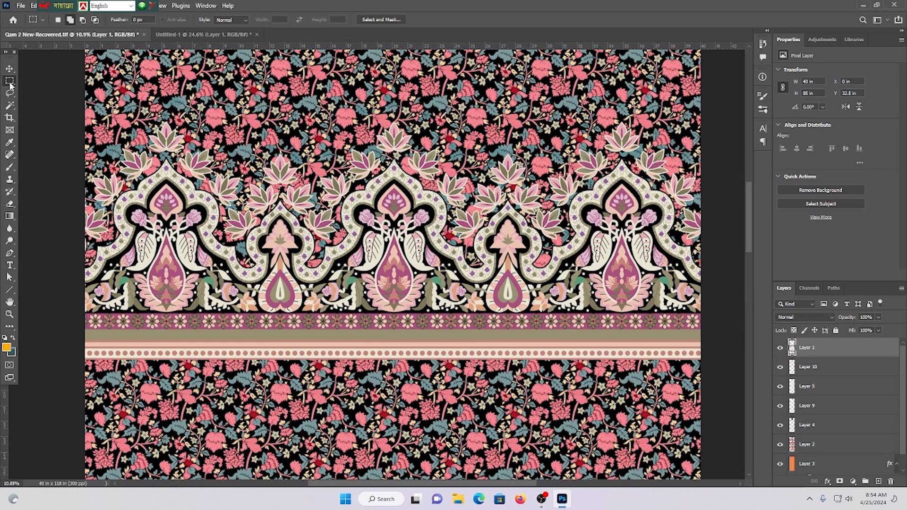
drag(52, 85, 722, 385)
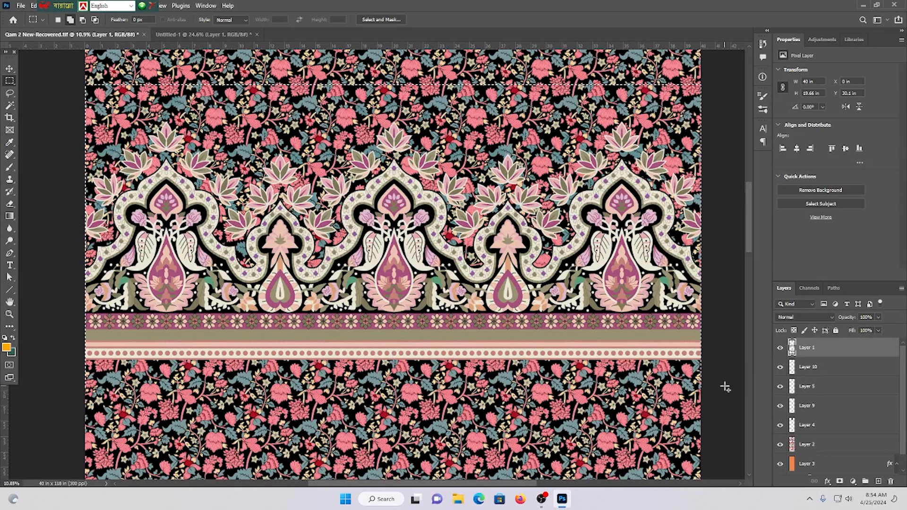
Paste the ornamental border into Untitled-1 and convert its layer to a smart object
click(228, 34)
key(ctrl+v)
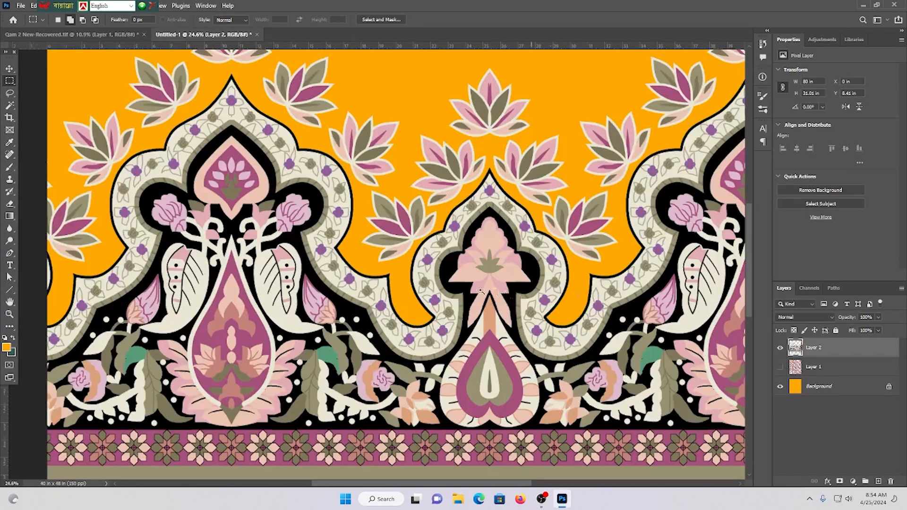
drag(480, 291, 477, 326)
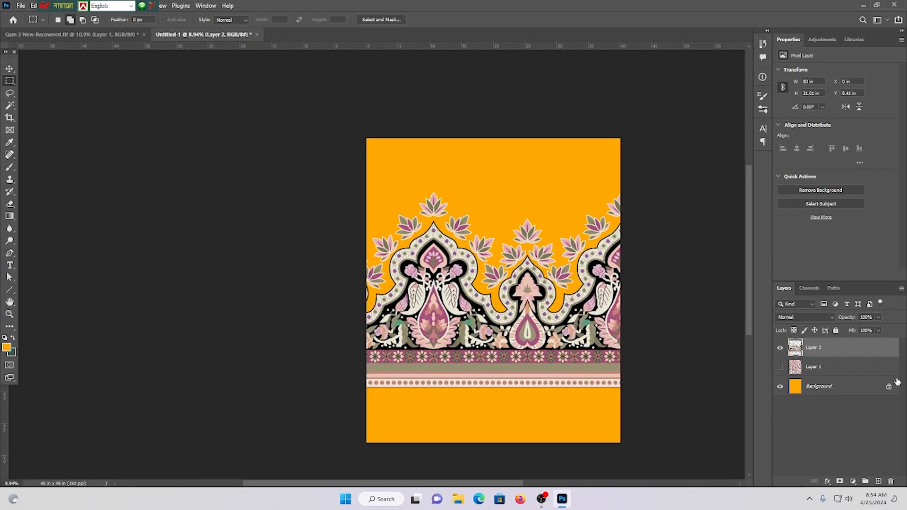
right_click(830, 352)
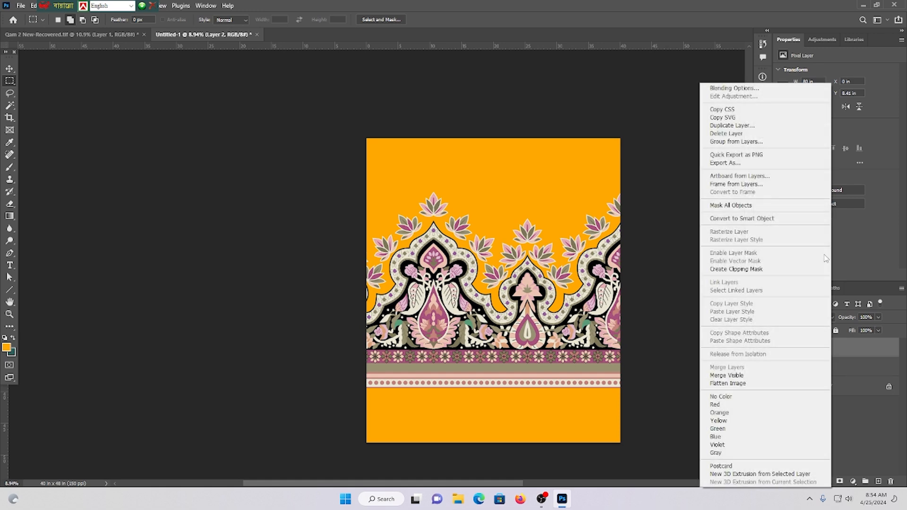
click(743, 219)
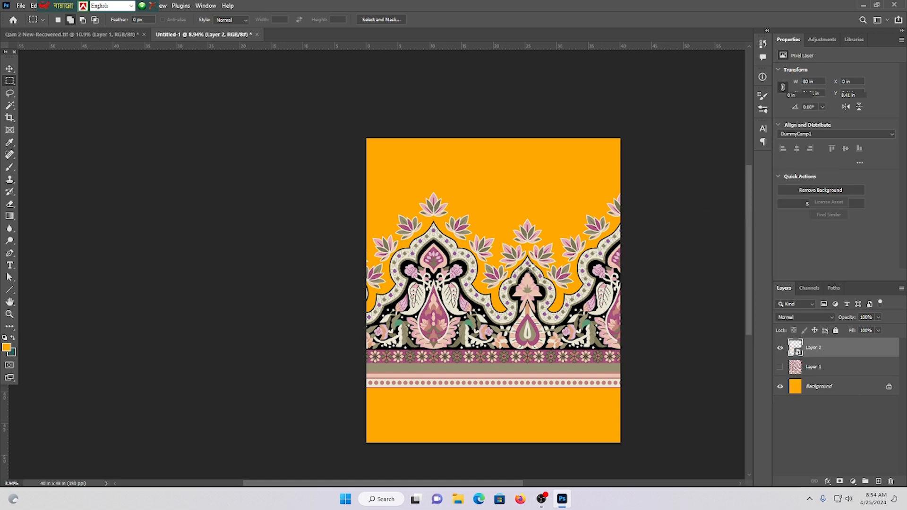
Scale the border smart object proportionally down to 22.52%
key(ctrl+t)
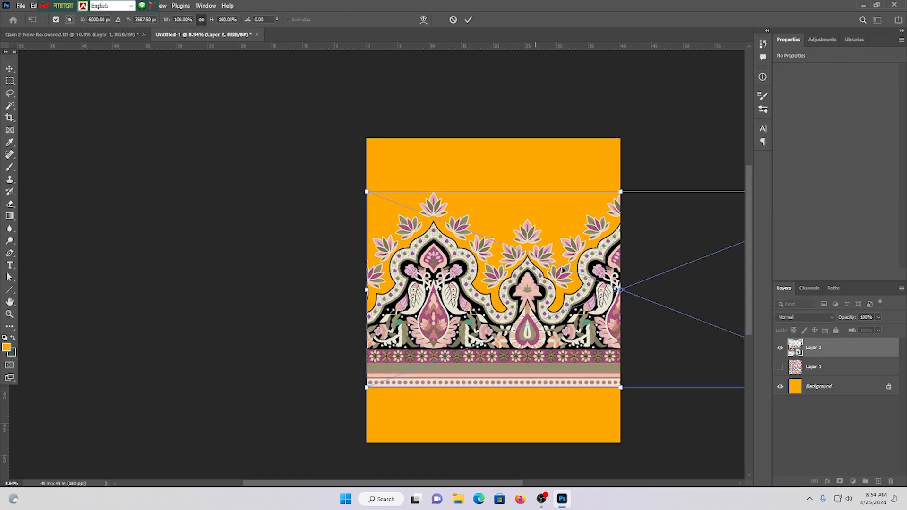
scroll(631, 291, down, 3)
drag(626, 290, 558, 292)
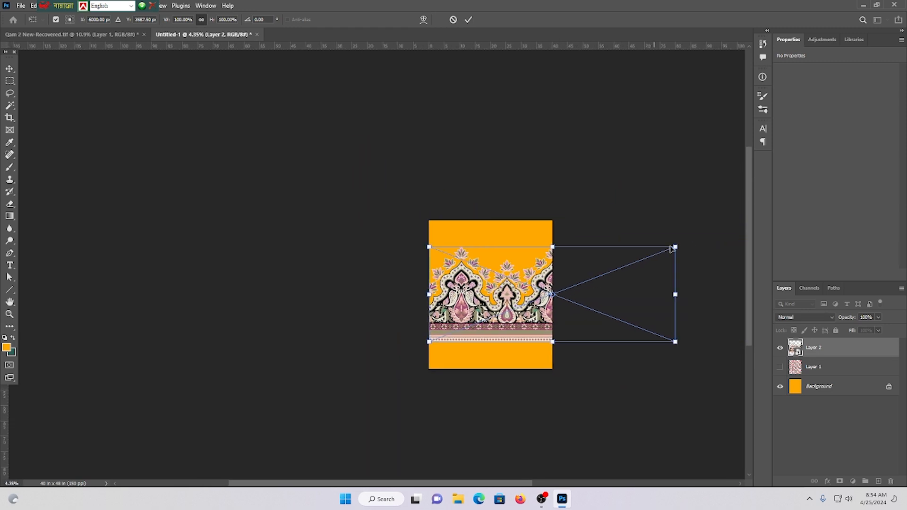
drag(675, 246, 474, 298)
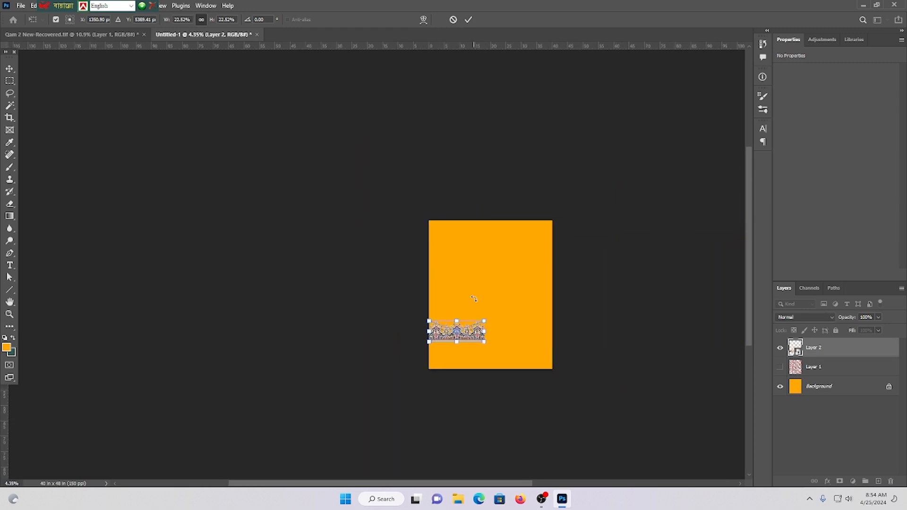
key(Return)
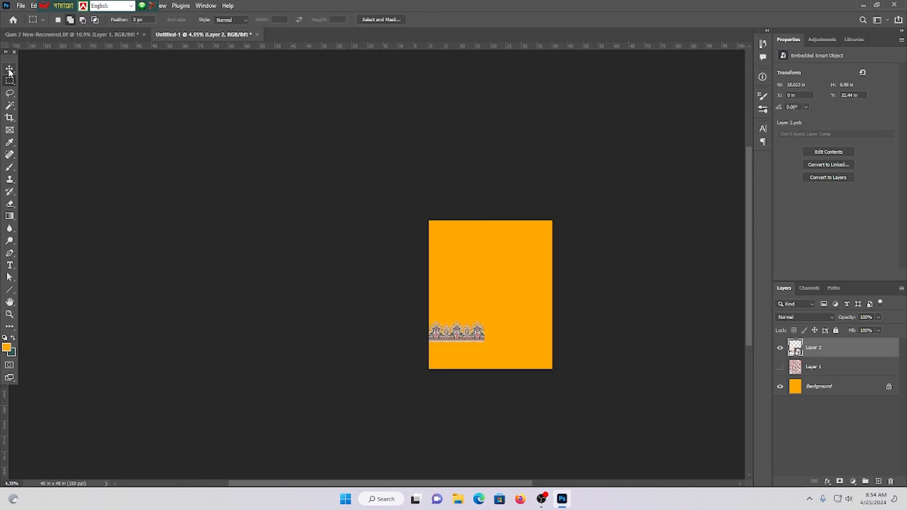
Move the scaled border down and right to about X 3.7 in, Y 38.61 in
click(9, 70)
scroll(496, 354, down, 2)
scroll(515, 330, up, 6)
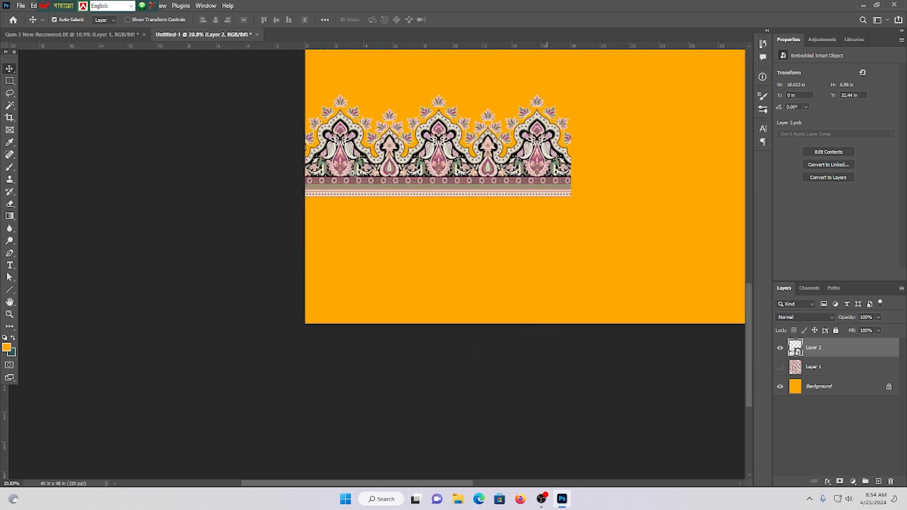
drag(352, 173, 424, 252)
scroll(506, 220, up, 2)
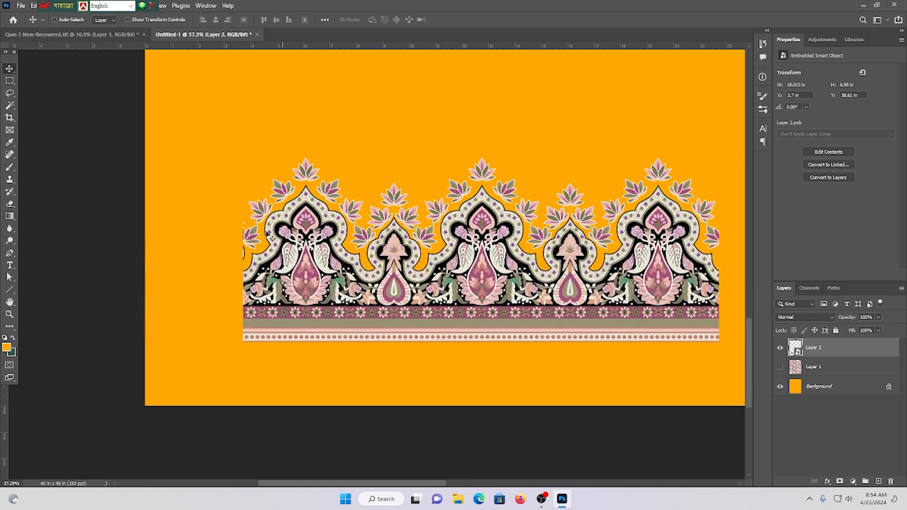
Select the border's left end up to the center line of the first large motif and try to delete it
click(9, 81)
drag(151, 96, 304, 404)
scroll(307, 292, up, 4)
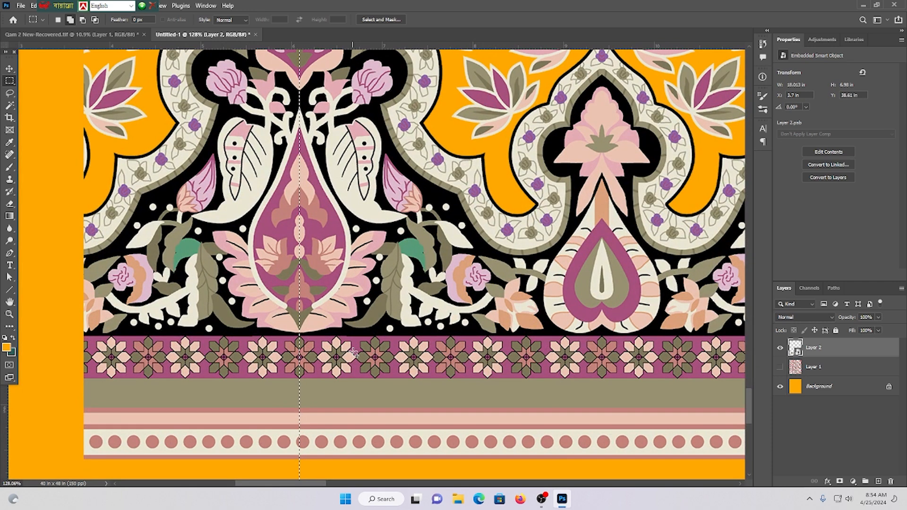
key(Delete)
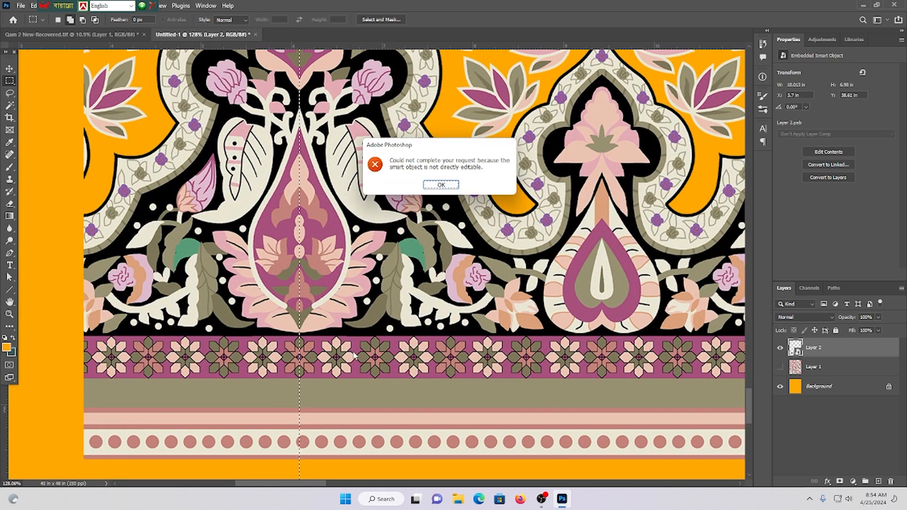
click(441, 184)
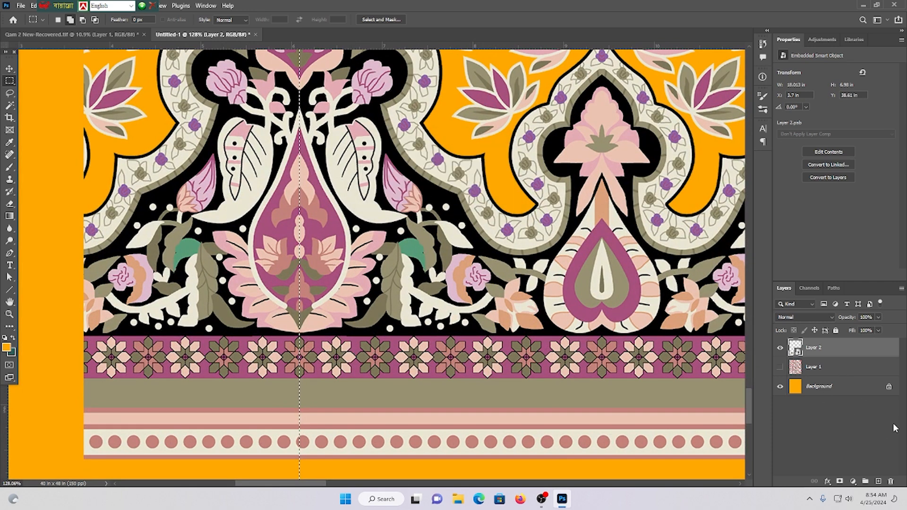
Clear the selection and rasterize the border smart object by merging it with a new empty layer
key(ctrl+d)
click(877, 482)
shift+click(825, 370)
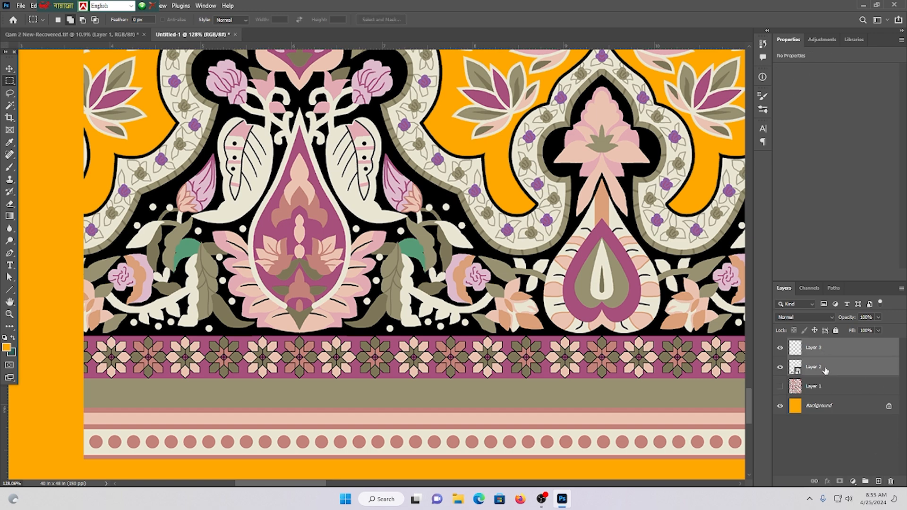
key(ctrl+e)
Delete the border's left end up to the vertical center line of the first large motif using a rectangular selection
drag(460, 243, 417, 232)
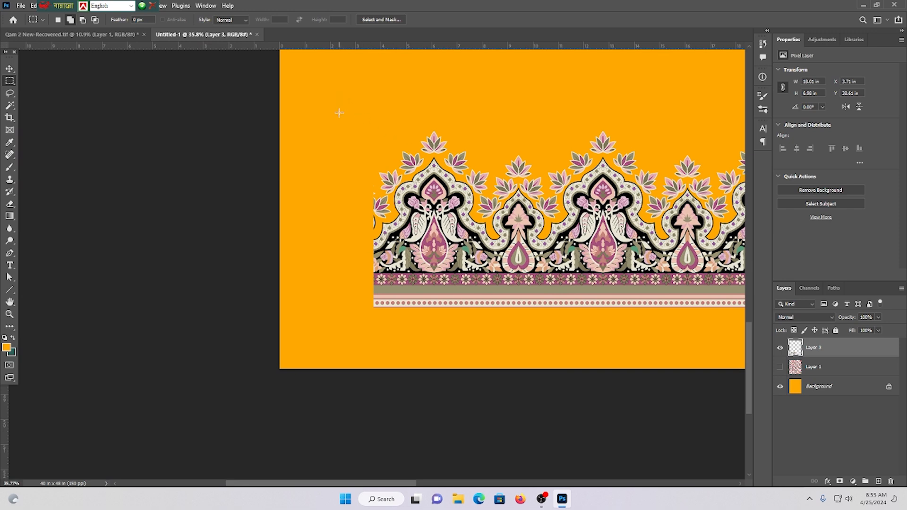
drag(338, 96, 432, 381)
scroll(436, 265, up, 5)
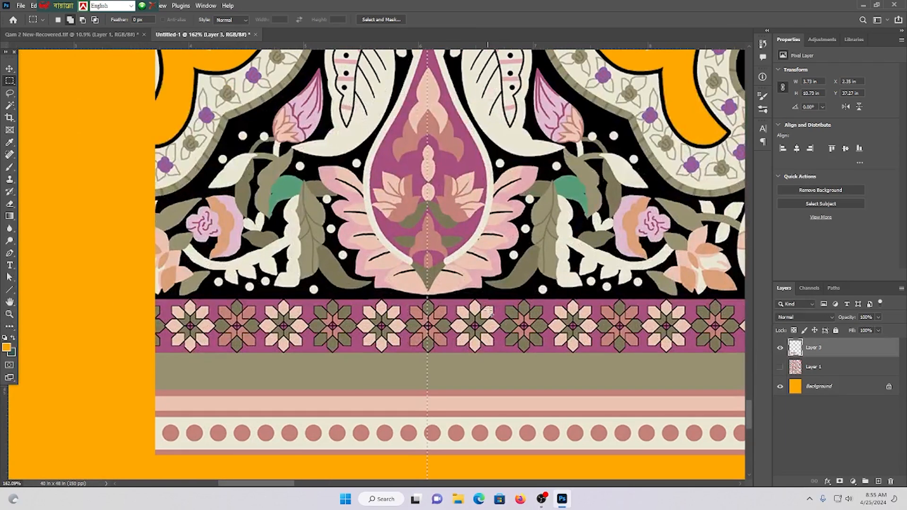
key(Delete)
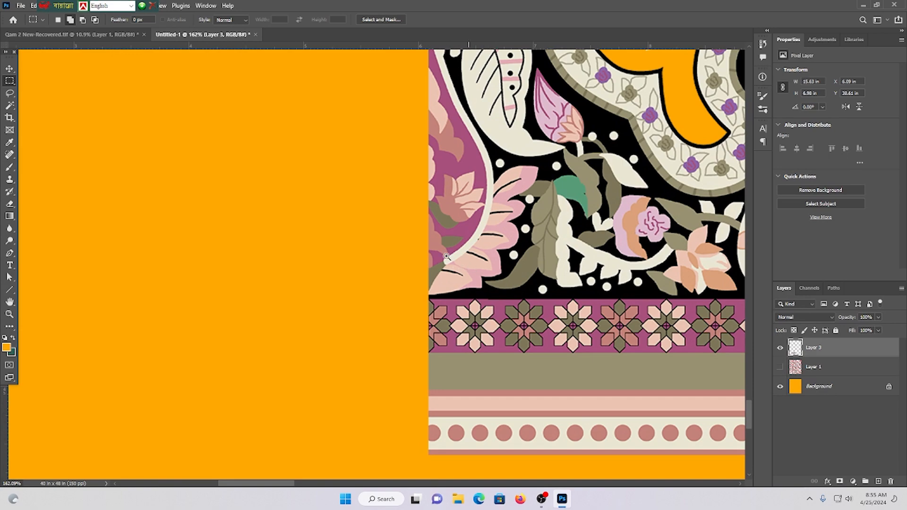
Delete the border's right end from the vertical center line of the last large motif using a rectangular selection
scroll(446, 255, down, 5)
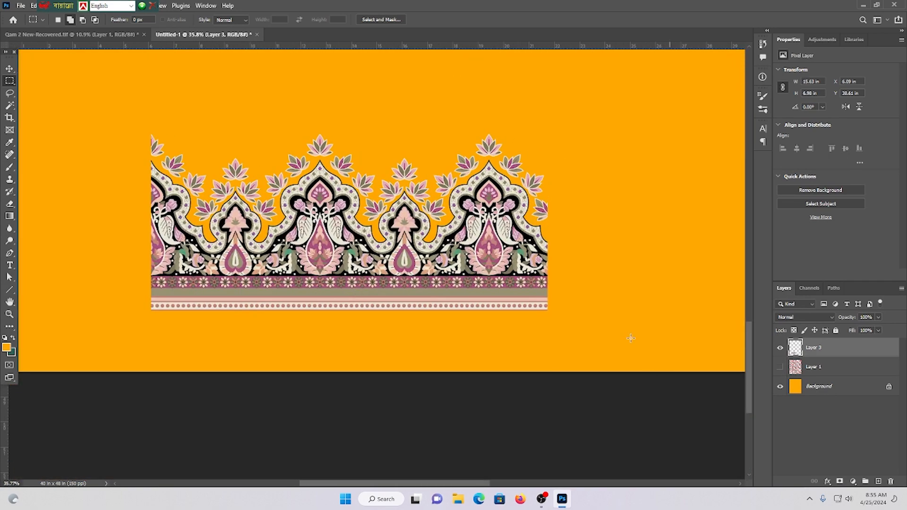
drag(674, 372, 489, 104)
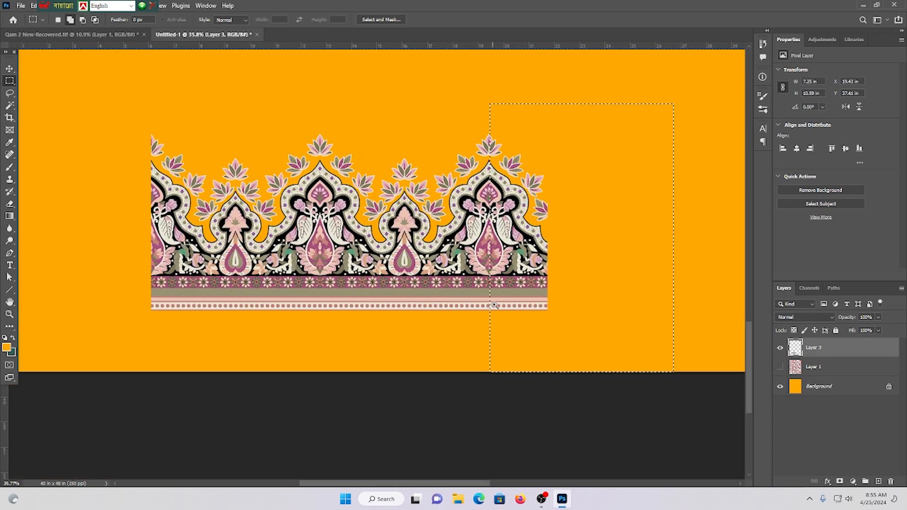
scroll(494, 305, up, 5)
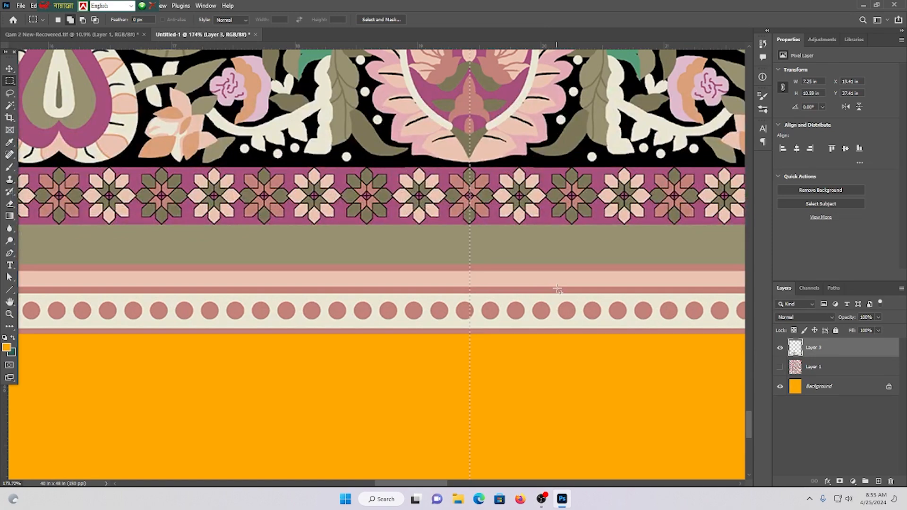
key(Delete)
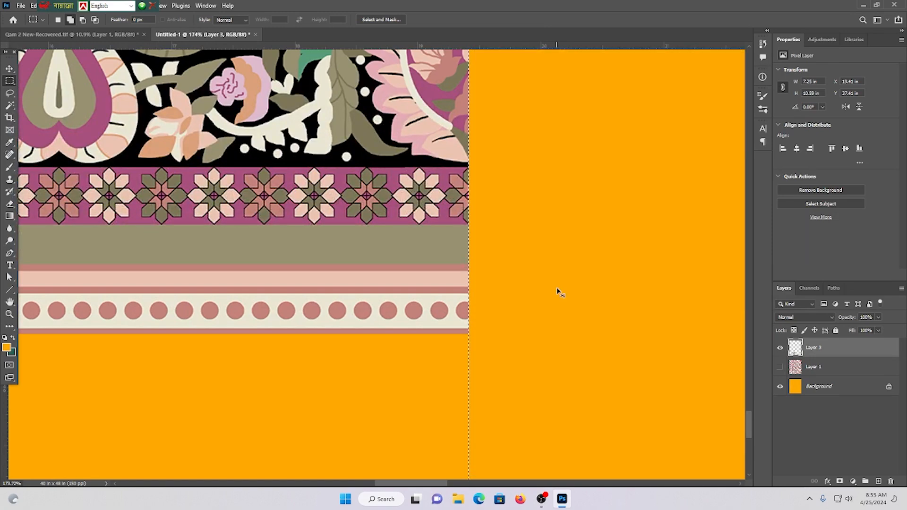
scroll(584, 339, down, 4)
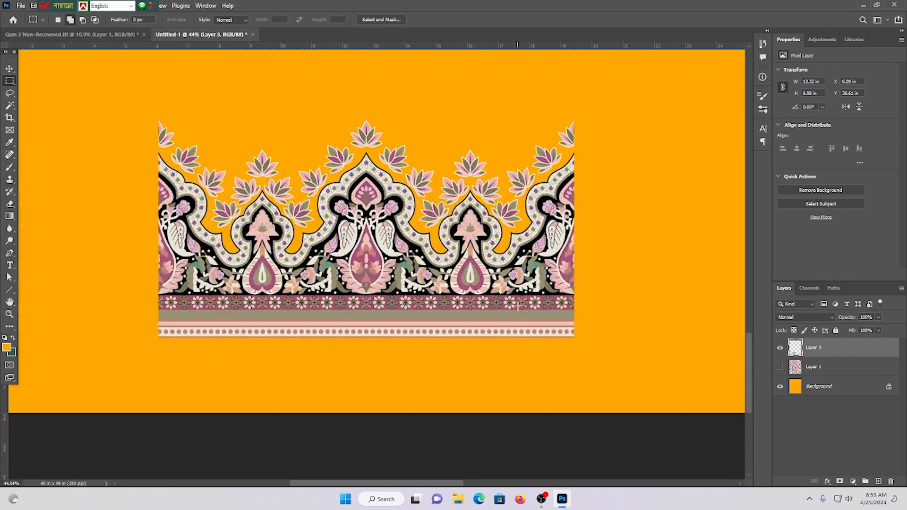
Move the trimmed border to the canvas's left edge and scale it proportionally down to 8.87 in wide by 4.65 in high
click(9, 68)
scroll(380, 281, down, 2)
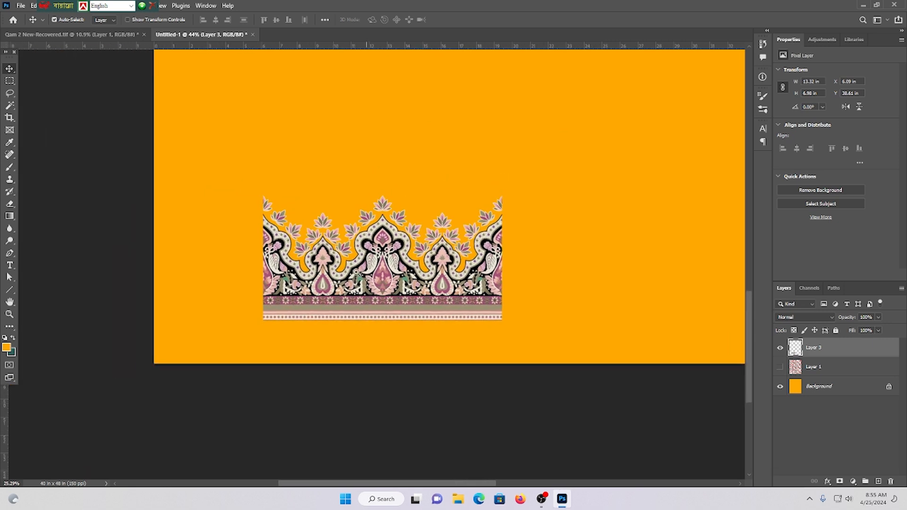
drag(496, 286, 388, 286)
key(ctrl+t)
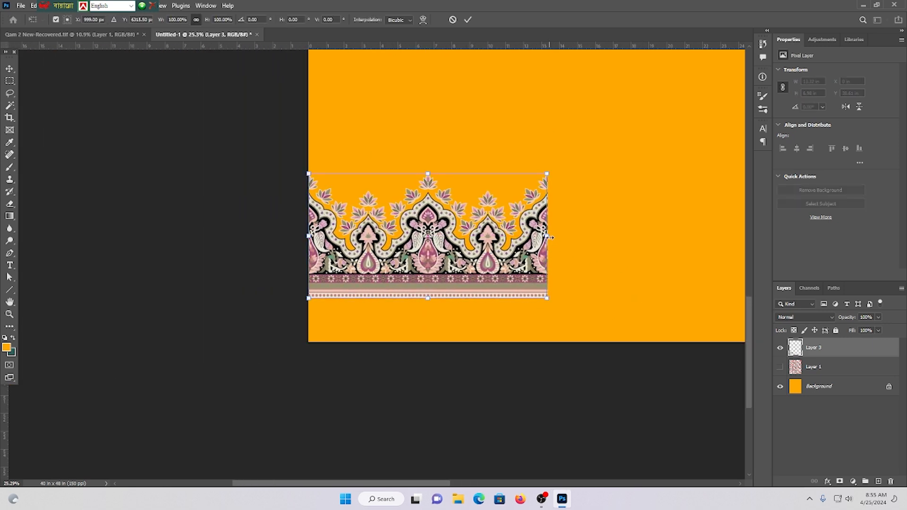
drag(547, 236, 465, 235)
key(Return)
Duplicate the border tile flush against its right end at X 8.87 in and flip the copy horizontally
scroll(355, 273, down, 3)
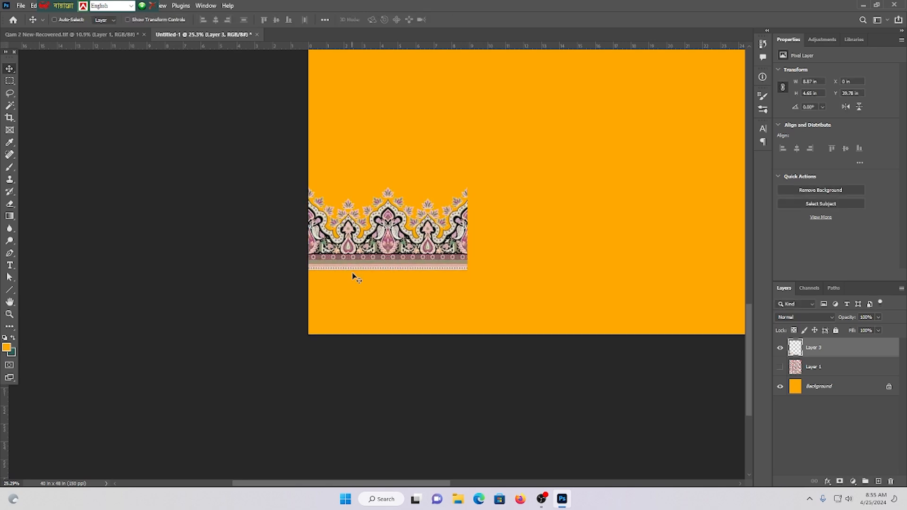
drag(442, 194, 462, 211)
drag(389, 244, 337, 305)
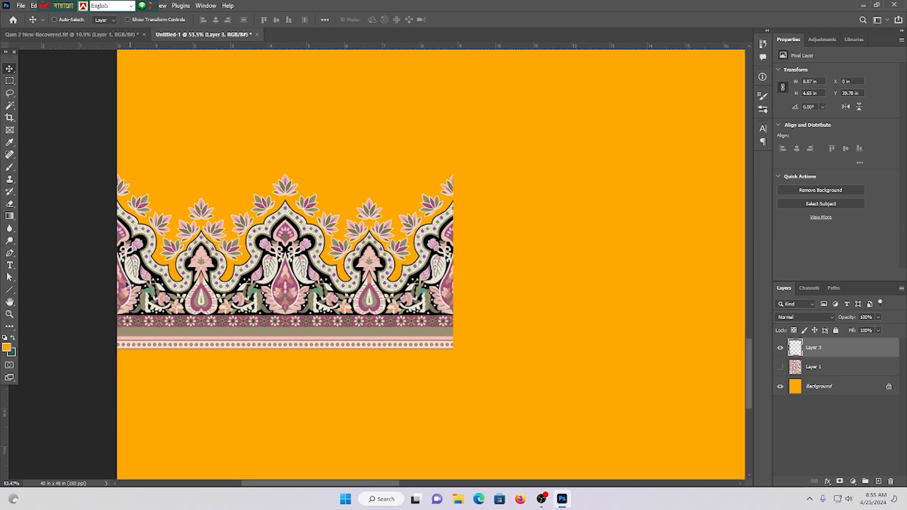
drag(134, 283, 471, 253)
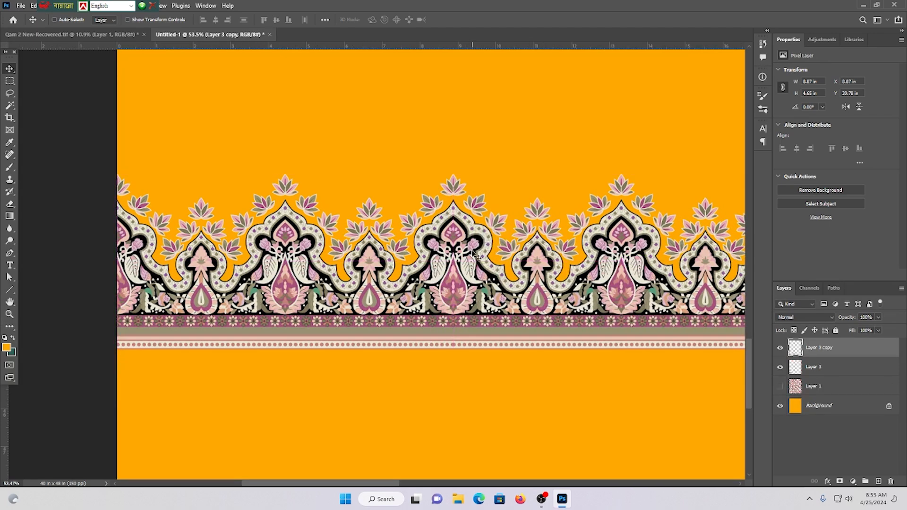
key(ctrl+t)
right_click(472, 254)
click(534, 435)
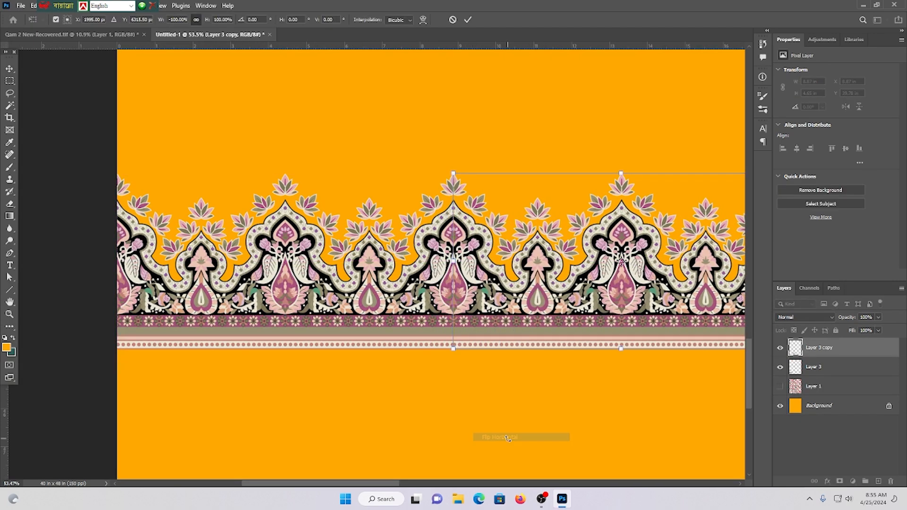
key(Return)
Check the seam between the two border tiles and merge them into one layer
scroll(456, 316, up, 6)
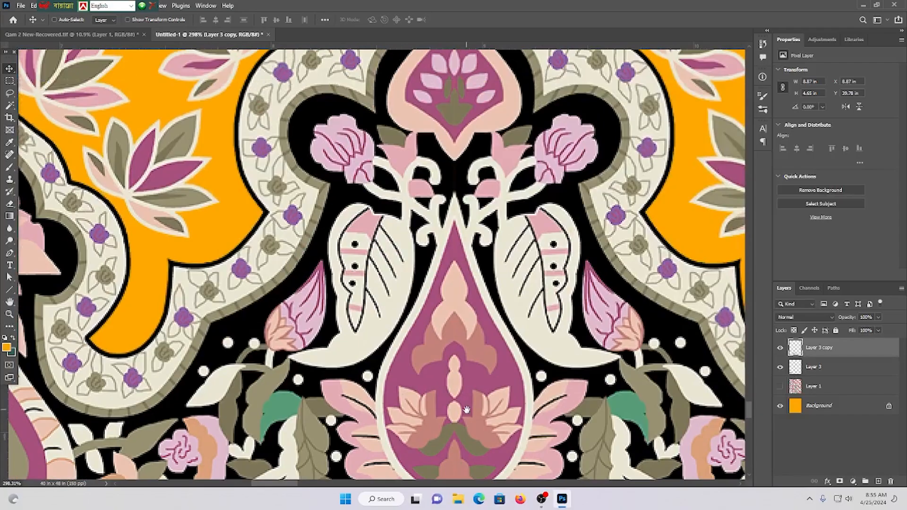
mouse_move(466, 322)
mouse_down()
mouse_move(505, 321)
mouse_move(466, 323)
mouse_up()
ctrl+shift+click(422, 314)
key(ctrl+e)
Duplicate the merged border strip and butt the copy against the original's right end at X 17.73 in
key(ctrl+0)
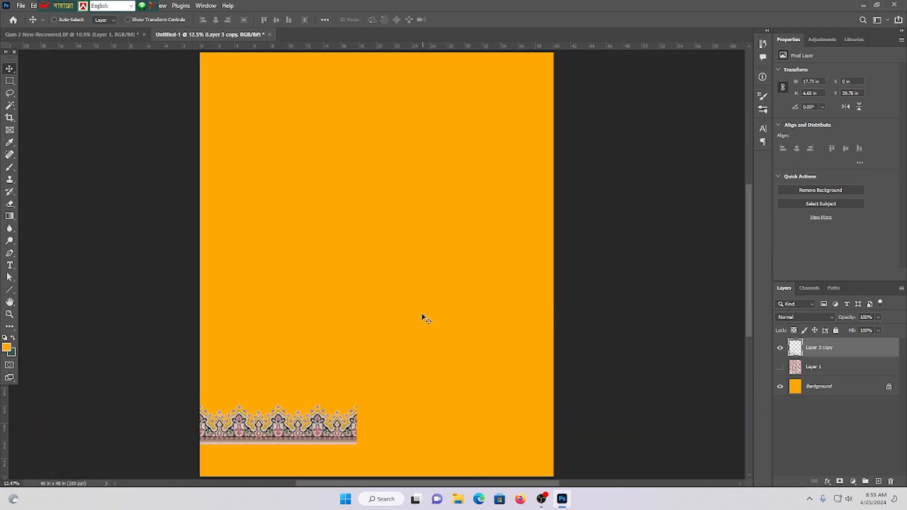
scroll(421, 316, down, 2)
scroll(332, 382, up, 2)
drag(174, 367, 463, 366)
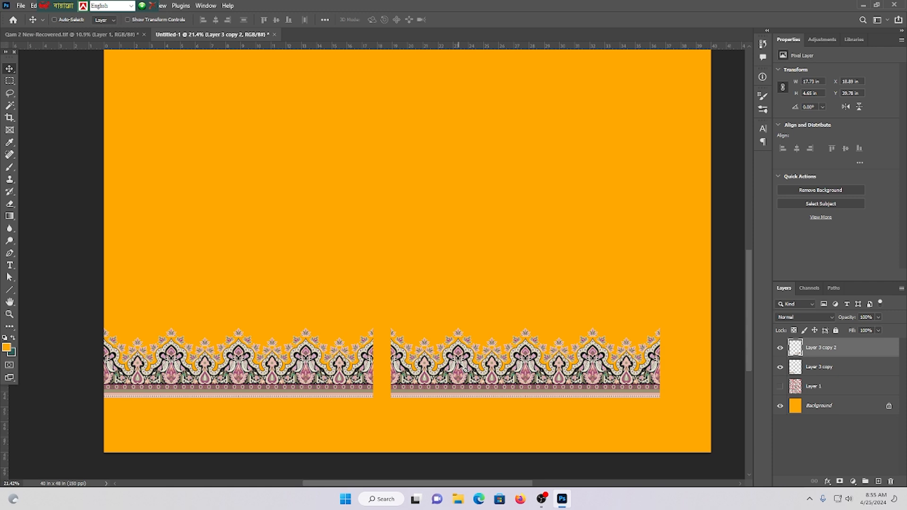
scroll(391, 373, down, 1)
scroll(382, 344, up, 5)
drag(466, 367, 389, 367)
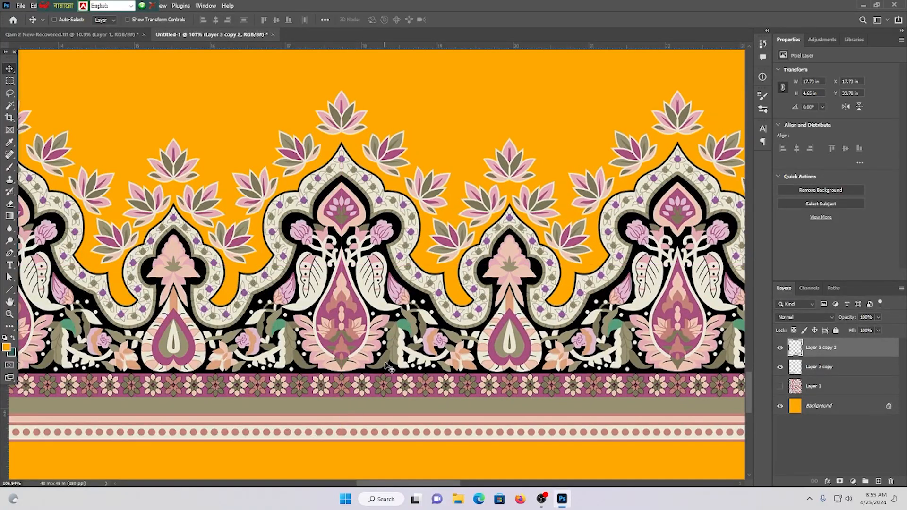
key(ctrl+e)
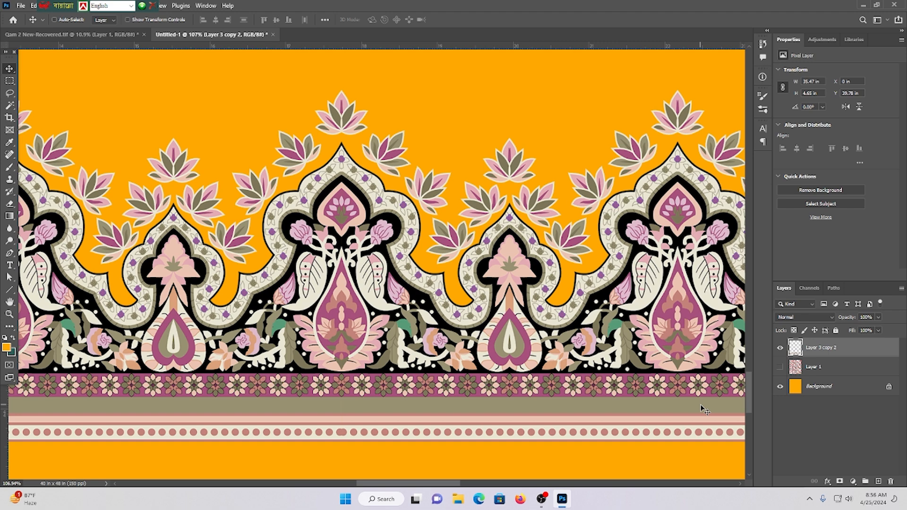
scroll(618, 385, down, 2)
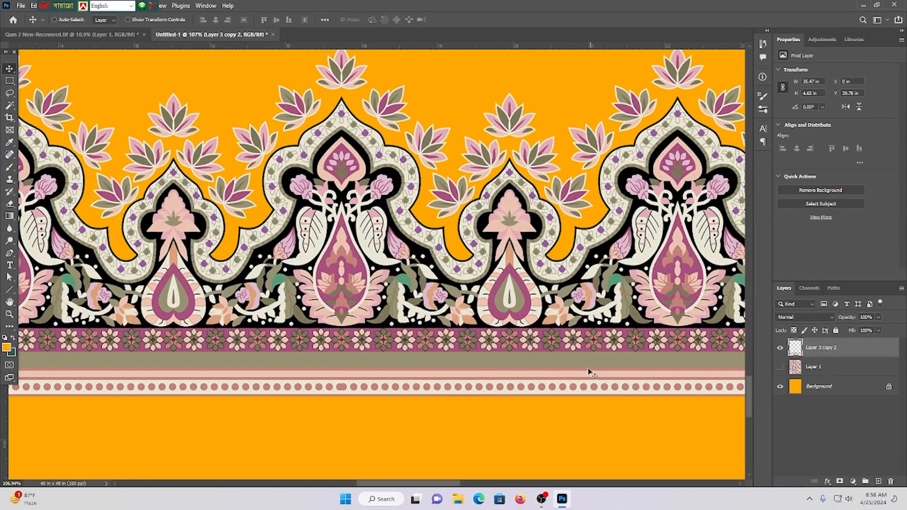
scroll(590, 373, down, 1)
scroll(637, 344, down, 4)
scroll(652, 340, down, 1)
drag(679, 336, 482, 343)
key(ctrl+z)
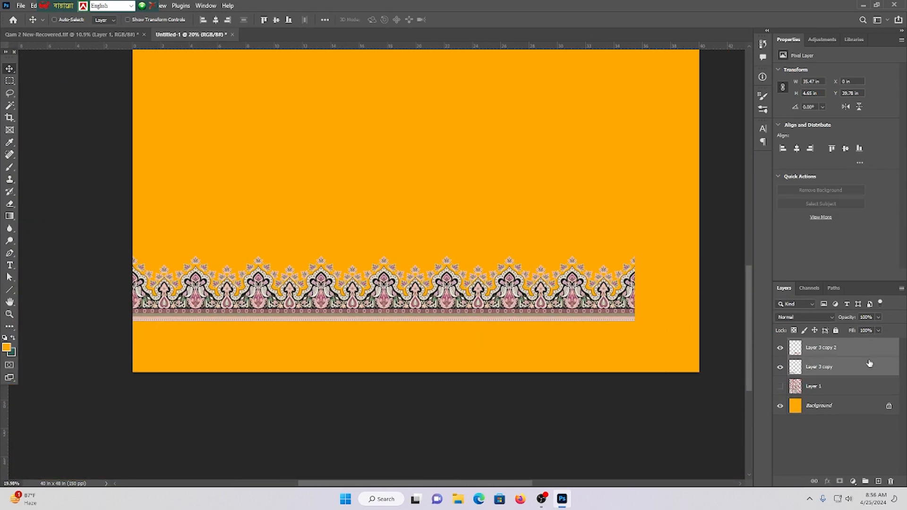
Add a third copy of the border strip at X 35.47 in and merge all three strips into one layer
alt+shift+drag(408, 281, 637, 305)
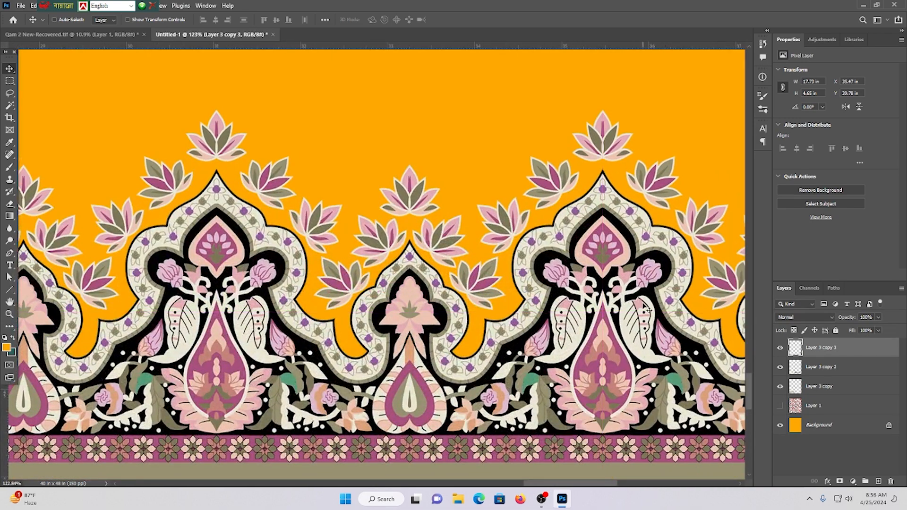
ctrl+click(816, 388)
ctrl+click(819, 368)
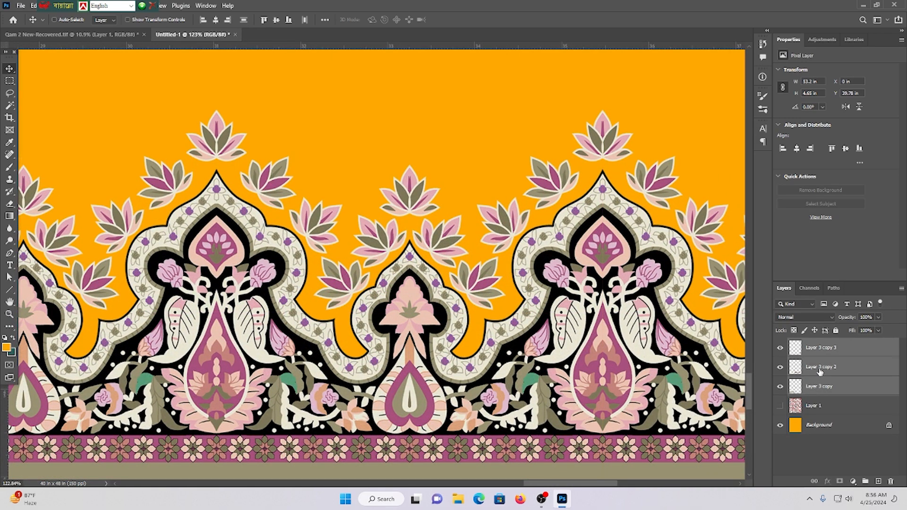
key(ctrl+e)
ctrl+drag(571, 291, 499, 320)
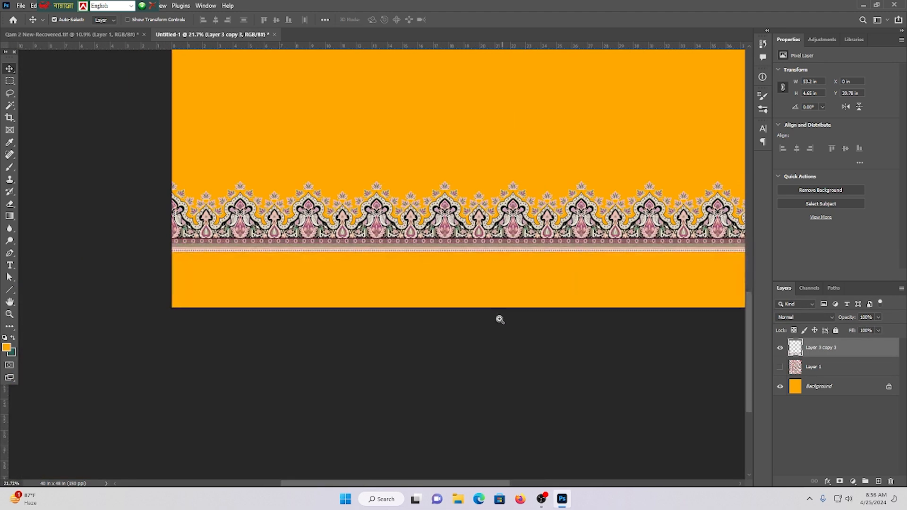
scroll(499, 319, up, 2)
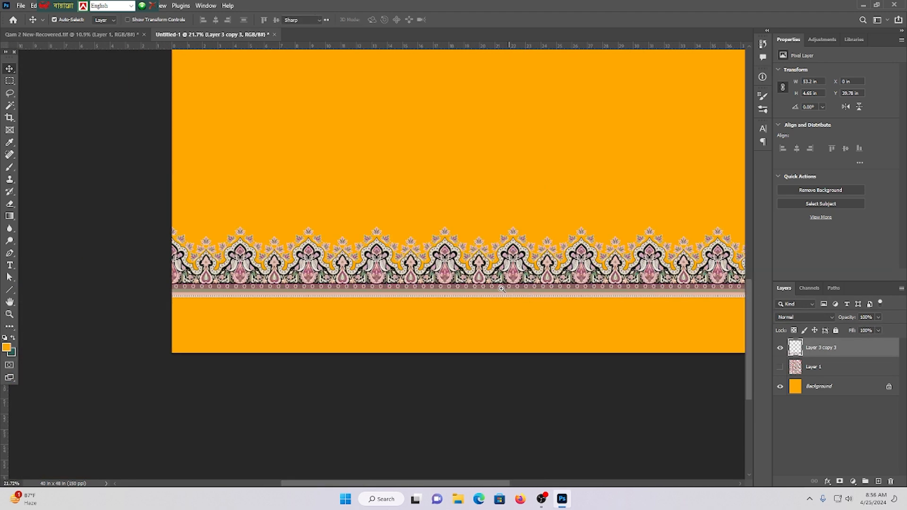
key(t)
drag(408, 261, 564, 307)
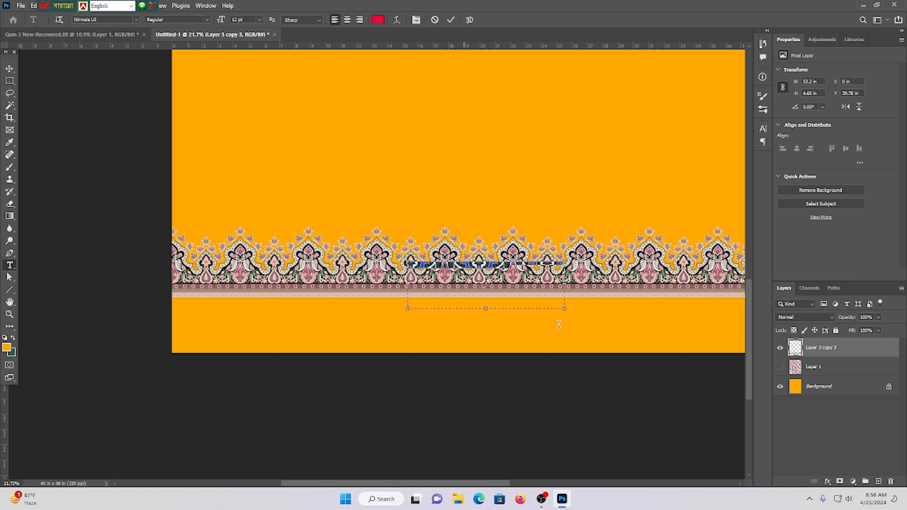
scroll(117, 163, up, 2)
click(10, 69)
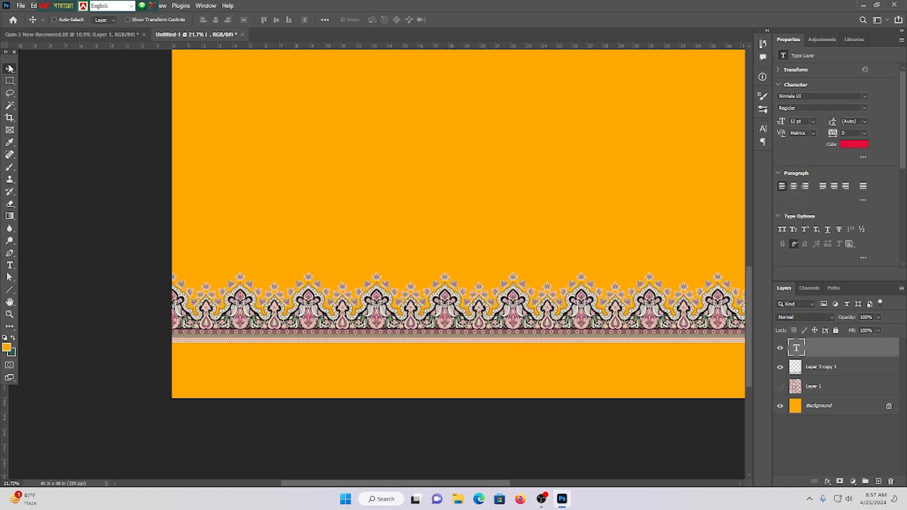
key(Delete)
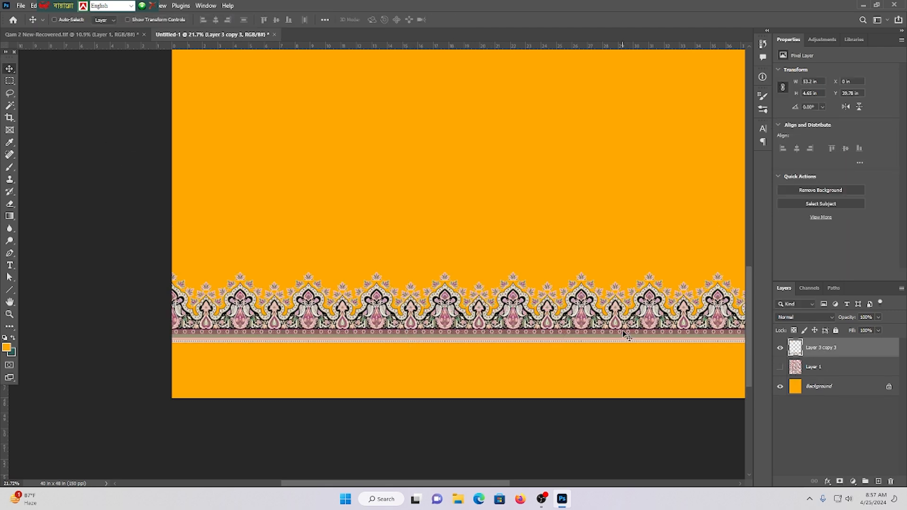
Center the full border horizontally on the canvas and move it down near the bottom edge, to X 3000 px, Y 6752.5 px
scroll(579, 335, down, 2)
key(ctrl+t)
scroll(633, 311, down, 5)
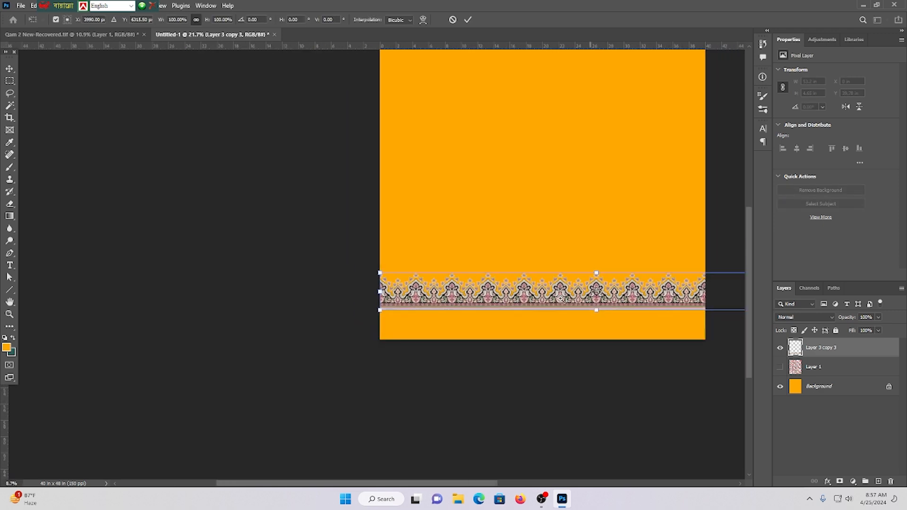
drag(609, 303, 555, 314)
scroll(555, 314, up, 6)
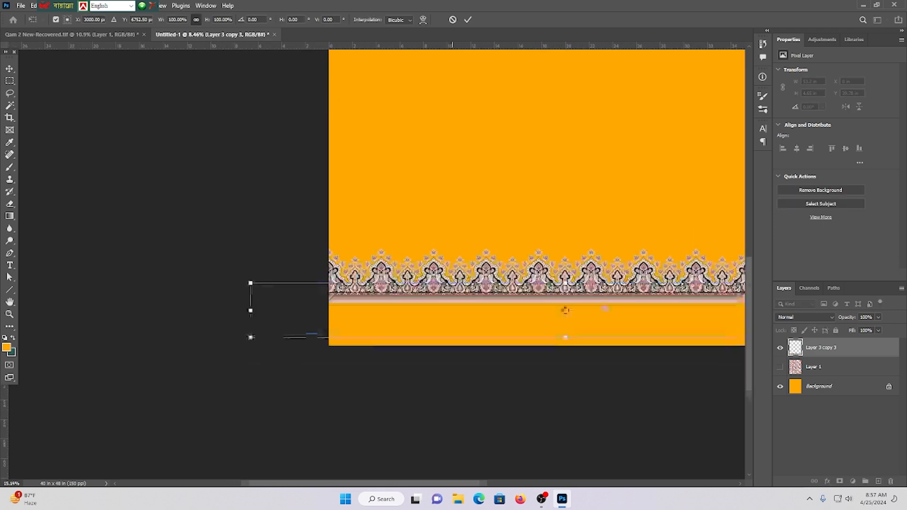
Draw a selection about 1 in high up from the canvas's bottom edge and place a horizontal guide along its upper edge
click(10, 80)
drag(492, 379, 456, 356)
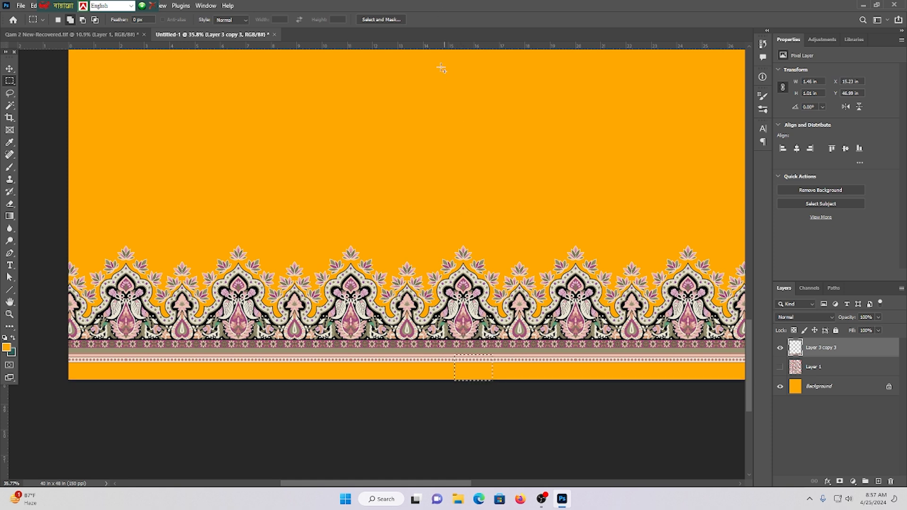
drag(446, 46, 507, 354)
Clear the selection and move the border up until its lower edge sits on the guide, at Y 42.35 in
click(9, 69)
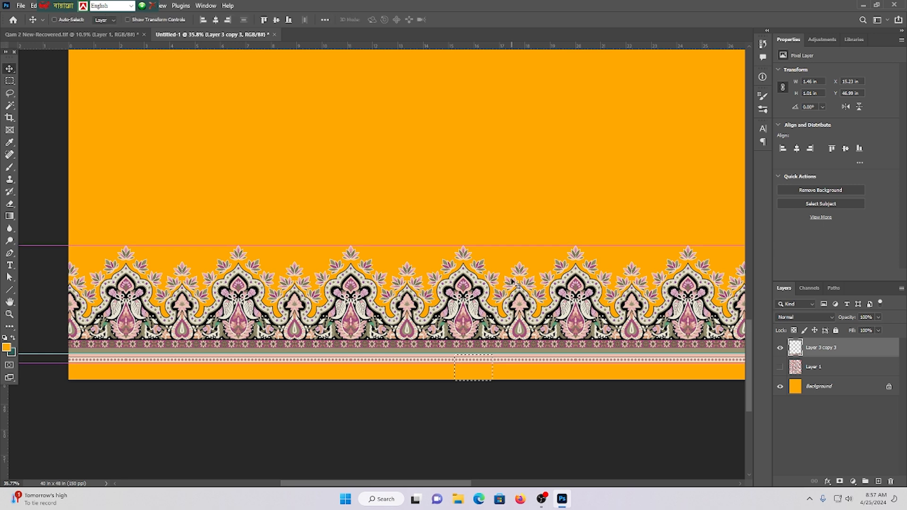
key(ctrl+d)
drag(524, 352, 461, 303)
scroll(685, 335, down, 3)
drag(649, 315, 584, 351)
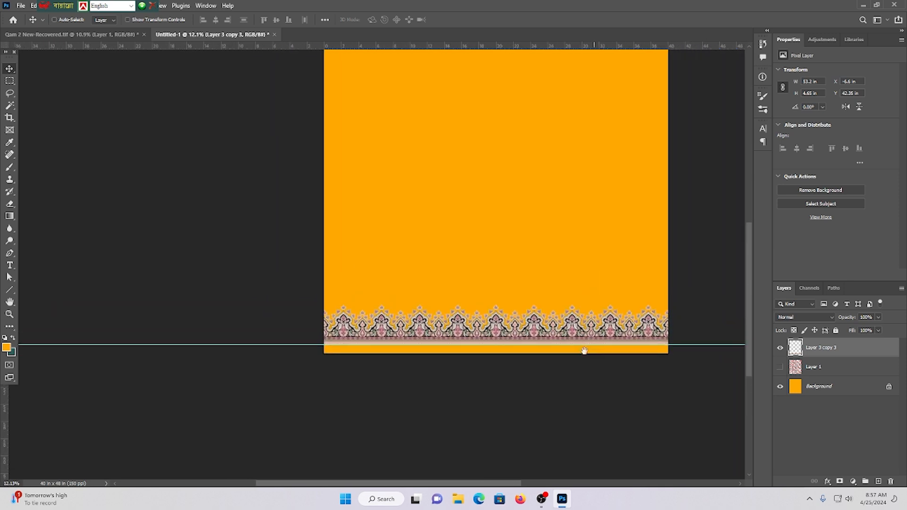
key(ctrl+0)
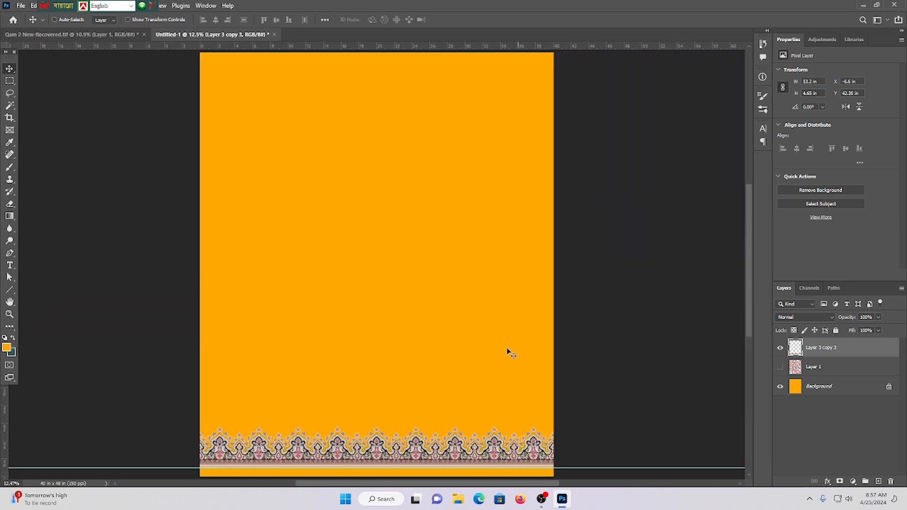
Switch to File Explorer and open the 002 folder on Local Disk (D:)
scroll(524, 353, down, 1)
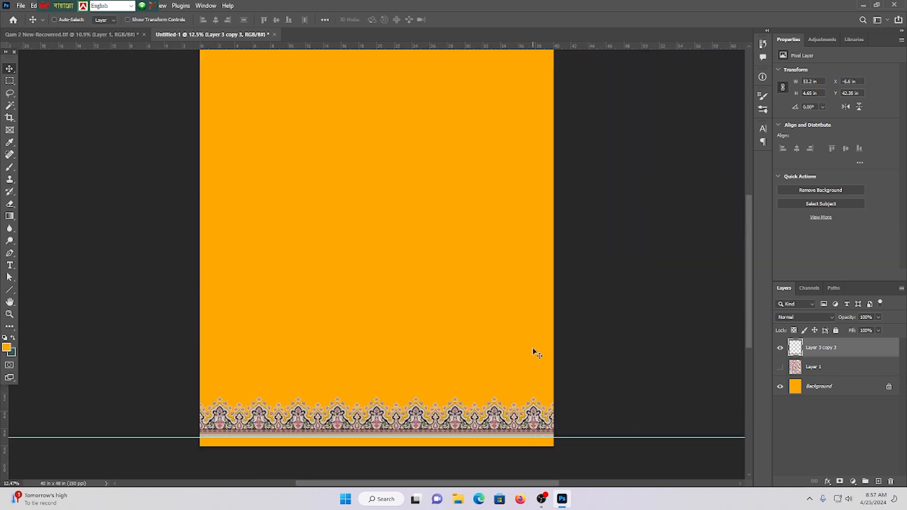
click(456, 499)
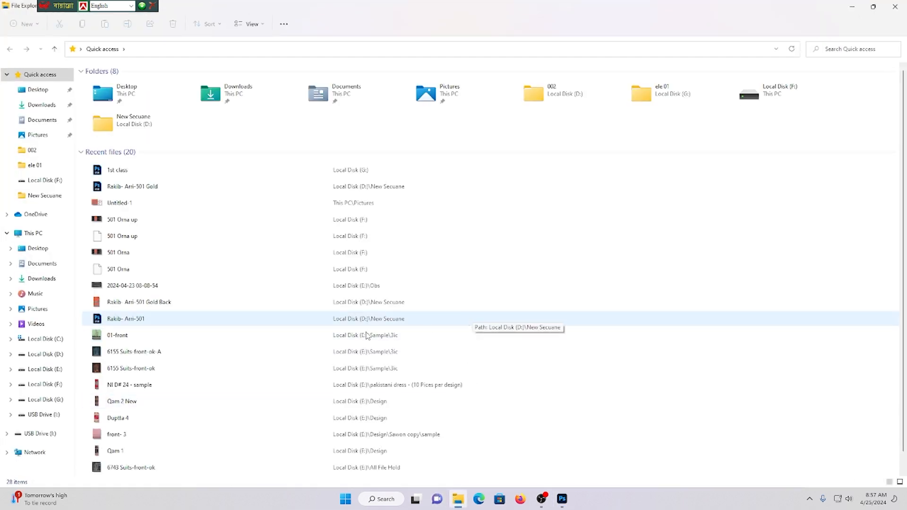
click(56, 369)
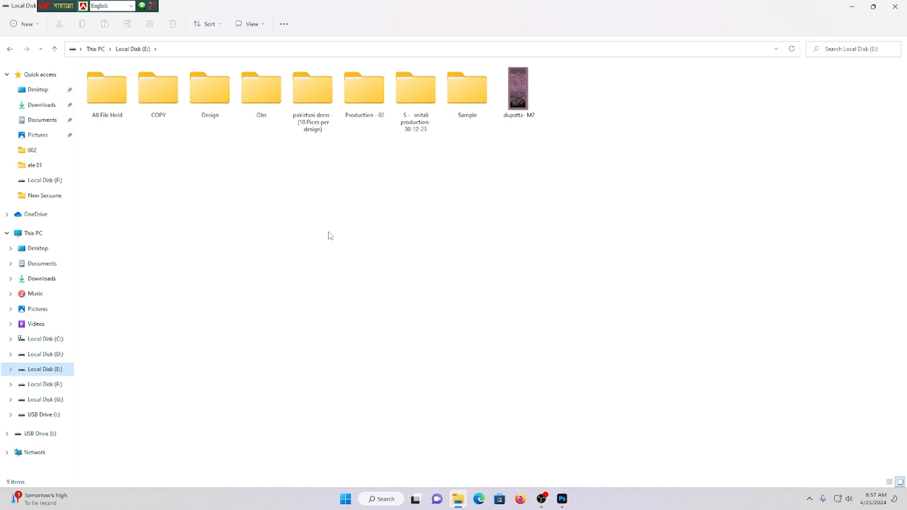
click(53, 384)
click(45, 399)
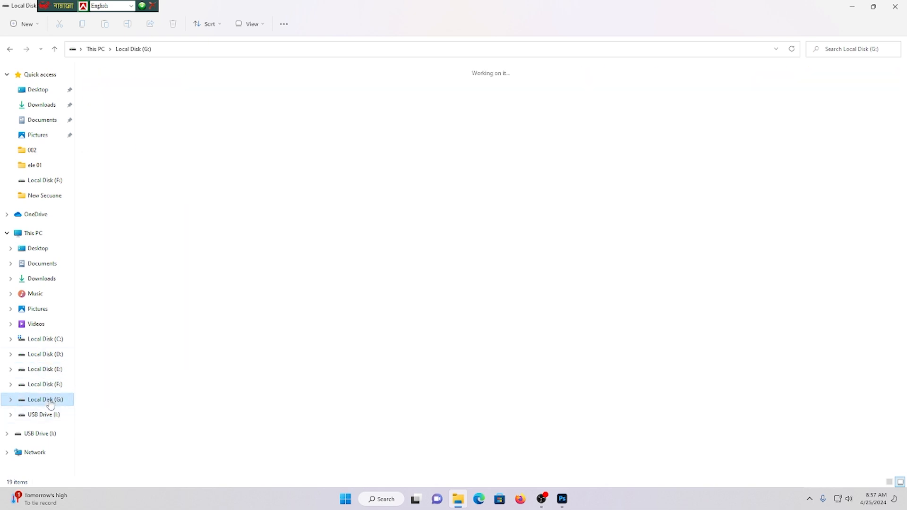
click(48, 353)
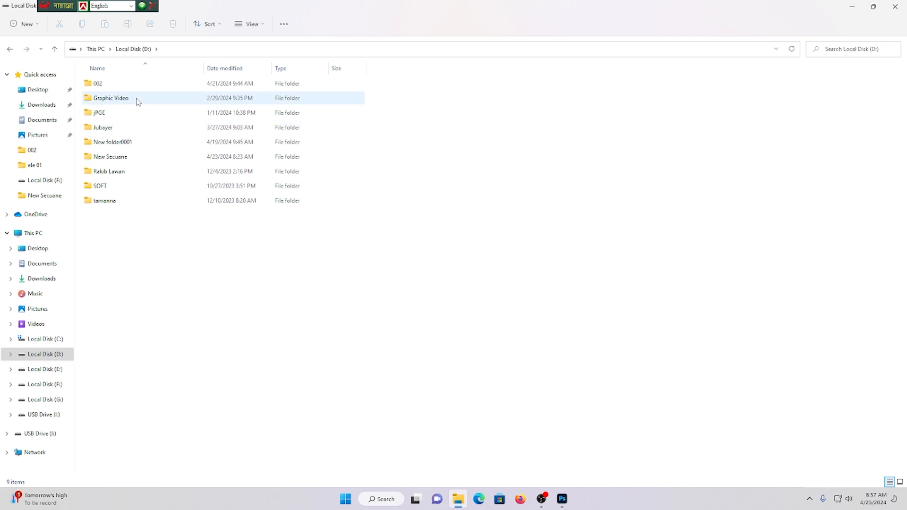
double_click(128, 83)
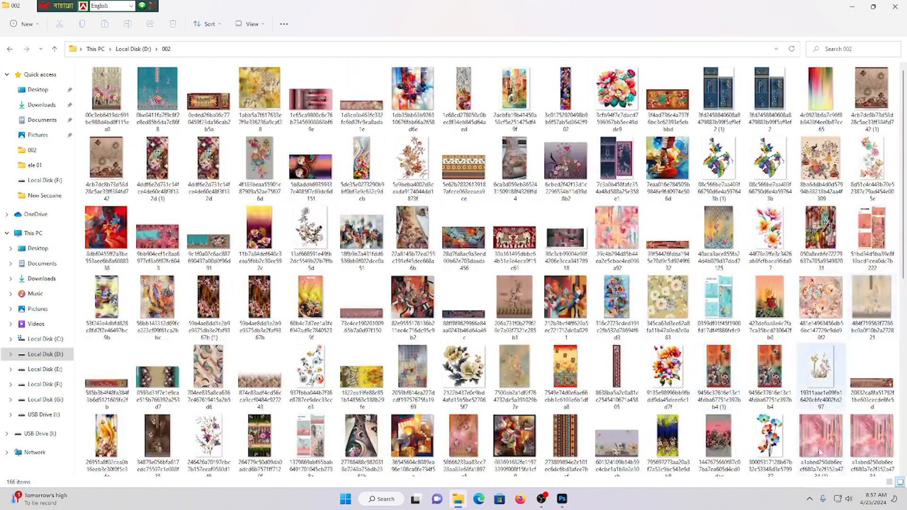
Browse the images in the 002 folder for a suitable pattern, previewing the pink striped and the pink abstract artwork
click(821, 440)
double_click(821, 440)
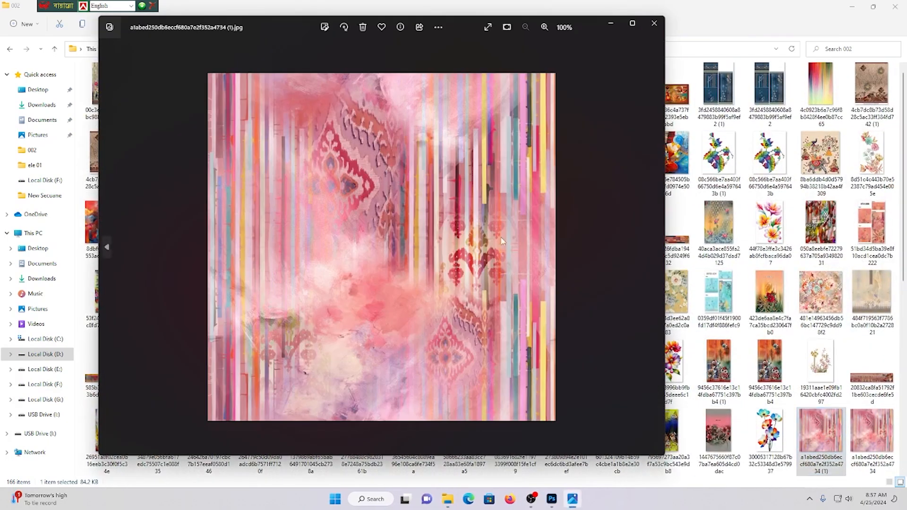
click(653, 23)
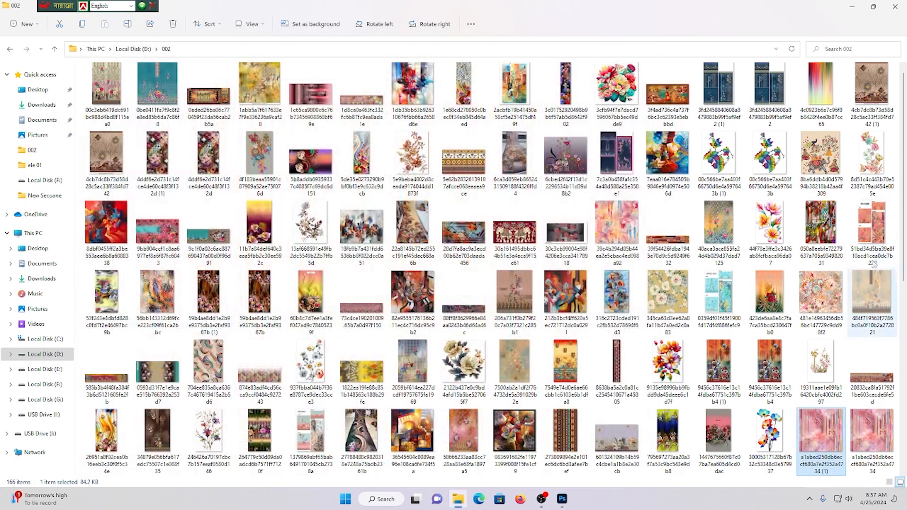
double_click(620, 231)
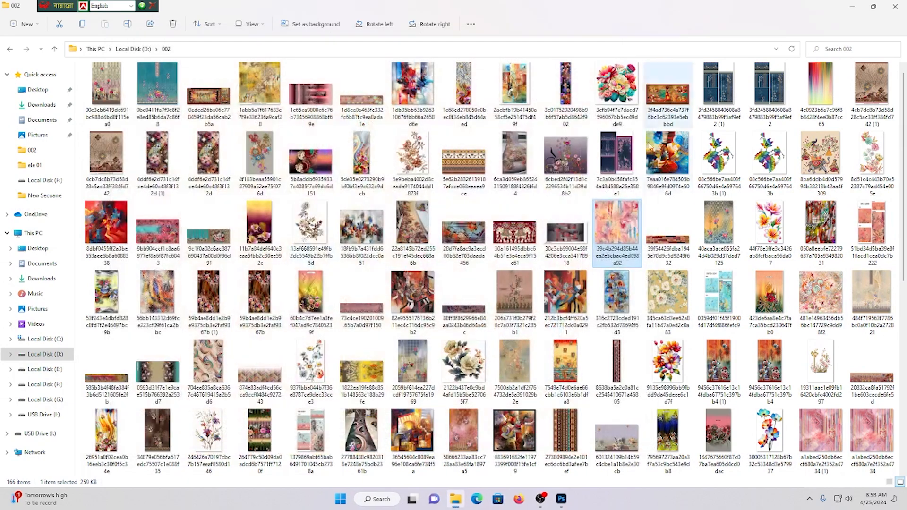
click(654, 22)
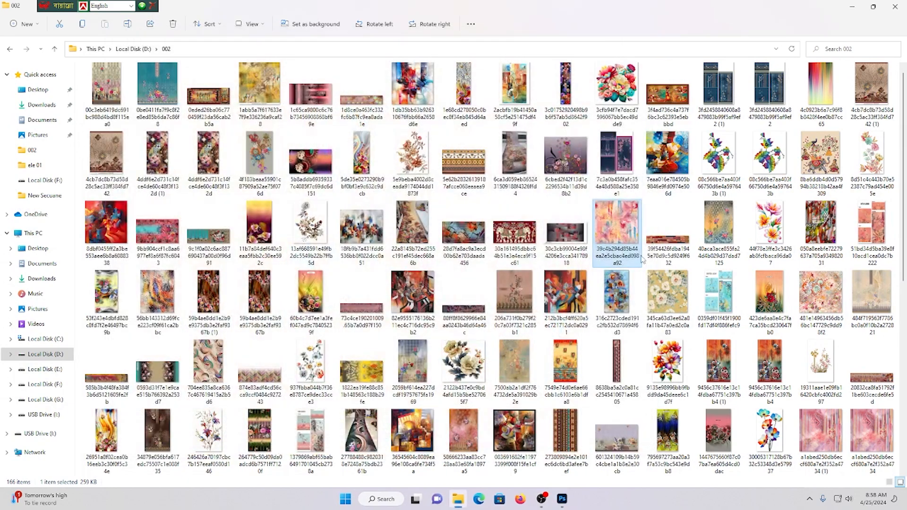
scroll(709, 227, down, 6)
scroll(710, 225, up, 6)
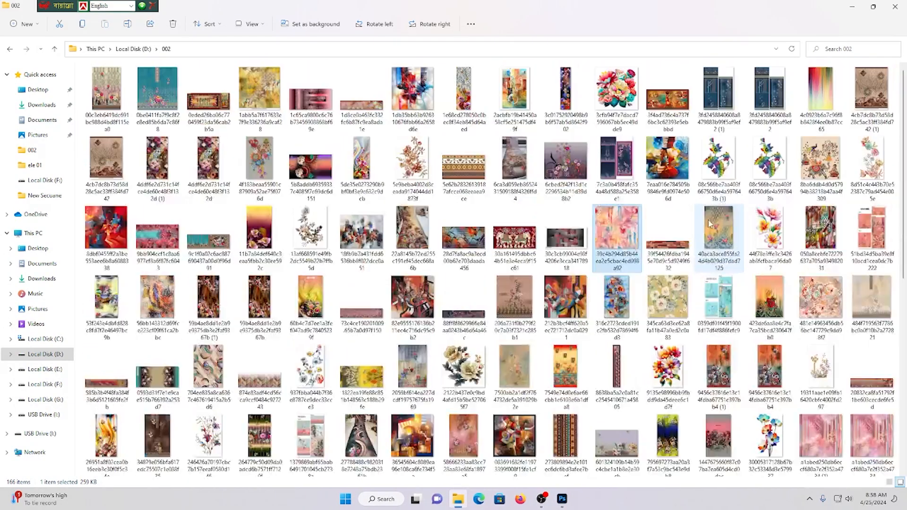
scroll(709, 224, down, 5)
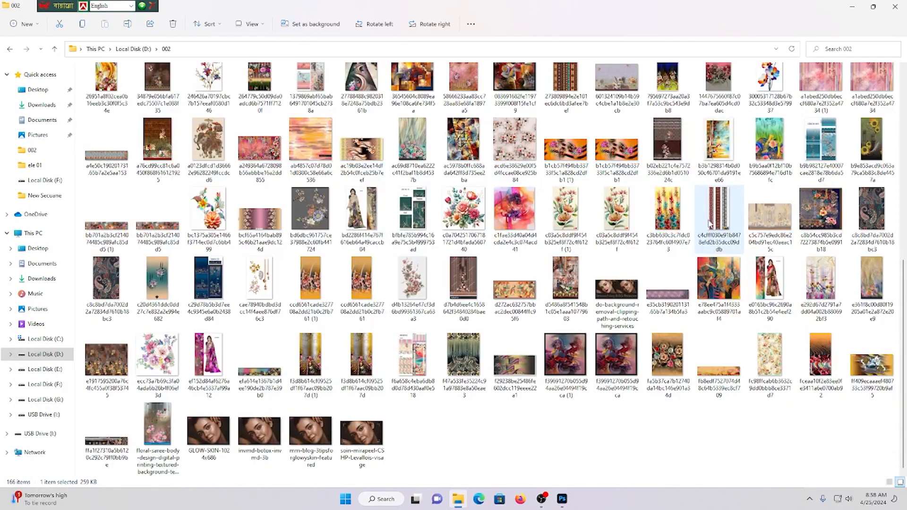
scroll(548, 198, up, 5)
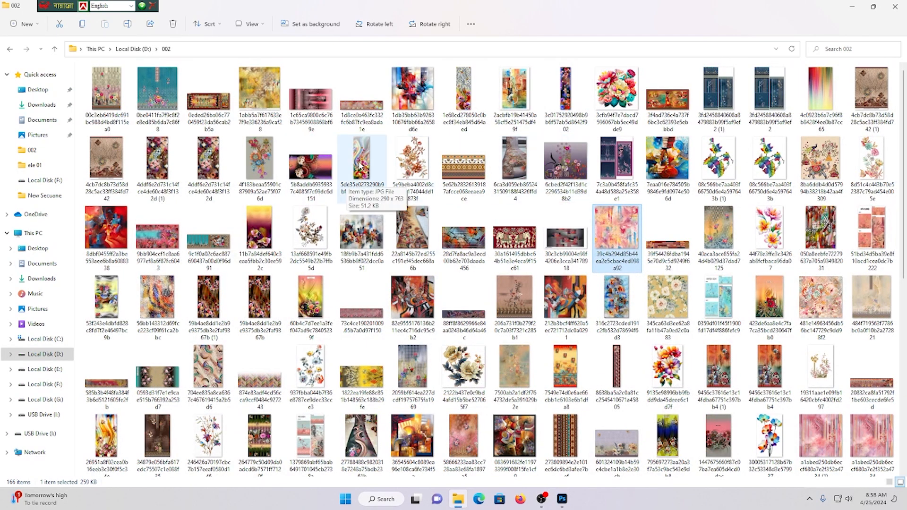
click(354, 182)
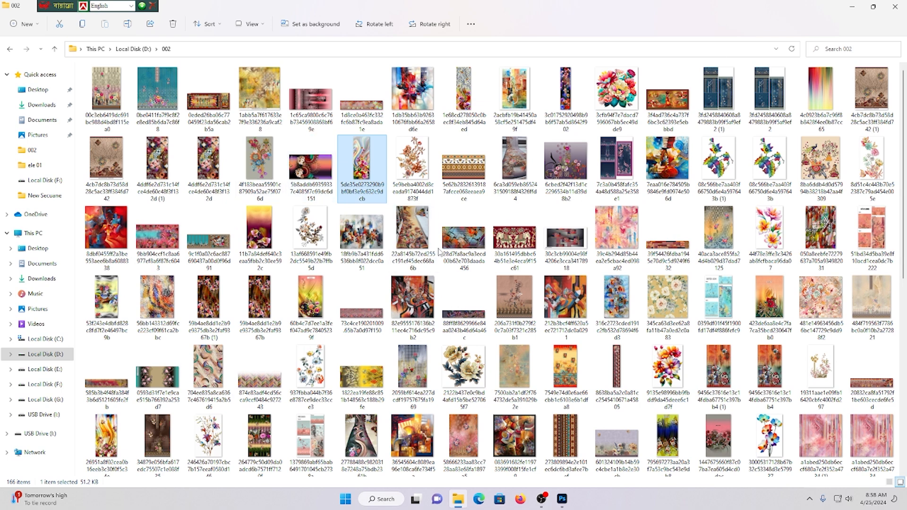
scroll(439, 252, down, 6)
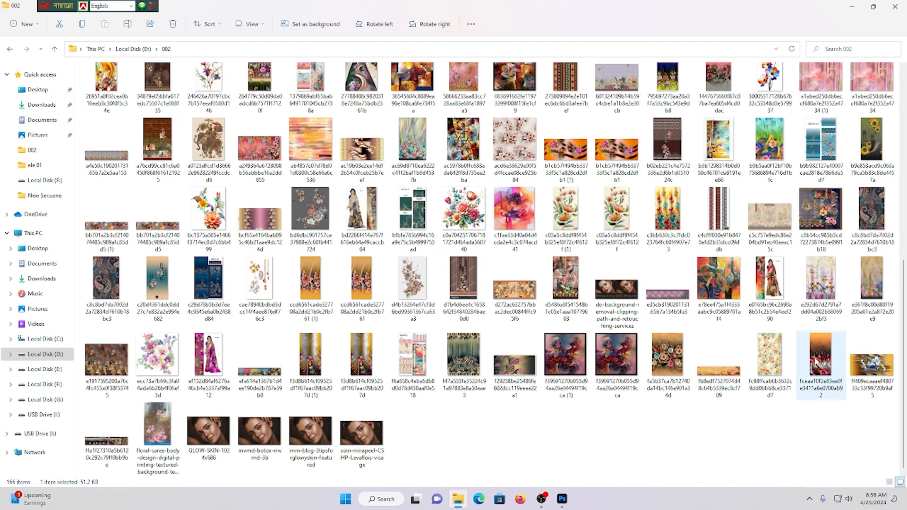
scroll(814, 361, up, 5)
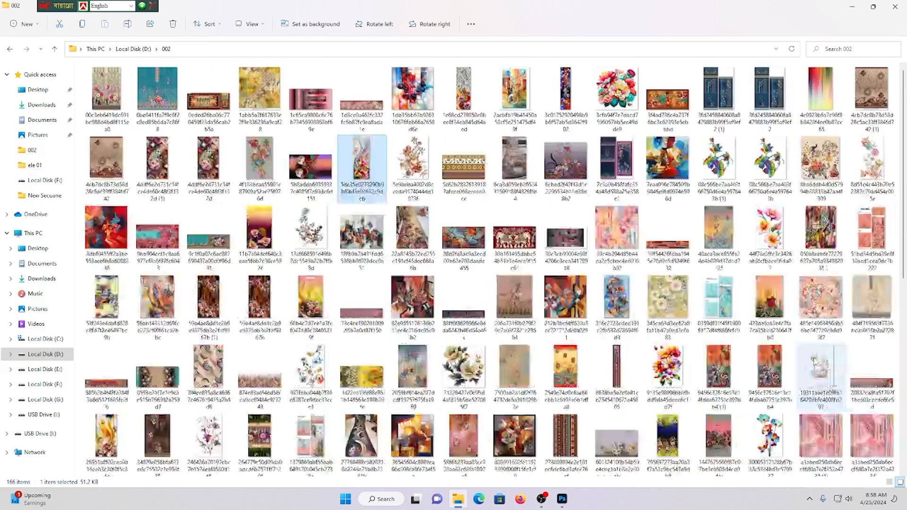
Open the peach floral collage image from the 002 folder in Adobe Photoshop 2022 and unlock its background layer
click(827, 304)
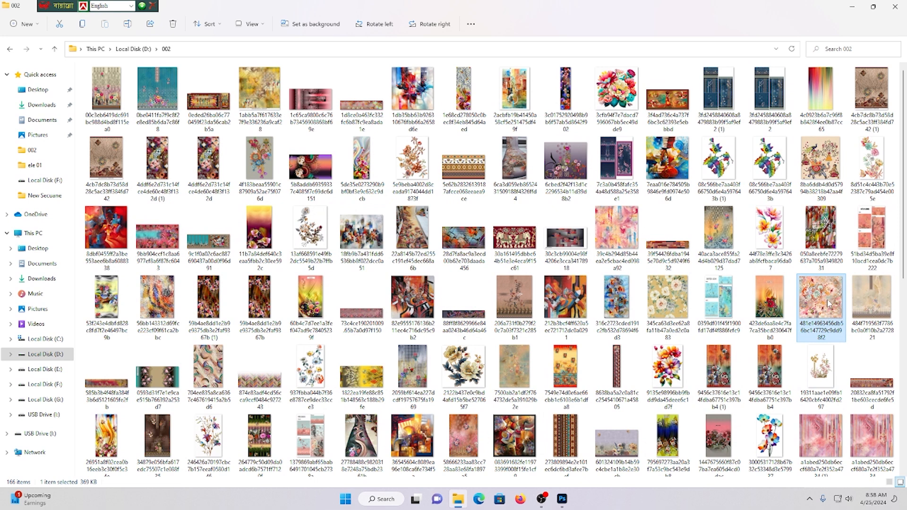
right_click(827, 304)
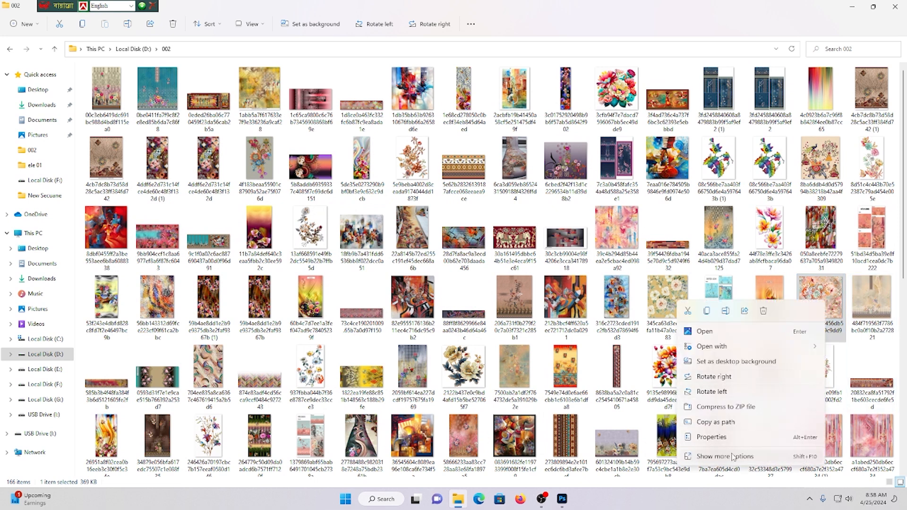
mouse_move(755, 346)
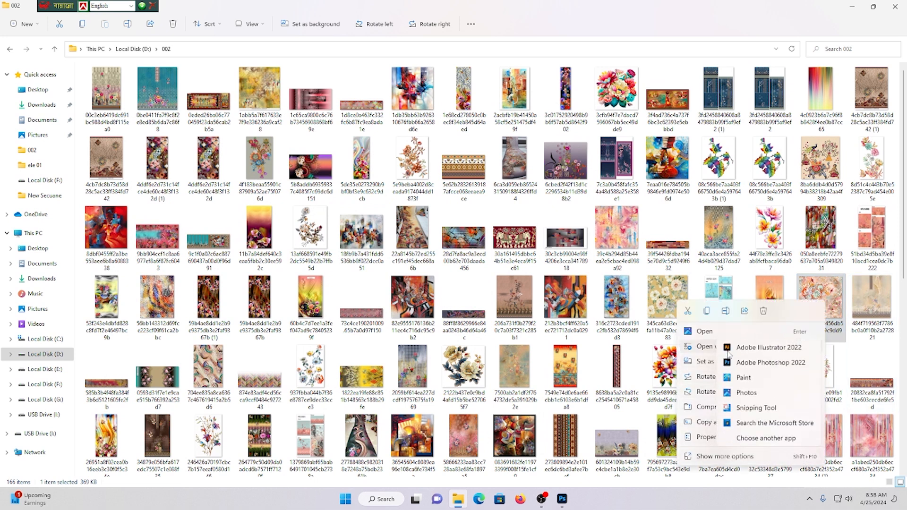
click(777, 368)
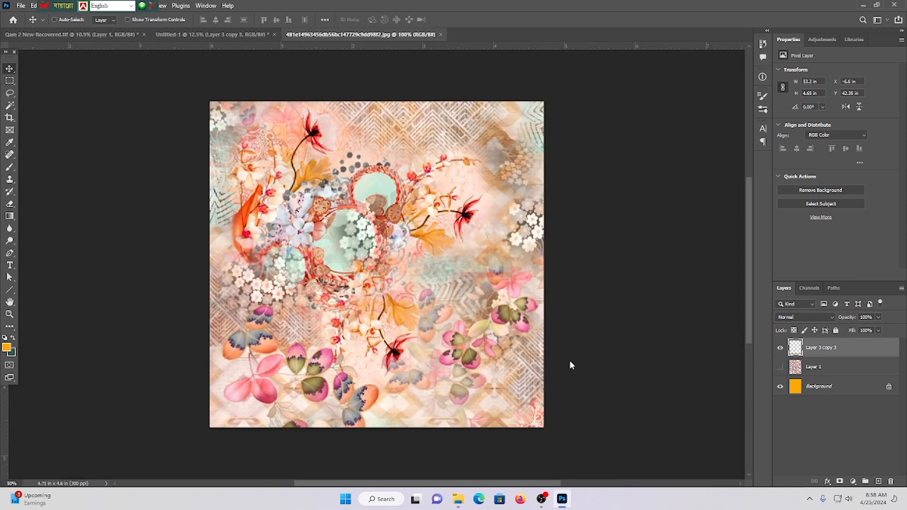
click(888, 350)
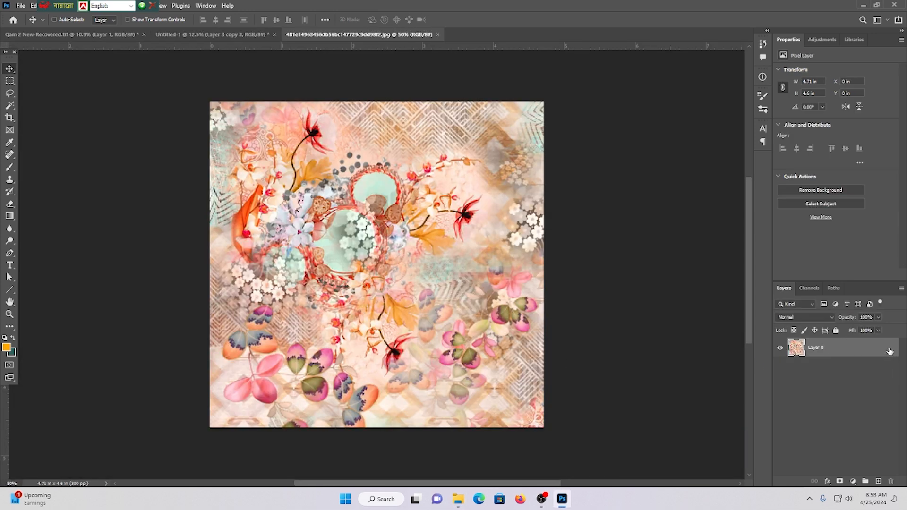
Resize the floral image to a height of 10 inches at a resolution of 150 pixels/inch, keeping its proportions
key(ctrl+0)
key(ctrl+alt+i)
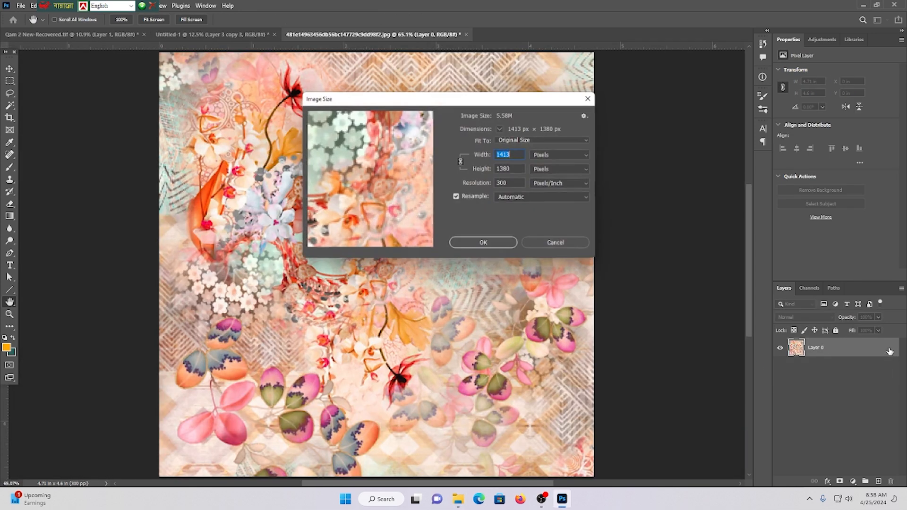
drag(515, 184, 475, 189)
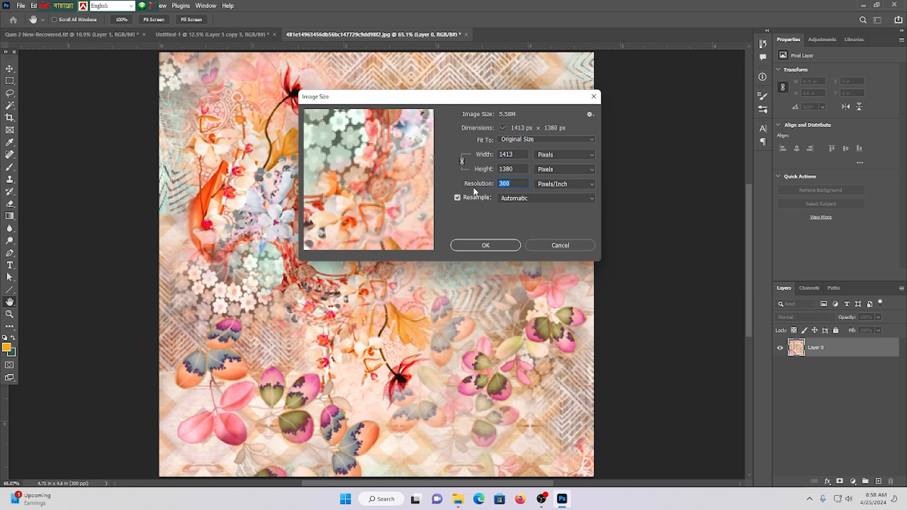
text(150)
click(548, 154)
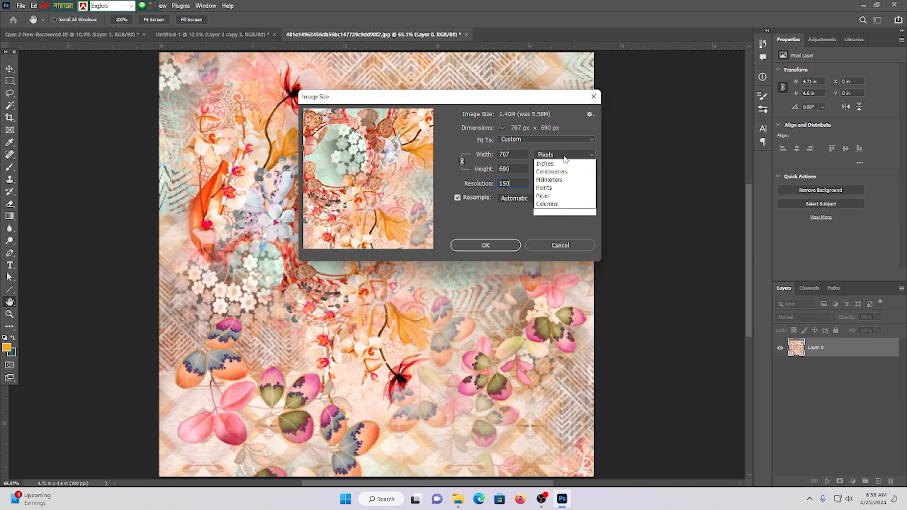
click(548, 179)
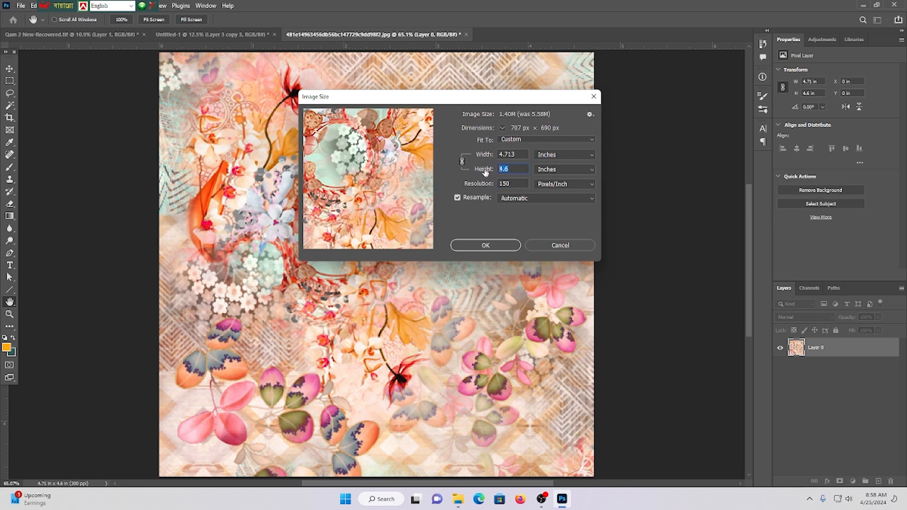
text(1)
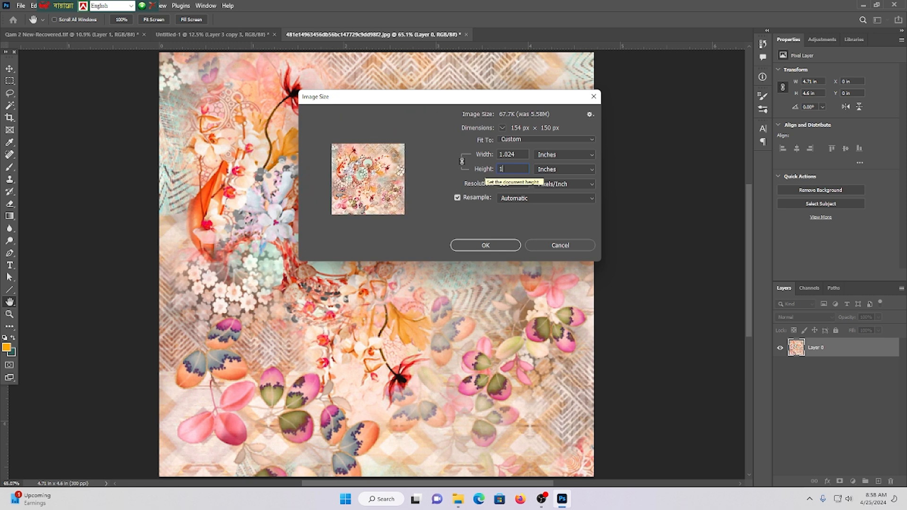
text(0)
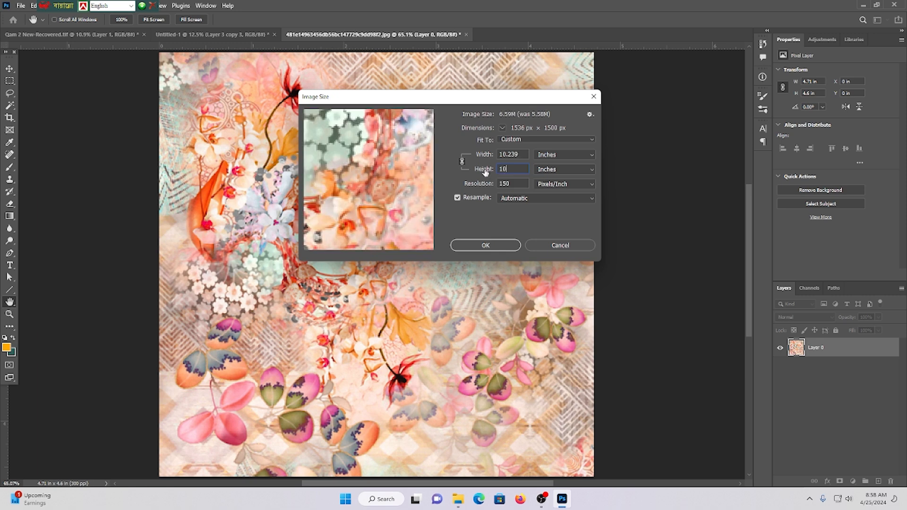
click(482, 246)
key(v)
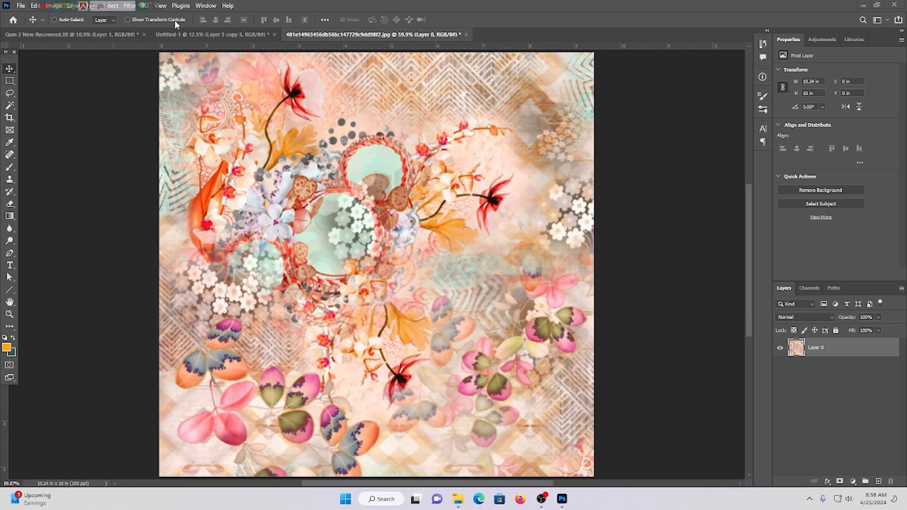
Apply the Richard Rosenman Highpass Sharpen filter in Overlay Mode to the floral image
click(130, 6)
mouse_move(222, 221)
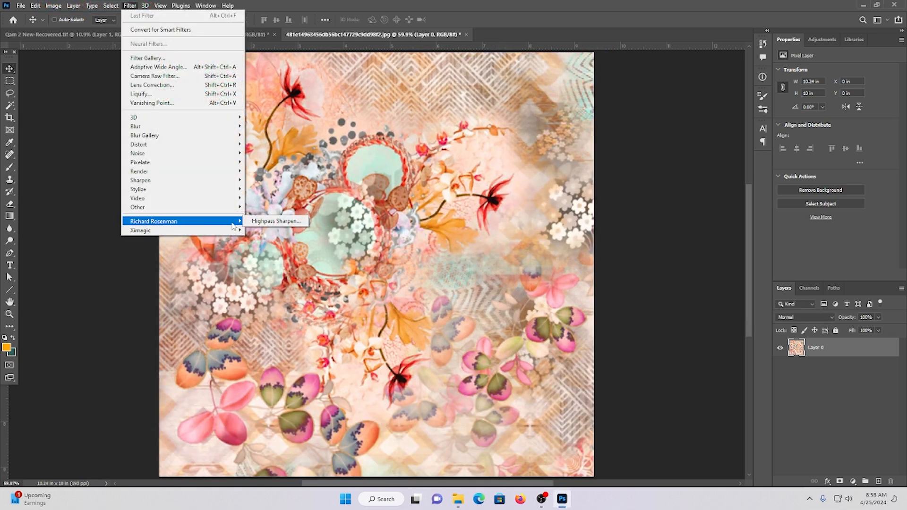
click(260, 222)
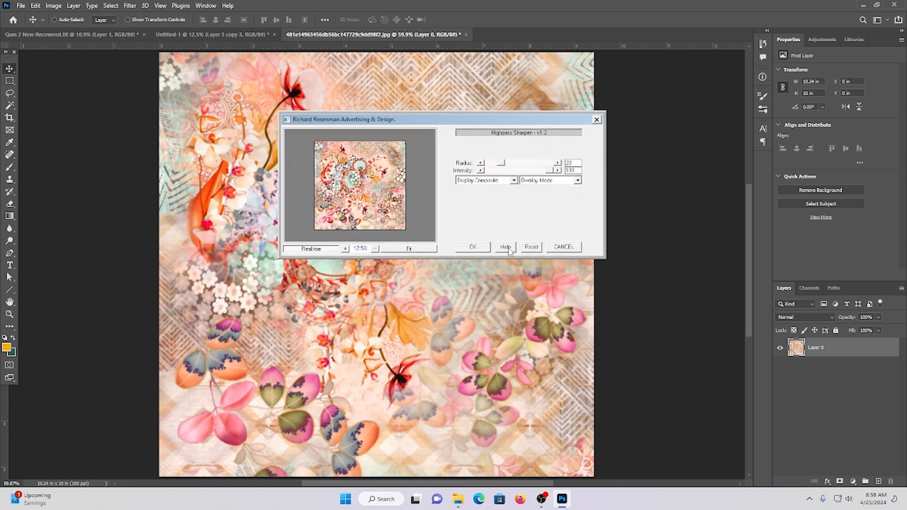
click(472, 247)
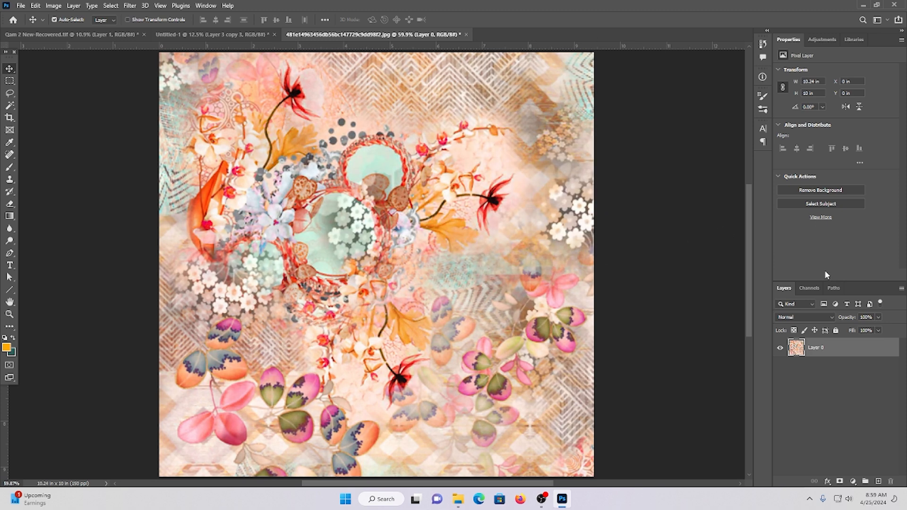
Copy the sharpened floral image into the Untitled-1 document as a new layer
key(ctrl)
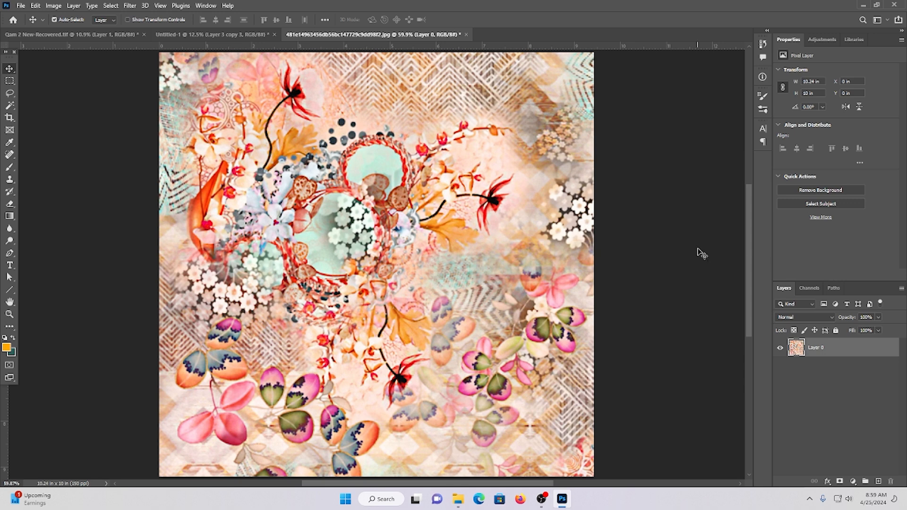
key(ctrl+Tab)
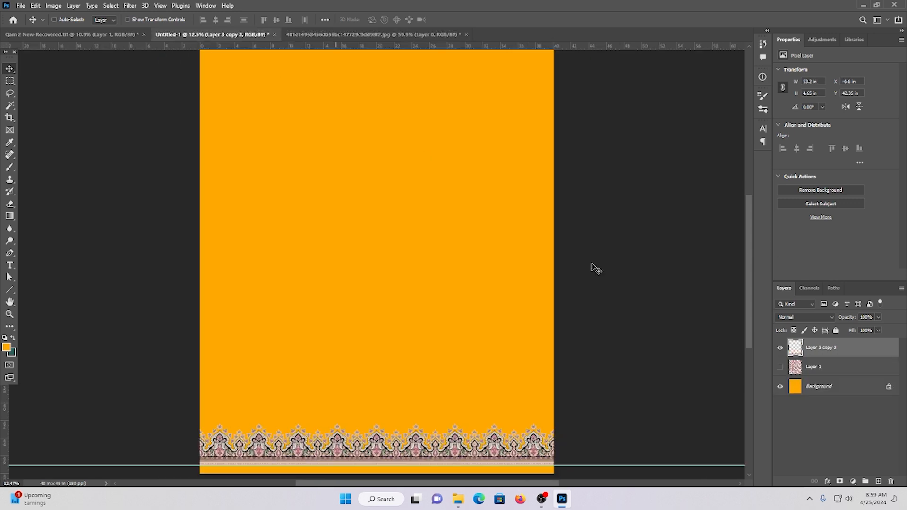
key(ctrl+v)
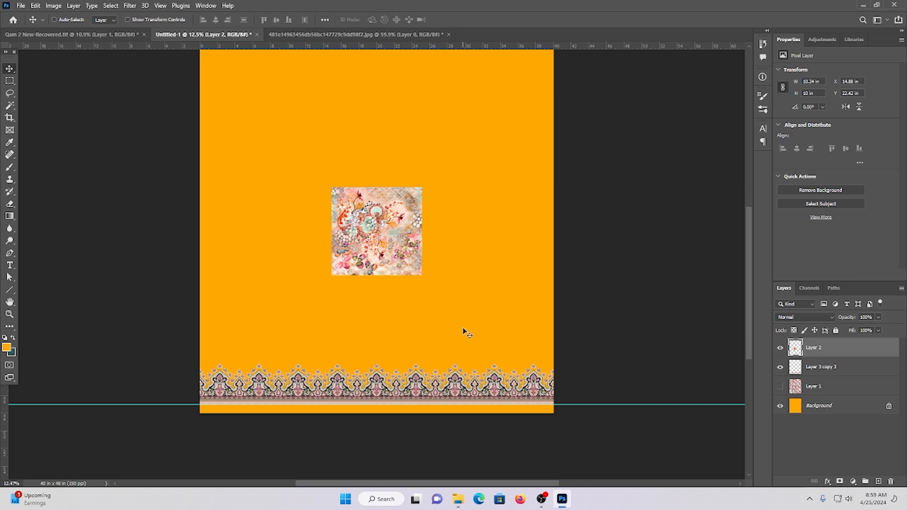
Scale the pasted floral image up proportionally from its centre to about 21.5 x 21 in
key(ctrl+t)
drag(375, 185, 377, 90)
key(Return)
scroll(467, 222, down, 1)
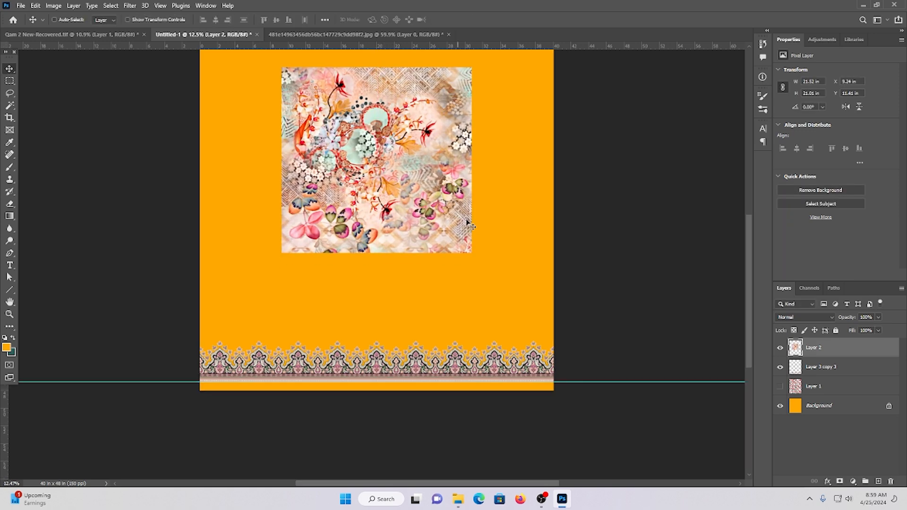
Move the floral image down to about Y 25.4 in over the border and place its layer beneath the border layer, Layer 3 copy 3
scroll(373, 166, up, 5)
scroll(374, 166, down, 5)
drag(371, 186, 367, 303)
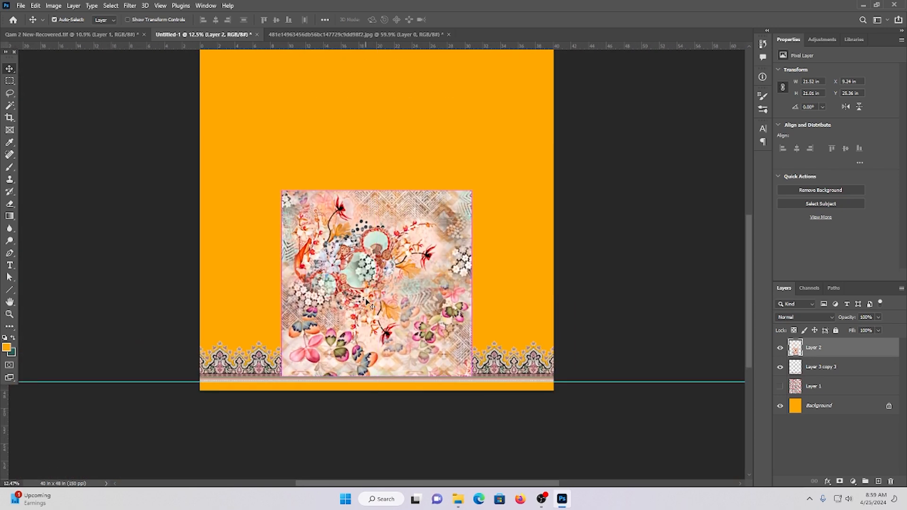
key(ctrl+bracketleft)
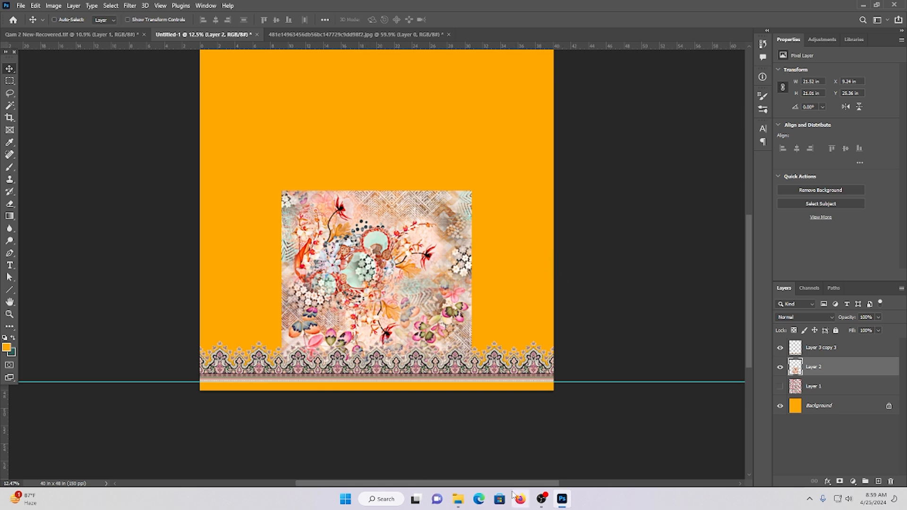
Preview the beige wavy rose image (e361f8c0…) from folder 002 in File Explorer and open it in Adobe Photoshop 2022
click(458, 499)
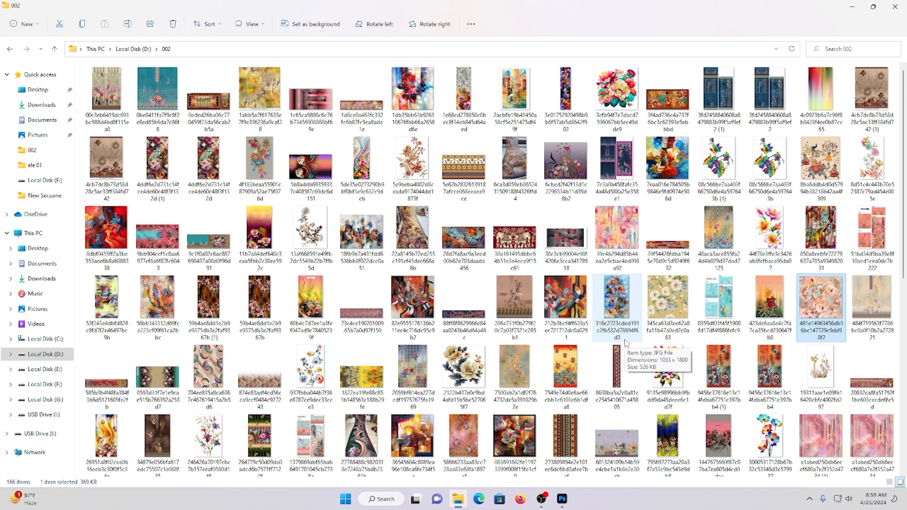
scroll(626, 342, down, 5)
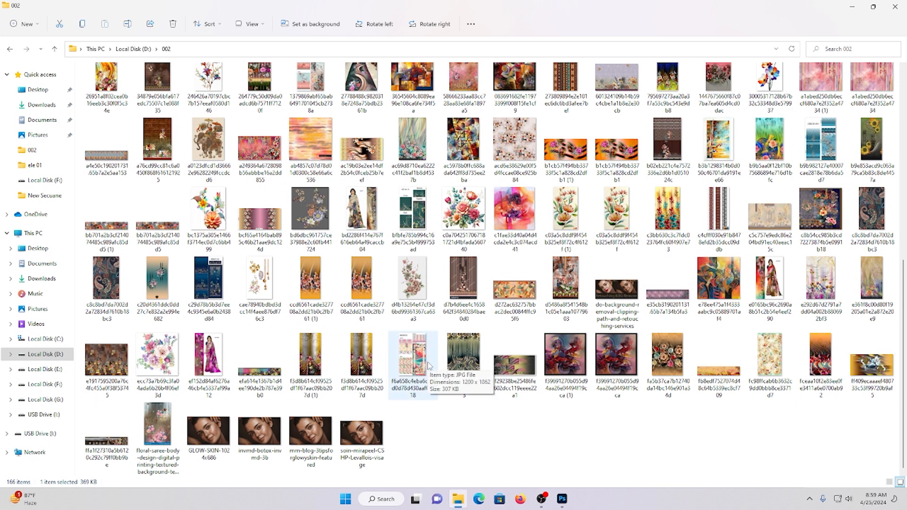
double_click(861, 274)
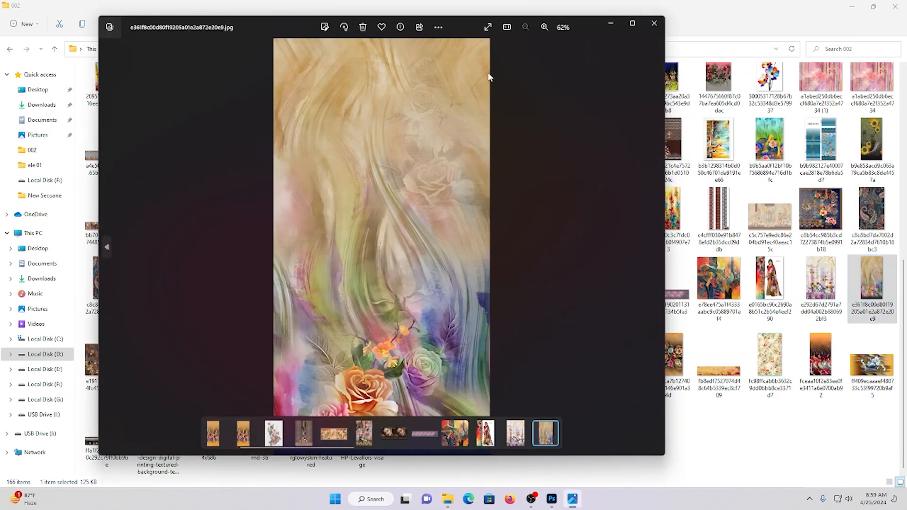
click(655, 24)
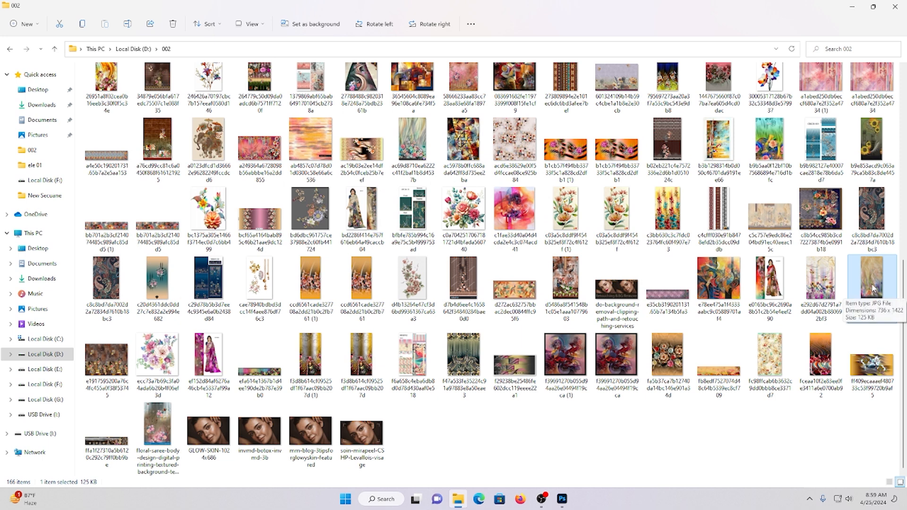
right_click(843, 310)
mouse_move(758, 331)
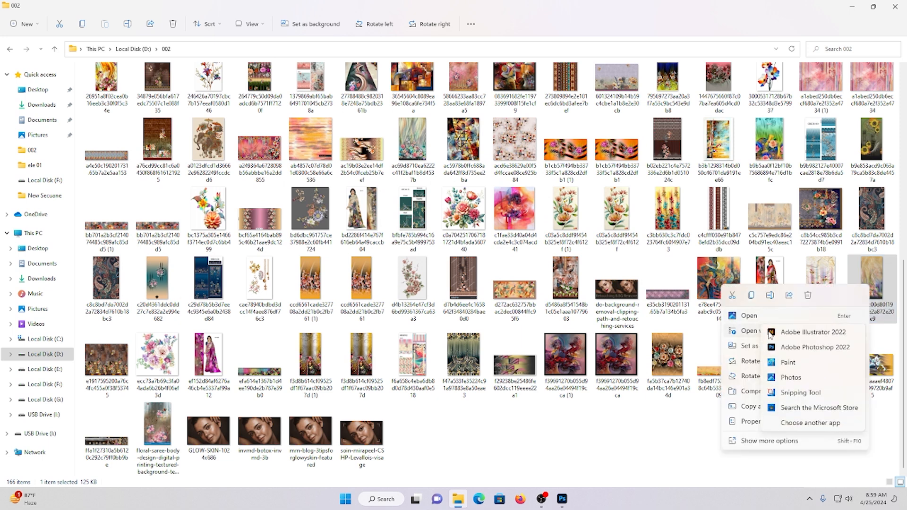
click(805, 348)
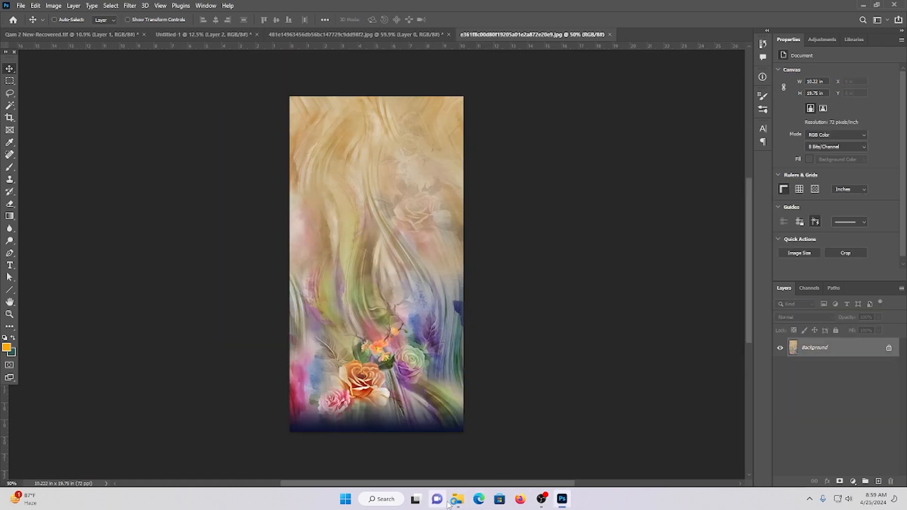
Open the multicoloured vertical-streak image (4c0923b6…) from folder 002 in Photoshop
click(458, 498)
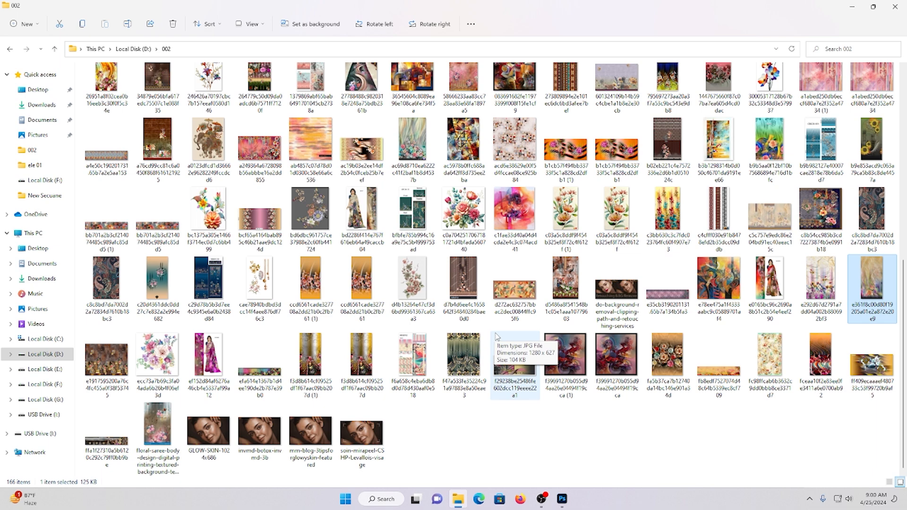
scroll(496, 336, up, 10)
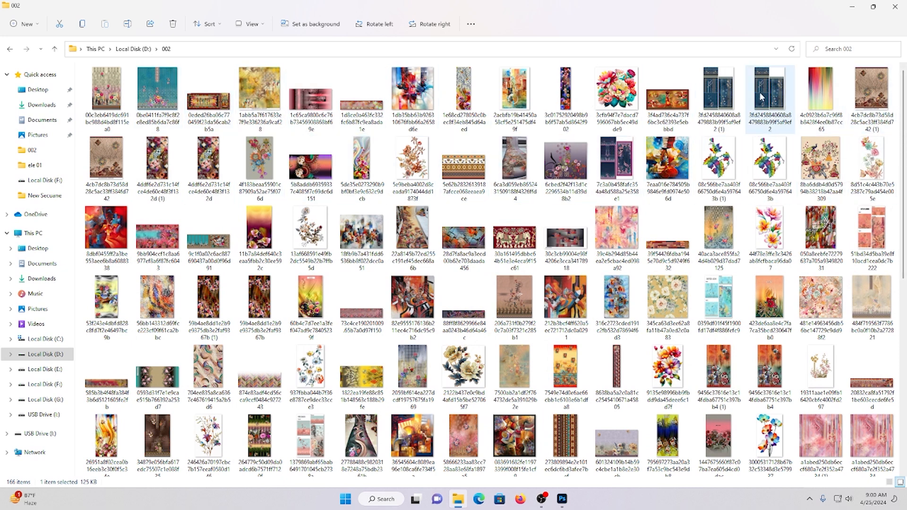
right_click(834, 111)
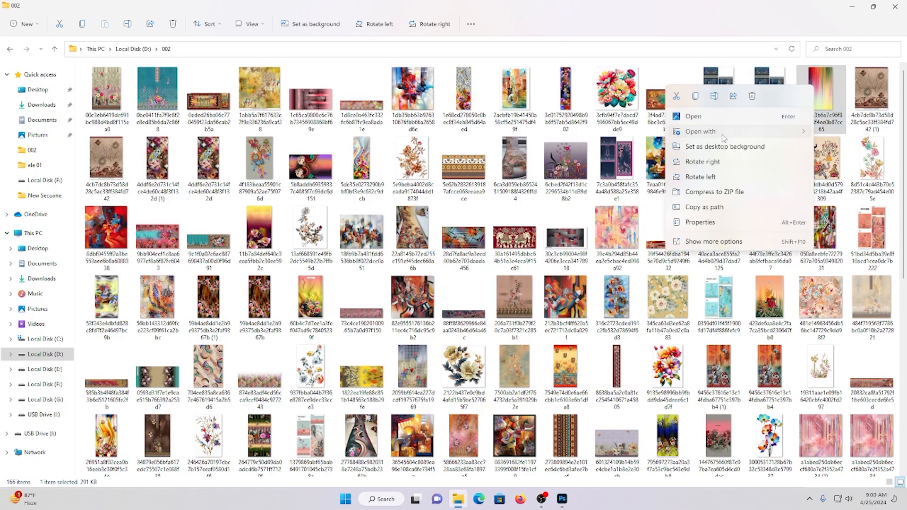
mouse_move(704, 132)
click(755, 148)
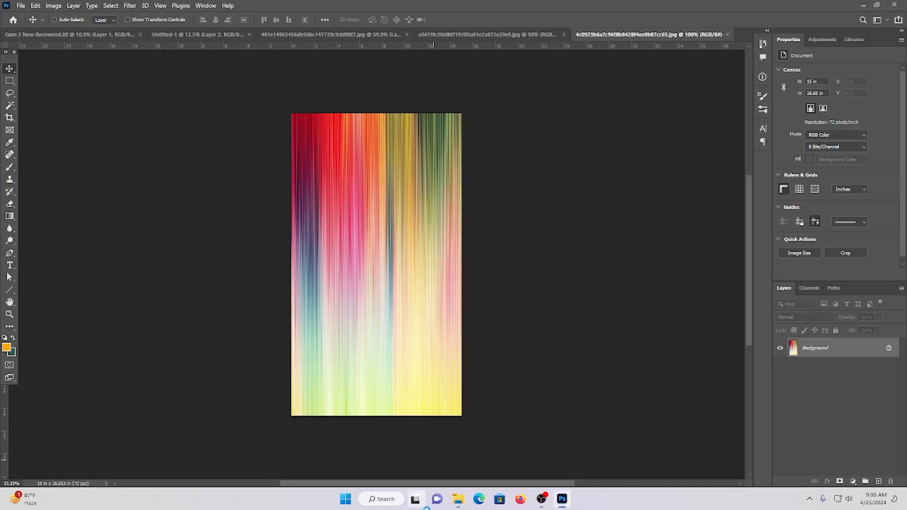
Preview the yellow-to-purple rose image in folder 002, and open the abstract cubes image (28d7fa8a…) in Photoshop
click(456, 501)
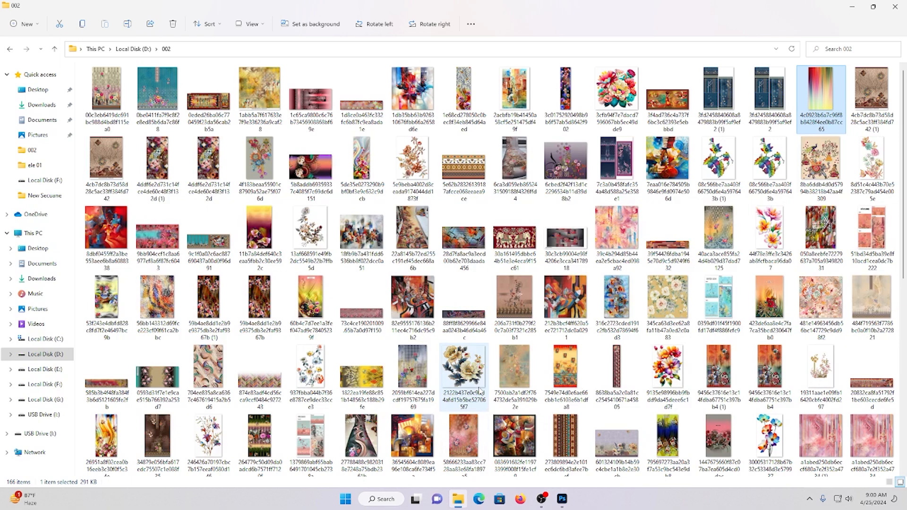
double_click(273, 220)
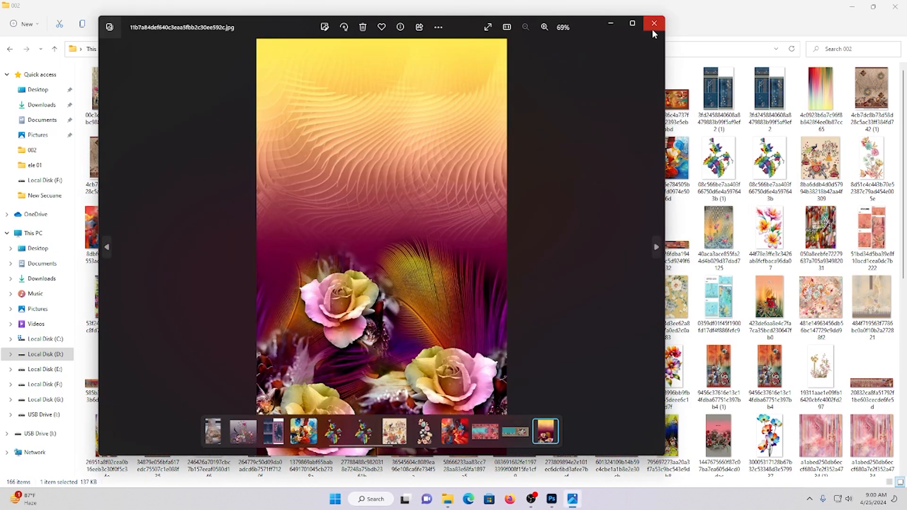
click(653, 23)
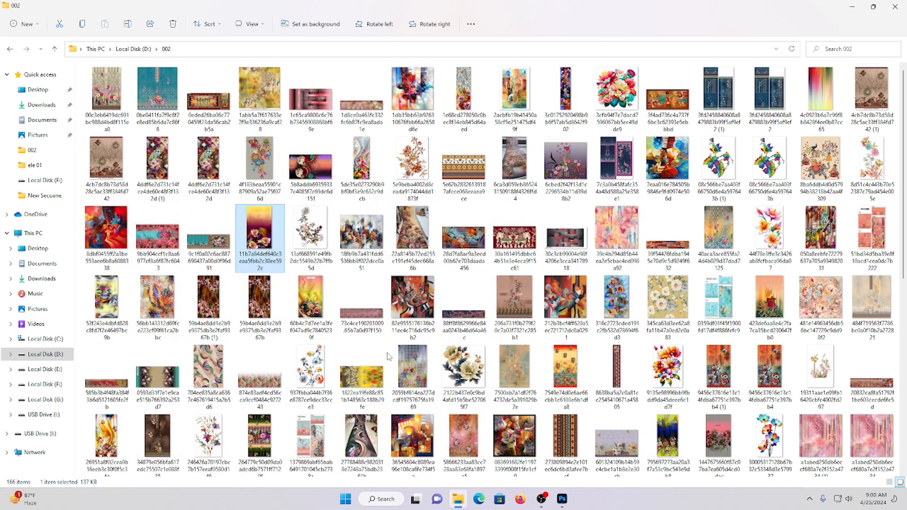
right_click(459, 238)
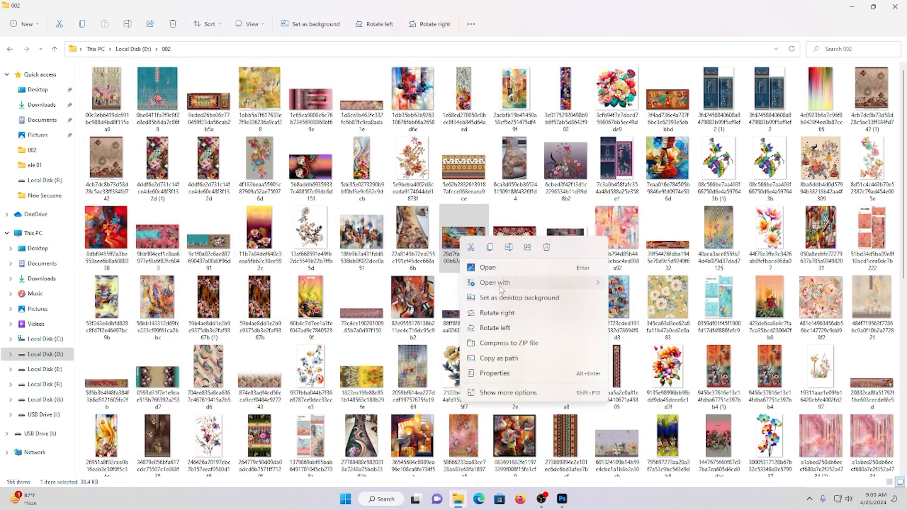
mouse_move(501, 285)
click(646, 301)
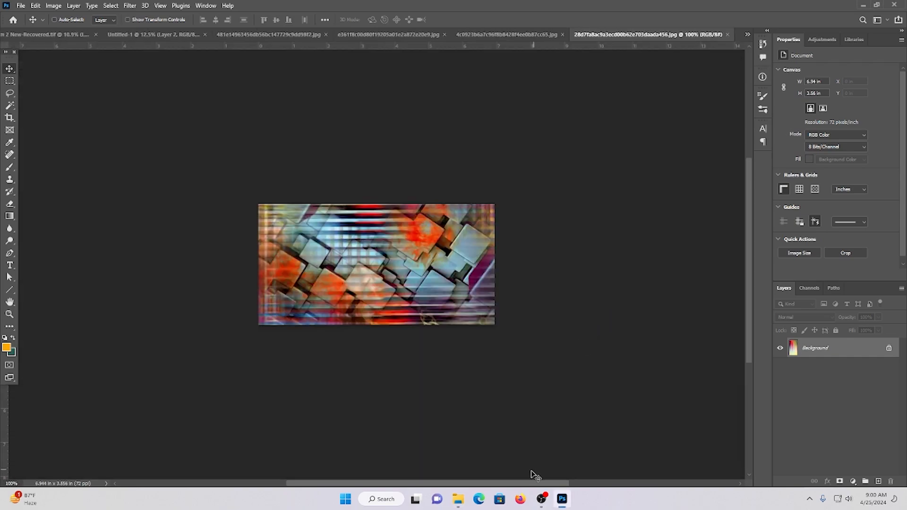
Open the flower-border PNG with the plain upper area (874e83ad…) from folder 002 in Photoshop
click(457, 499)
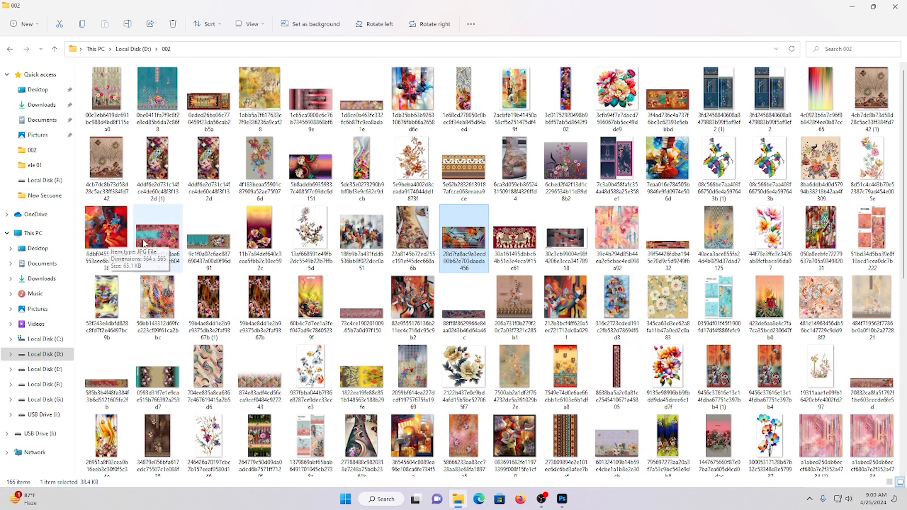
scroll(208, 251, down, 3)
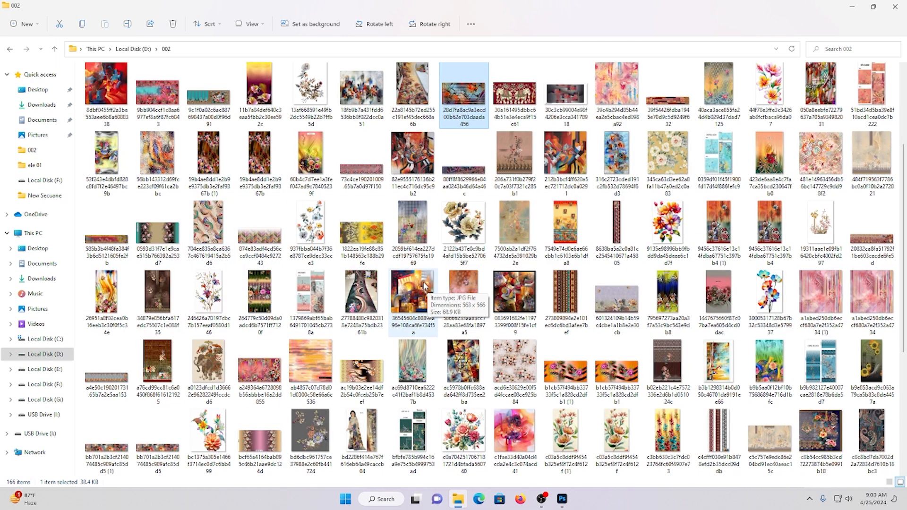
right_click(280, 244)
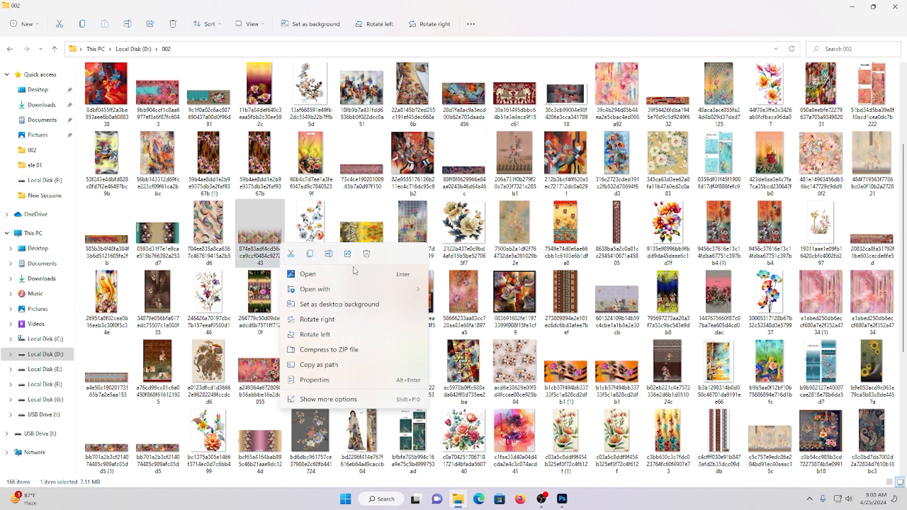
mouse_move(338, 294)
click(472, 305)
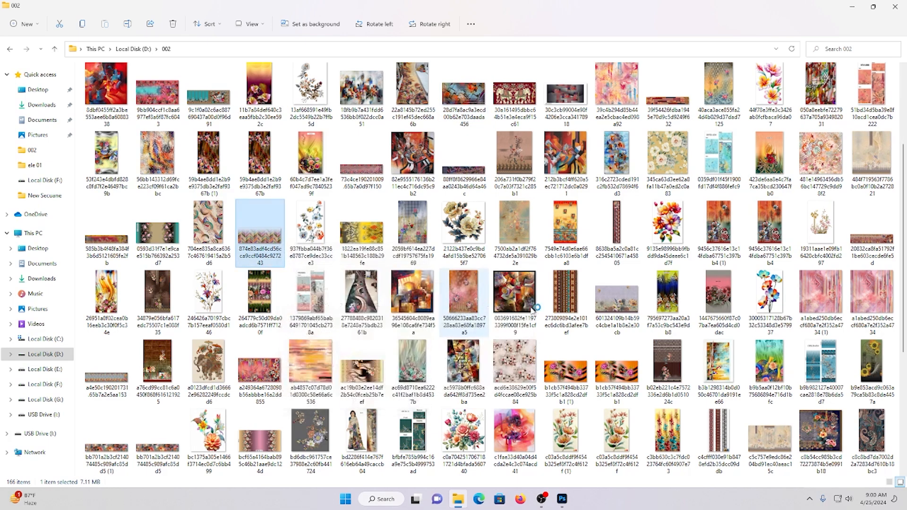
Open the grey-background floral bouquet image (bd6dbc96…) from folder 002 in Photoshop
click(458, 498)
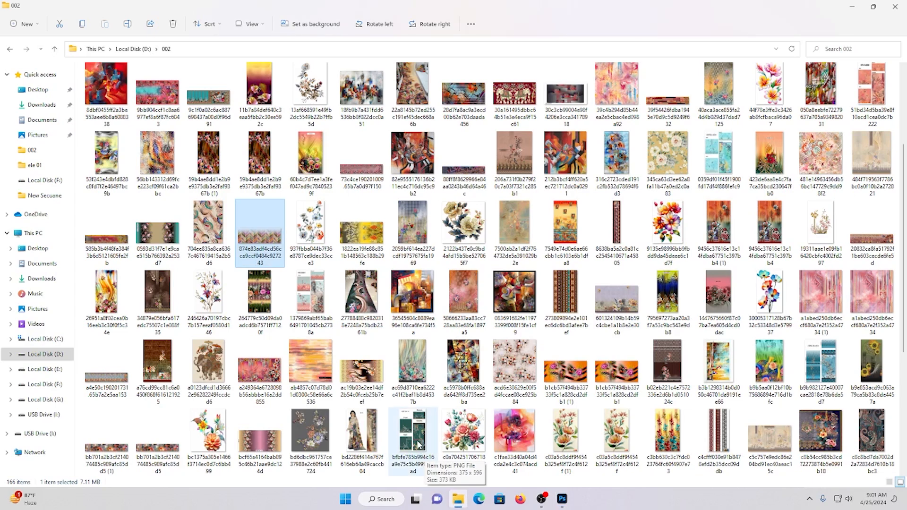
scroll(361, 396, down, 3)
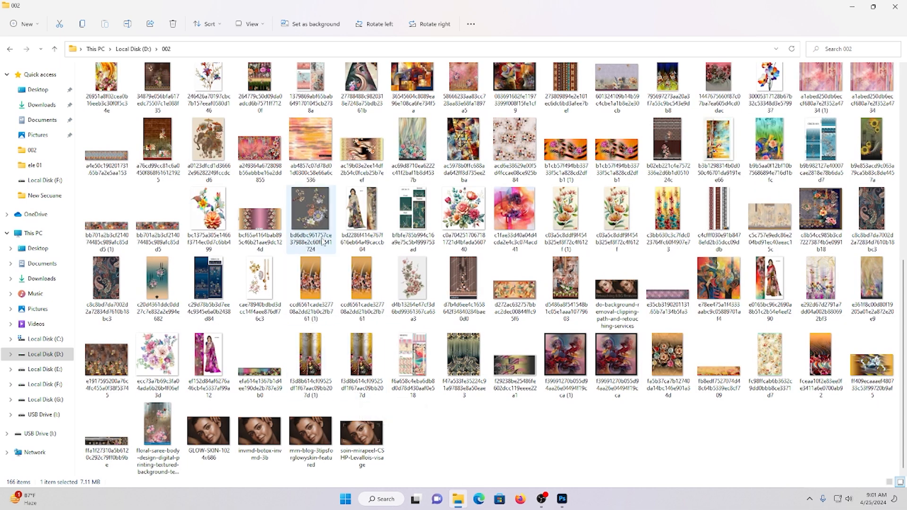
right_click(302, 190)
mouse_move(348, 234)
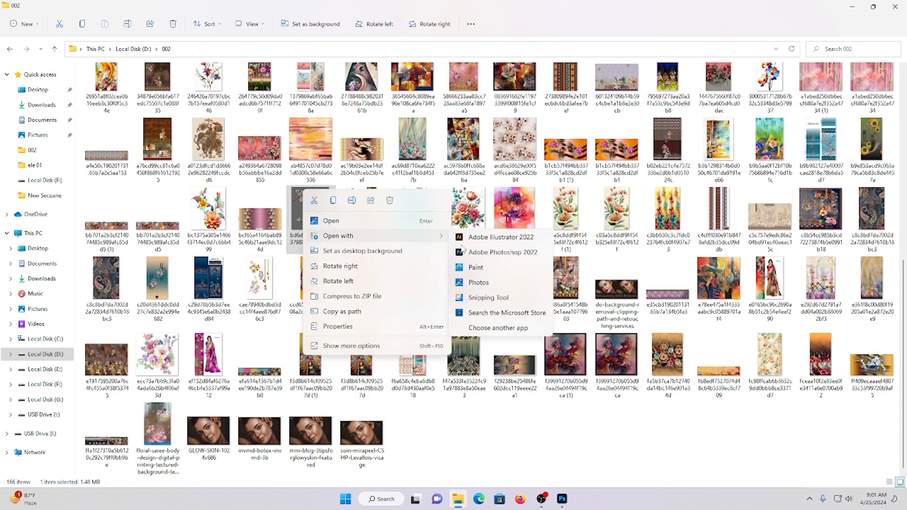
click(471, 252)
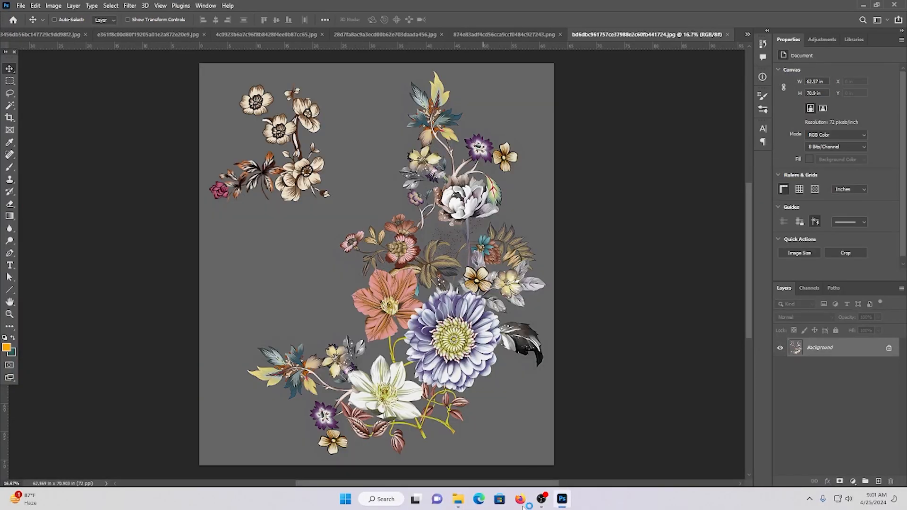
Preview the green rose-and-circles, floral saree body and dark paisley images in folder 002 as further design material
click(458, 498)
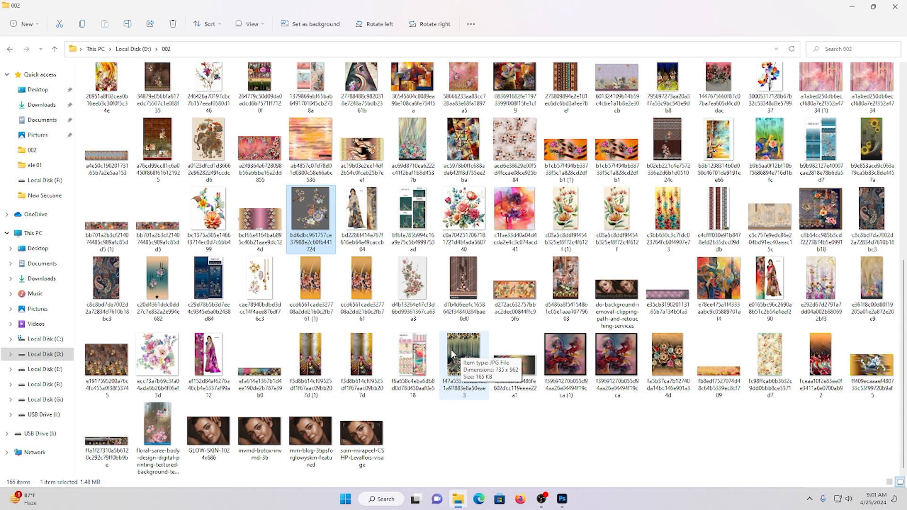
double_click(769, 158)
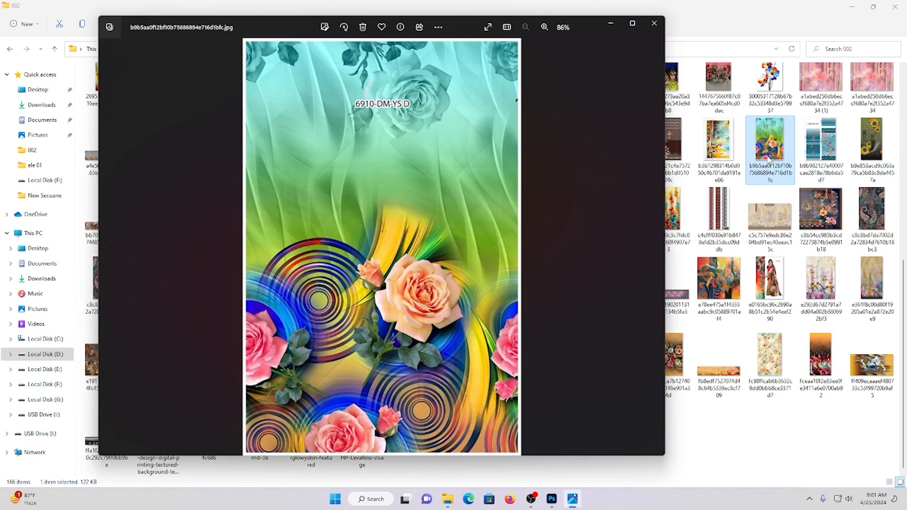
click(653, 23)
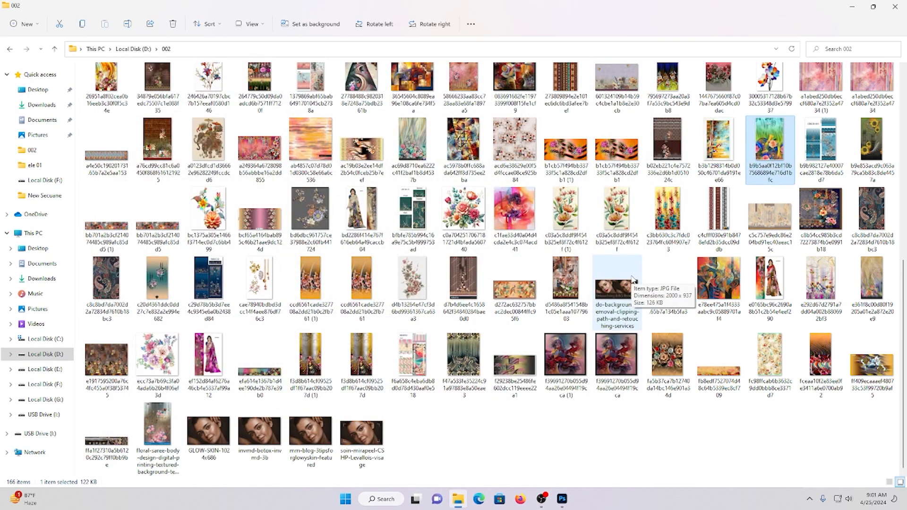
double_click(165, 431)
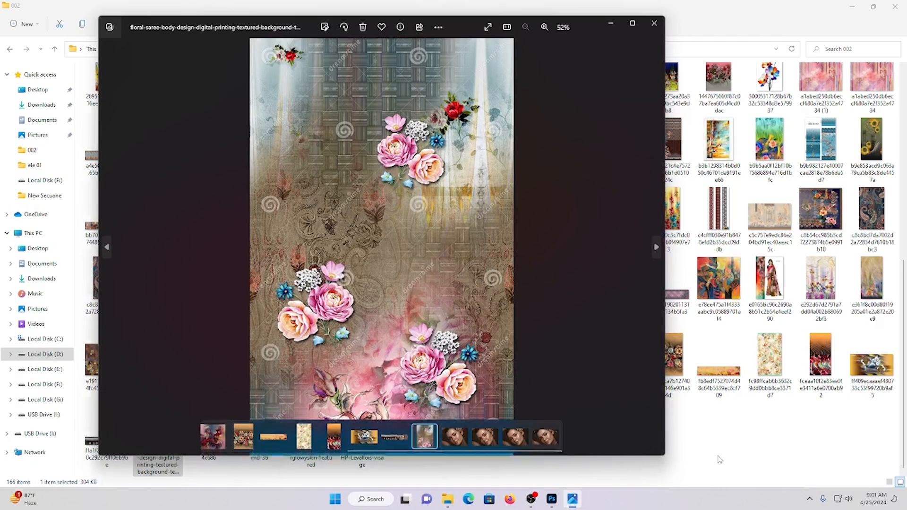
click(717, 458)
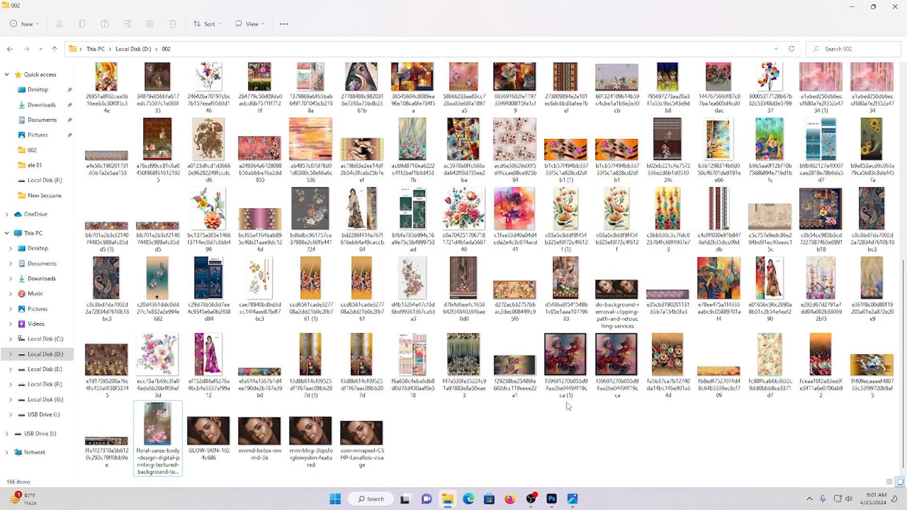
double_click(98, 284)
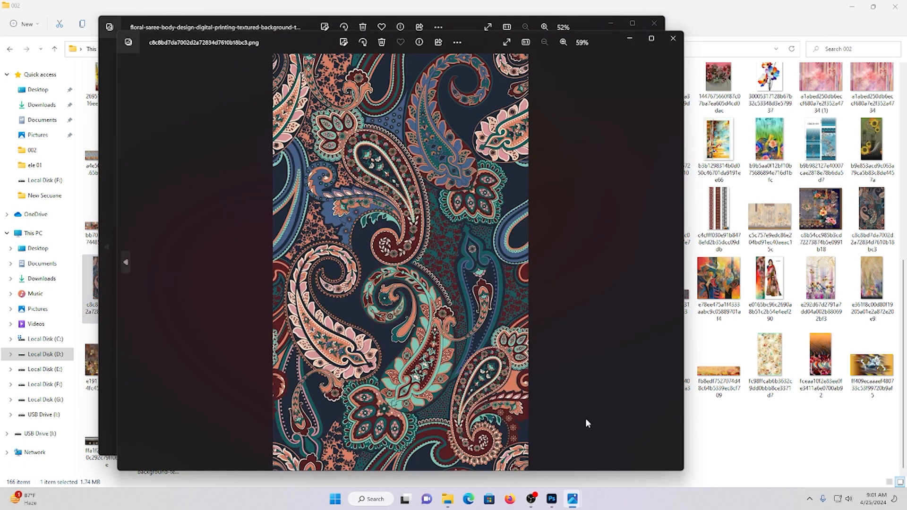
click(787, 464)
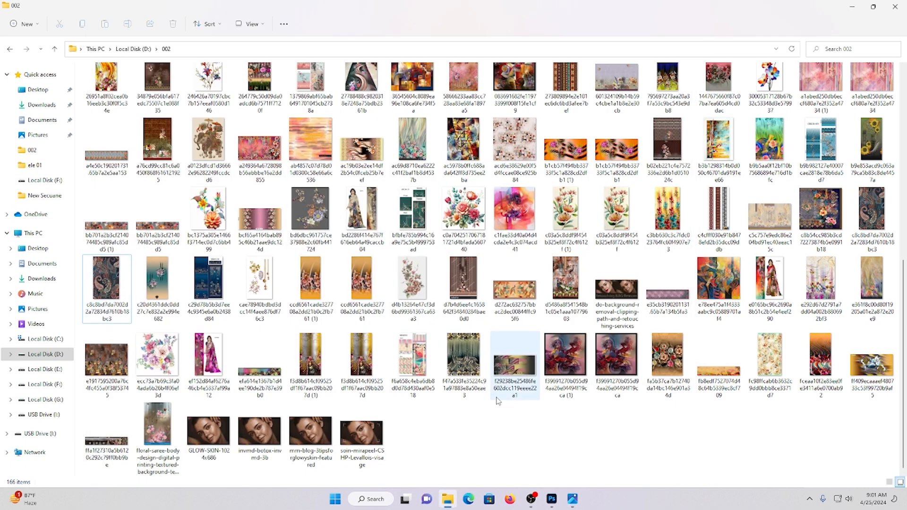
scroll(496, 400, up, 3)
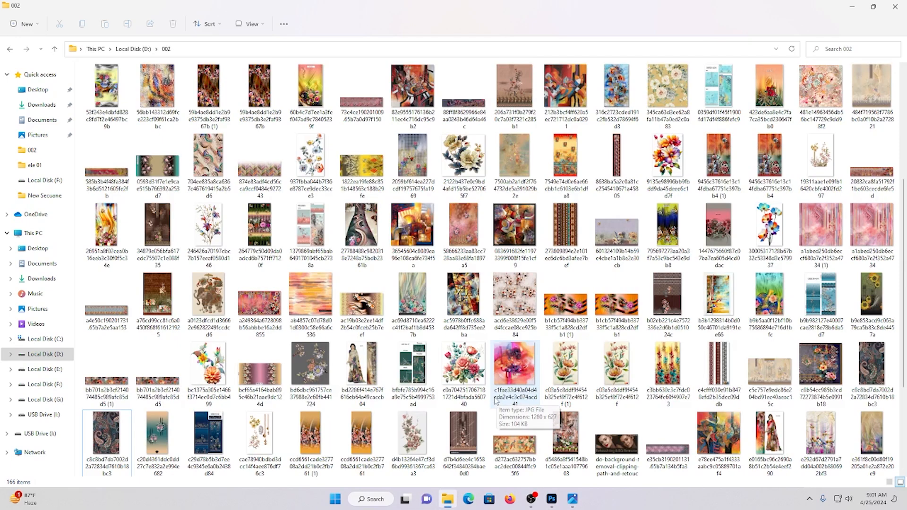
double_click(107, 225)
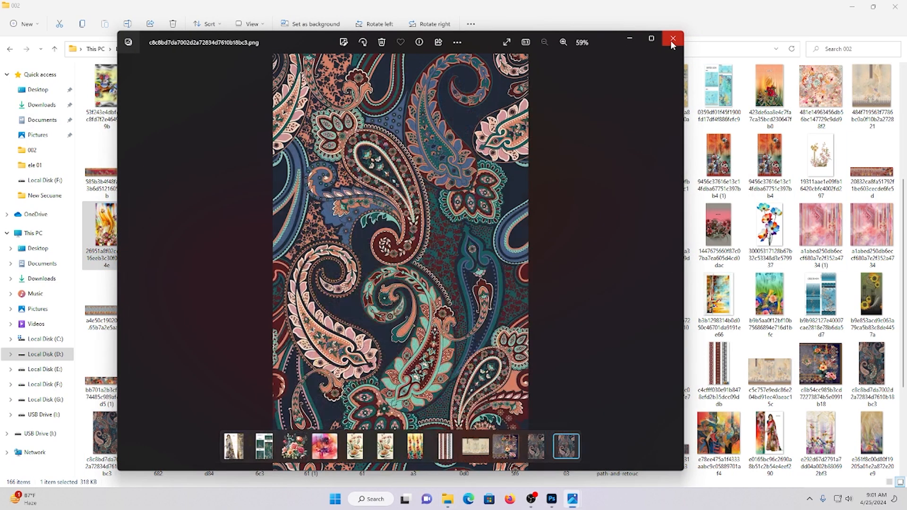
click(672, 40)
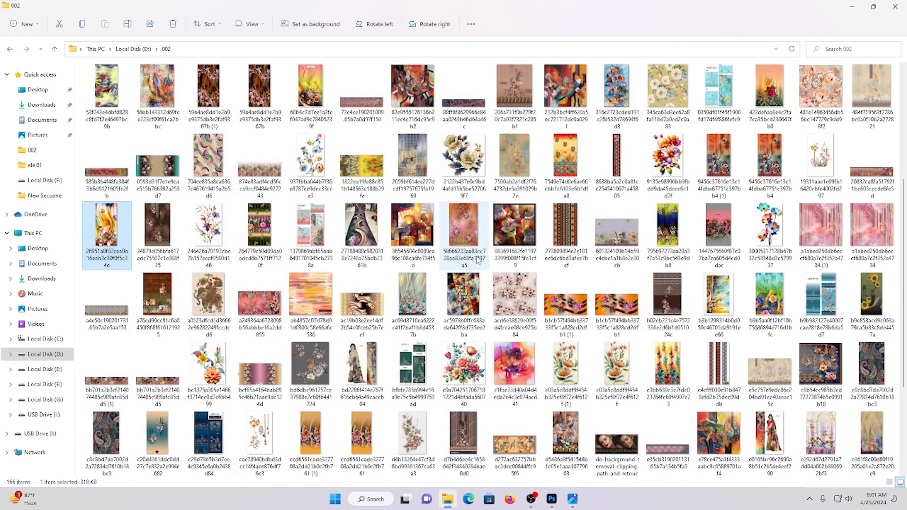
Preview the pink-to-yellow rose design (60b4c7d7…) from folder 002, and close the image previews and the folder
double_click(310, 87)
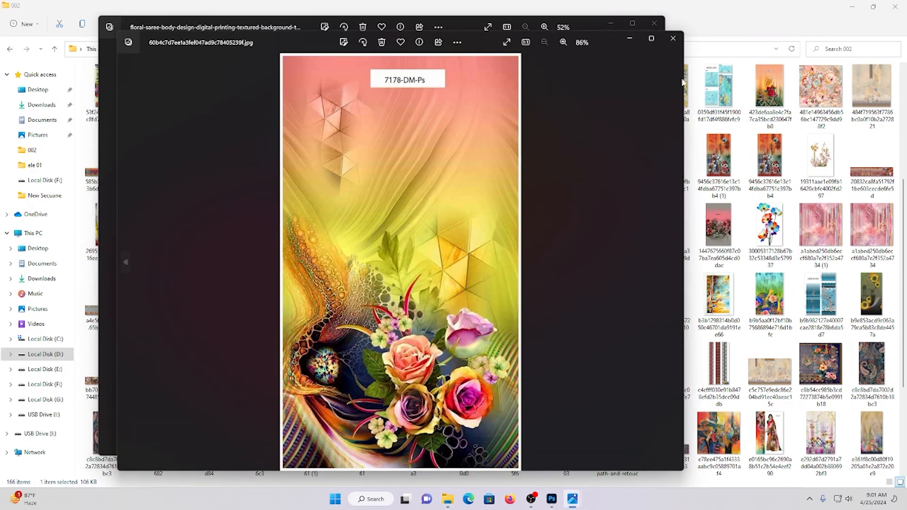
click(672, 38)
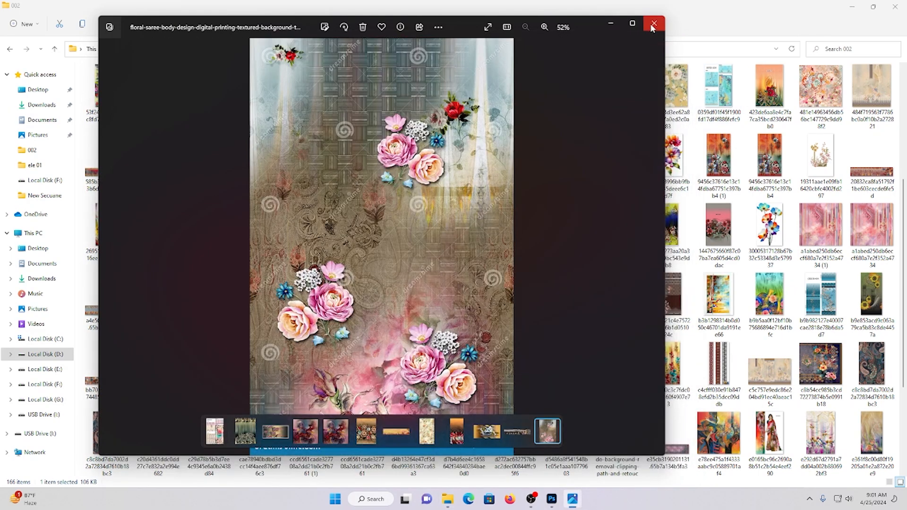
click(653, 23)
click(859, 10)
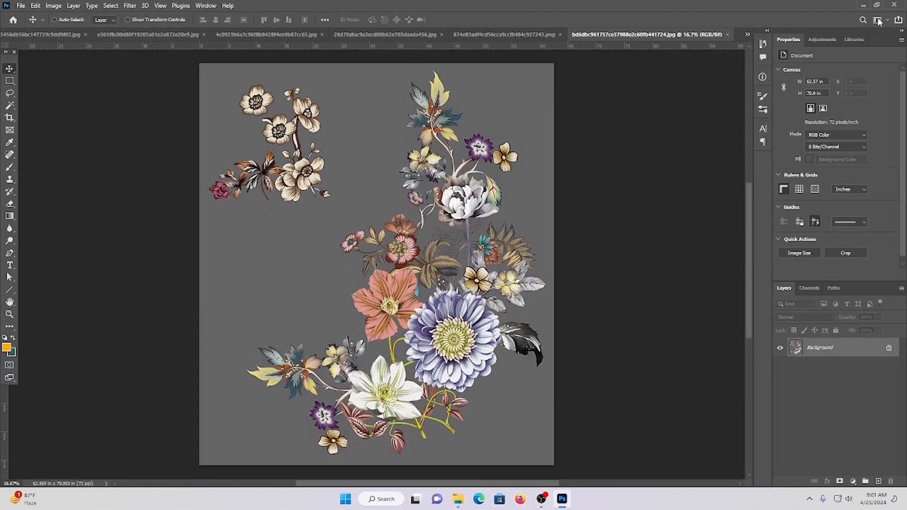
Switch to Chrome with the Textile Digital Print Design profile and open bigjpg.com in a new tab
click(863, 5)
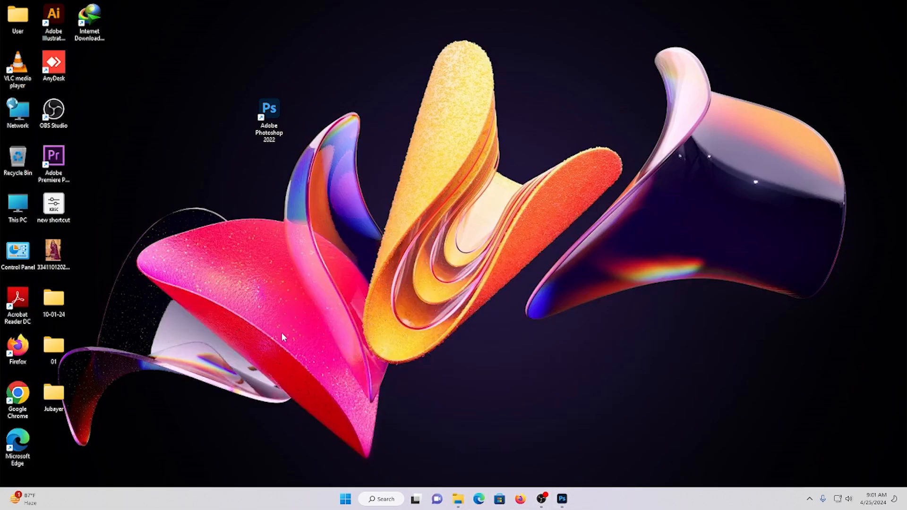
double_click(27, 388)
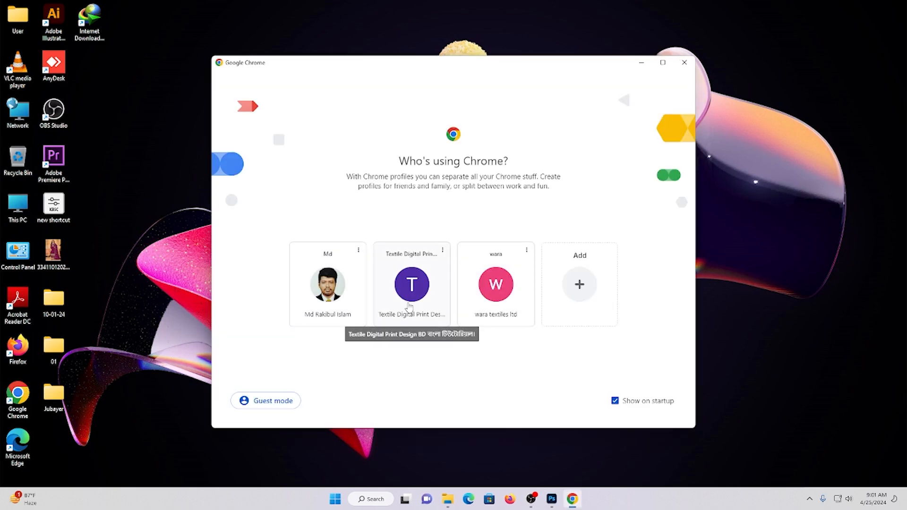
click(414, 296)
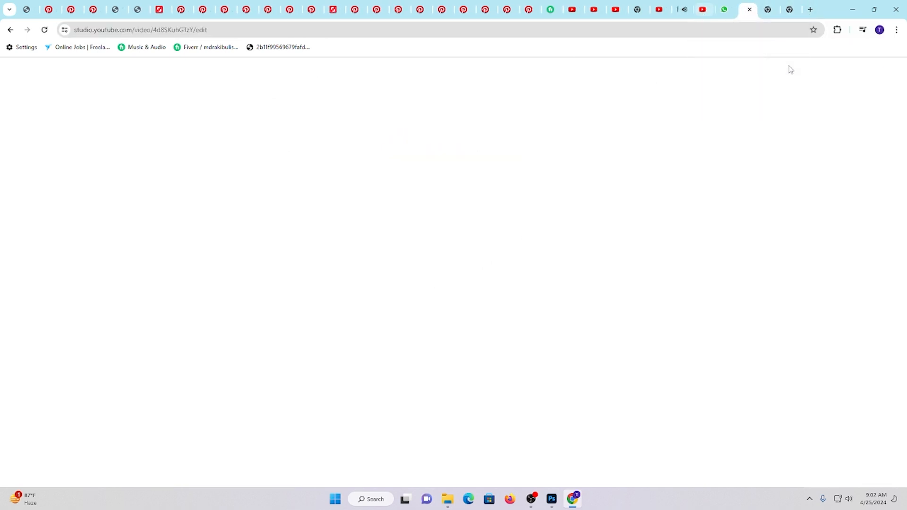
click(683, 9)
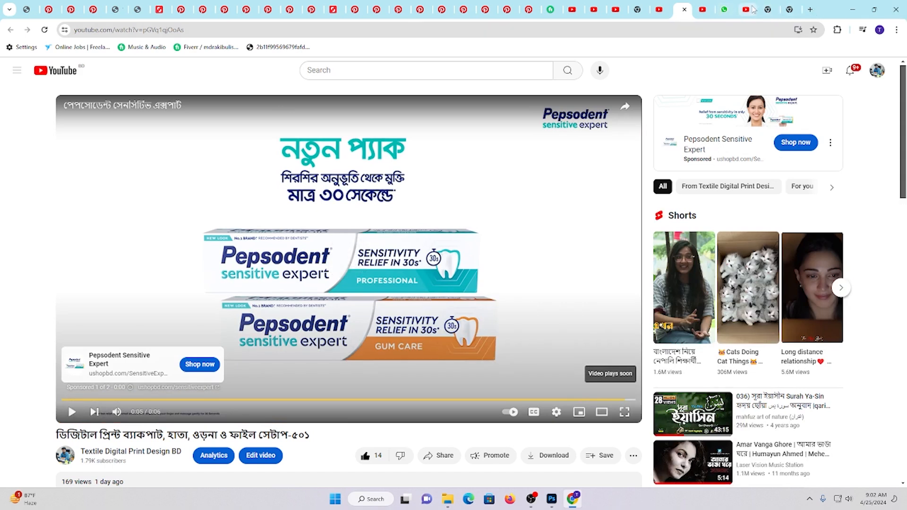
click(810, 9)
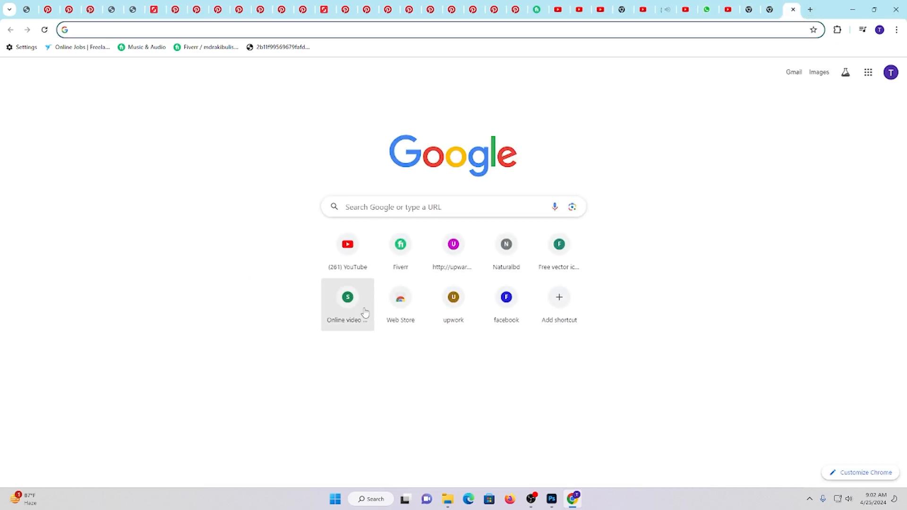
click(147, 29)
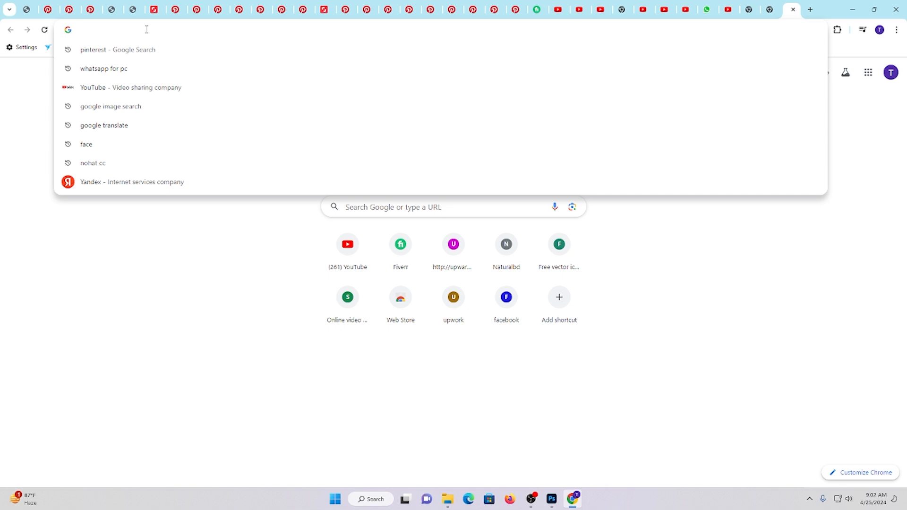
text(b)
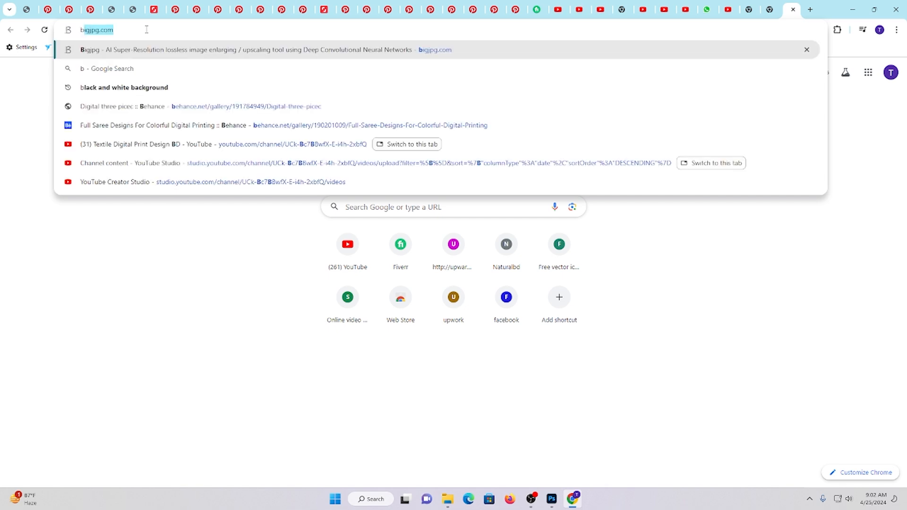
key(Return)
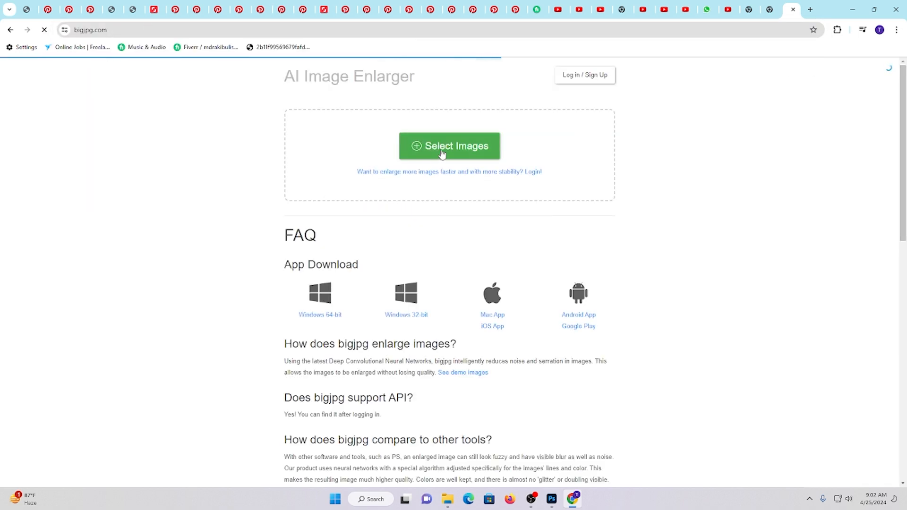
Upload the rose design (60b4c7d7…) from folder 002 on drive D and start enlarging it as a Photo with 4x upscaling
click(442, 153)
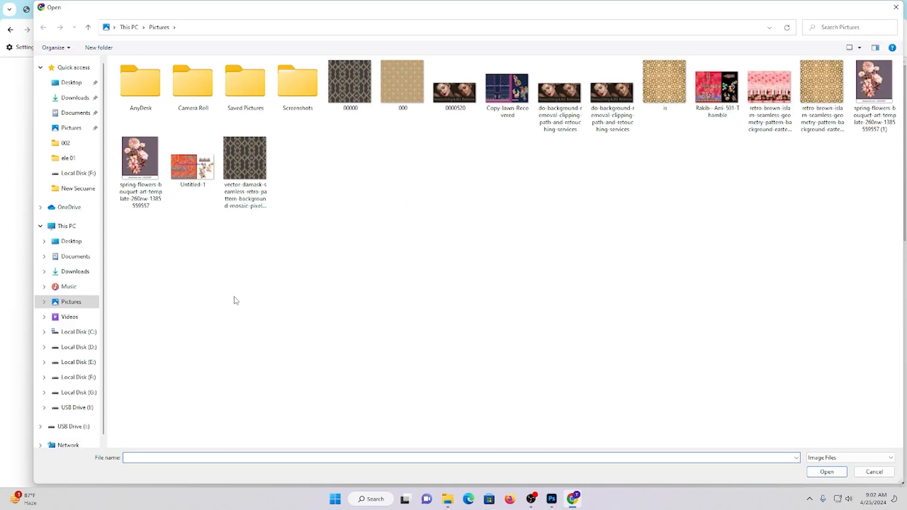
click(78, 347)
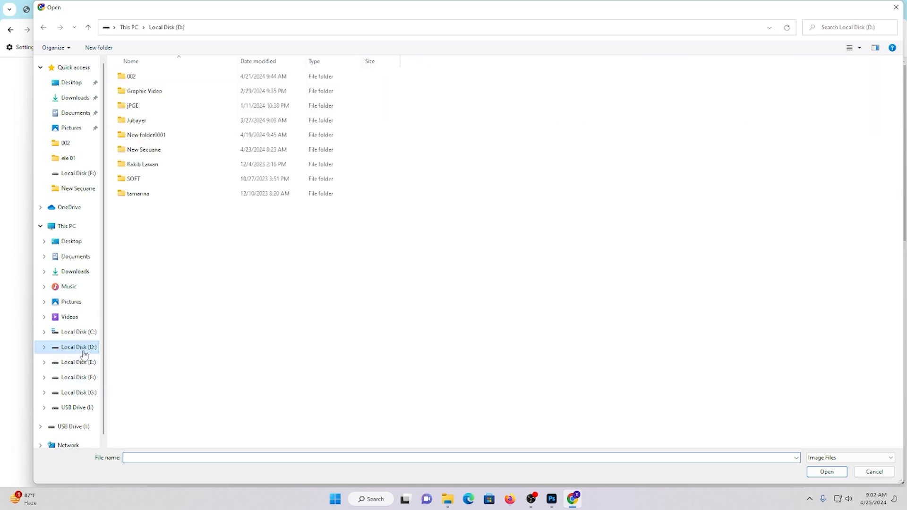
double_click(140, 78)
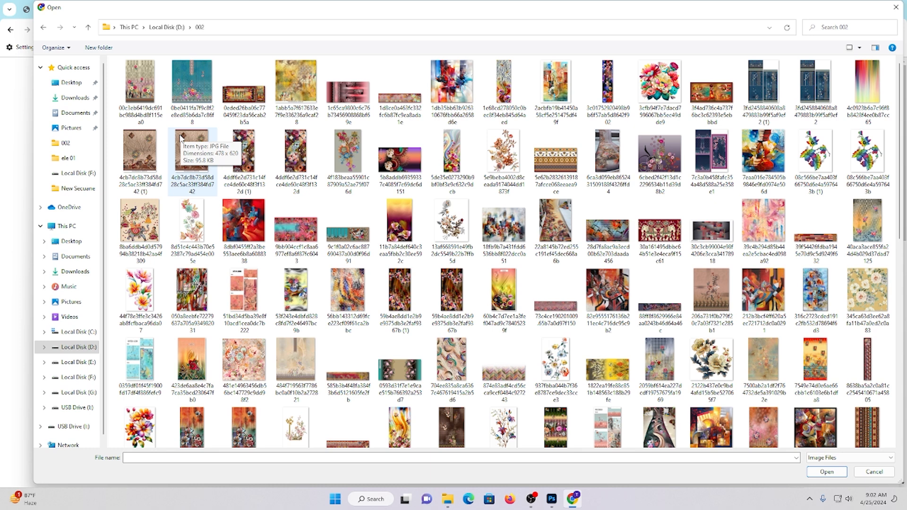
click(501, 297)
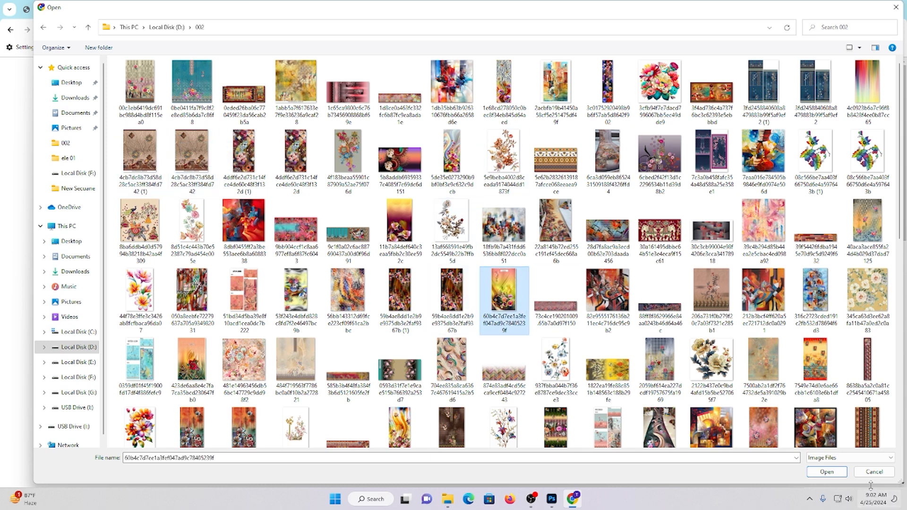
key(Return)
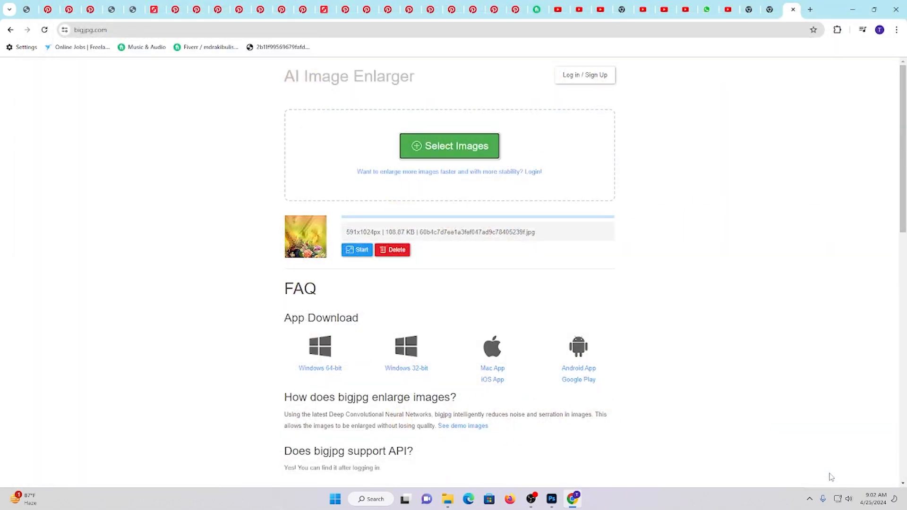
click(352, 255)
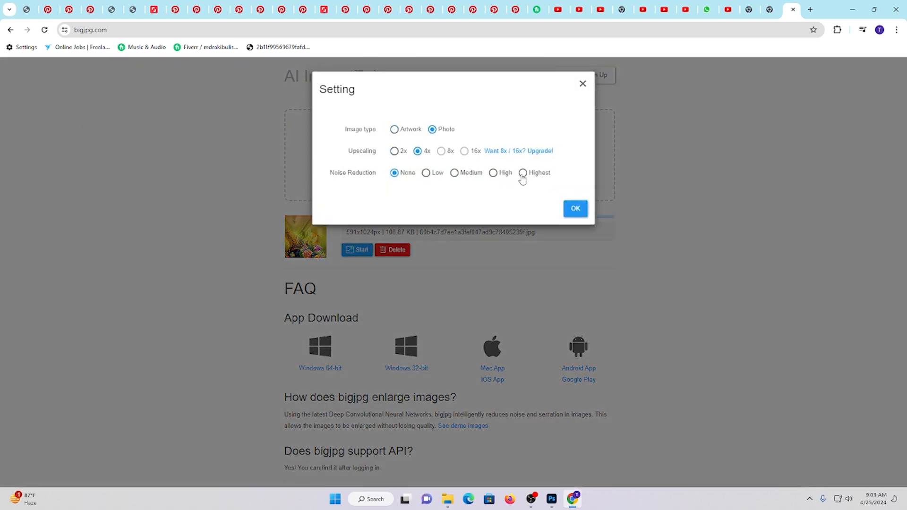
click(574, 208)
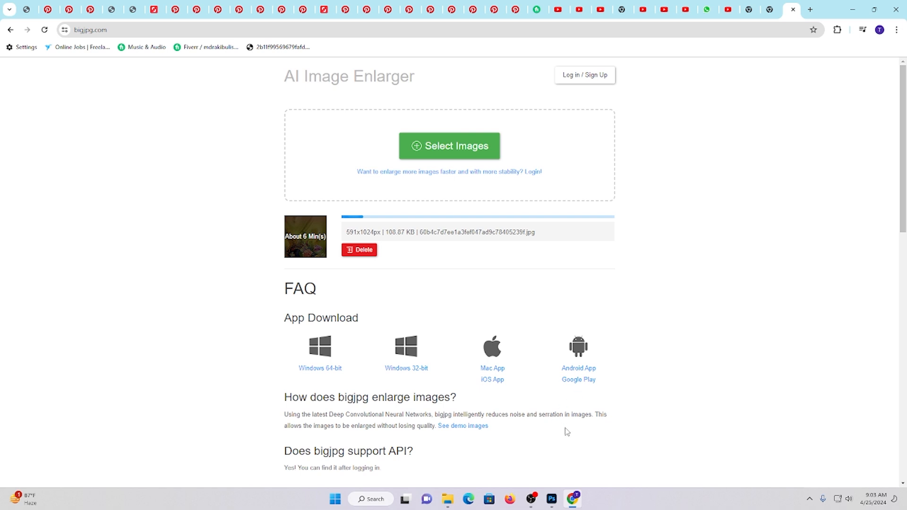
Open Chrome with the personal profile, search Google for pinterest and open the Pinterest site
click(851, 10)
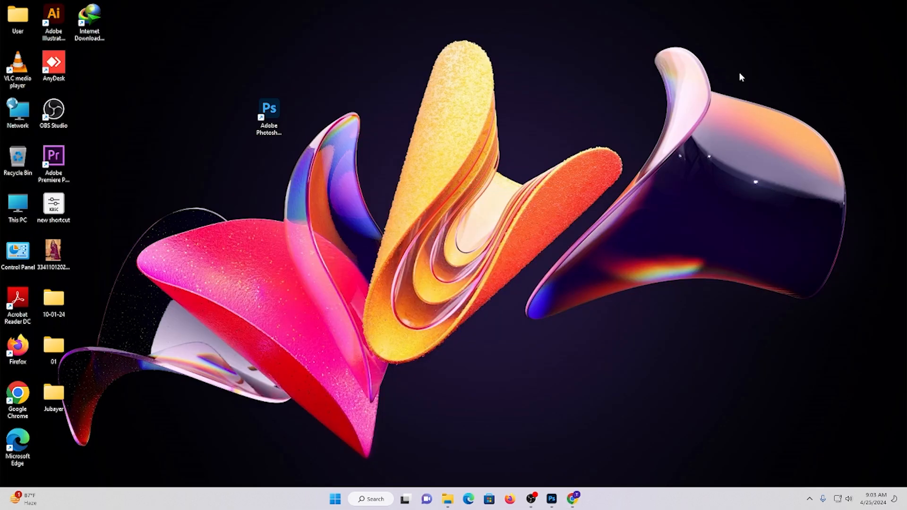
double_click(18, 392)
click(338, 299)
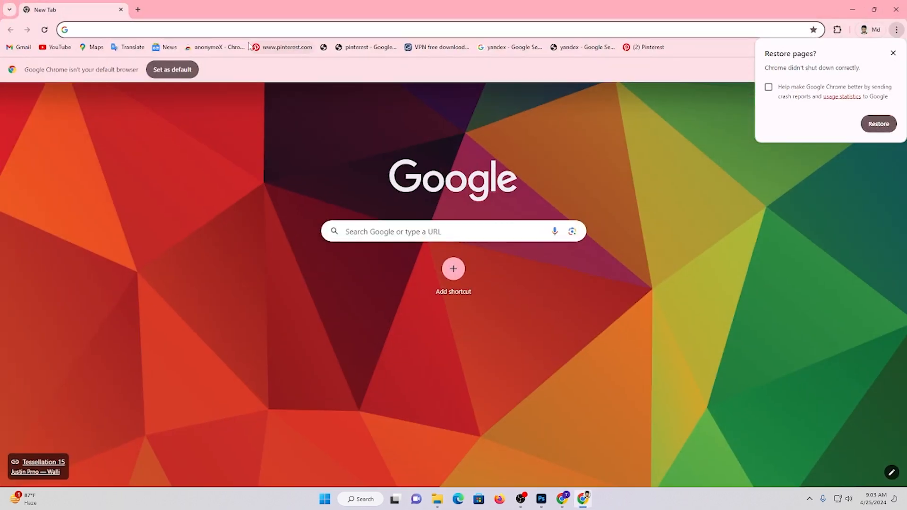
click(206, 29)
click(142, 48)
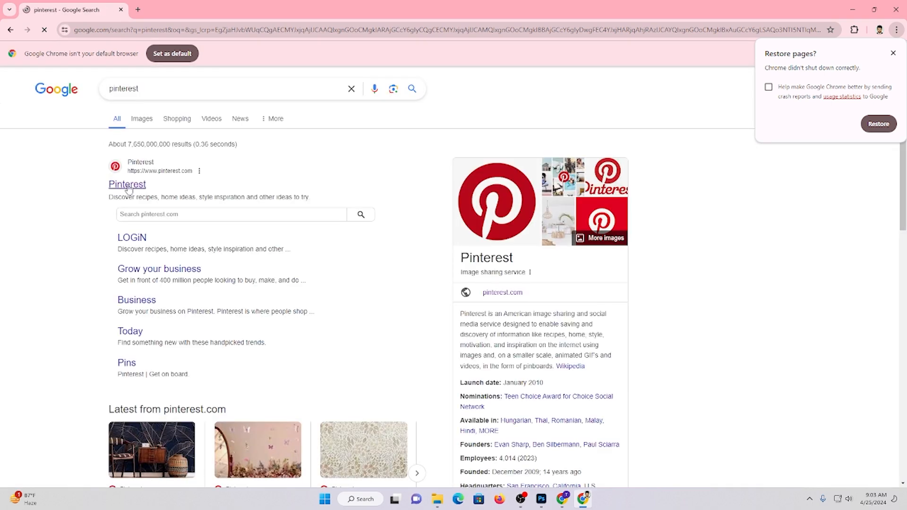
click(149, 185)
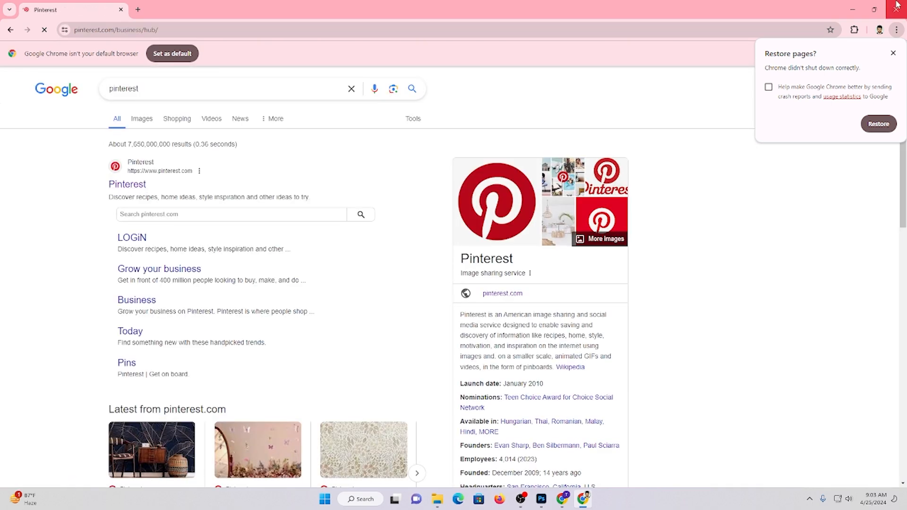
Dismiss the page-restore prompt and switch Pinterest from the Business Hub to the home feed
click(893, 53)
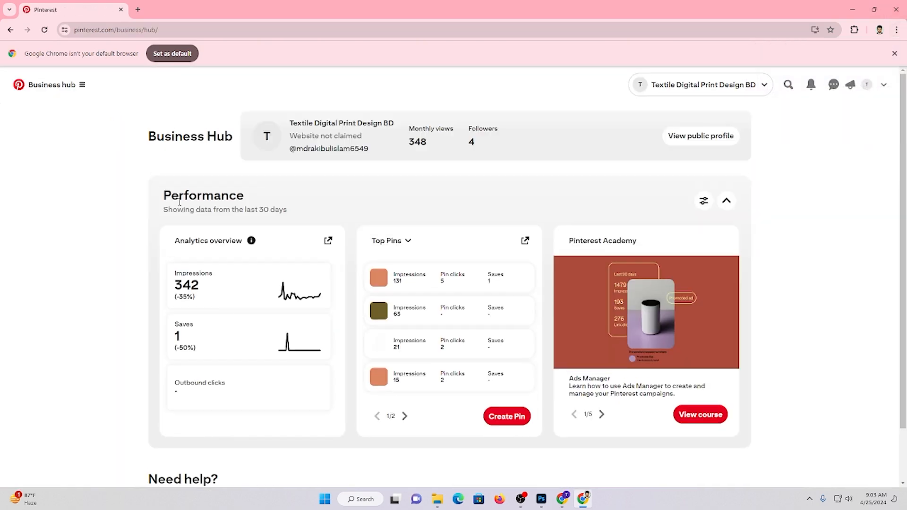
click(84, 87)
click(62, 168)
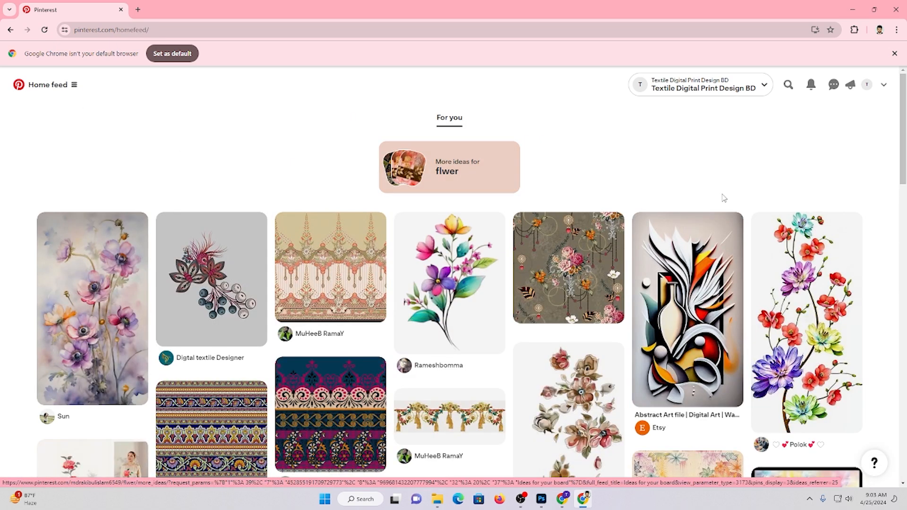
Open the abstract vase artwork pin from the Pinterest home feed in a new tab
scroll(724, 197, down, 4)
scroll(114, 305, up, 2)
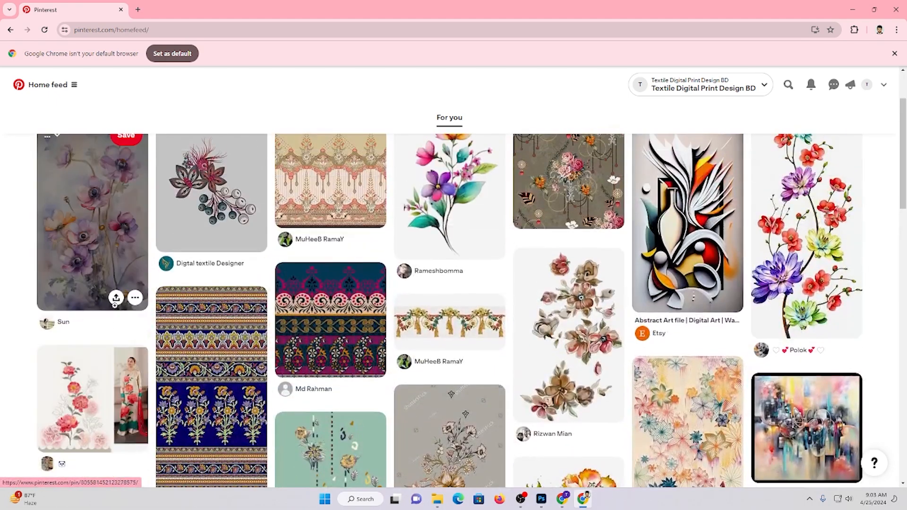
right_click(678, 227)
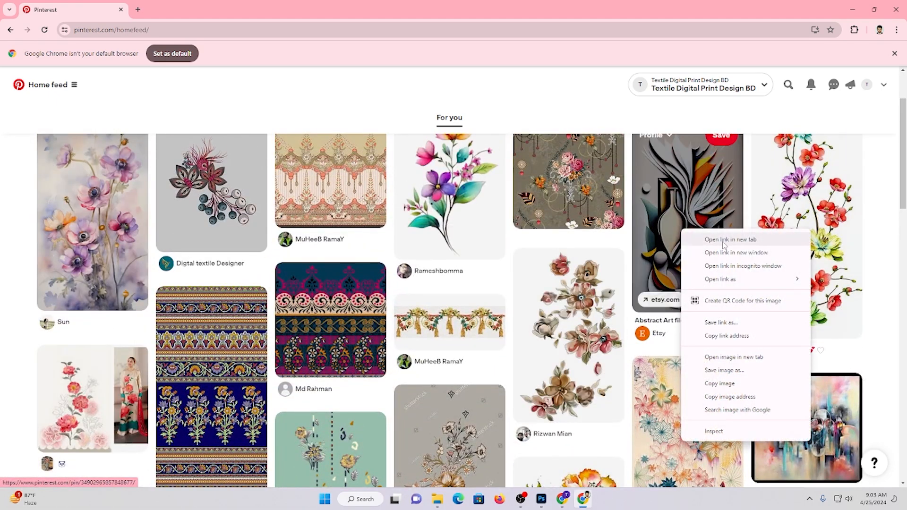
click(708, 240)
Browse the Pinterest home feed for floral and textile artwork suitable as design references
scroll(525, 247, down, 2)
scroll(526, 246, down, 10)
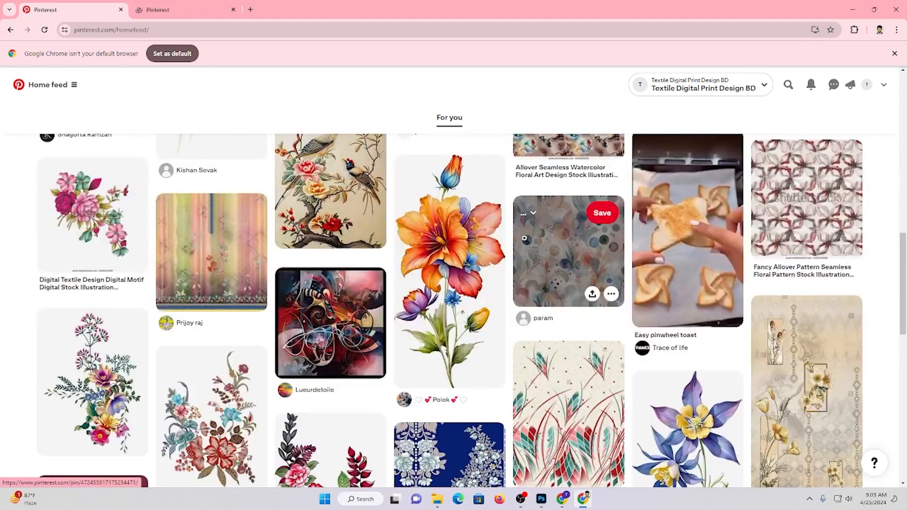
scroll(676, 246, down, 6)
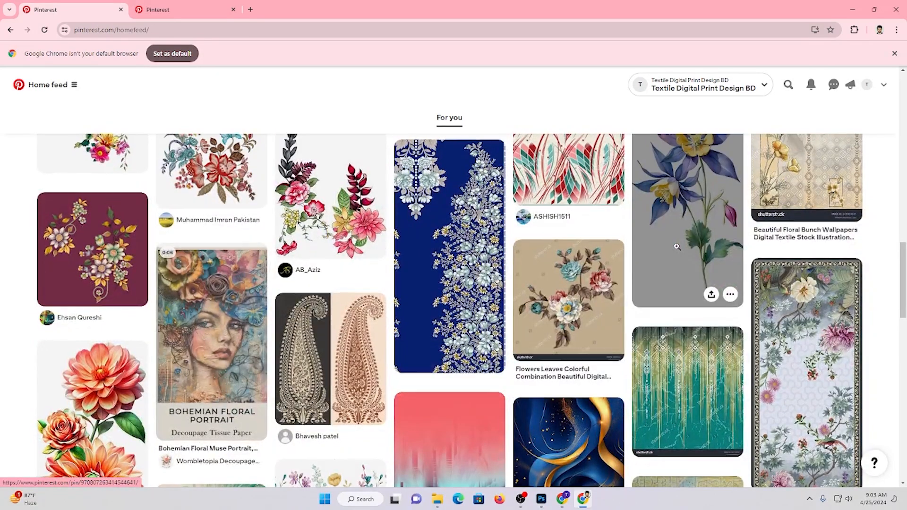
scroll(677, 246, up, 2)
scroll(677, 246, down, 15)
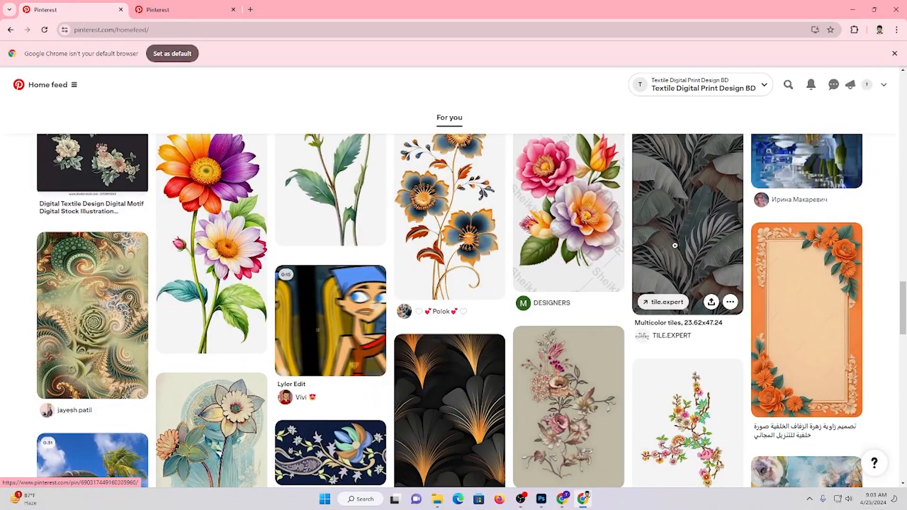
scroll(631, 333, up, 3)
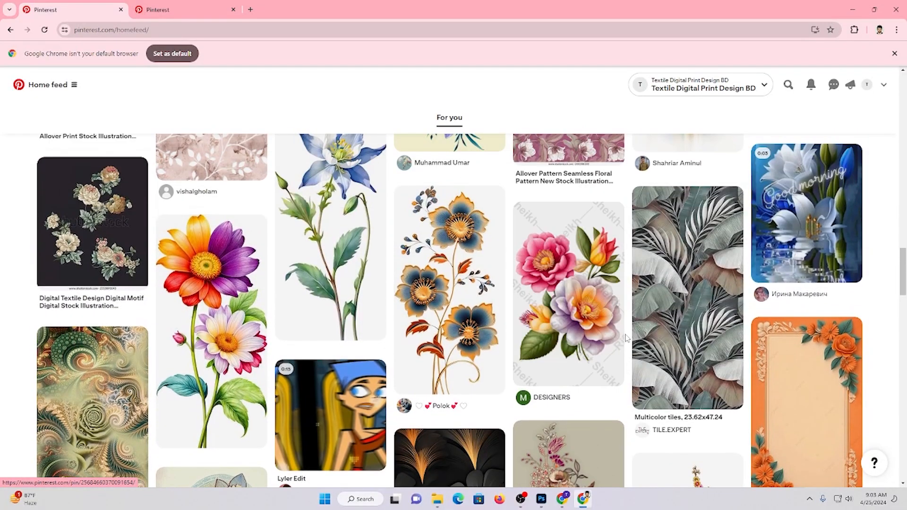
scroll(631, 333, down, 5)
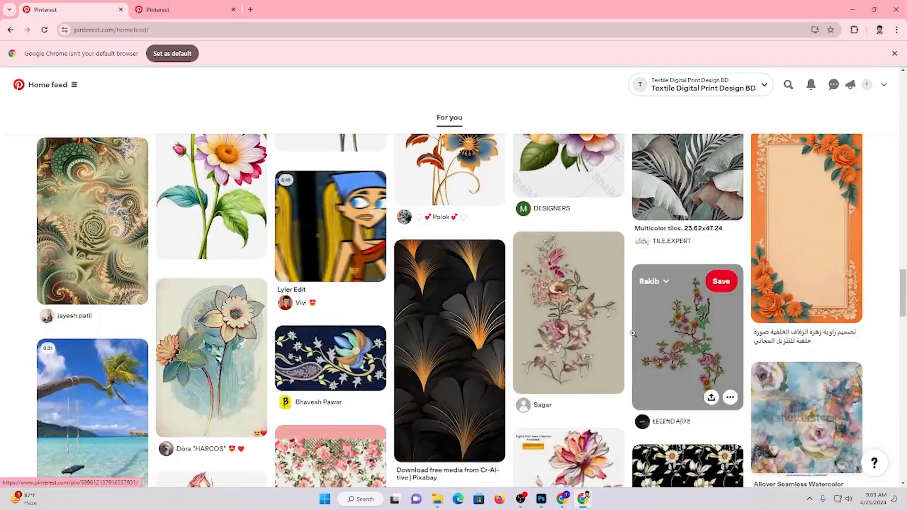
scroll(632, 333, down, 4)
scroll(614, 267, down, 5)
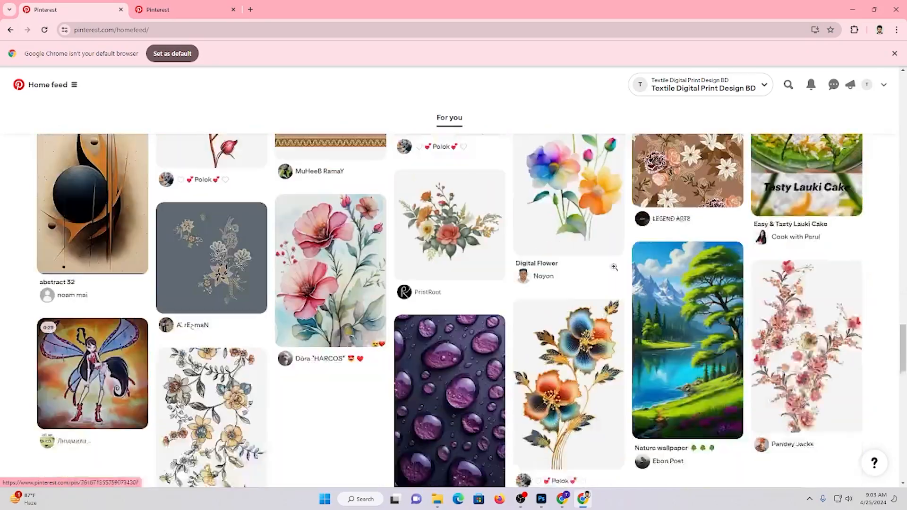
scroll(614, 266, down, 8)
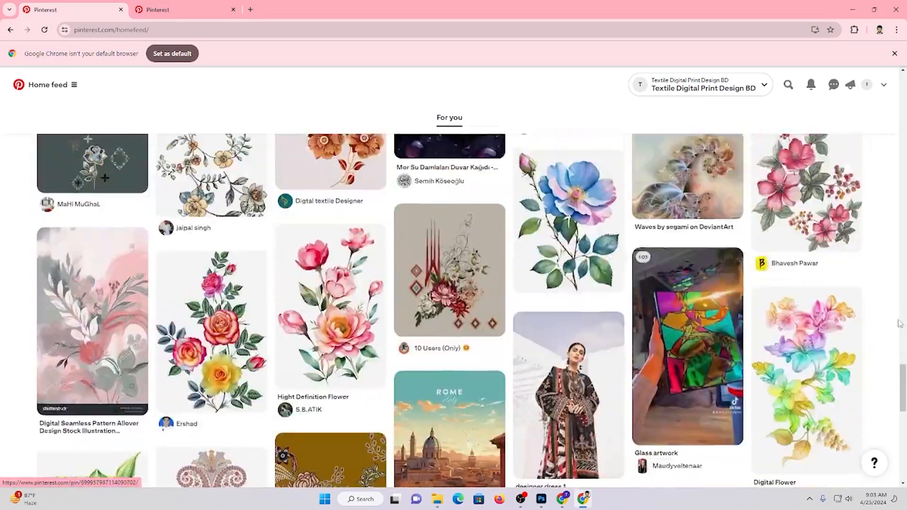
scroll(893, 321, up, 2)
scroll(887, 317, down, 12)
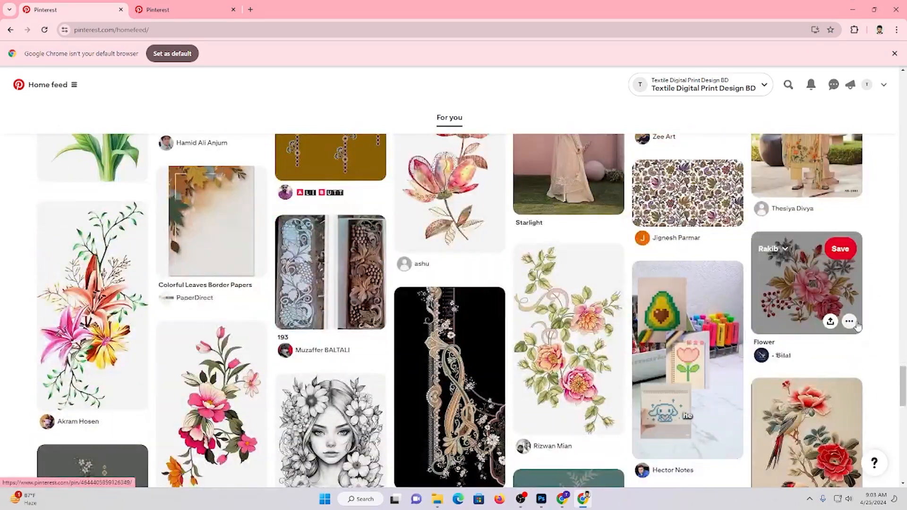
scroll(826, 331, up, 1)
scroll(765, 308, down, 6)
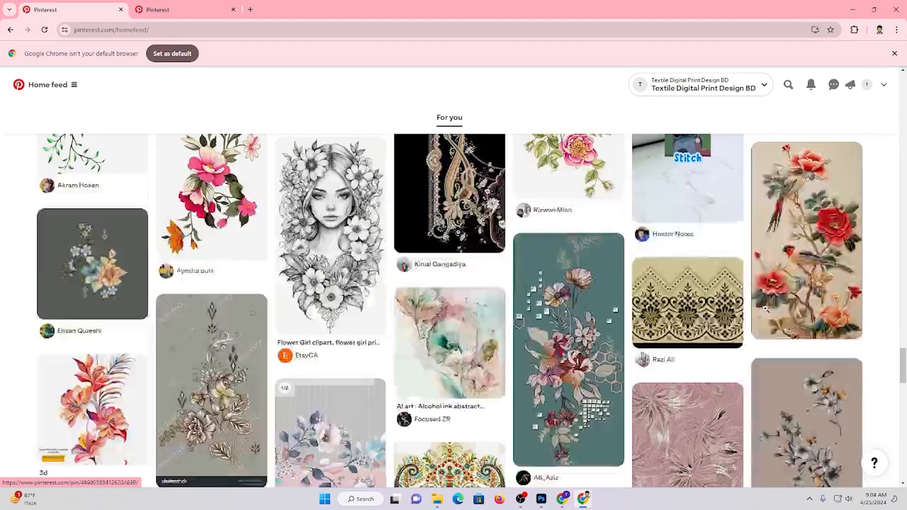
scroll(765, 310, down, 6)
scroll(767, 311, up, 5)
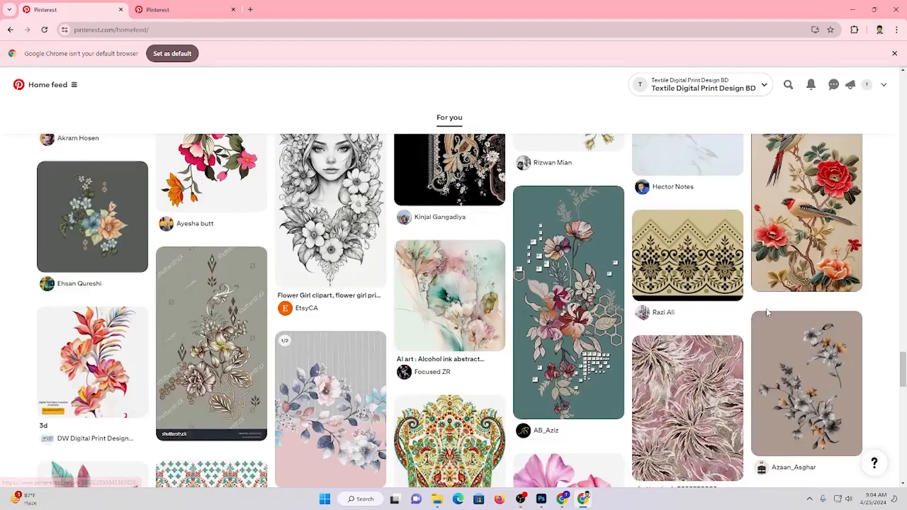
Open the teal floral design with geometric accents and the blue-and-red flower bunch from the home feed in separate new tabs
right_click(591, 300)
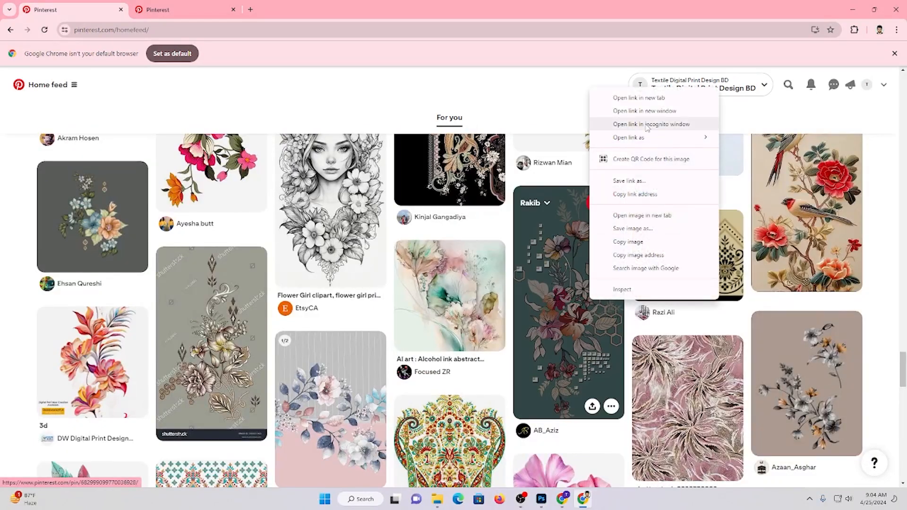
click(635, 99)
scroll(567, 310, down, 5)
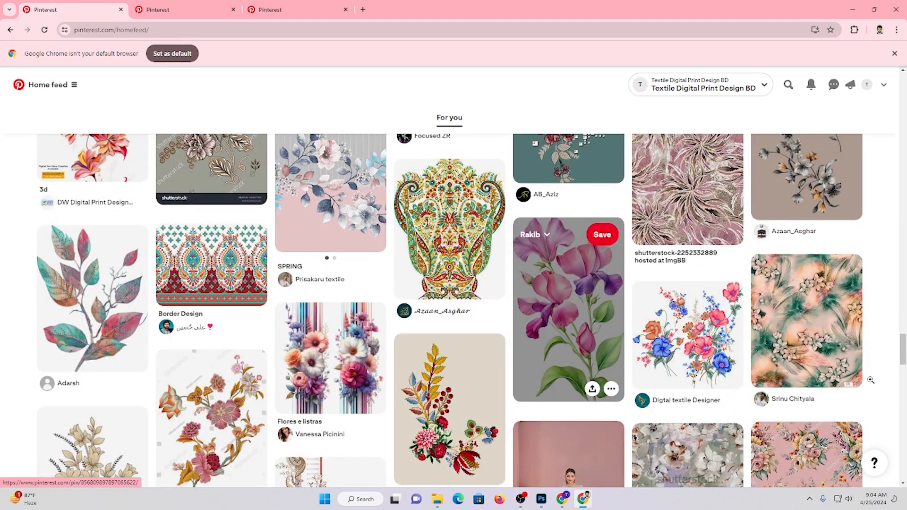
right_click(660, 344)
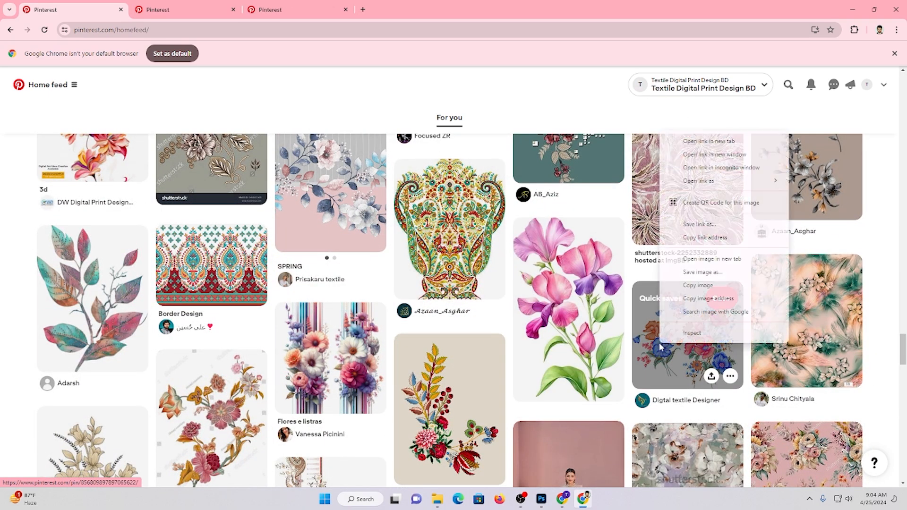
click(695, 139)
Open the dark brown design with orange and white flowers from further down the home feed in a new tab
scroll(591, 302, down, 6)
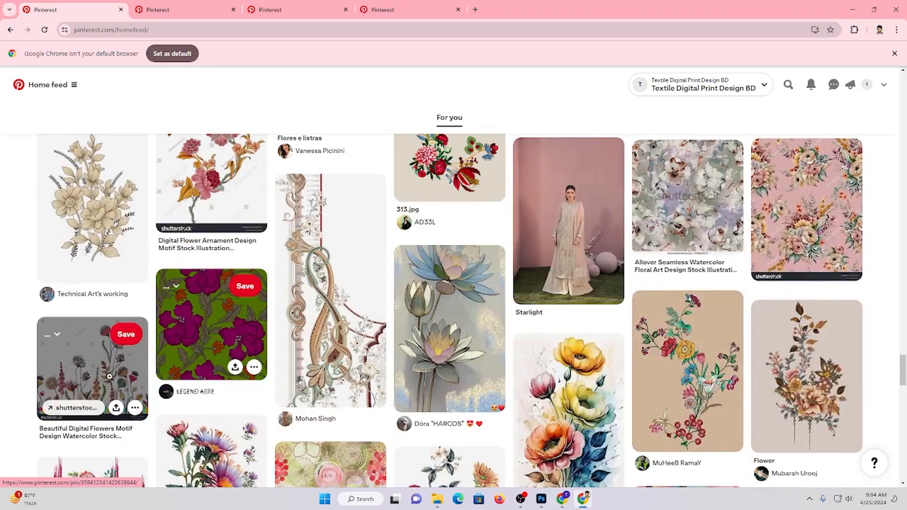
scroll(590, 283, down, 6)
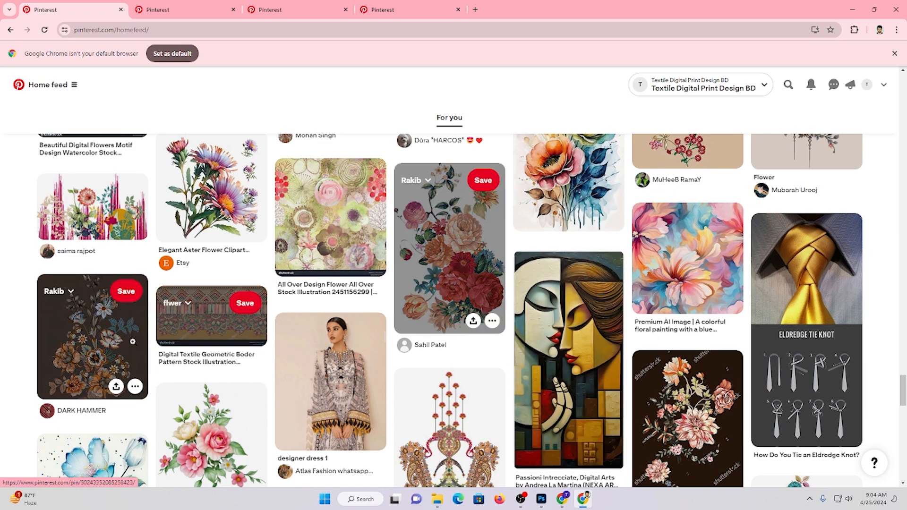
right_click(106, 344)
click(164, 145)
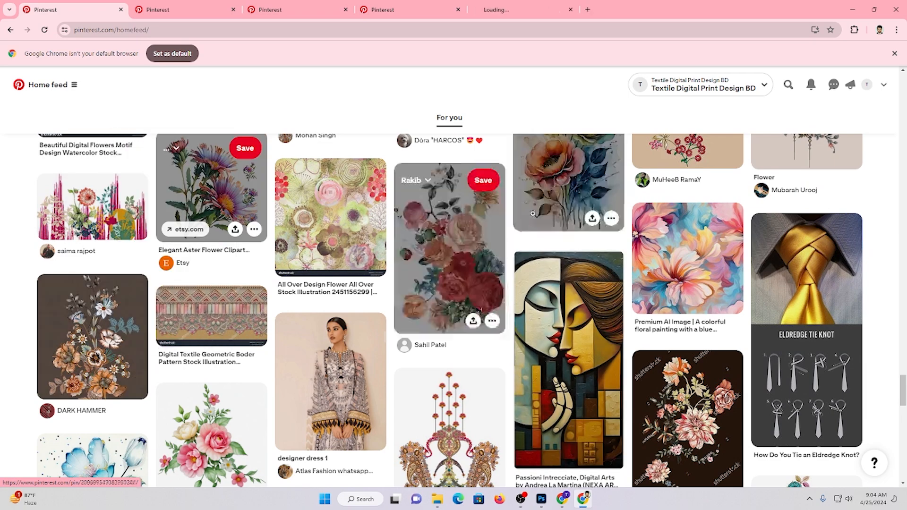
Find the tall coral peony bouquet on a white background in the home feed and open its pin in a new tab
scroll(567, 232, down, 7)
scroll(531, 230, down, 15)
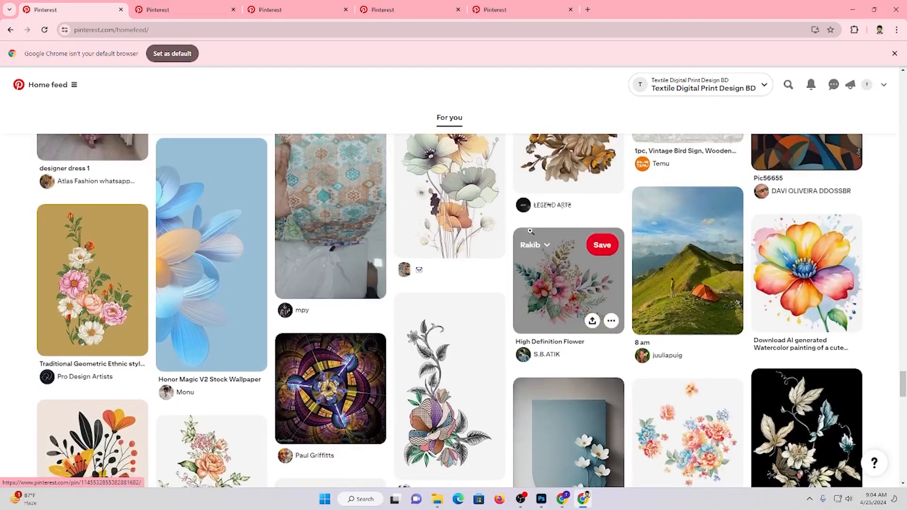
scroll(530, 230, down, 8)
scroll(530, 231, down, 4)
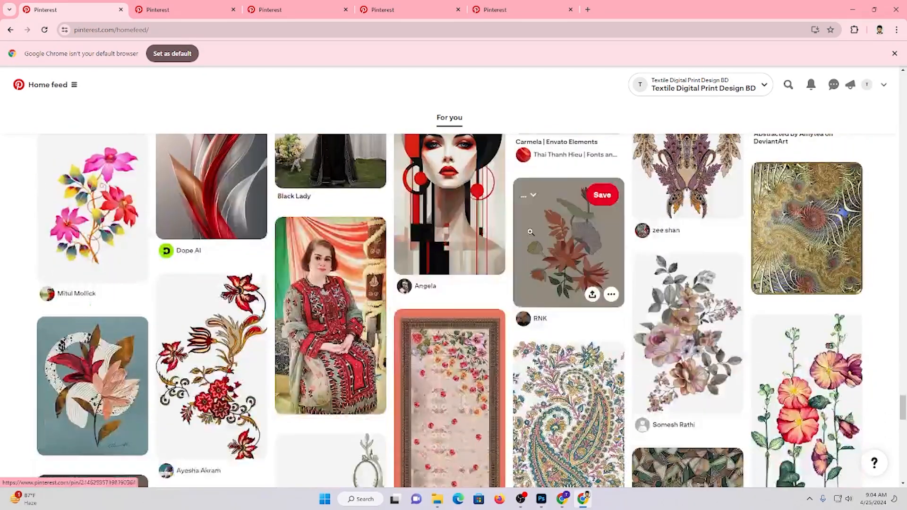
scroll(530, 232, down, 5)
scroll(530, 231, down, 6)
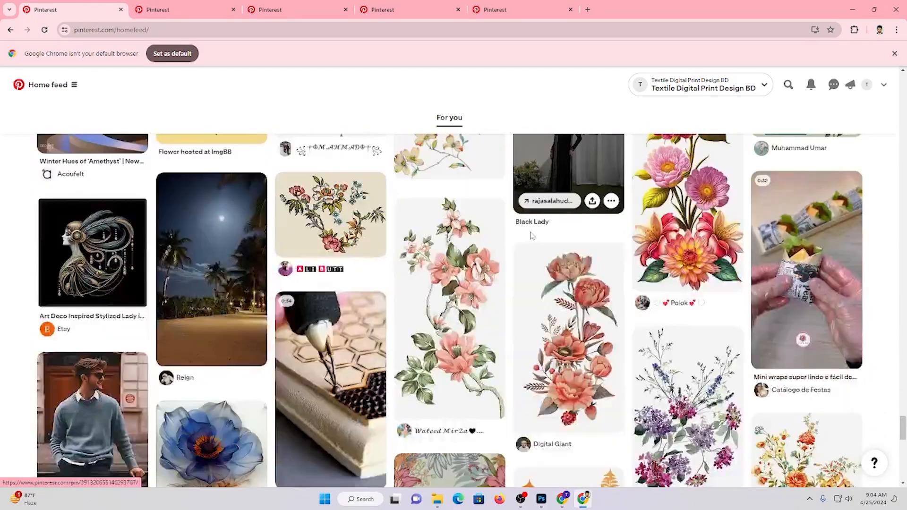
scroll(531, 235, down, 4)
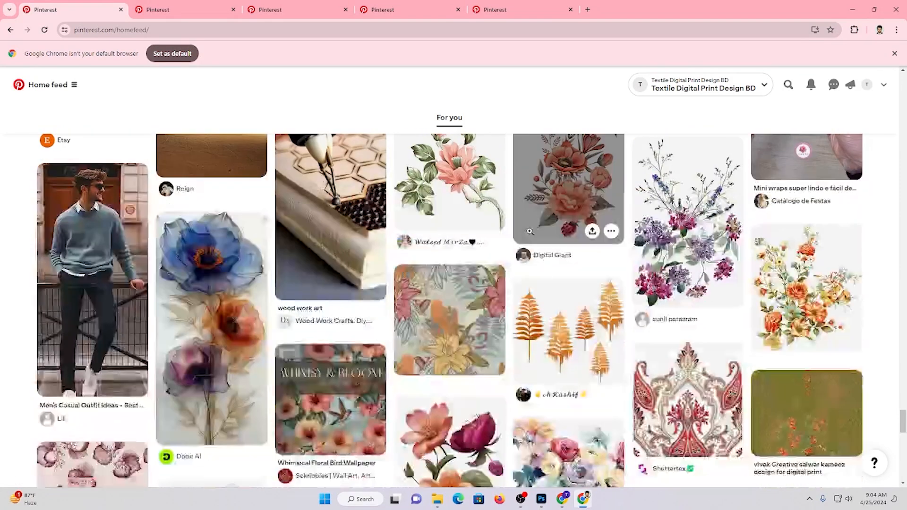
scroll(590, 229, up, 2)
right_click(615, 224)
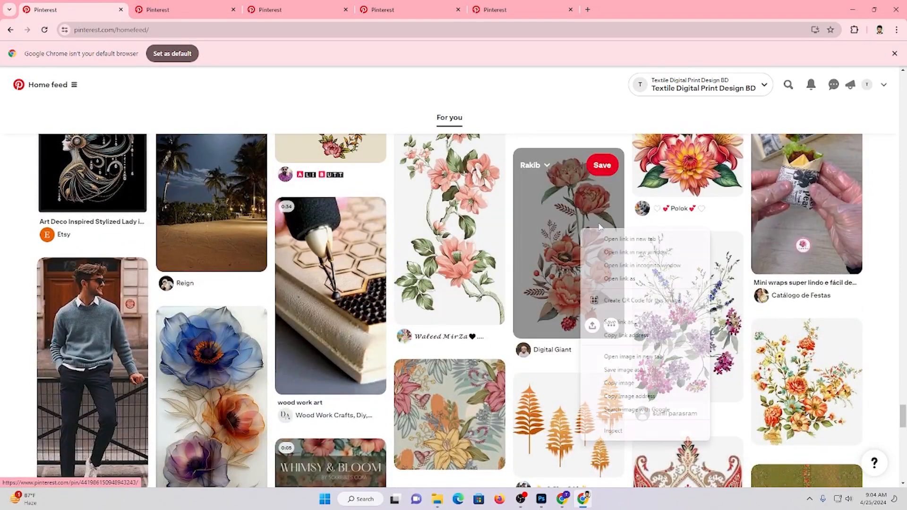
click(628, 239)
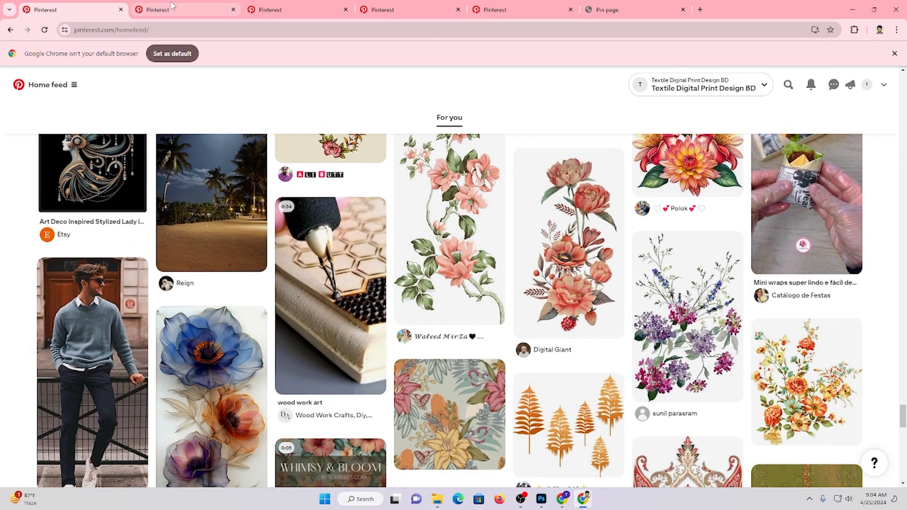
Go to the abstract vase pin and open the AI Art butterfly-flower pin from its related images in a new tab
click(186, 9)
scroll(337, 284, down, 5)
scroll(336, 285, down, 6)
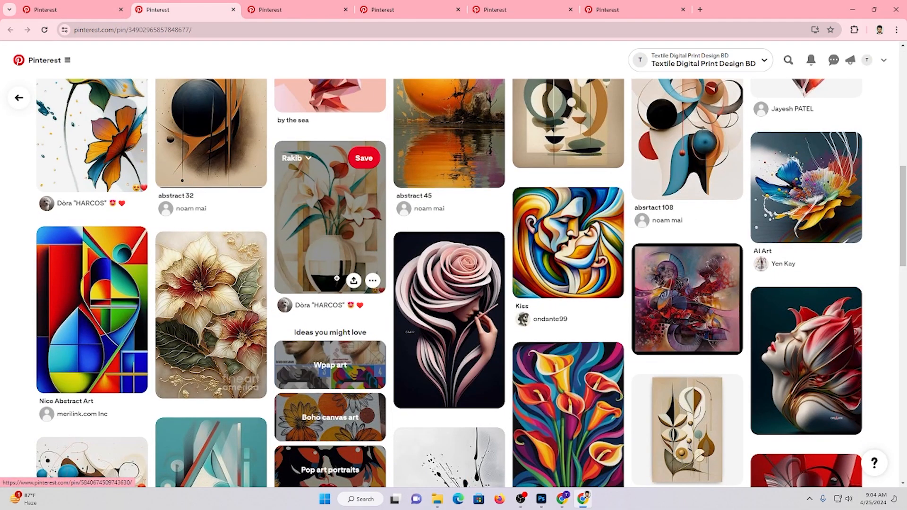
right_click(801, 195)
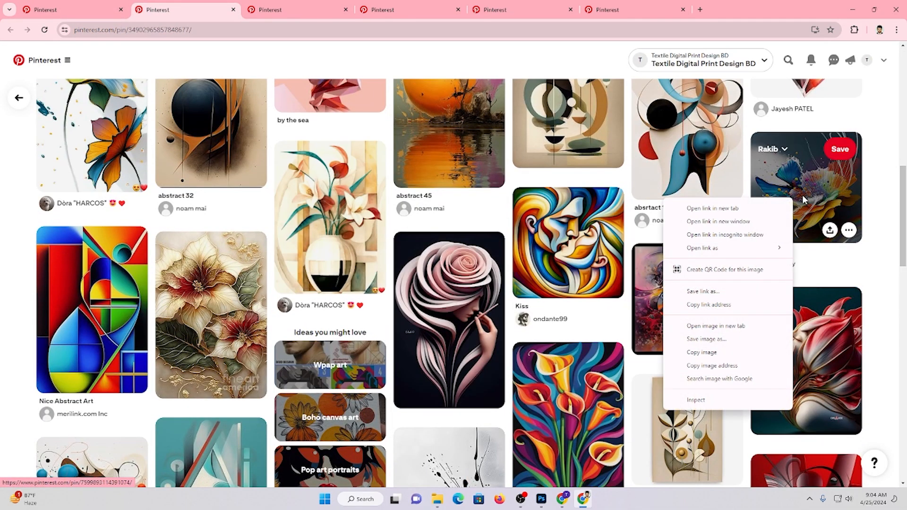
click(723, 204)
Look through the remaining abstract artworks related to the vase pin for further design material
scroll(723, 204, down, 6)
scroll(576, 294, down, 6)
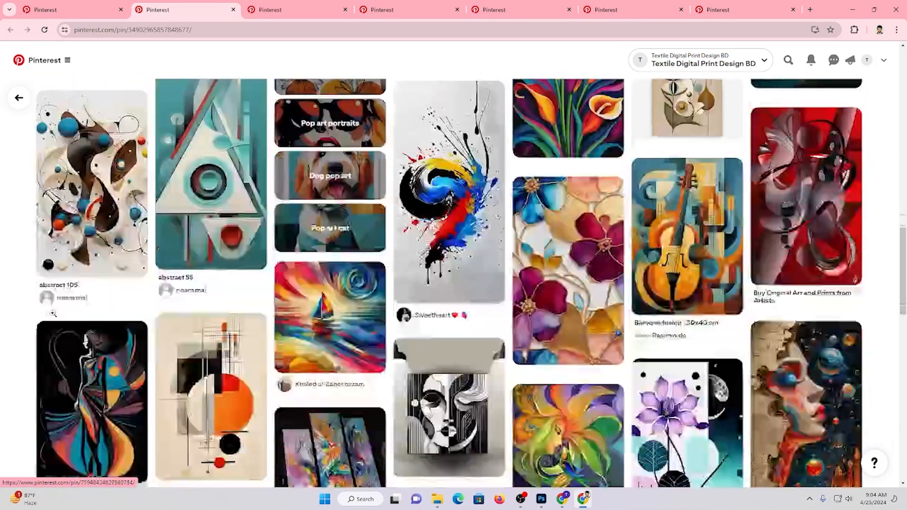
scroll(317, 296, down, 7)
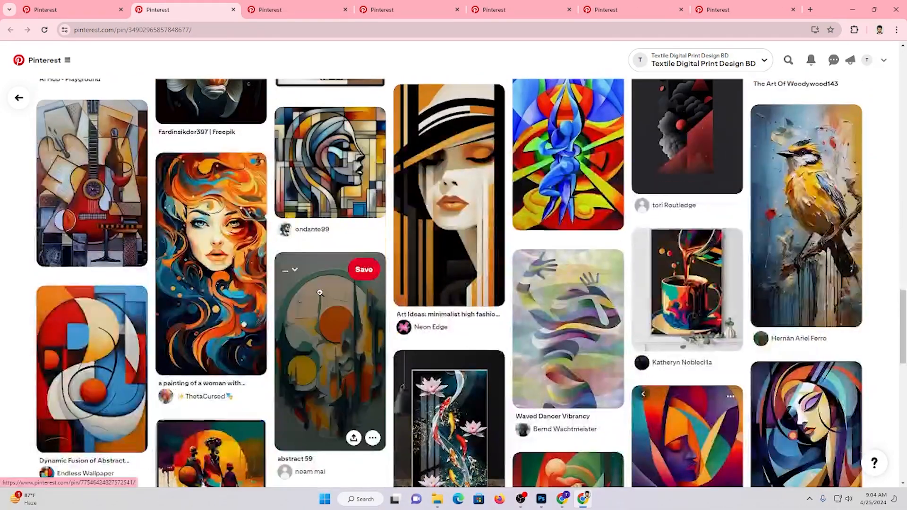
scroll(319, 292, down, 5)
scroll(327, 292, down, 6)
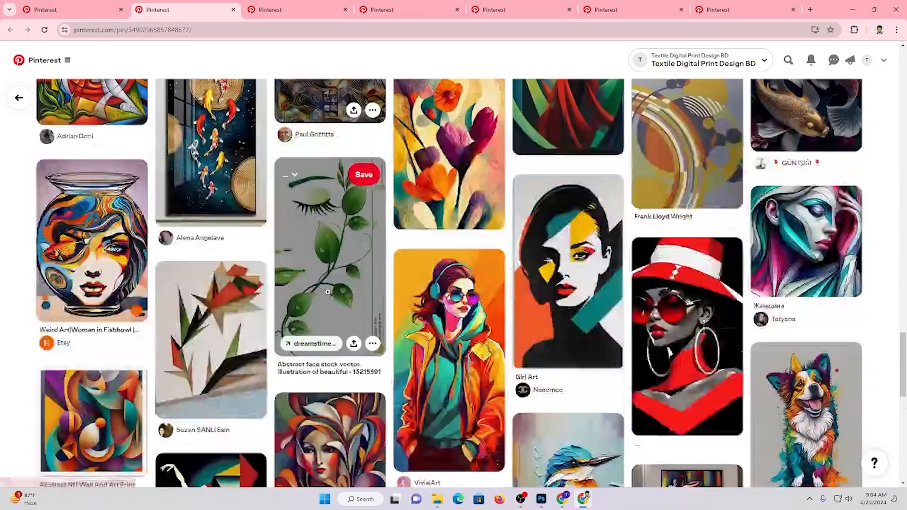
scroll(327, 292, down, 3)
scroll(330, 294, up, 6)
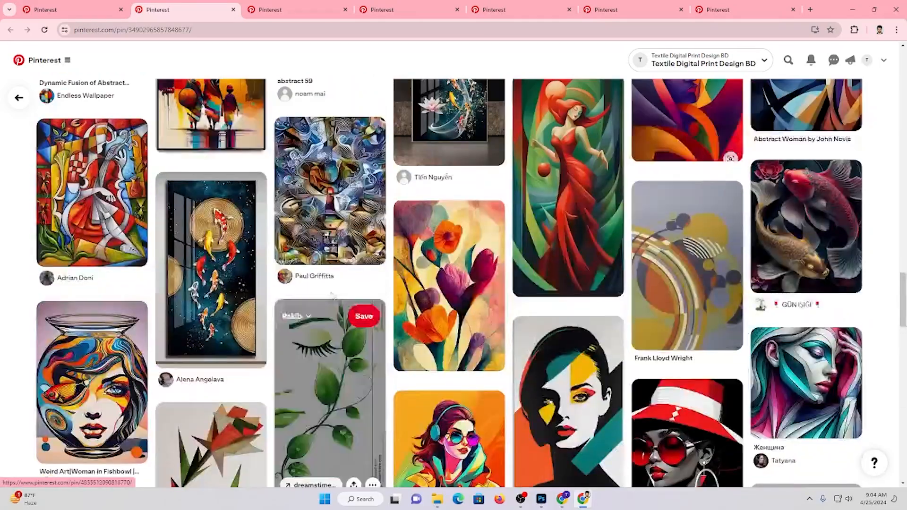
scroll(331, 295, down, 6)
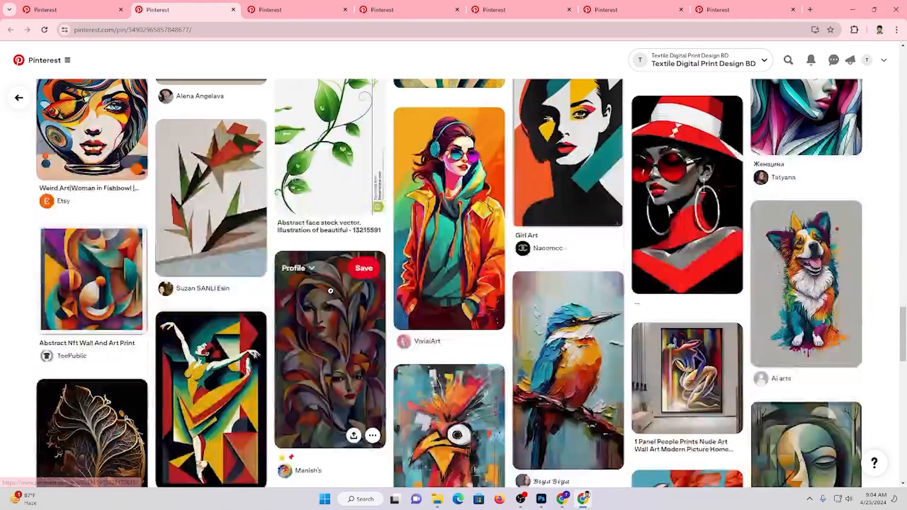
scroll(331, 290, down, 6)
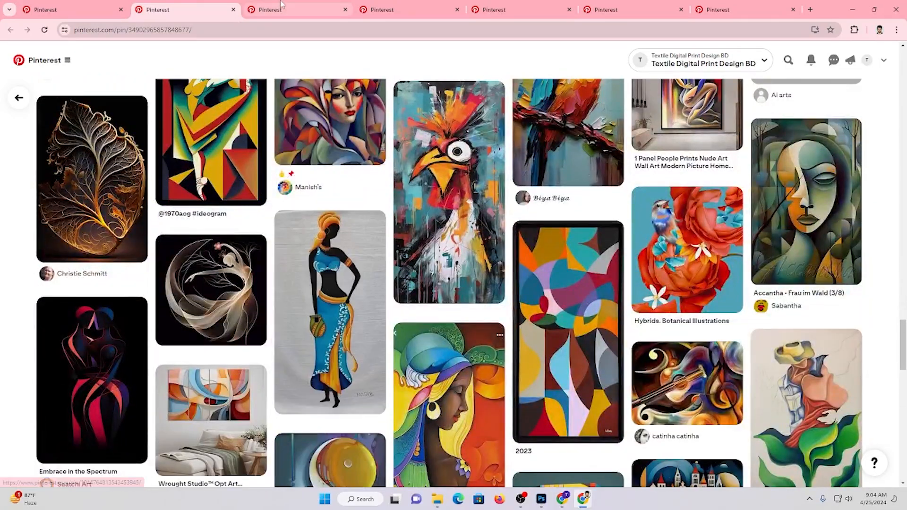
Open the butterfly-flower artwork's original image from its pin and save it to the ele 01 folder on drive G
key(ctrl+Tab)
click(274, 297)
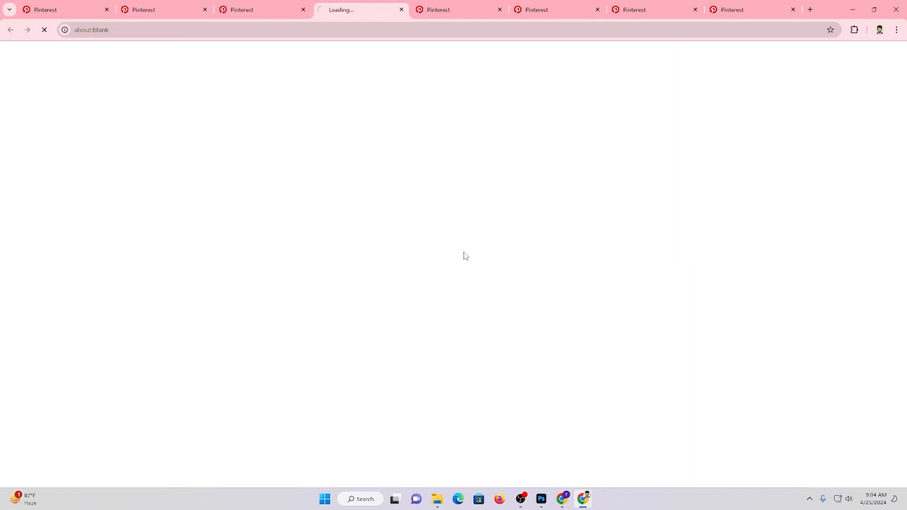
right_click(502, 221)
click(534, 244)
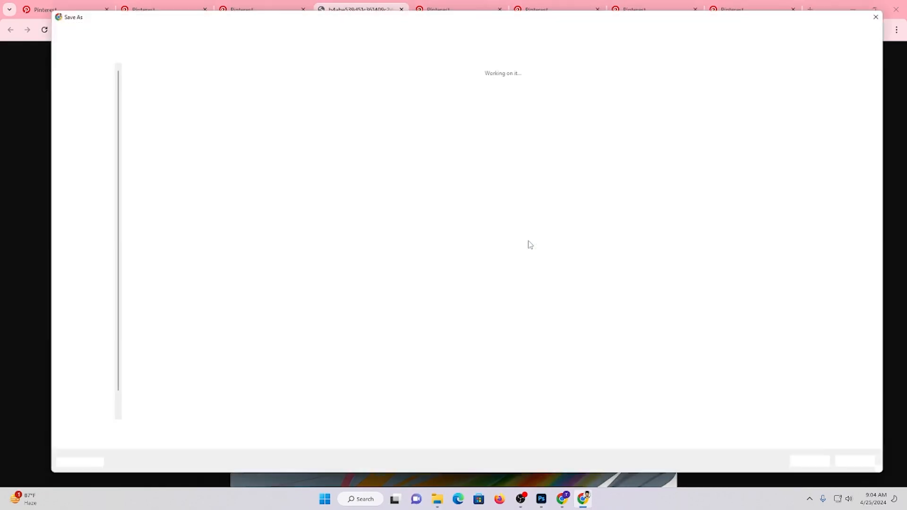
click(822, 467)
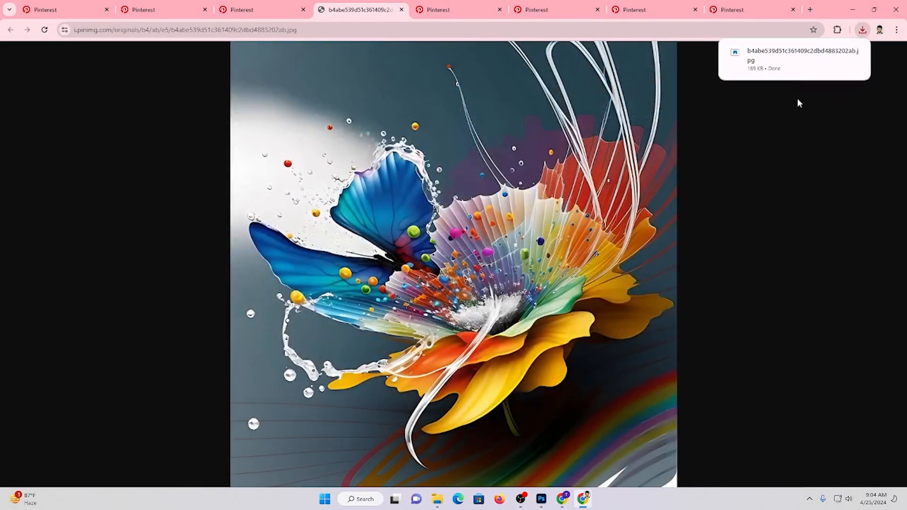
Locate the downloaded butterfly-flower artwork in the ele 01 folder and open it in Adobe Photoshop 2022
right_click(791, 59)
click(725, 104)
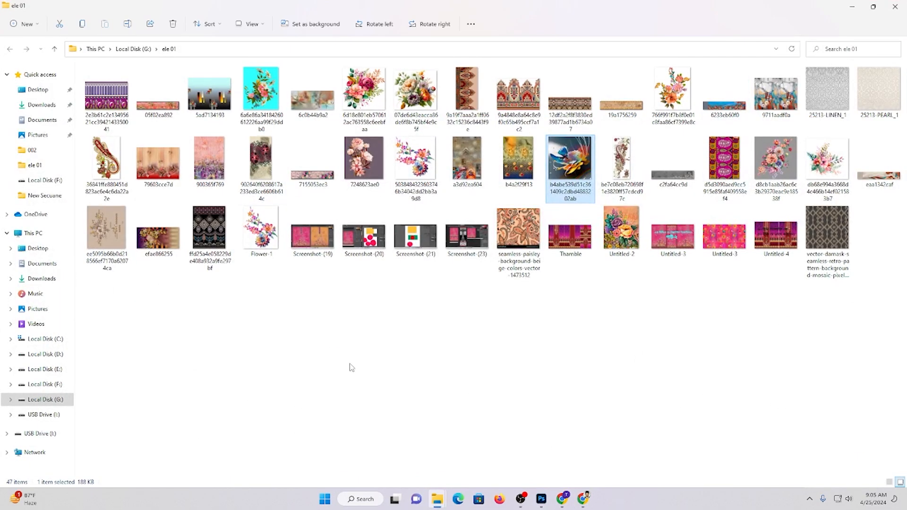
right_click(565, 158)
mouse_move(599, 200)
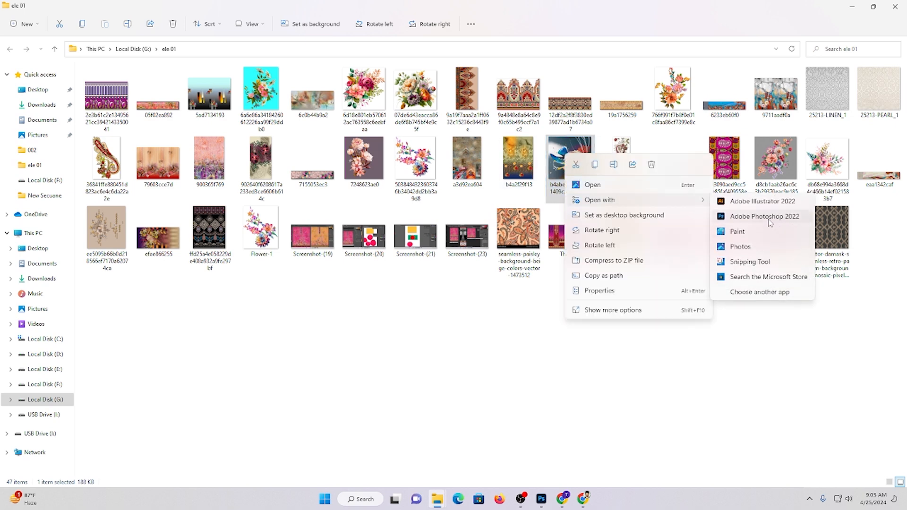
click(762, 215)
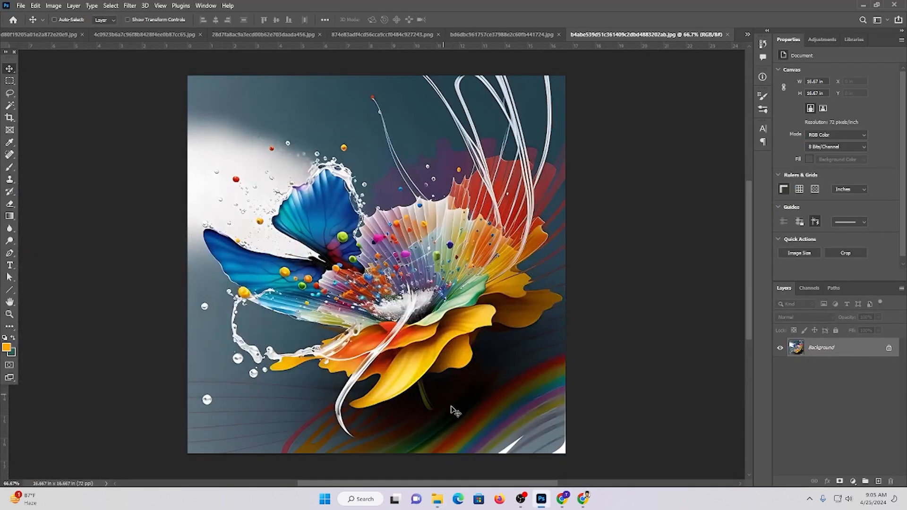
Open the 5ad7134193 image from the ele 01 folder in Adobe Photoshop 2022
mouse_move(437, 499)
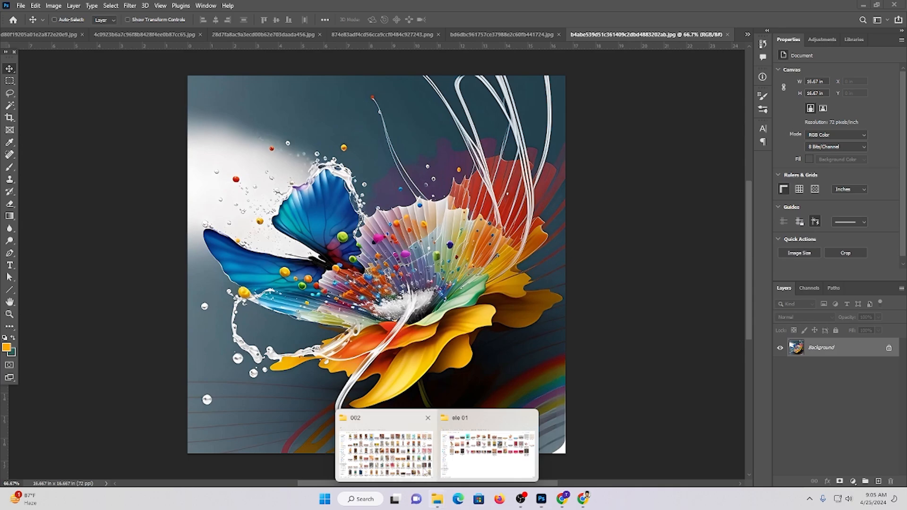
click(484, 454)
click(222, 110)
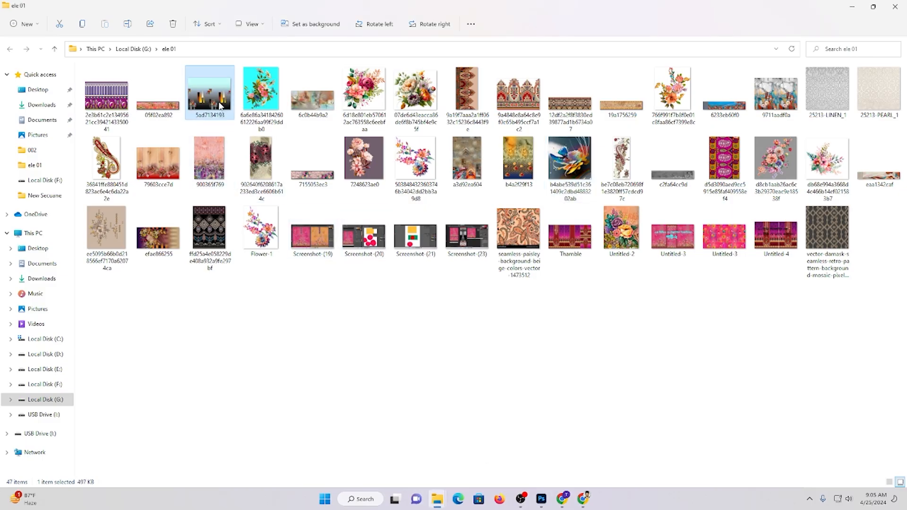
right_click(220, 106)
mouse_move(265, 150)
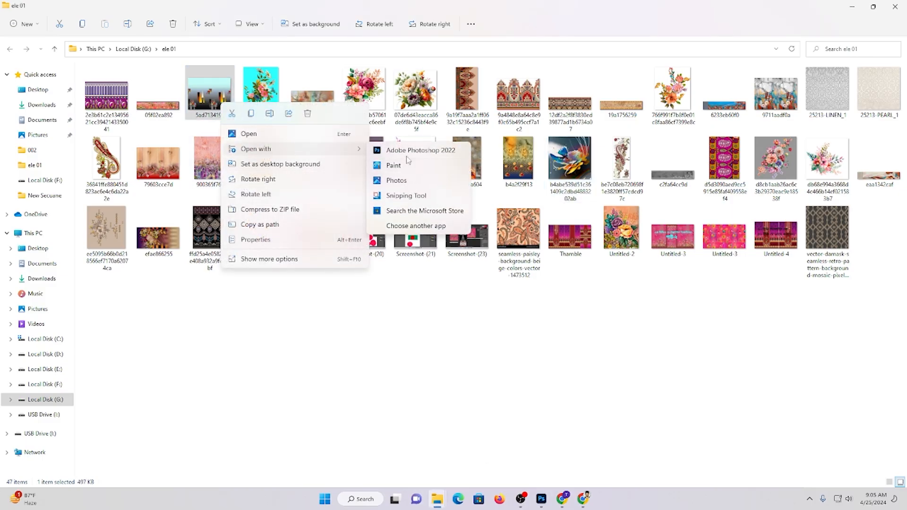
click(409, 151)
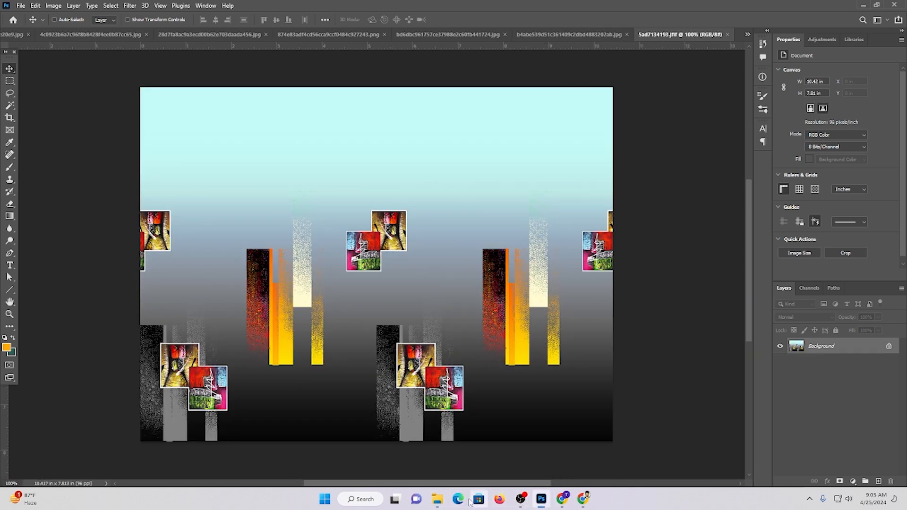
Open the pink and purple abstract texture 900365f769 from the ele 01 folder in Photoshop
mouse_move(437, 499)
click(486, 444)
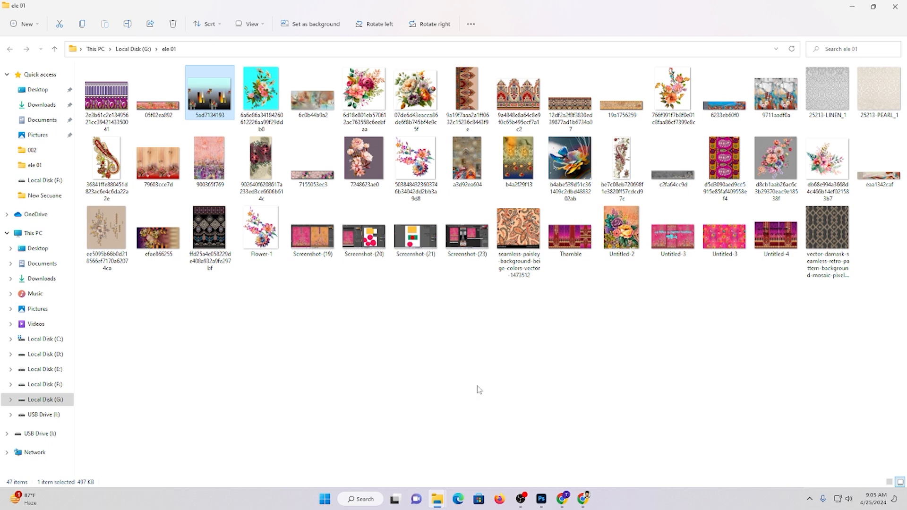
click(216, 157)
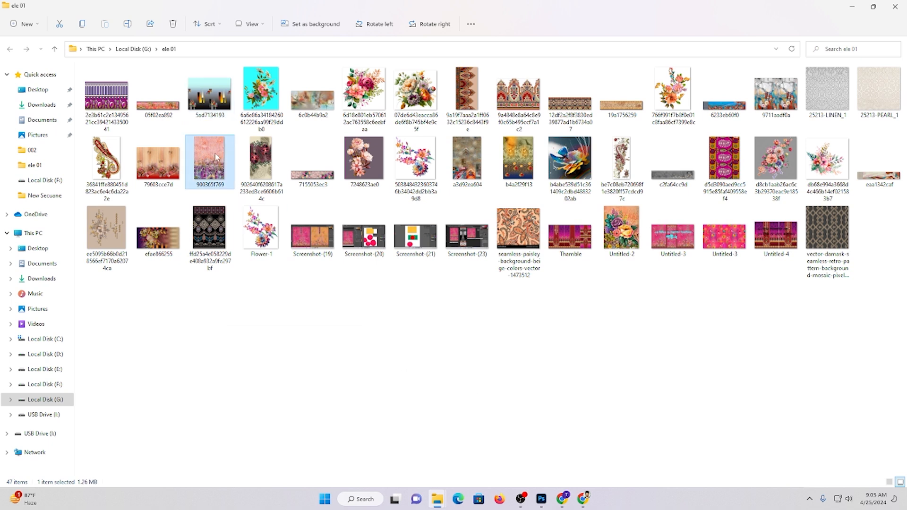
right_click(217, 158)
mouse_move(258, 200)
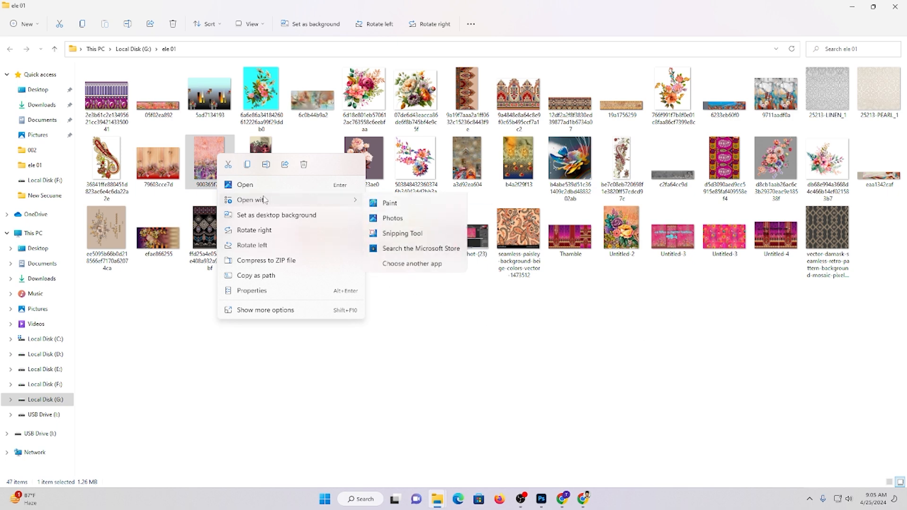
click(414, 202)
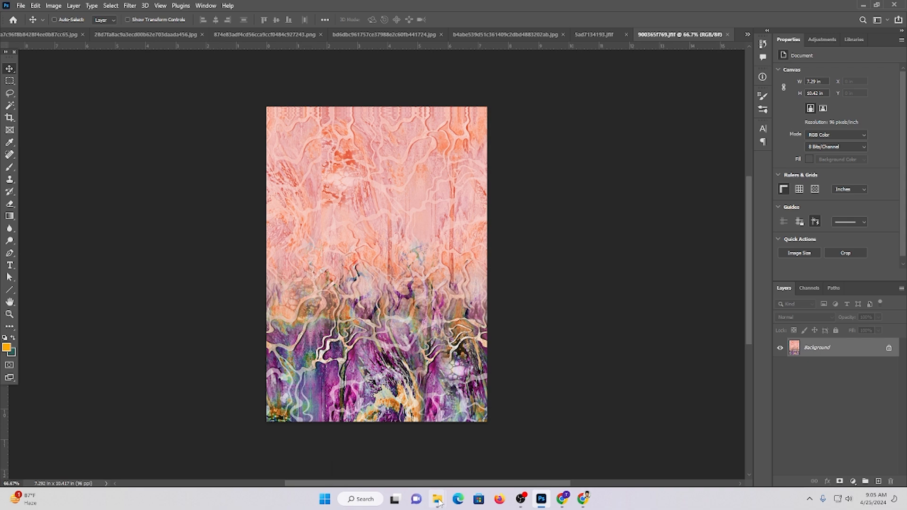
Open the beige and red floral panel 79603cce7d from the ele 01 folder in Adobe Photoshop 2022
mouse_move(437, 499)
click(402, 435)
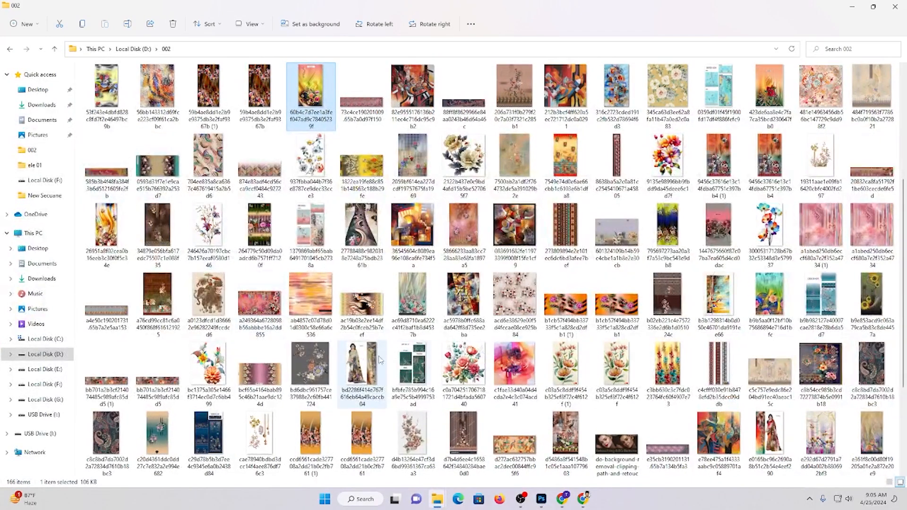
mouse_move(440, 506)
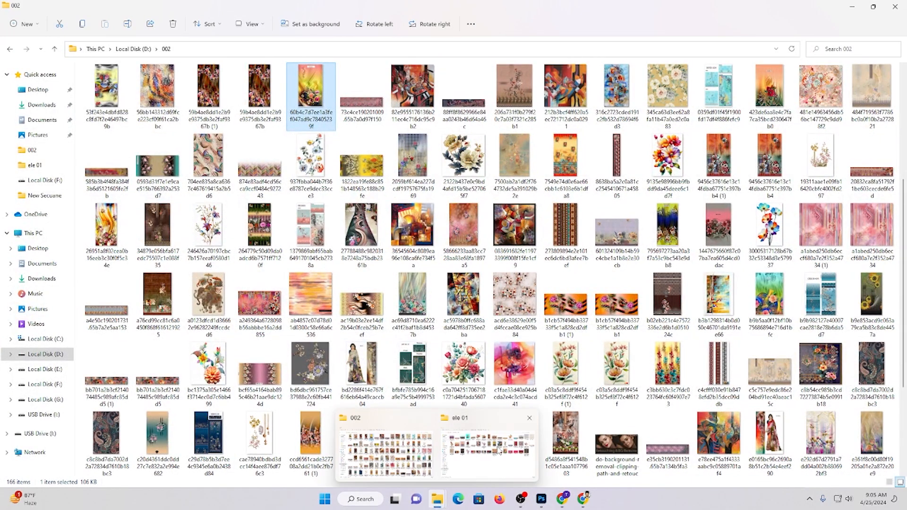
click(499, 451)
right_click(161, 163)
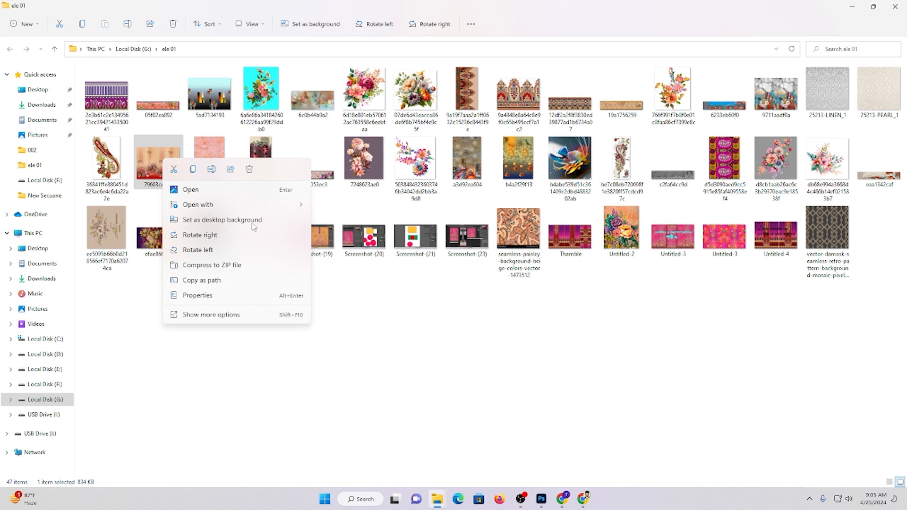
mouse_move(212, 206)
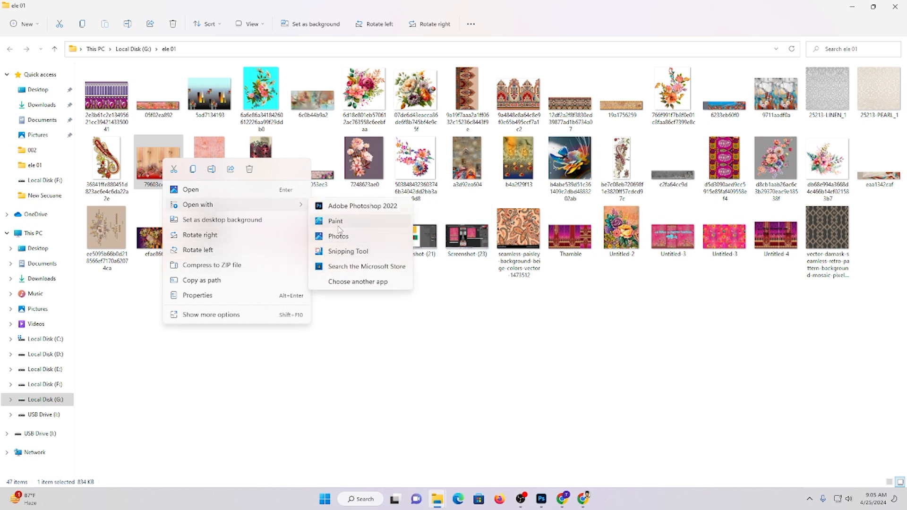
click(358, 206)
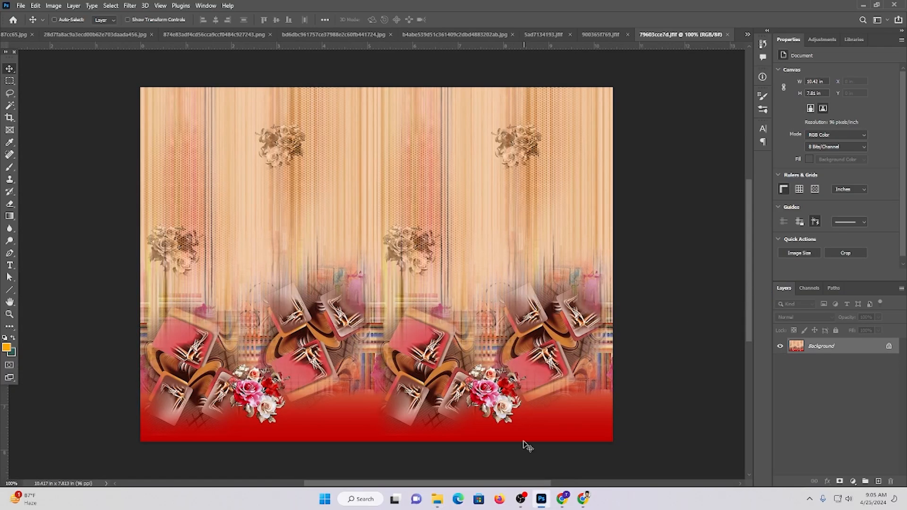
Switch to Bigjpg in Chrome and download the completed enlarged image into the 002 folder on drive D
mouse_move(556, 491)
click(564, 499)
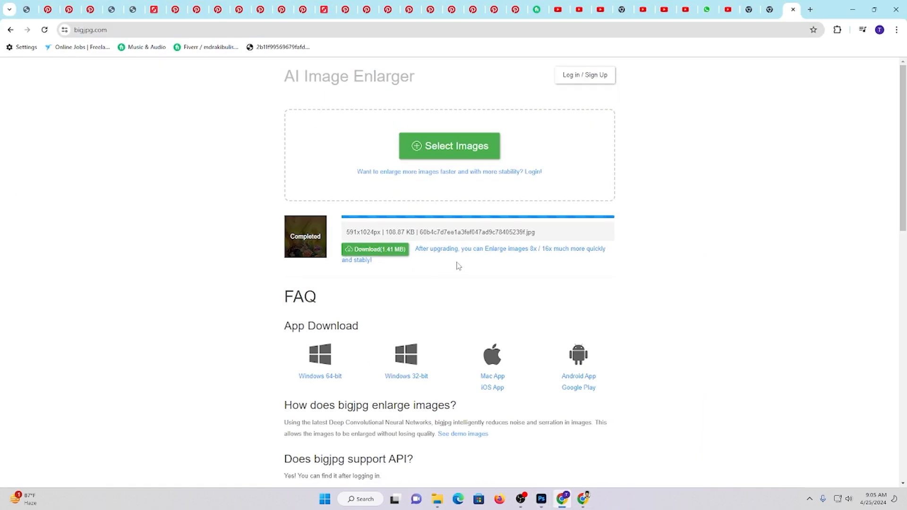
click(384, 250)
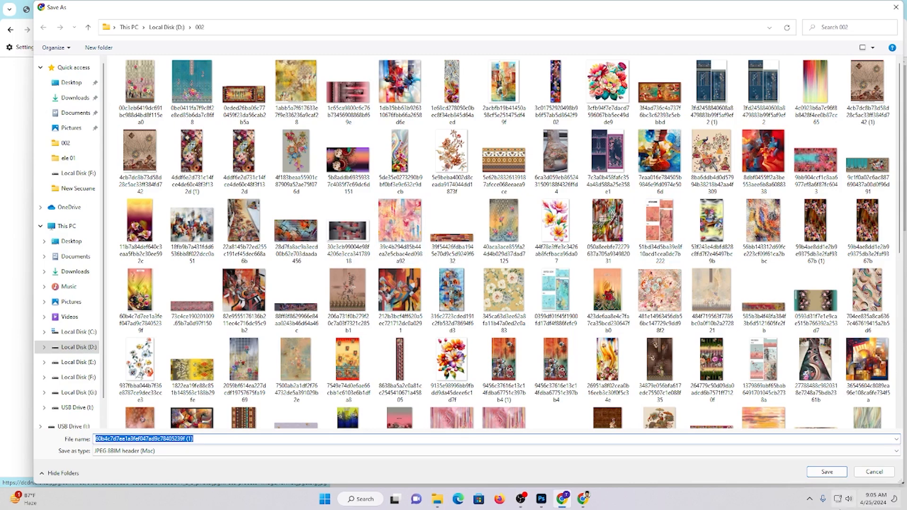
click(826, 472)
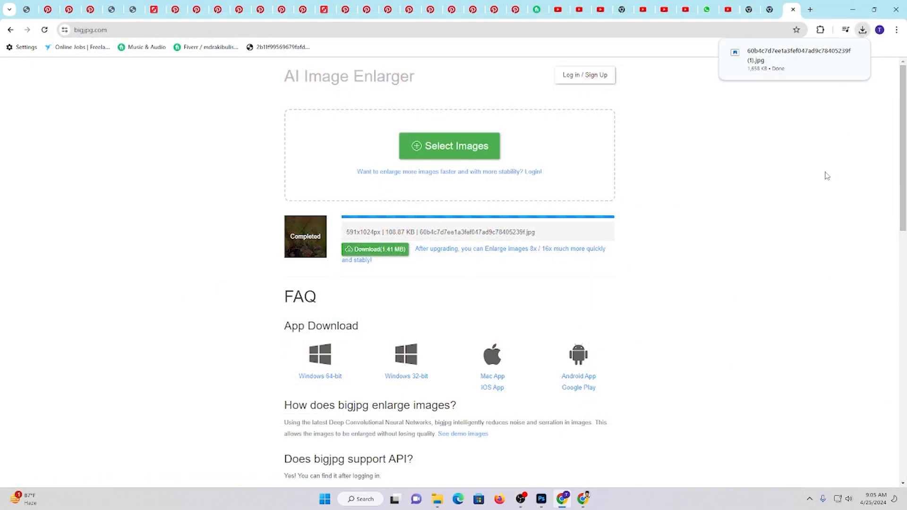
Locate the enlarged rose artwork in the 002 folder and open it in Photoshop, fitted to the window
right_click(765, 62)
click(805, 102)
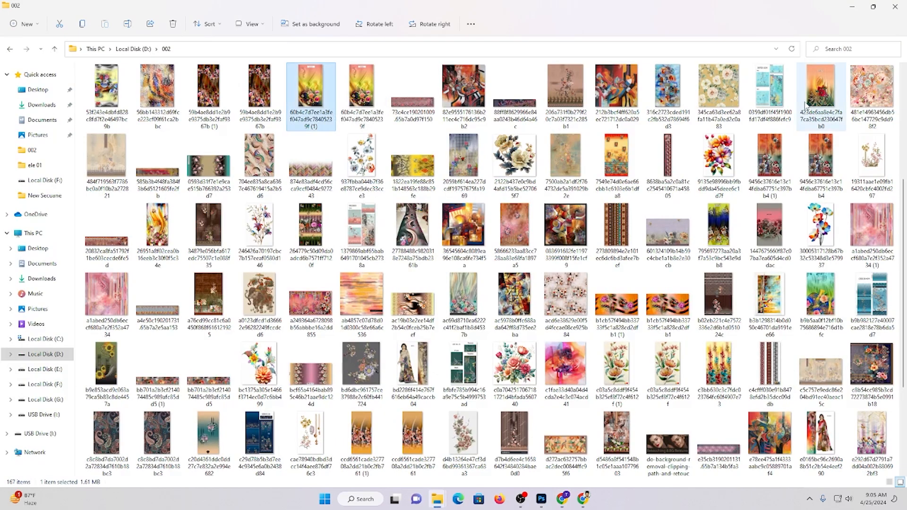
right_click(313, 78)
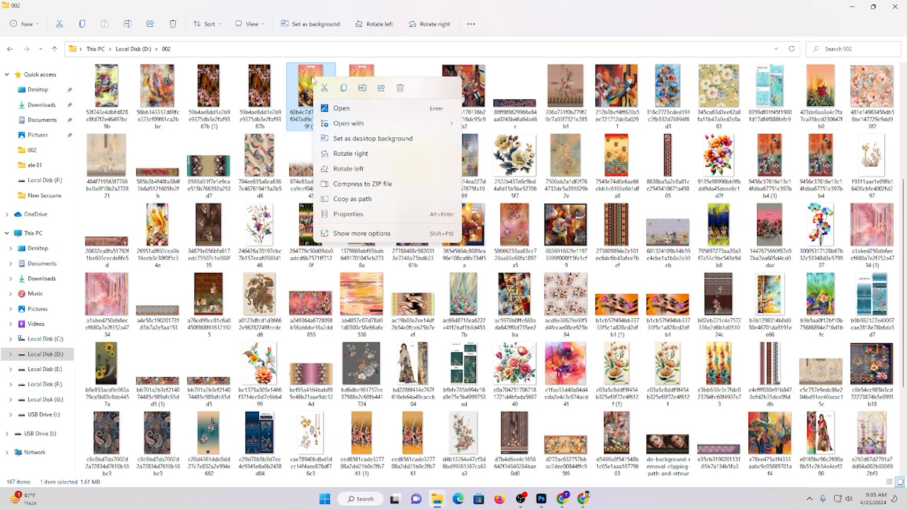
mouse_move(345, 126)
click(504, 141)
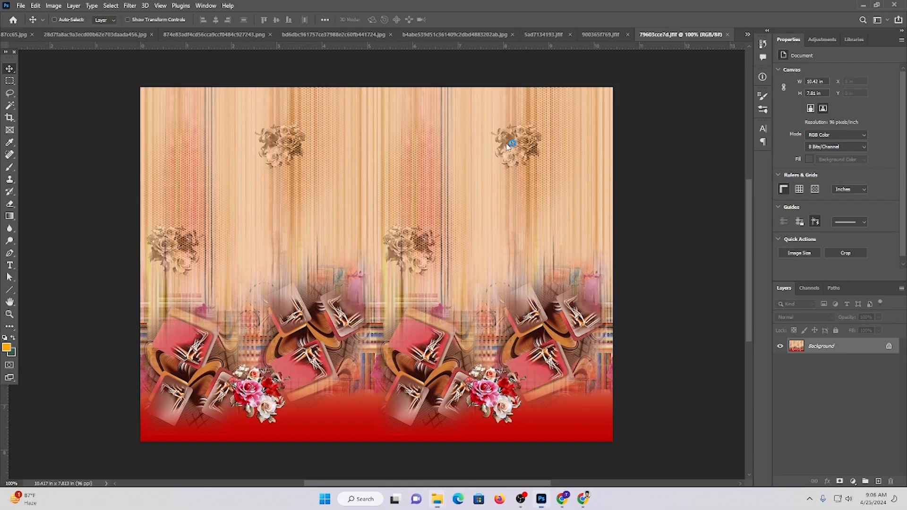
key(ctrl+0)
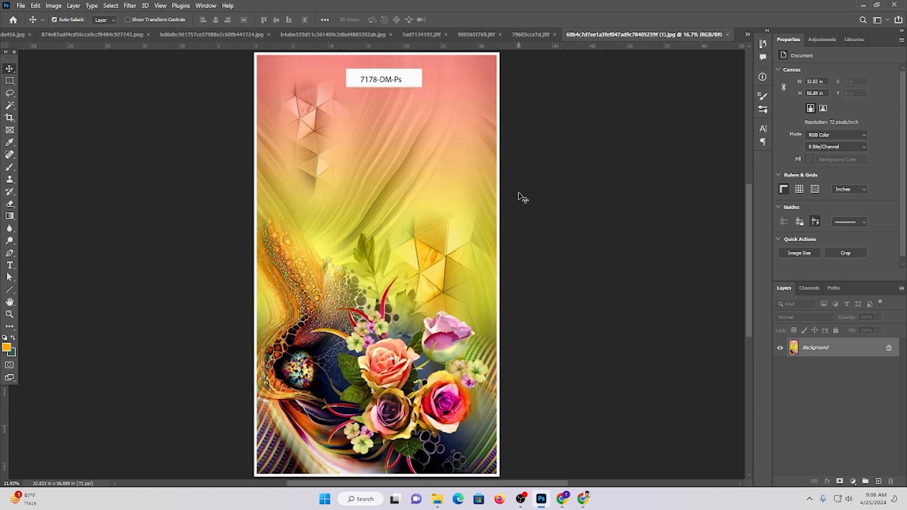
Examine the enlarged rose artwork's detail up close and check its image dimensions and resolution
drag(437, 373, 463, 347)
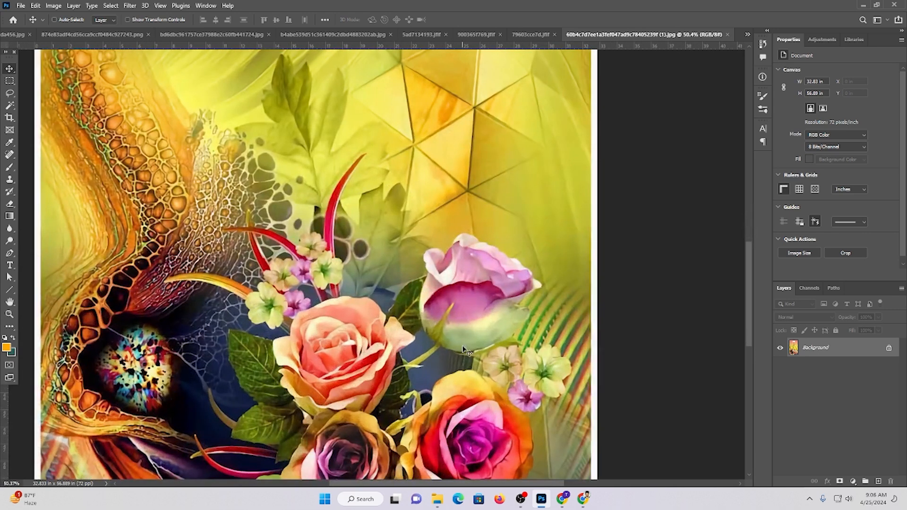
key(ctrl+alt+i)
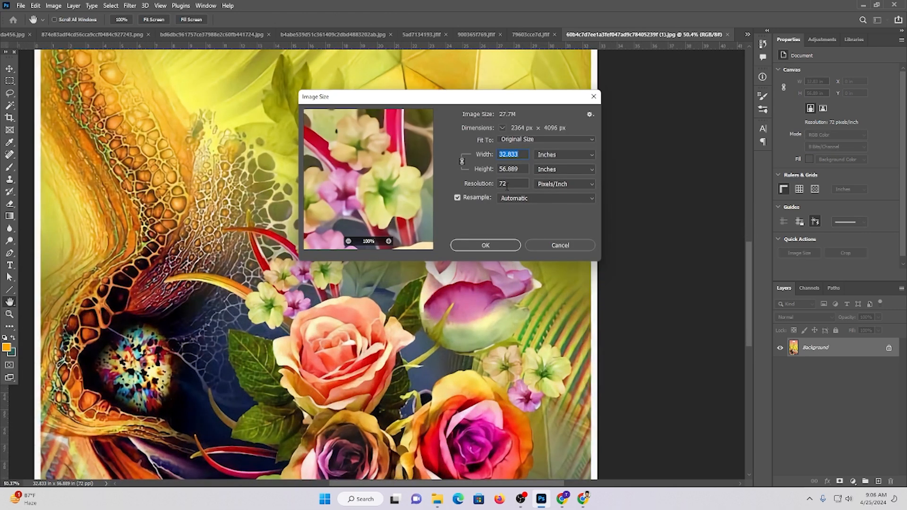
click(593, 97)
drag(424, 302, 289, 255)
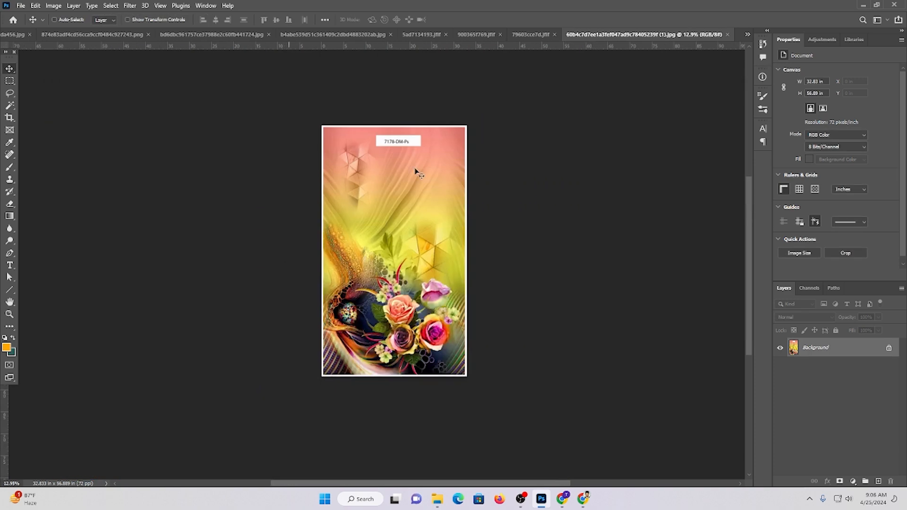
Unlock the background layer of the 900365f769 texture and set the image resolution to 150 pixels/inch
click(520, 34)
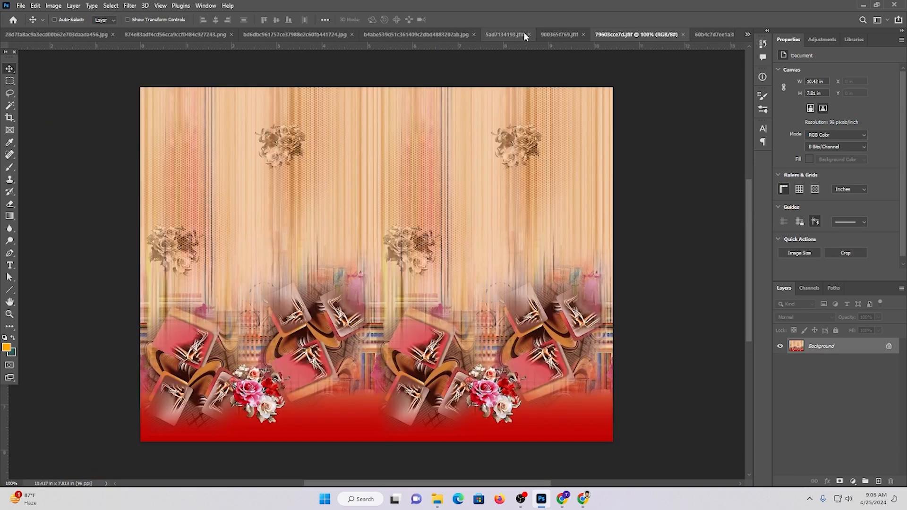
click(562, 35)
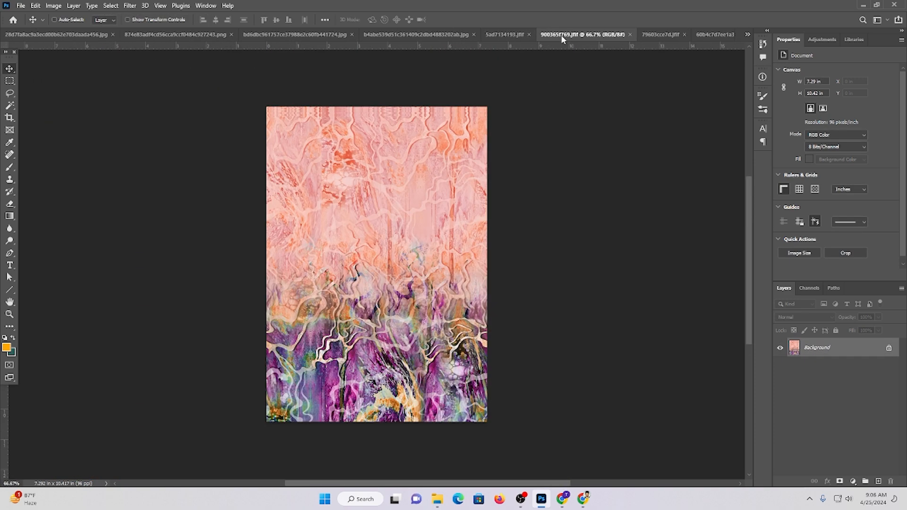
click(887, 348)
key(ctrl+alt+i)
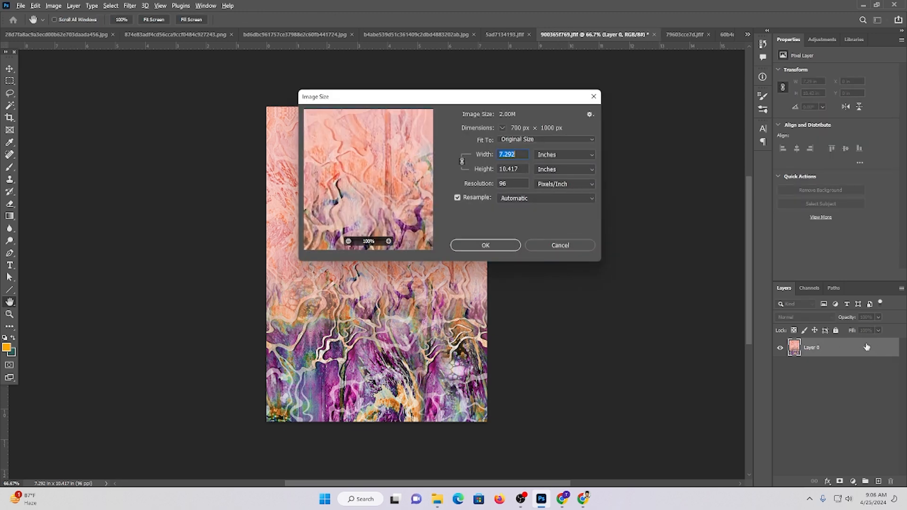
text(150)
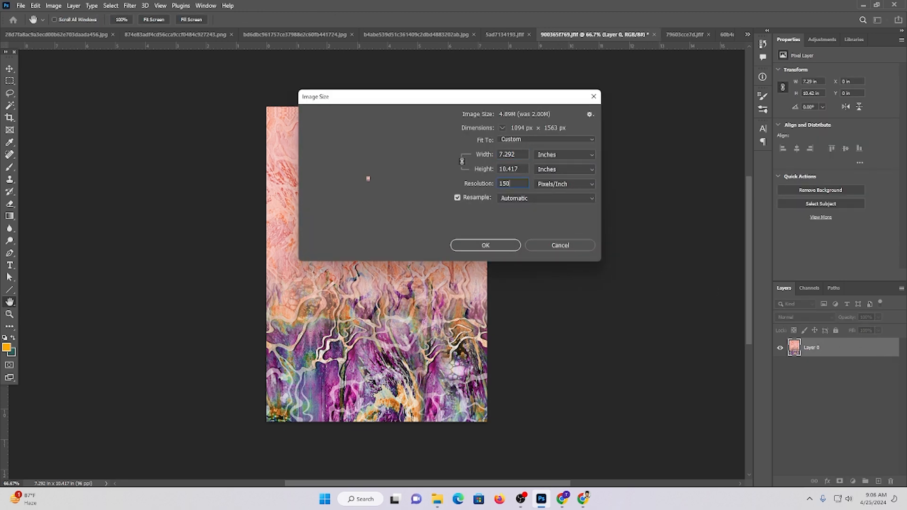
key(Return)
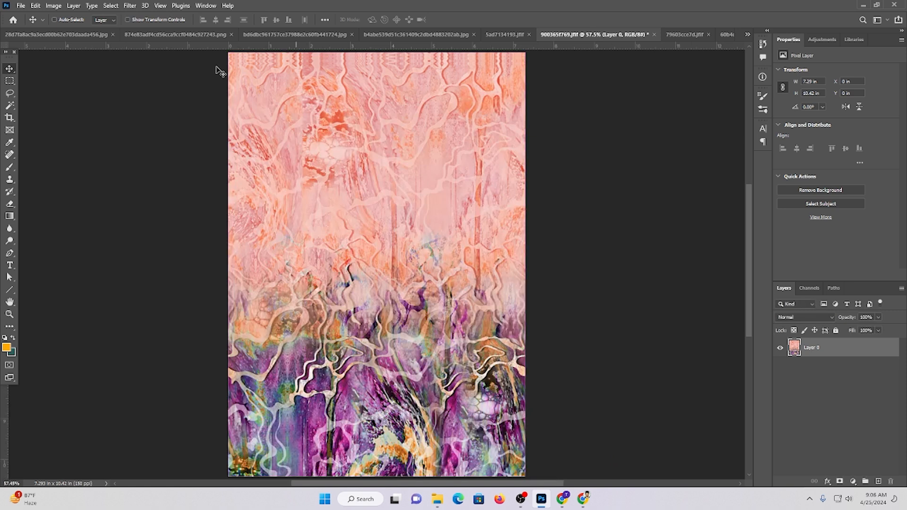
Leave the texture uncropped and return to the Untitled-1 design with the orange background
key(c)
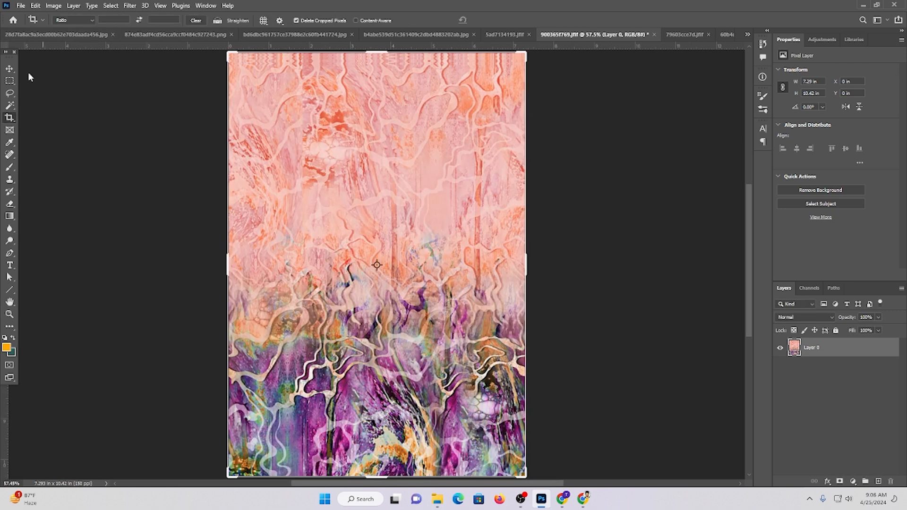
key(v)
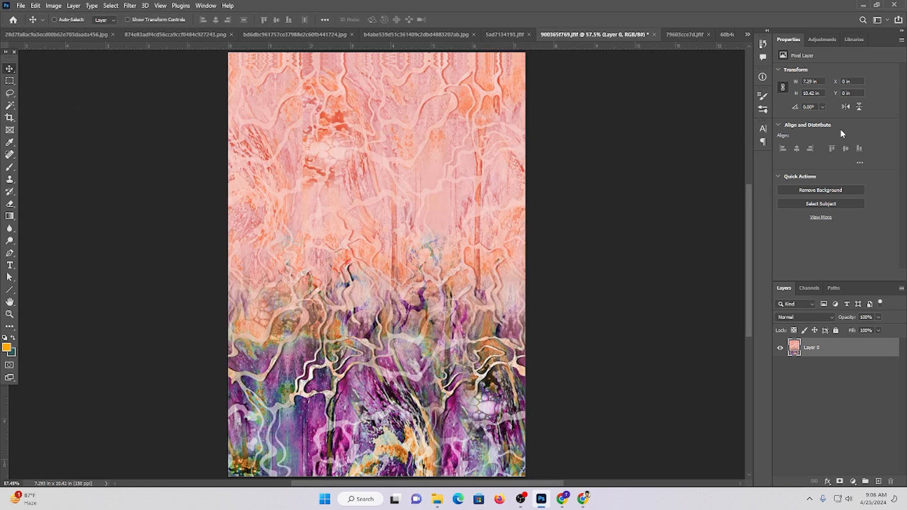
click(748, 34)
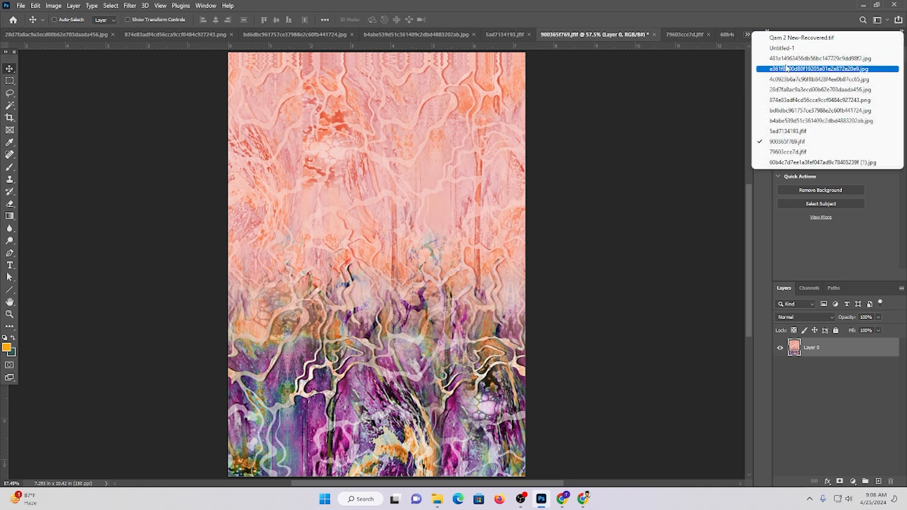
click(808, 50)
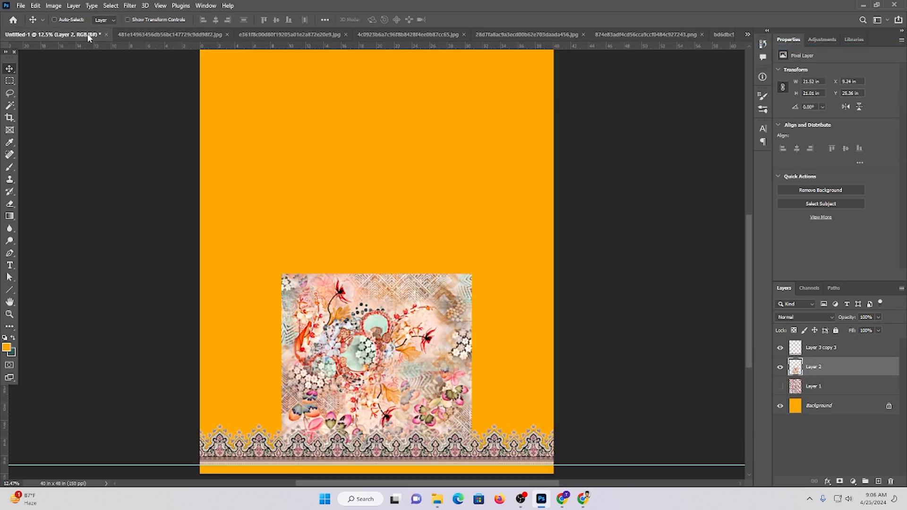
Move the Untitled-1 document further along the row of open images and keep it open
drag(89, 37, 600, 31)
click(583, 35)
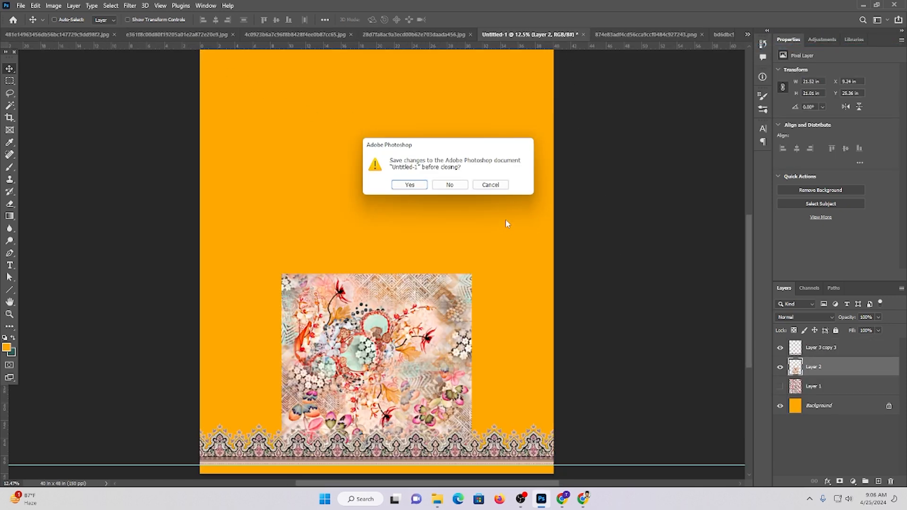
click(490, 184)
Paste the pink and purple texture, enlarge it to about 16.27 x 23.25 in and place it behind the ornamental border
scroll(526, 318, down, 1)
key(ctrl)
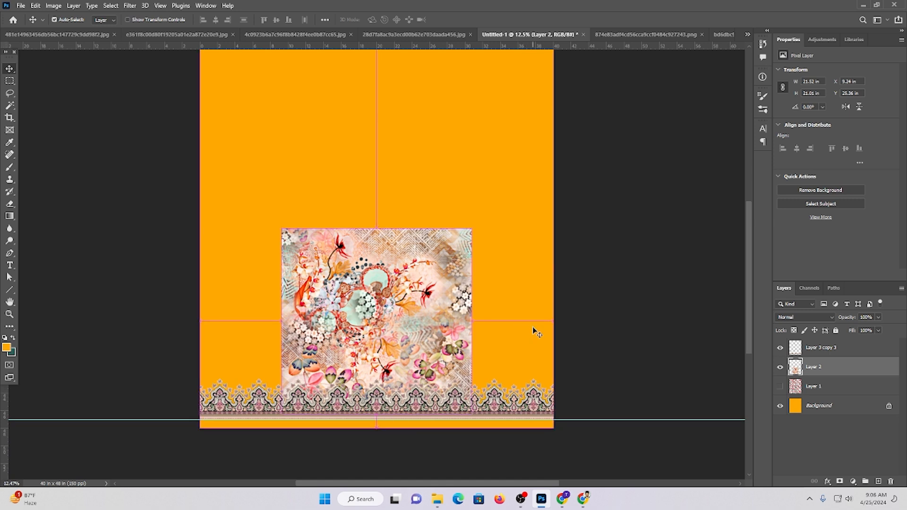
key(ctrl+v)
key(ctrl+t)
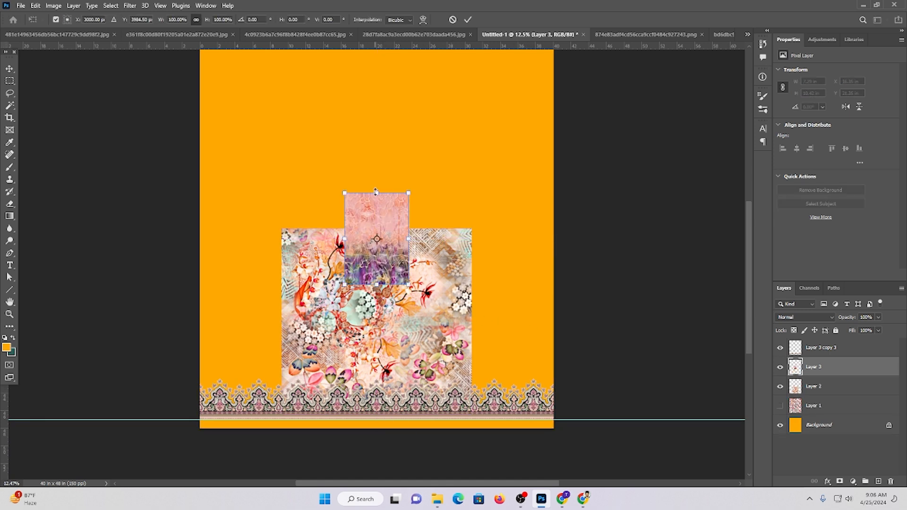
drag(375, 191, 375, 77)
key(Return)
scroll(389, 194, down, 1)
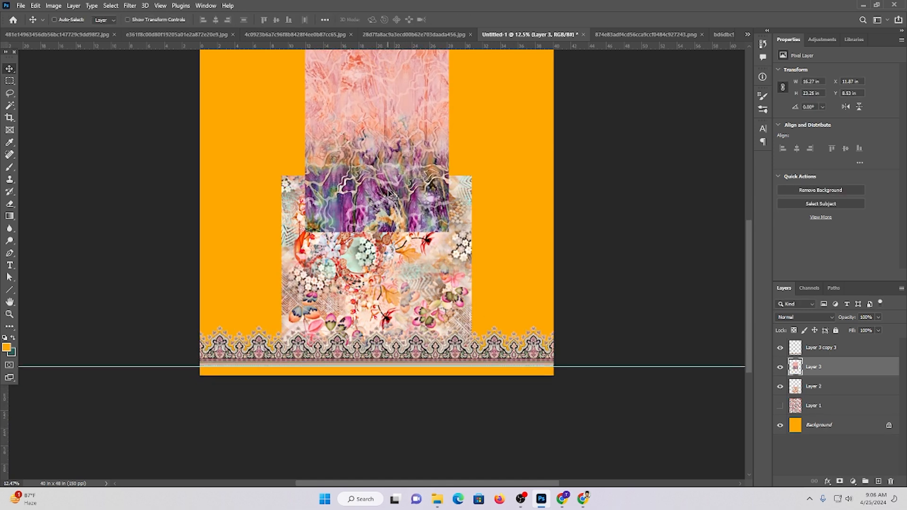
drag(370, 154, 365, 237)
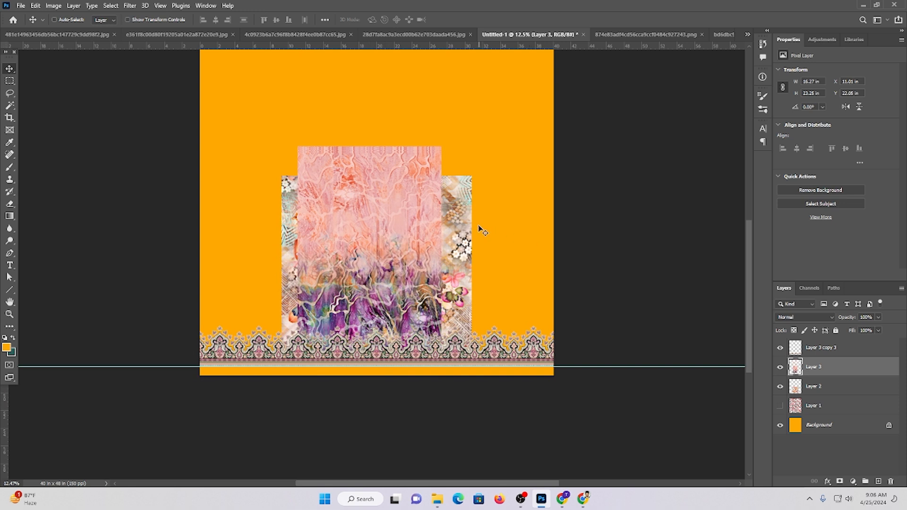
Move the square floral artwork to the canvas's right edge and place a duplicate of it at the left edge
ctrl+click(455, 231)
drag(455, 231, 543, 236)
drag(484, 283, 553, 301)
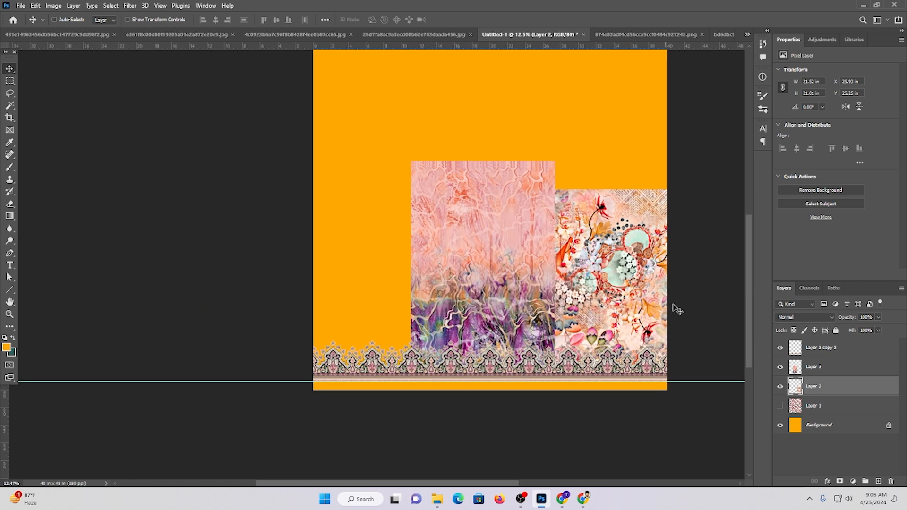
drag(677, 309, 448, 271)
Rotate the left floral copy by about -21 degrees
key(ctrl+t)
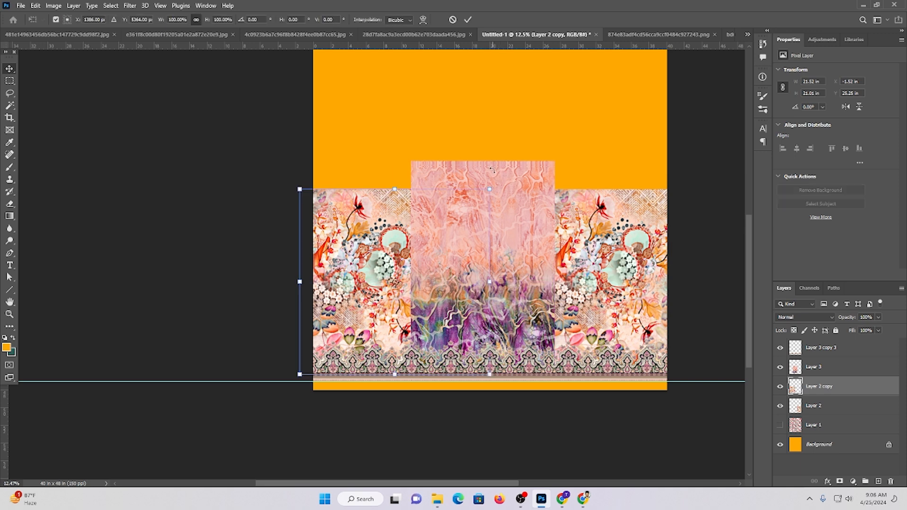
drag(499, 173, 457, 126)
key(Return)
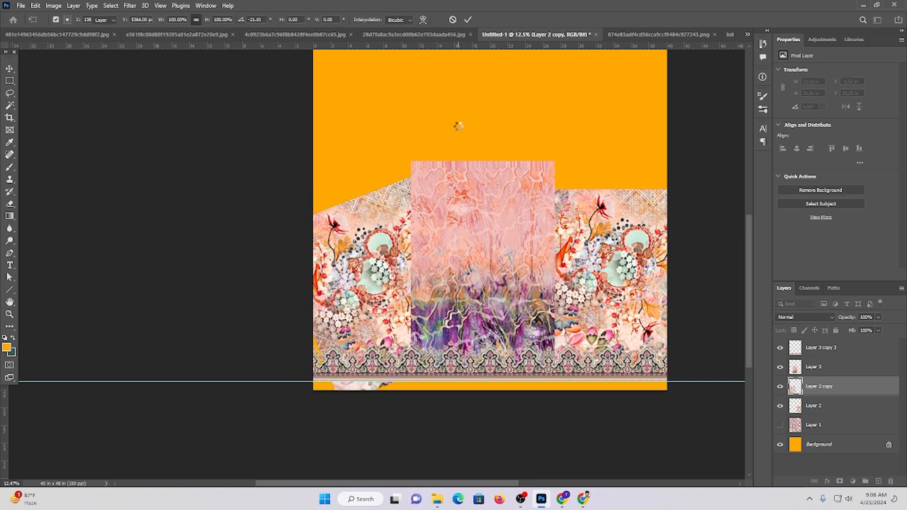
Centre the pink and purple texture horizontally on the canvas
scroll(590, 273, down, 1)
drag(489, 208, 562, 262)
ctrl+click(556, 265)
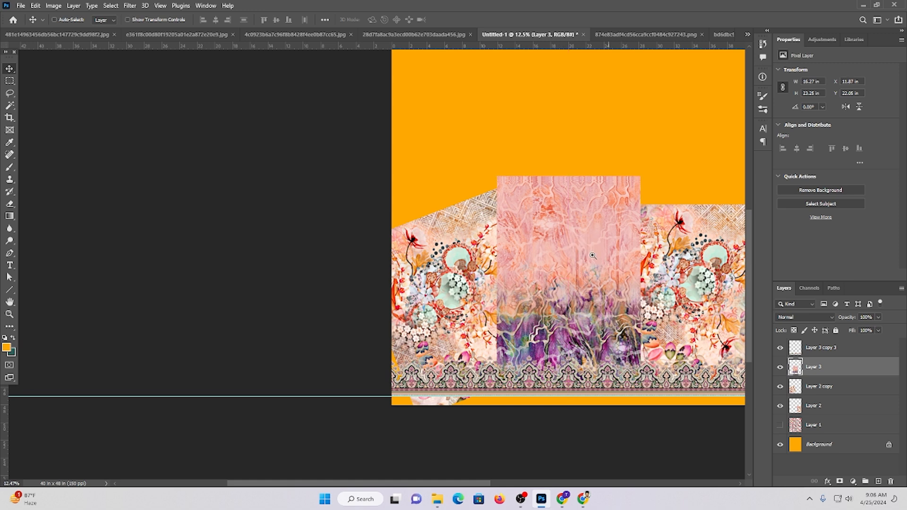
Duplicate the right floral artwork straight up into the canvas's upper-right corner
scroll(564, 264, down, 2)
scroll(684, 296, up, 1)
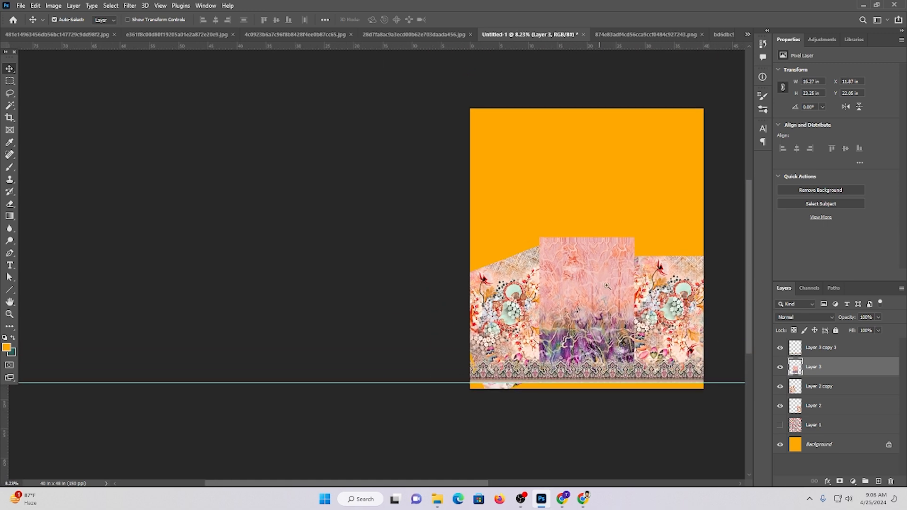
scroll(607, 286, up, 2)
ctrl+click(706, 312)
drag(706, 312, 698, 100)
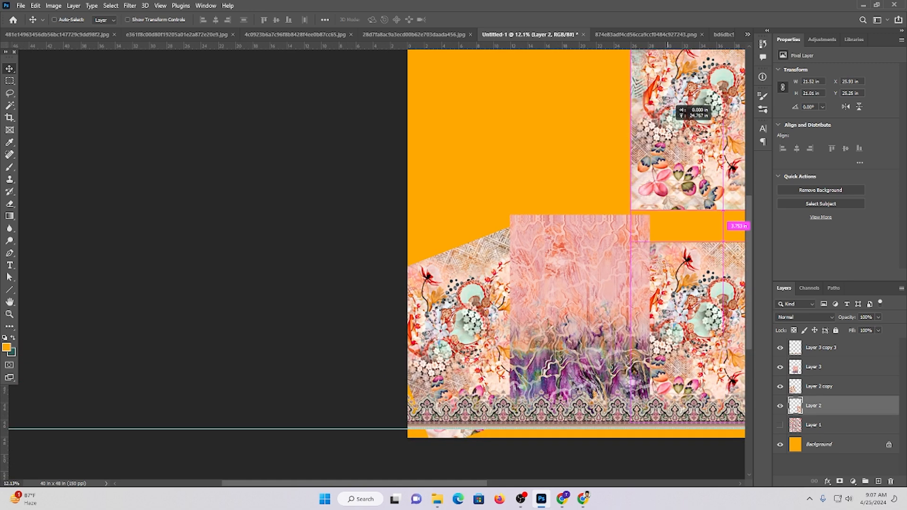
drag(669, 131, 596, 273)
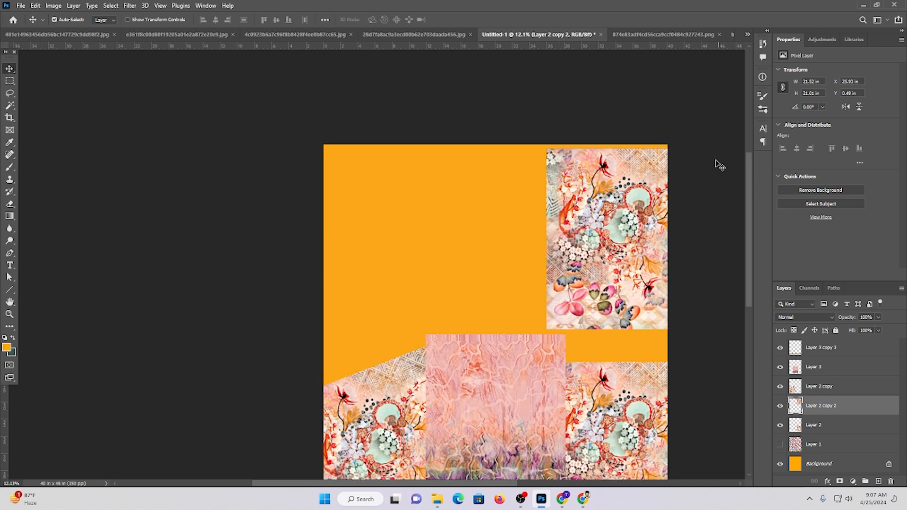
Scale the upper-right floral copy to about 61% and rotate it by about -41 degrees into a diamond
key(ctrl+t)
drag(727, 147, 600, 180)
key(Return)
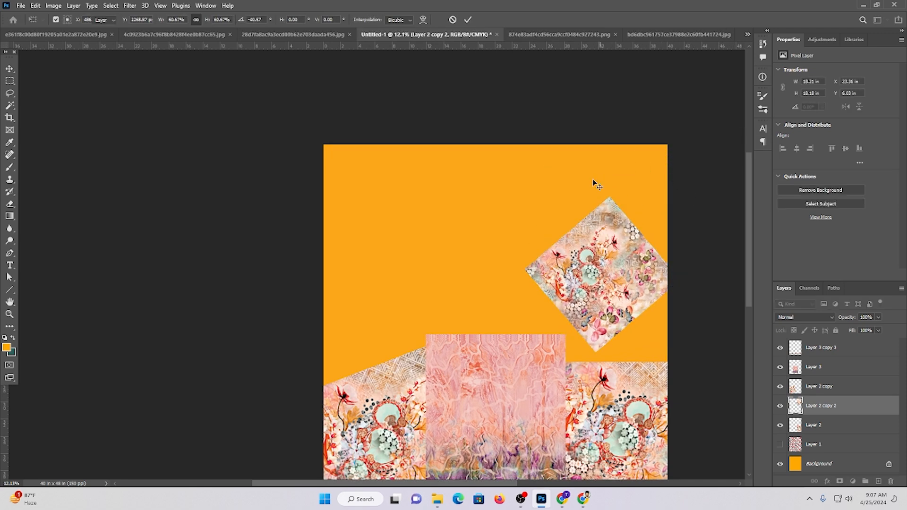
Duplicate the diamond-shaped floral into the canvas's upper-left corner
scroll(605, 213, down, 2)
drag(638, 224, 490, 201)
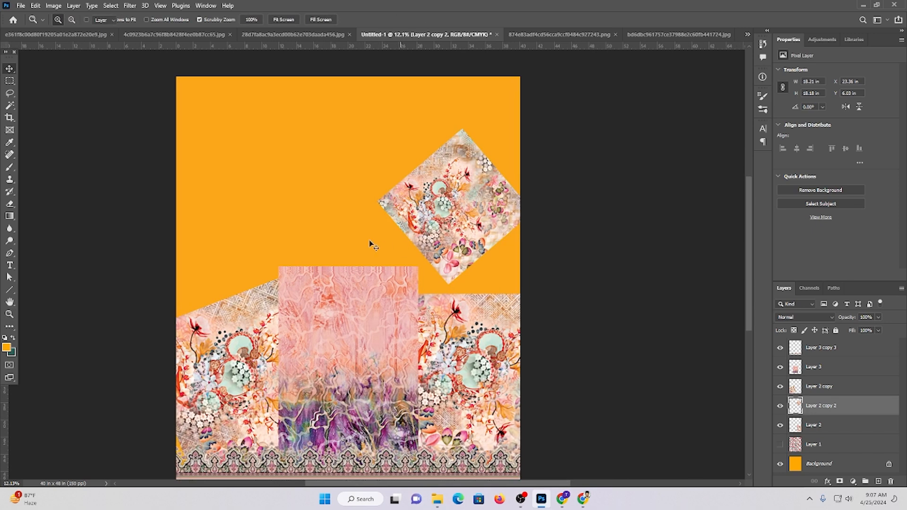
drag(378, 246, 568, 255)
alt+drag(640, 235, 427, 173)
scroll(669, 339, down, 2)
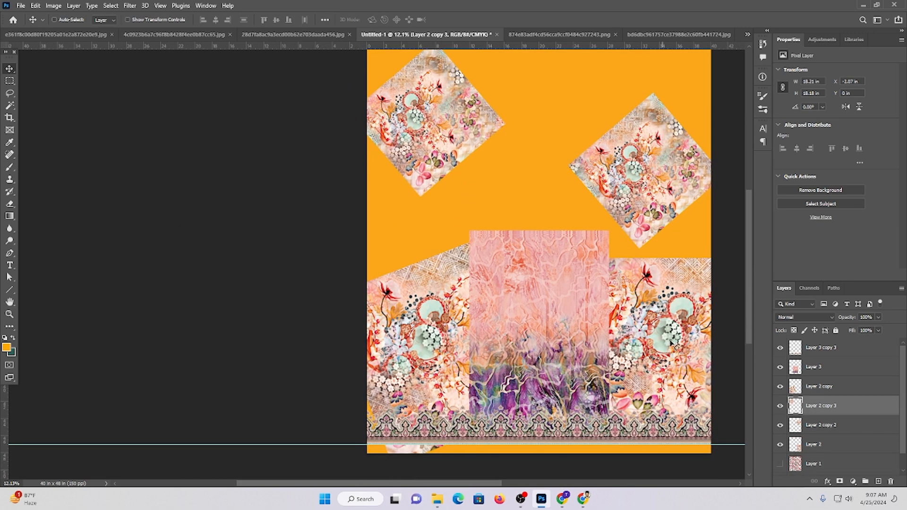
Select all four floral pieces and merge them into one layer
ctrl+click(669, 311)
ctrl+shift+click(644, 211)
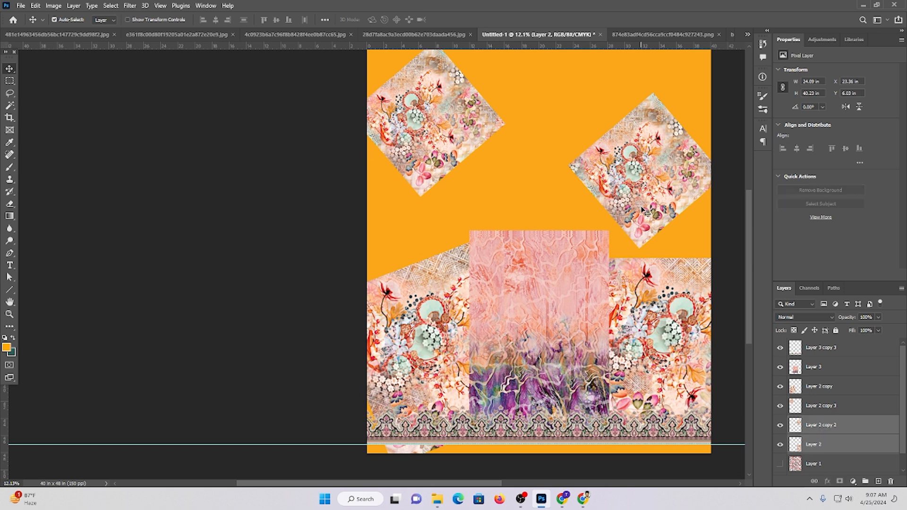
ctrl+shift+click(417, 148)
ctrl+shift+click(420, 302)
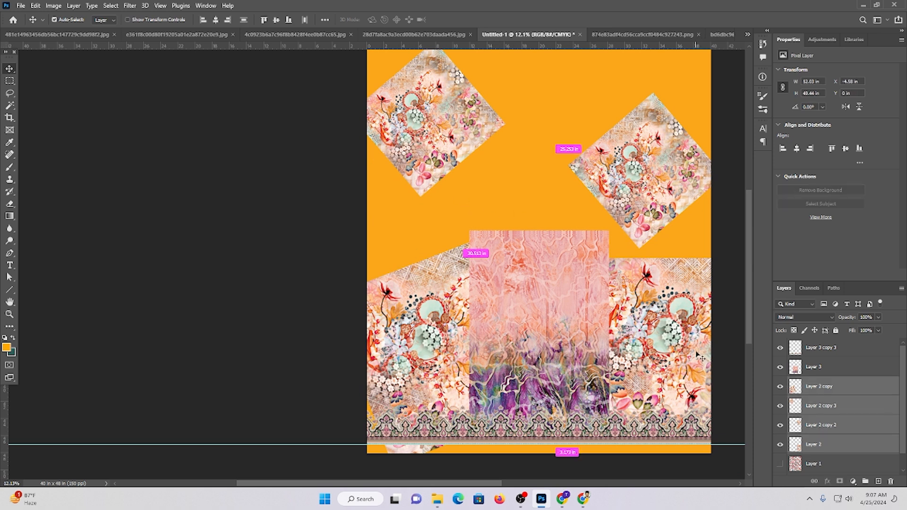
key(ctrl+e)
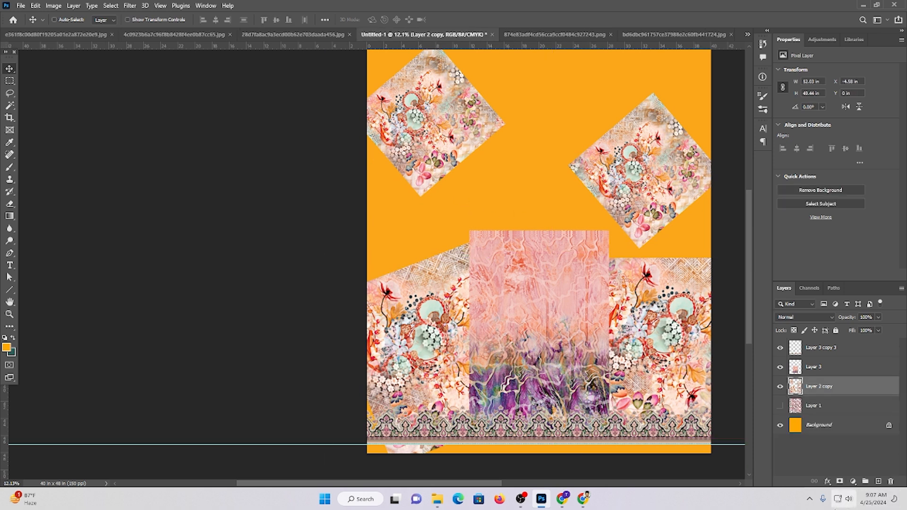
Add a black layer mask that hides all of the merged florals
click(839, 481)
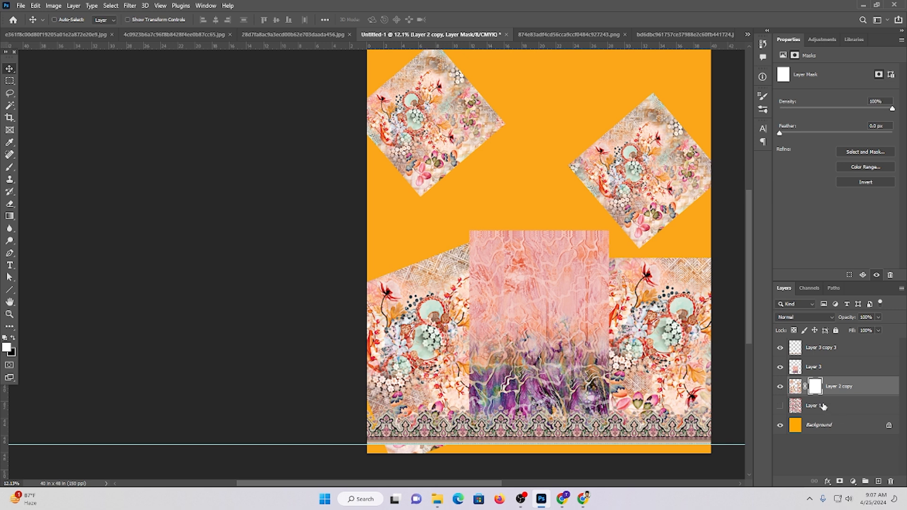
key(ctrl+z)
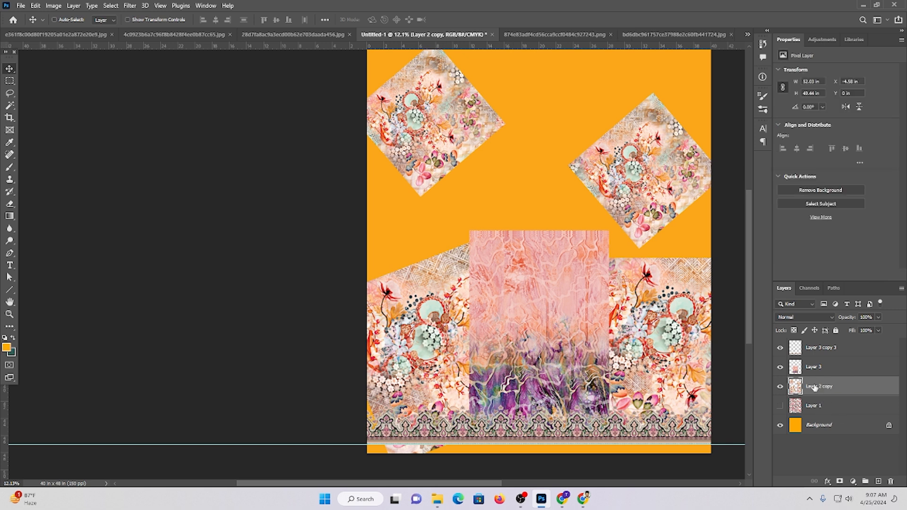
alt+click(839, 482)
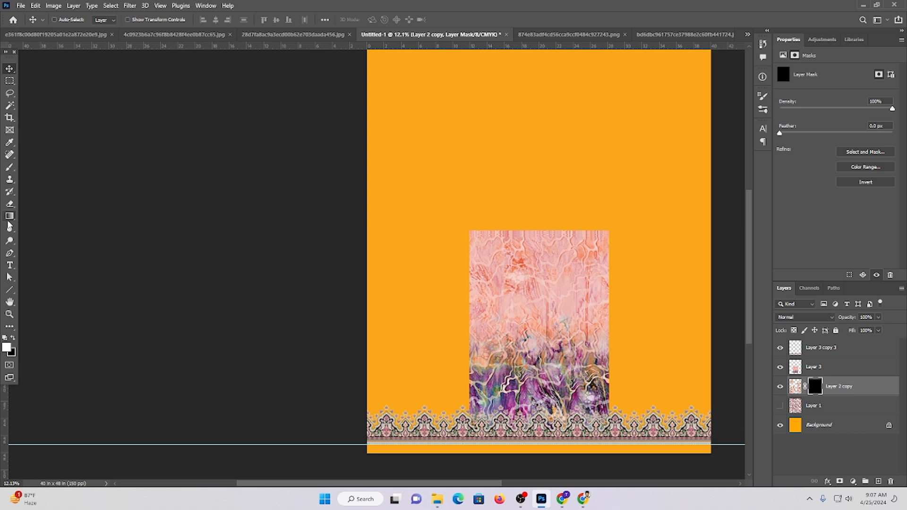
Paint white on the mask with a size 1100 brush at 25% opacity to faintly reveal the lower-left and upper-left florals
click(10, 166)
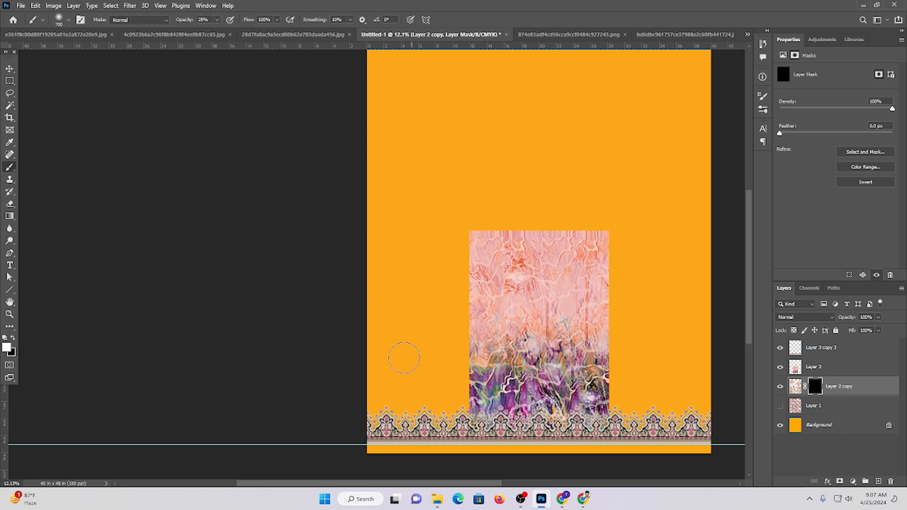
key(bracketright)
key(bracketright)
key(bracketright)
key(bracketright)
mouse_move(406, 356)
mouse_down()
mouse_move(414, 334)
mouse_move(404, 383)
mouse_up()
drag(461, 152, 409, 206)
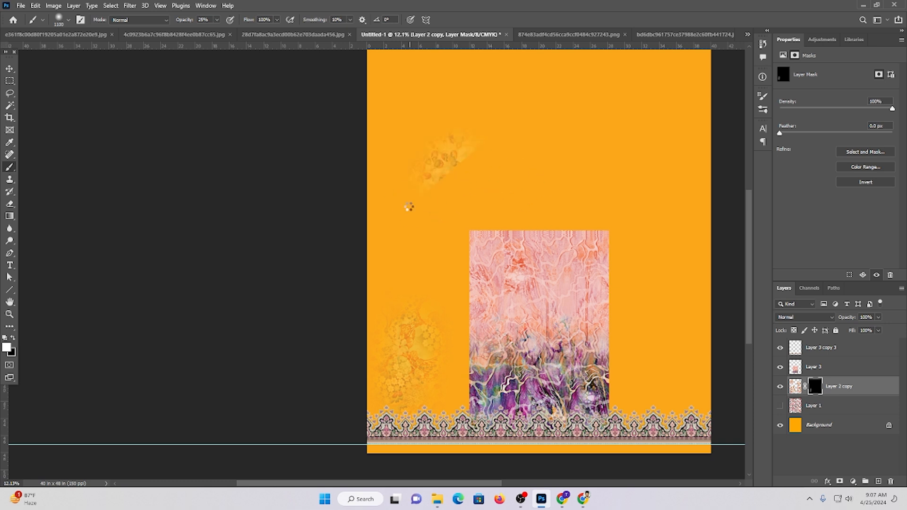
key(ctrl+z)
drag(431, 95, 409, 132)
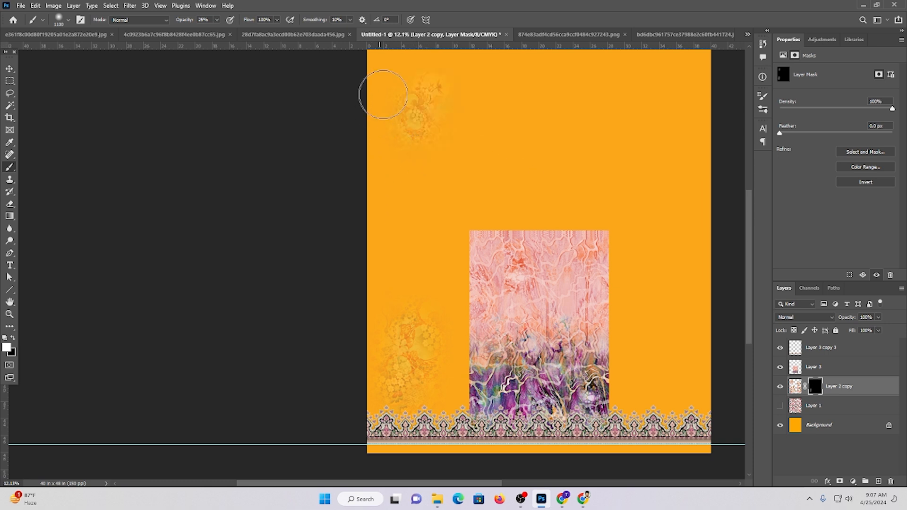
click(415, 101)
Paint more white on the mask to softly reveal the florals at the upper right and on both sides of the texture
click(619, 149)
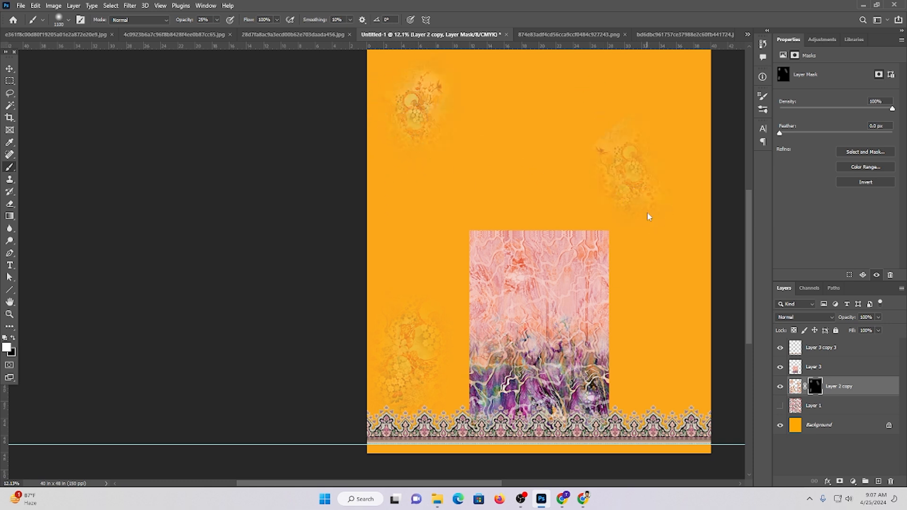
key(ctrl+z)
drag(634, 164, 655, 199)
drag(664, 154, 662, 203)
mouse_move(664, 324)
mouse_down()
mouse_move(658, 390)
mouse_move(623, 366)
mouse_up()
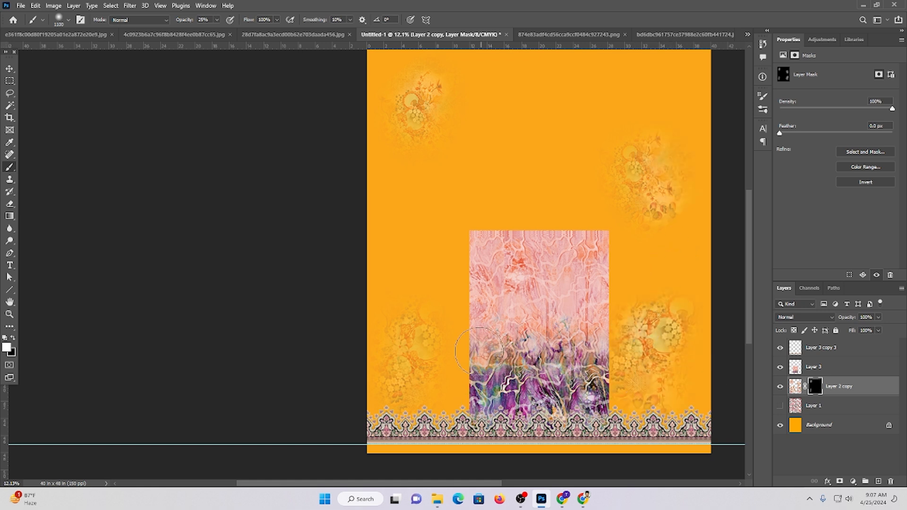
mouse_move(478, 351)
mouse_down()
mouse_move(409, 403)
mouse_move(377, 368)
mouse_move(454, 416)
mouse_up()
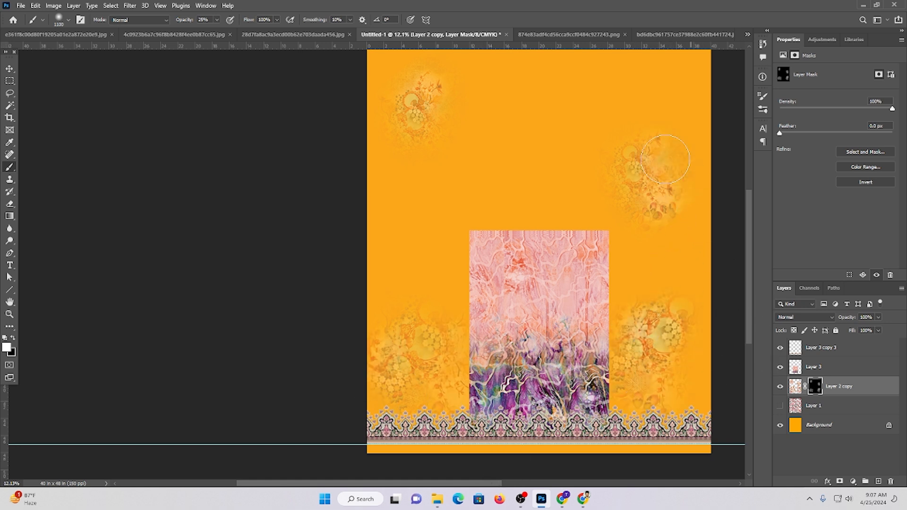
drag(664, 159, 645, 203)
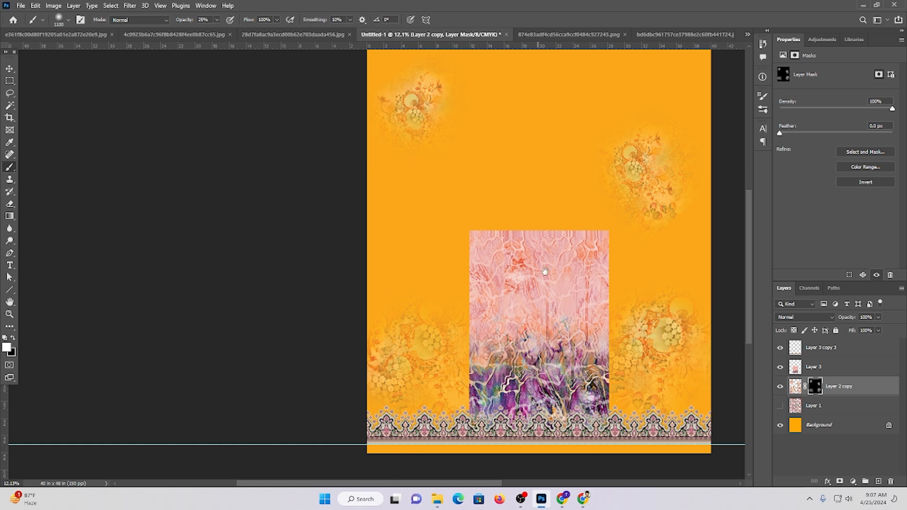
drag(545, 271, 565, 322)
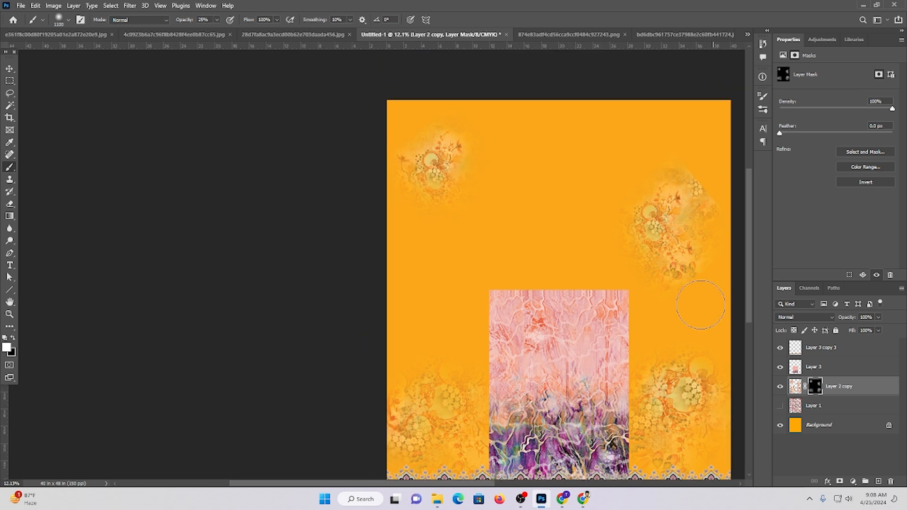
mouse_move(700, 304)
mouse_down()
mouse_move(664, 279)
mouse_move(640, 301)
mouse_up()
drag(609, 289, 637, 138)
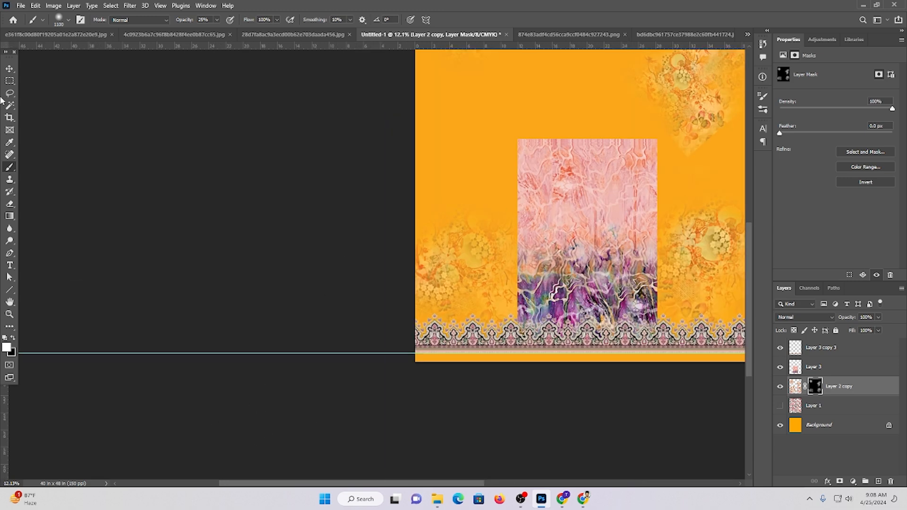
Reduce the brush size to 500 and paint white over the upper-left floral's hard diagonal edge on the mask
click(6, 71)
drag(515, 190, 432, 421)
drag(356, 237, 412, 279)
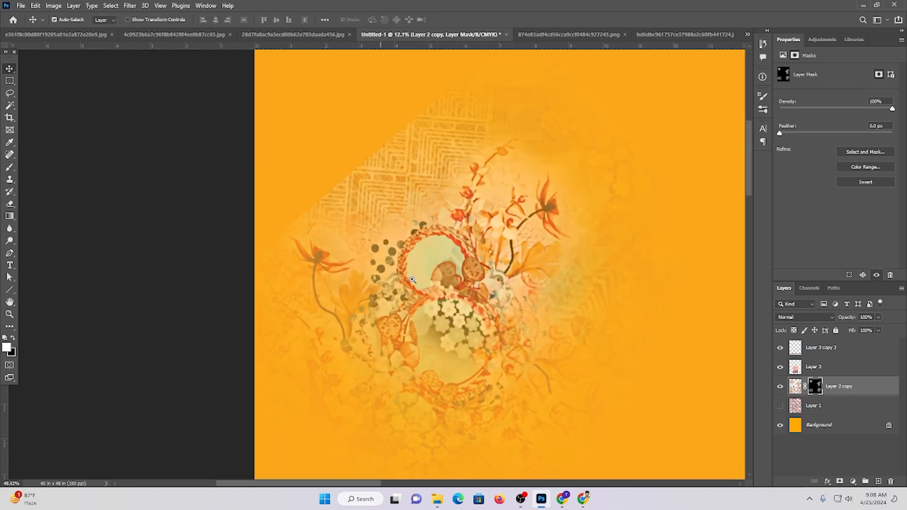
click(10, 167)
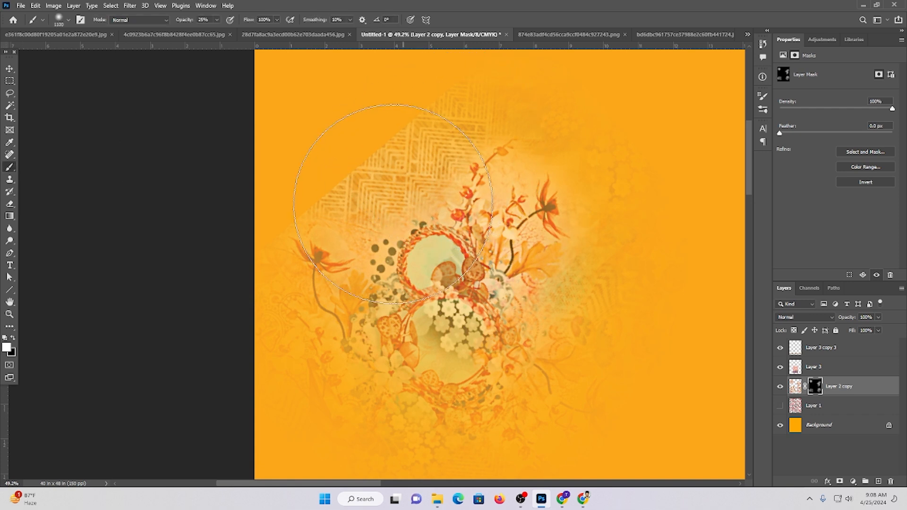
key(bracketleft)
key(bracketleft)
key(bracketleft)
key(bracketleft)
key(bracketleft)
key(bracketleft)
key(bracketleft)
key(bracketleft)
key(bracketleft)
key(bracketright)
key(bracketright)
key(bracketright)
drag(387, 151, 383, 172)
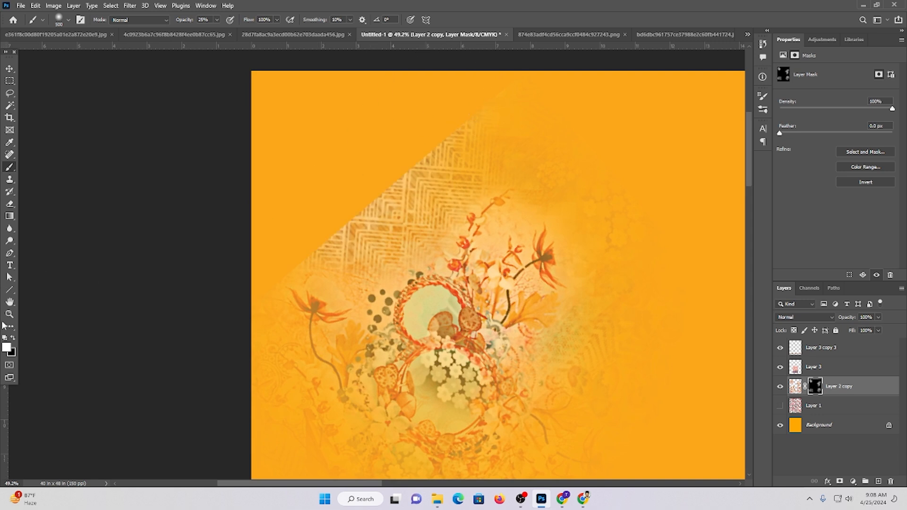
Paint black at 46% opacity on the mask to fade the upper-left floral's hard diagonal edge into the orange background
click(13, 338)
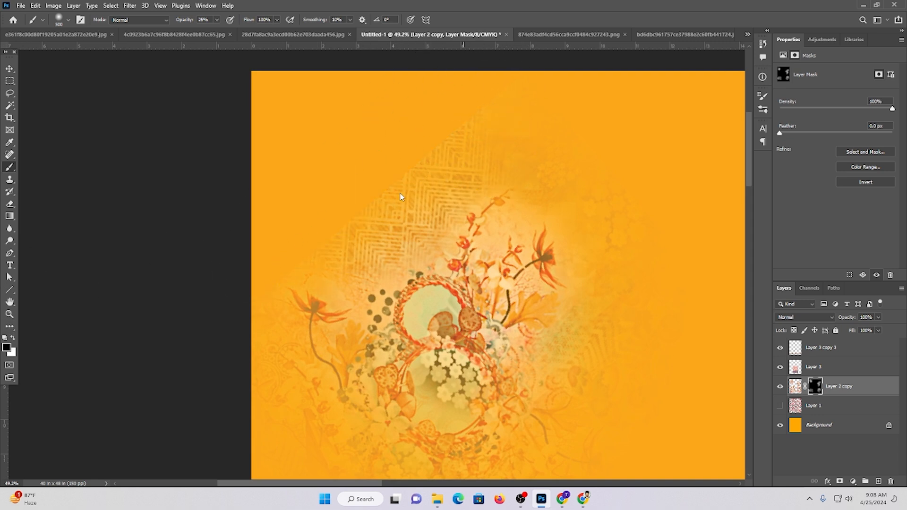
click(217, 21)
click(227, 32)
mouse_move(464, 104)
mouse_down()
mouse_move(457, 142)
mouse_move(178, 261)
mouse_up()
drag(470, 260, 357, 180)
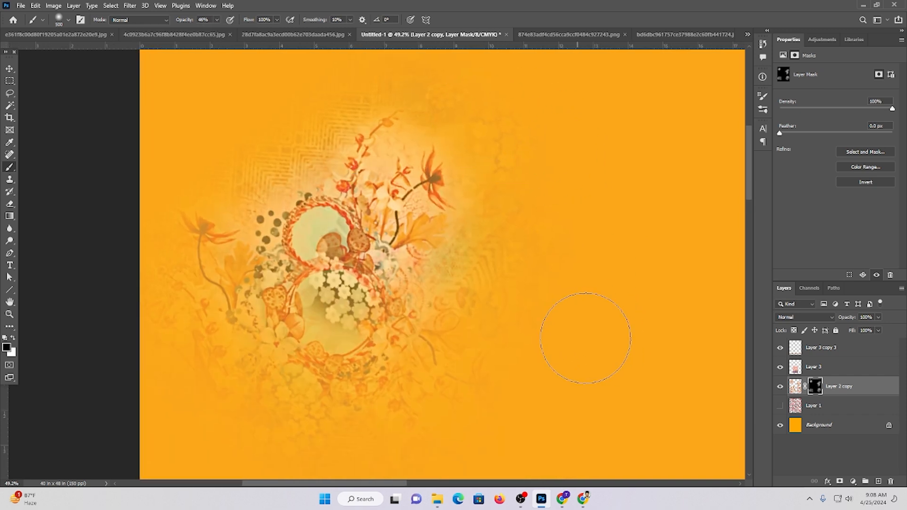
Paint black on the mask to fade the upper-right floral's hard V-shaped lower edge into the orange background
drag(585, 337, 609, 166)
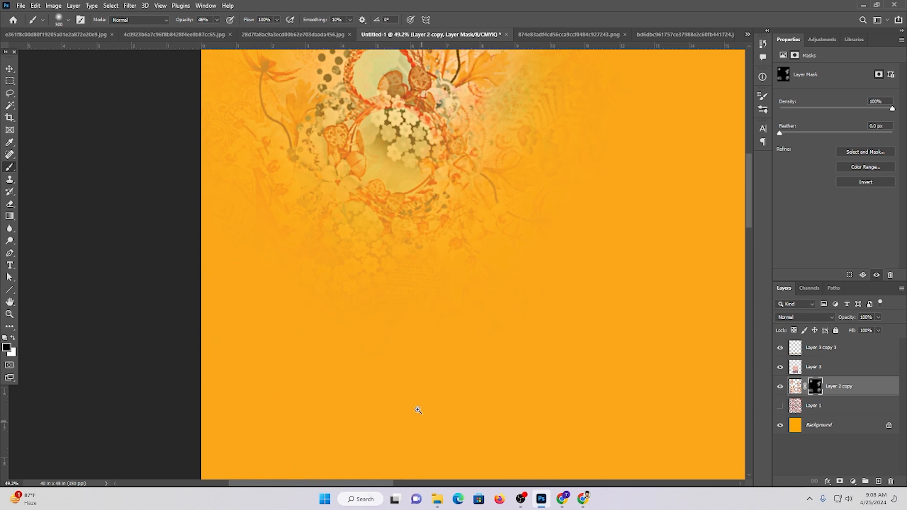
drag(418, 410, 464, 266)
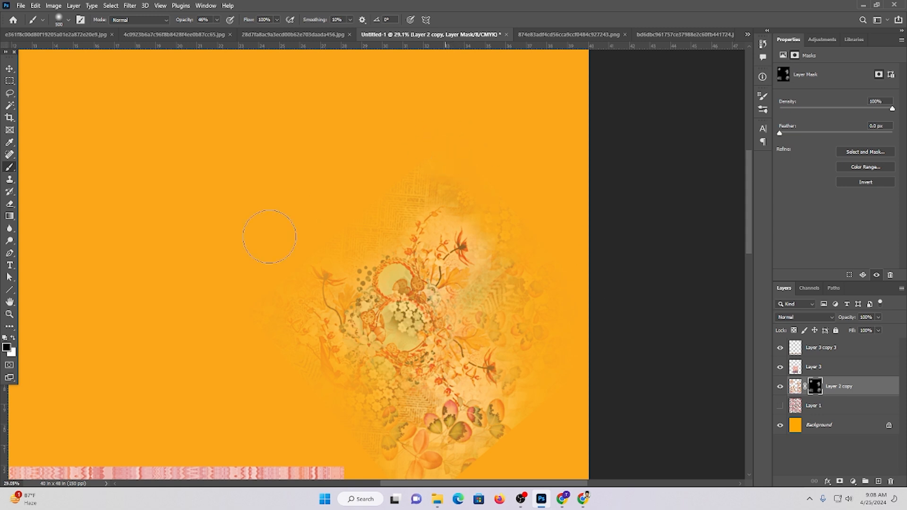
drag(243, 350, 289, 136)
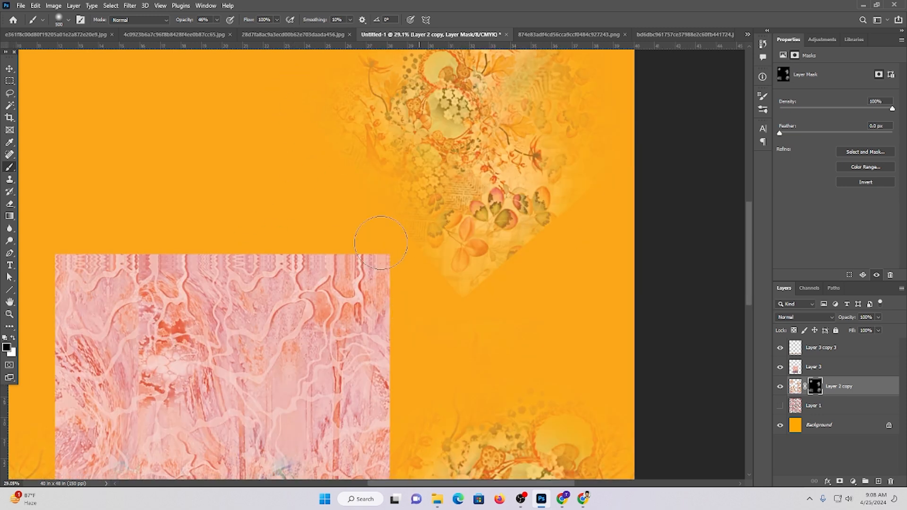
mouse_move(428, 309)
mouse_down()
mouse_move(519, 260)
mouse_move(619, 183)
mouse_move(448, 285)
mouse_move(532, 217)
mouse_move(472, 306)
mouse_move(505, 275)
mouse_up()
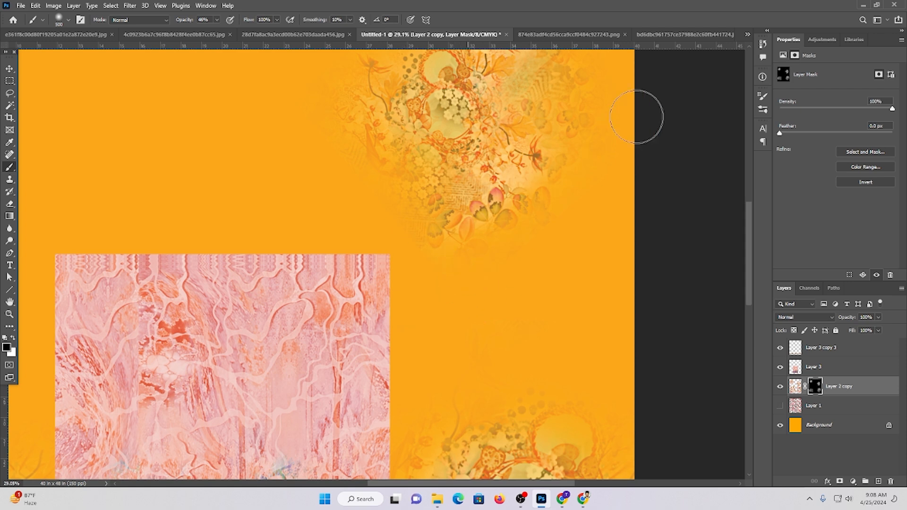
mouse_move(635, 120)
mouse_down()
mouse_move(466, 243)
mouse_move(430, 296)
mouse_up()
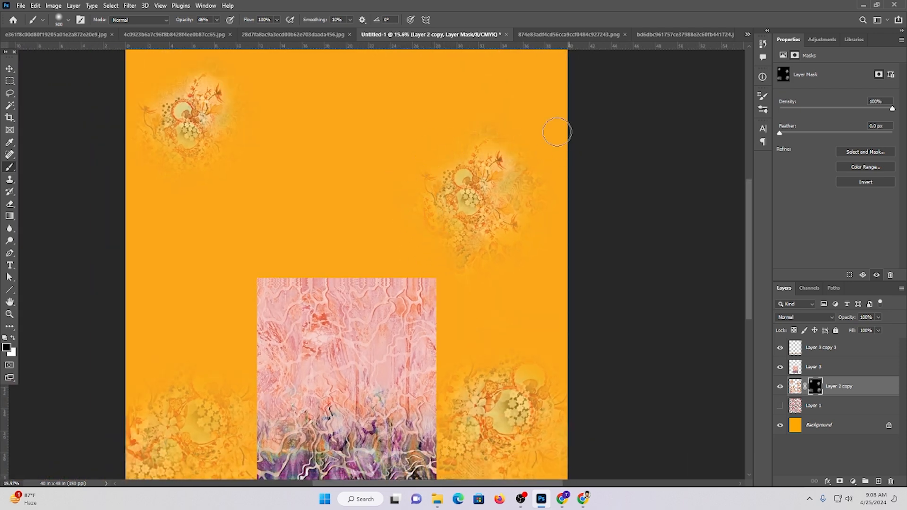
scroll(415, 244, down, 5)
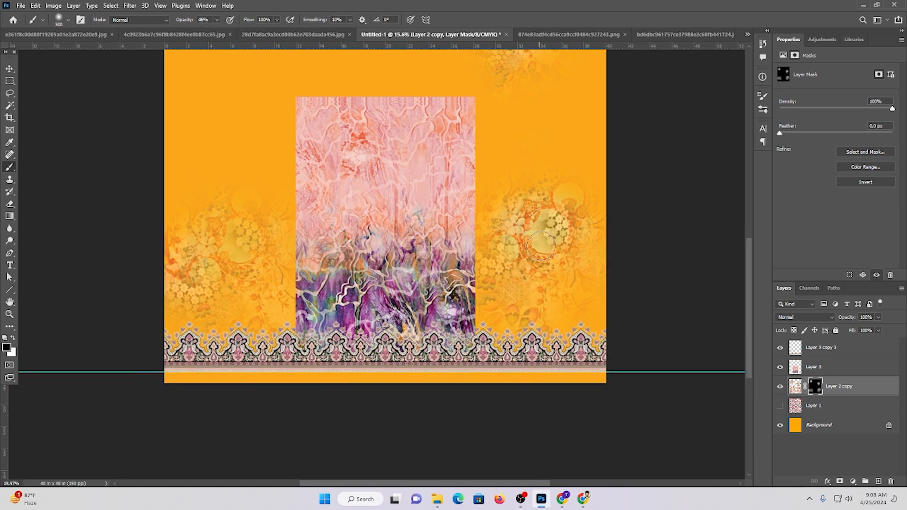
Increase the brush size to 1800
key(bracketright)
key(bracketright)
key(bracketright)
key(bracketright)
key(bracketright)
key(bracketright)
key(bracketright)
key(bracketright)
key(bracketright)
key(bracketright)
key(bracketright)
key(bracketright)
key(bracketright)
scroll(467, 236, down, 3)
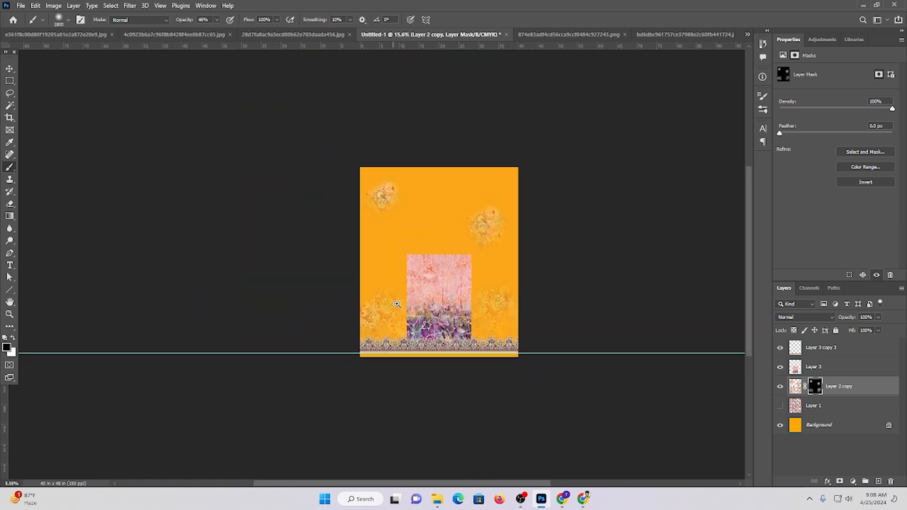
scroll(368, 208, up, 3)
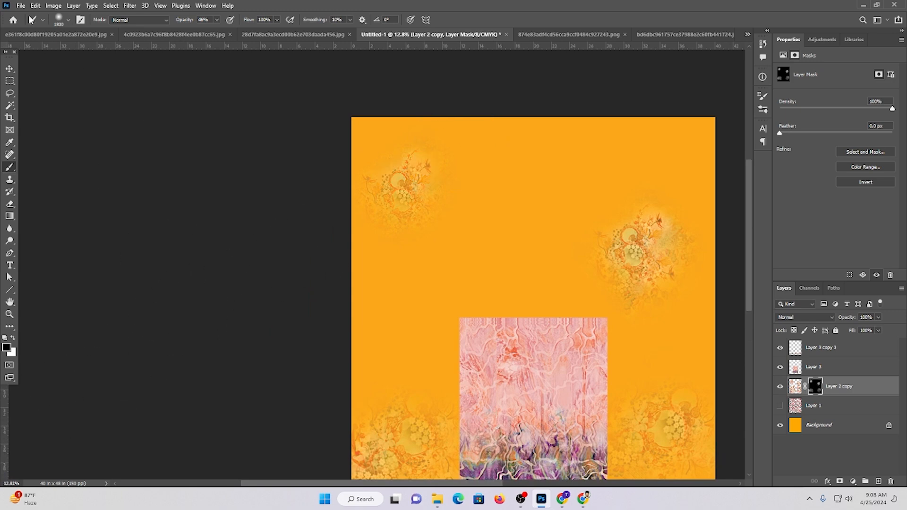
Duplicate the pink and purple texture panel and place the copy just right of the original
click(9, 70)
drag(651, 348, 608, 227)
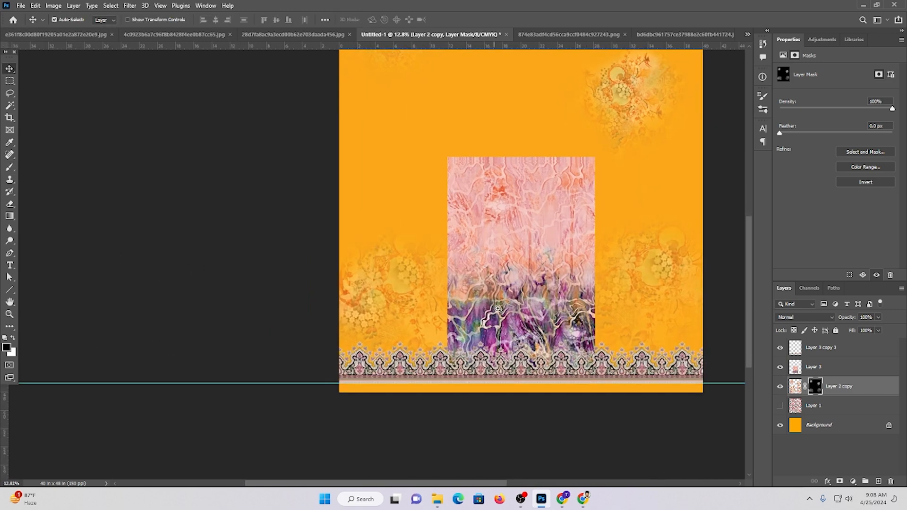
drag(495, 308, 525, 340)
scroll(530, 306, down, 3)
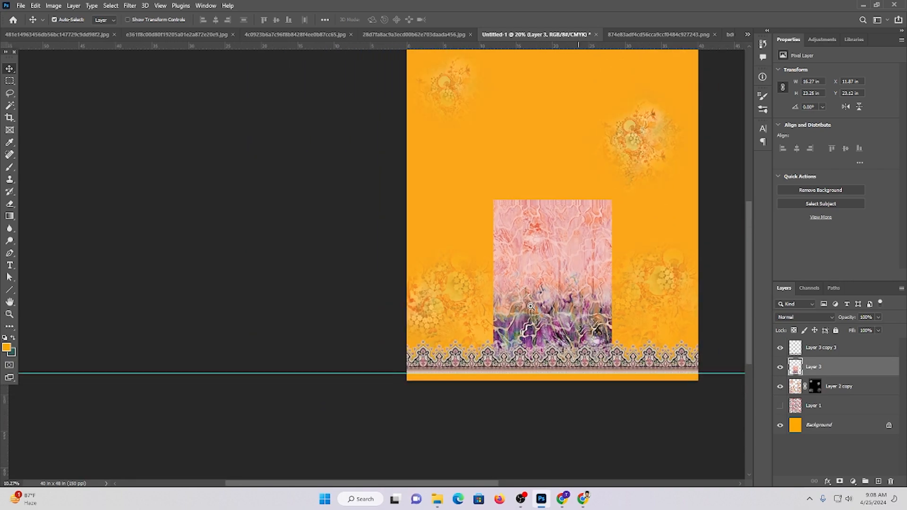
scroll(656, 310, up, 3)
drag(525, 263, 677, 254)
key(ctrl+j)
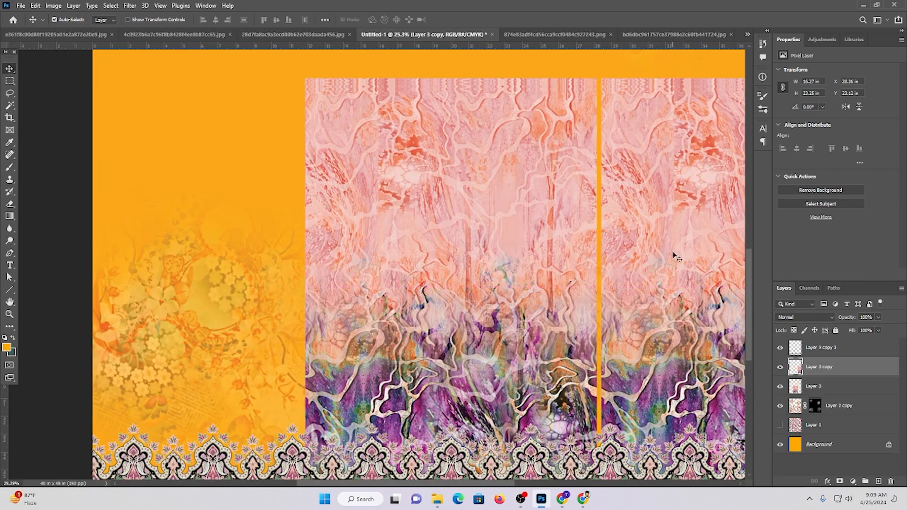
Flip the copied texture panel horizontally so it mirrors the original
key(ctrl+t)
right_click(674, 255)
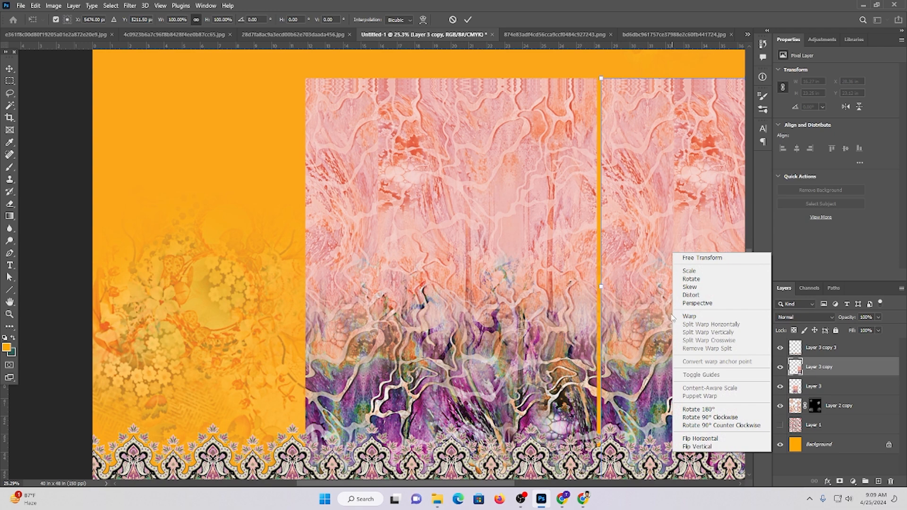
click(700, 438)
key(Return)
Move the mirrored texture copy against the original panel's right edge, closing the orange gap between them
scroll(607, 316, down, 1)
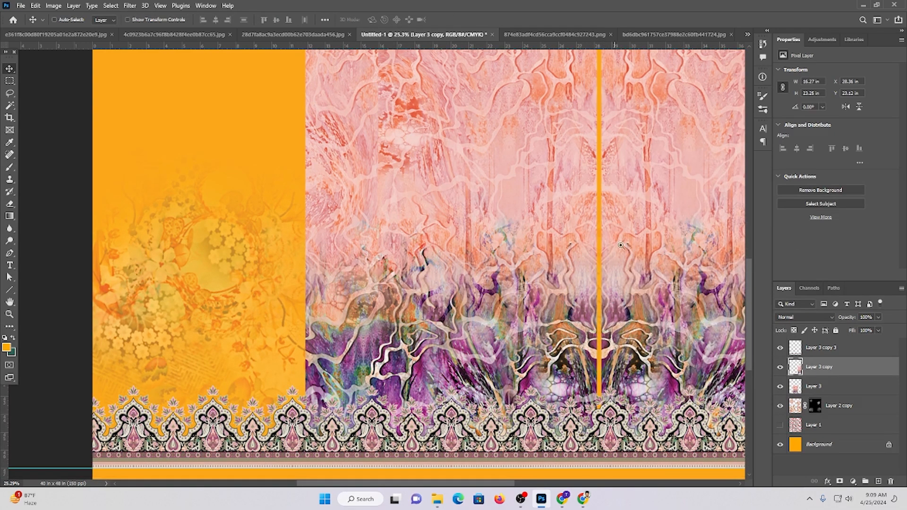
drag(616, 241, 695, 261)
drag(582, 268, 547, 267)
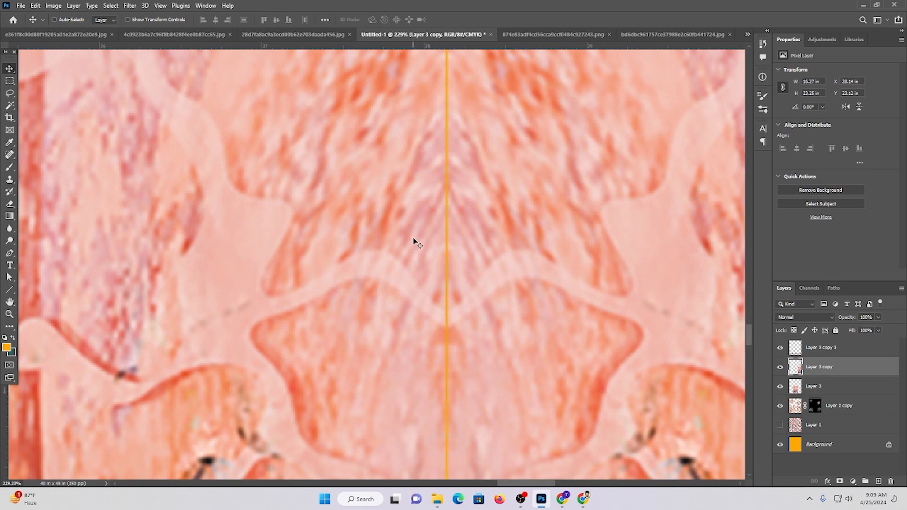
drag(573, 250, 507, 244)
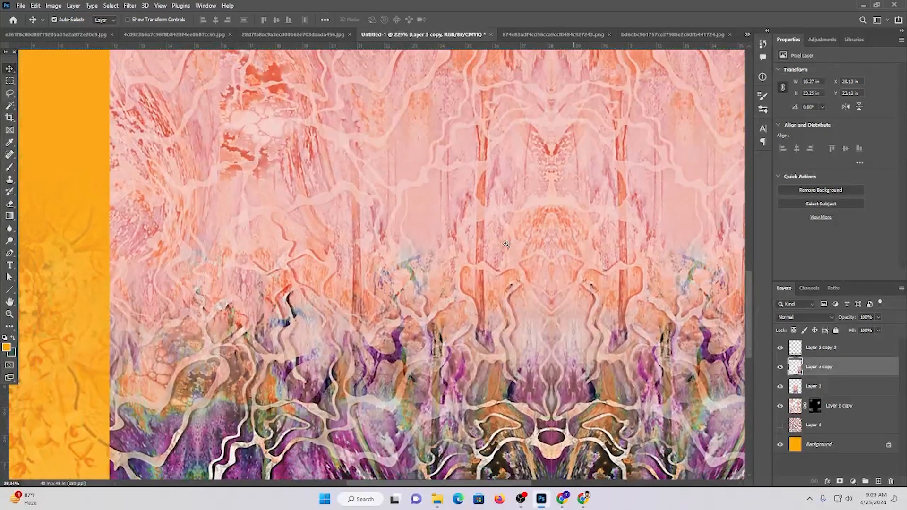
Select both texture panels, move them left within the canvas and merge them into one layer
ctrl+shift+click(471, 245)
drag(546, 271, 497, 261)
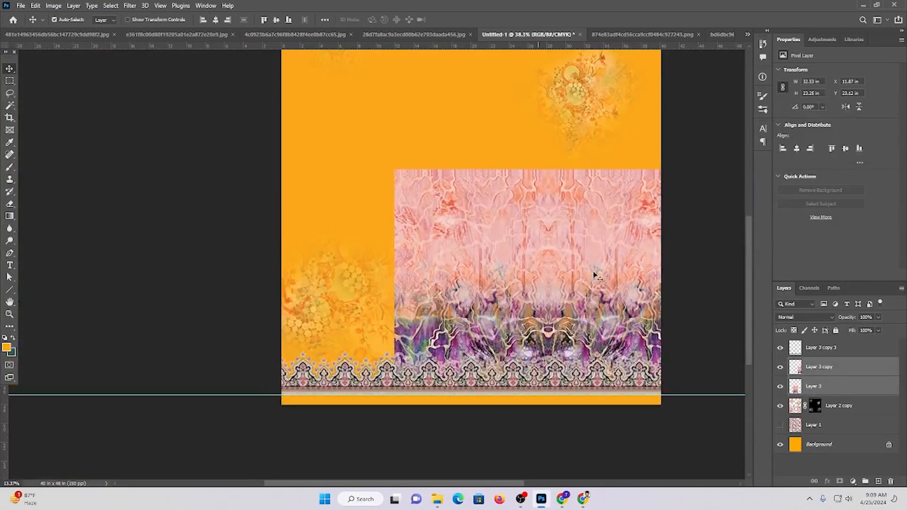
drag(588, 269, 484, 269)
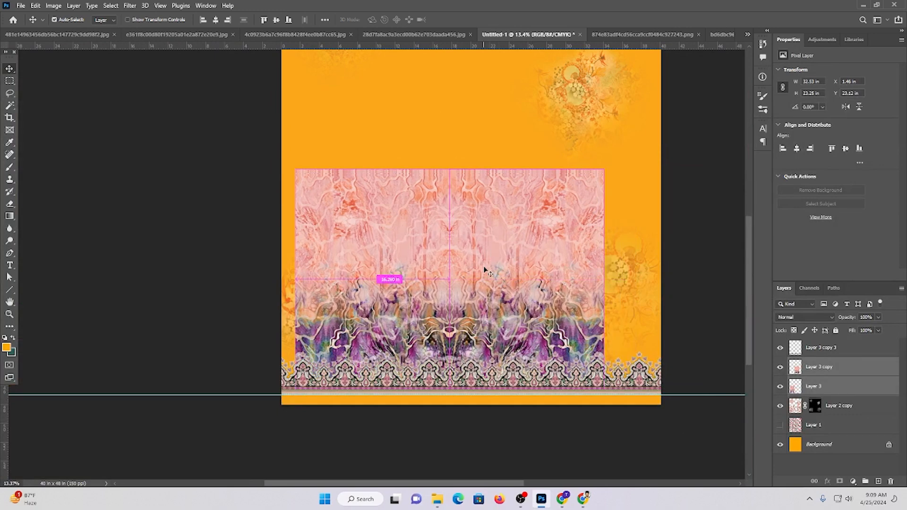
key(ctrl+e)
Scale the merged texture proportionally to the full 40 in canvas width and move it up so its bottom meets the border
key(ctrl+t)
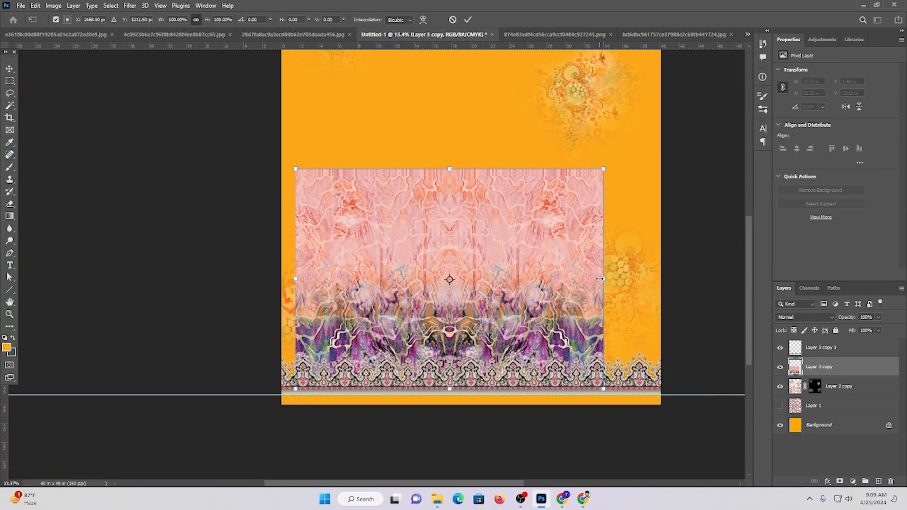
drag(603, 278, 660, 279)
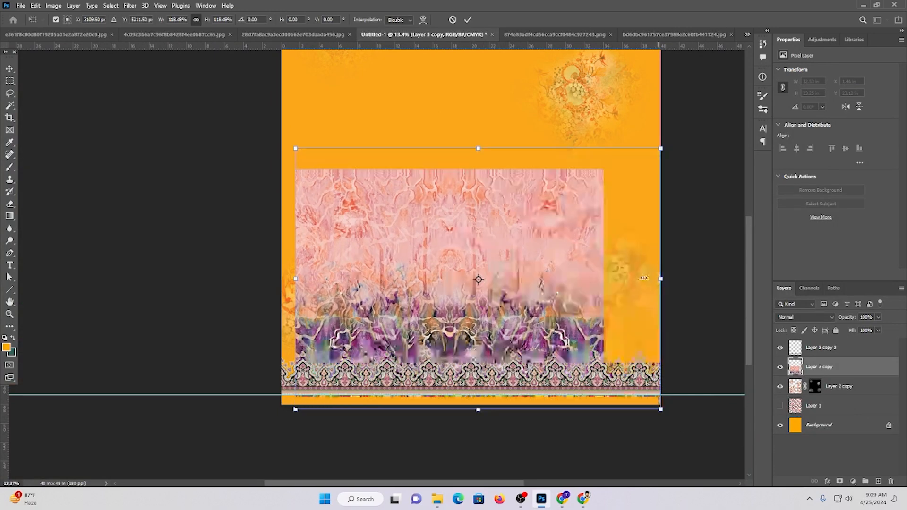
drag(295, 279, 282, 273)
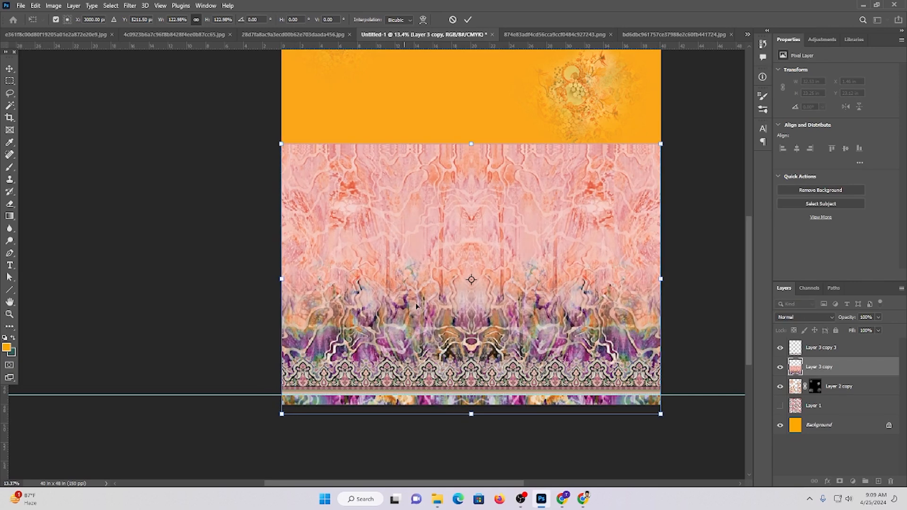
mouse_move(451, 314)
mouse_down()
mouse_move(451, 290)
mouse_move(447, 313)
mouse_up()
key(Return)
Add a black layer mask that hides the whole merged texture layer
scroll(556, 270, down, 3)
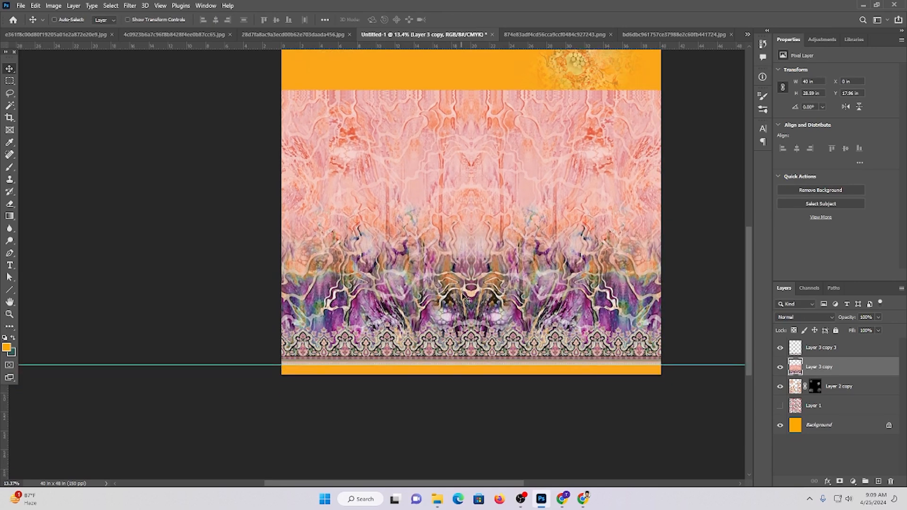
drag(556, 270, 526, 271)
drag(491, 158, 505, 206)
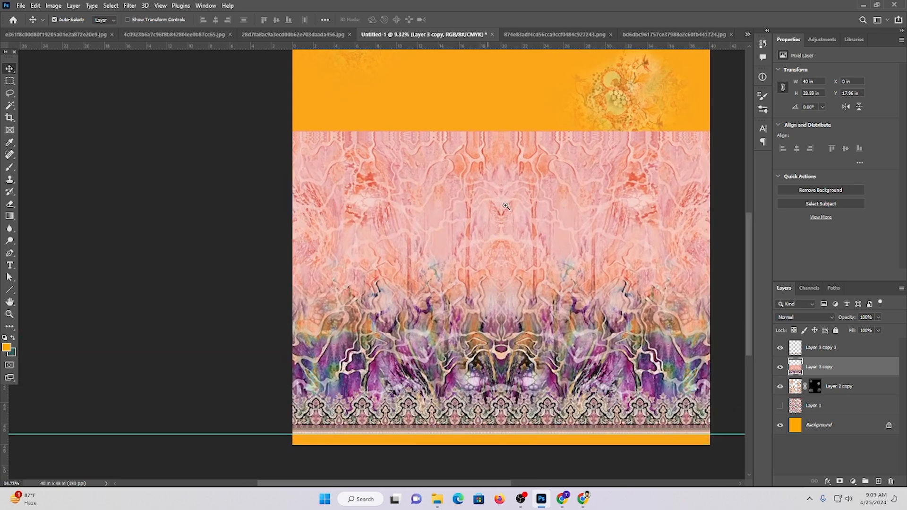
alt+click(839, 482)
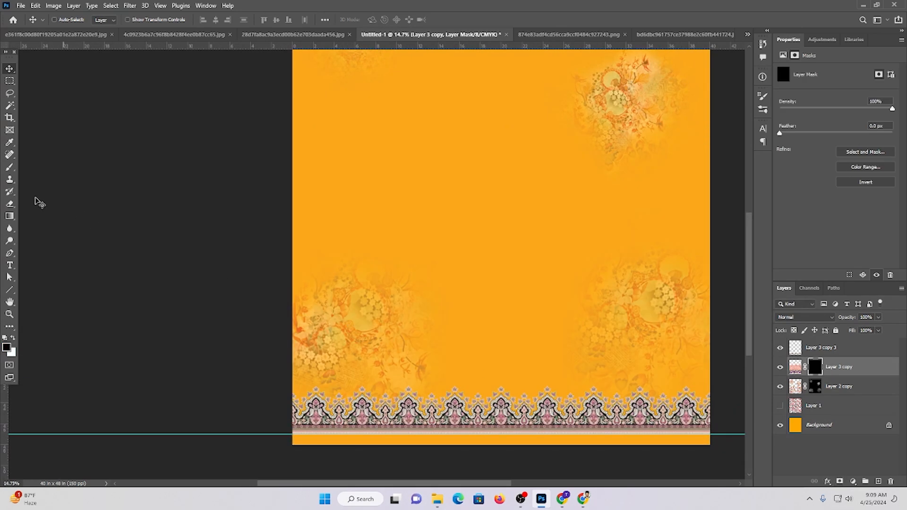
Paint white on the mask at 46% opacity to reveal the texture down the centre and across both sides
click(6, 169)
click(13, 338)
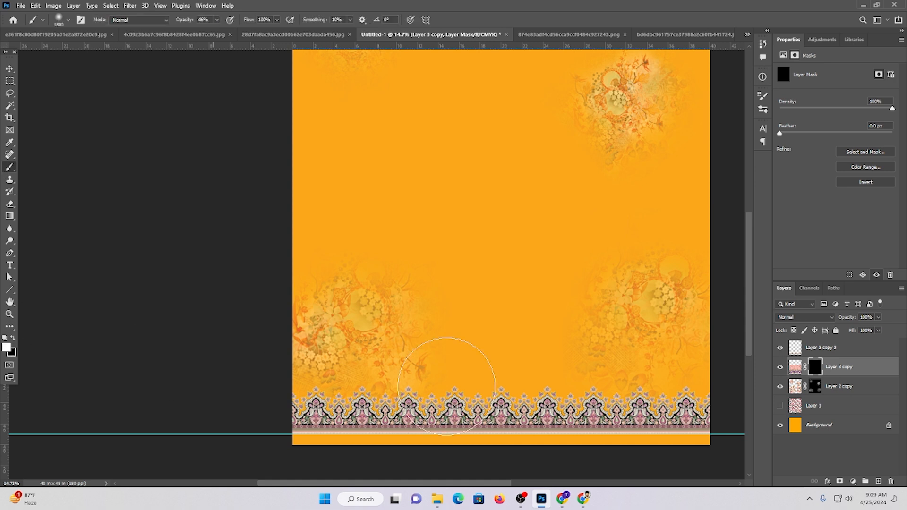
drag(543, 349, 388, 349)
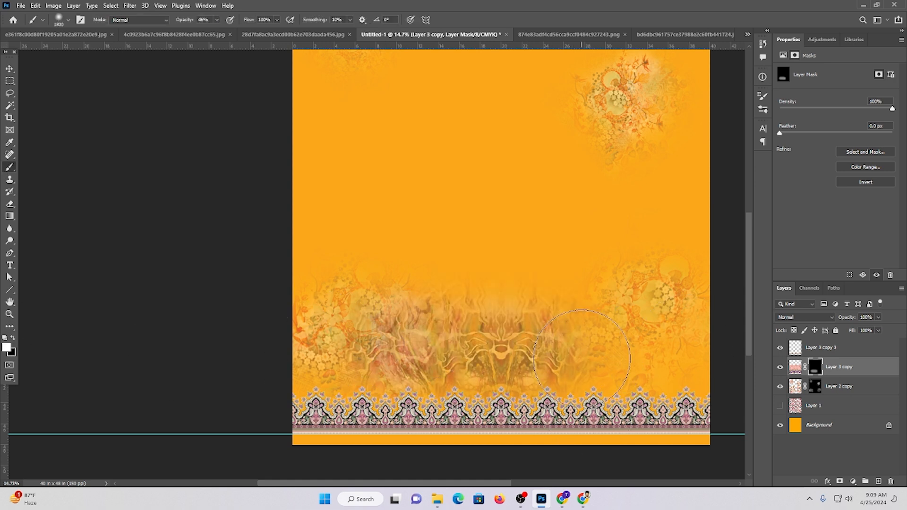
key(ctrl+z)
drag(505, 297, 486, 484)
mouse_move(447, 400)
mouse_down()
mouse_move(563, 270)
mouse_move(537, 298)
mouse_move(529, 160)
mouse_up()
mouse_move(458, 240)
mouse_down()
mouse_move(430, 410)
mouse_move(410, 258)
mouse_move(421, 240)
mouse_move(261, 253)
mouse_move(207, 319)
mouse_up()
drag(645, 263, 844, 263)
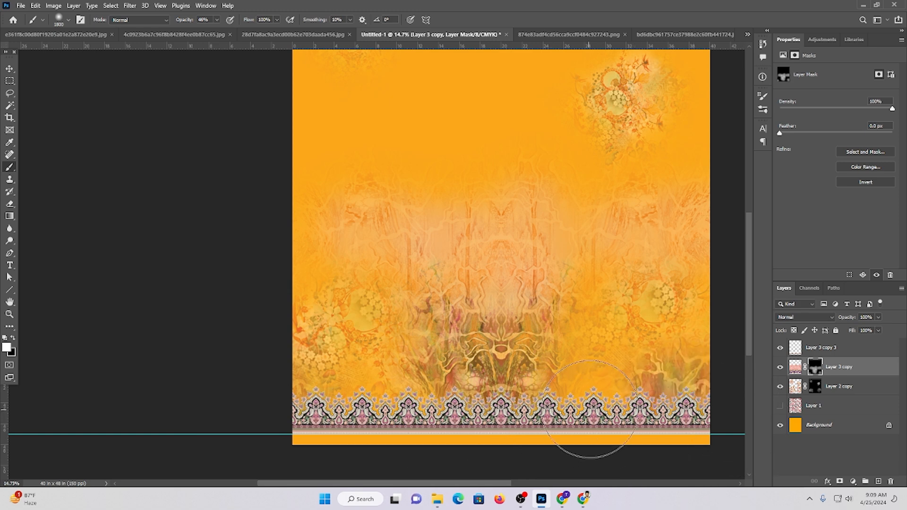
Lower the brush opacity to 19% and paint white to faintly reveal the texture above the border and at the sides
scroll(592, 402, up, 2)
drag(630, 373, 475, 342)
key(ctrl+z)
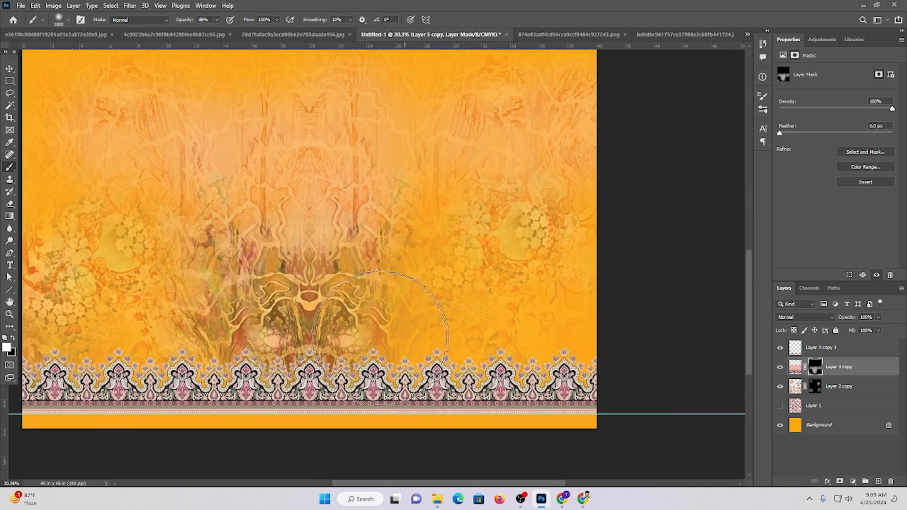
drag(382, 345, 530, 346)
click(217, 19)
drag(216, 30, 206, 32)
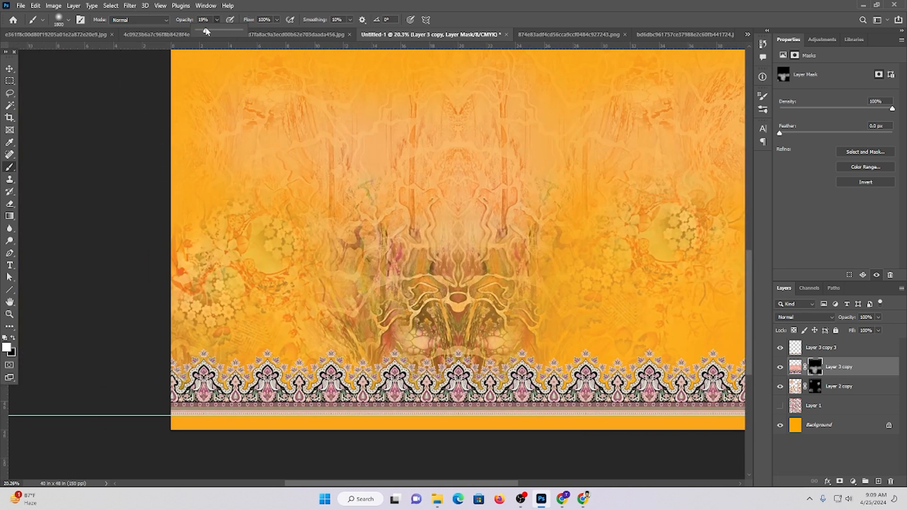
drag(520, 378, 385, 347)
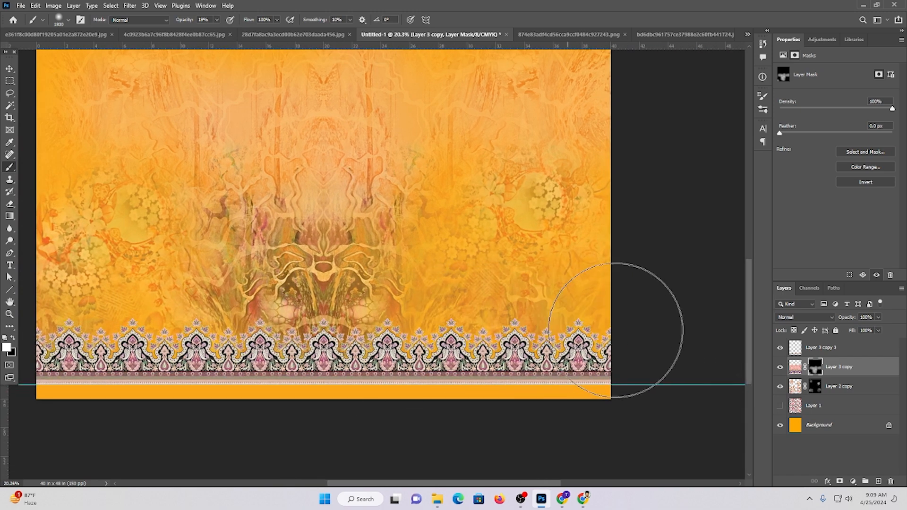
drag(473, 145, 483, 281)
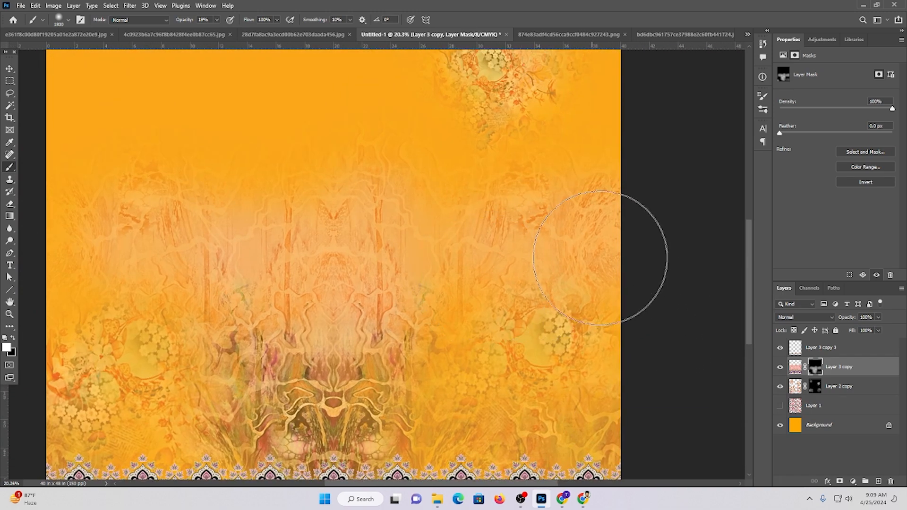
drag(355, 311, 709, 286)
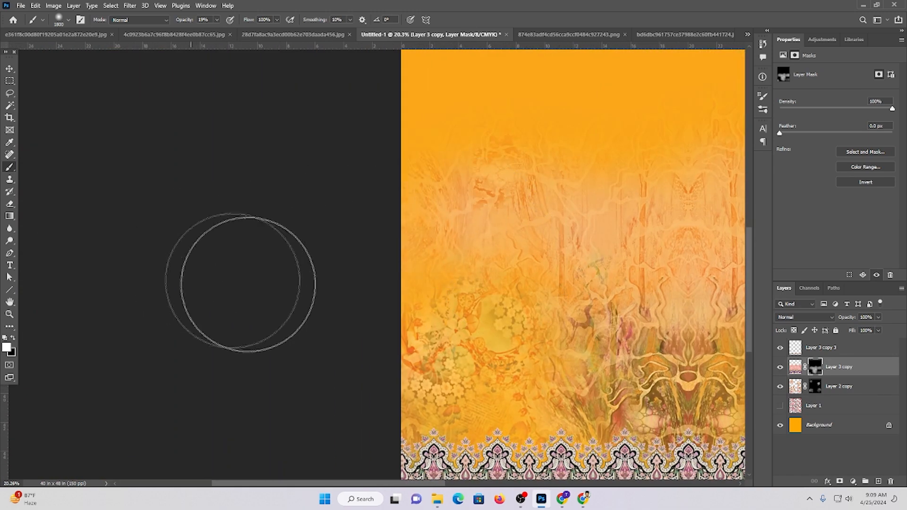
drag(375, 268, 349, 266)
drag(561, 289, 588, 318)
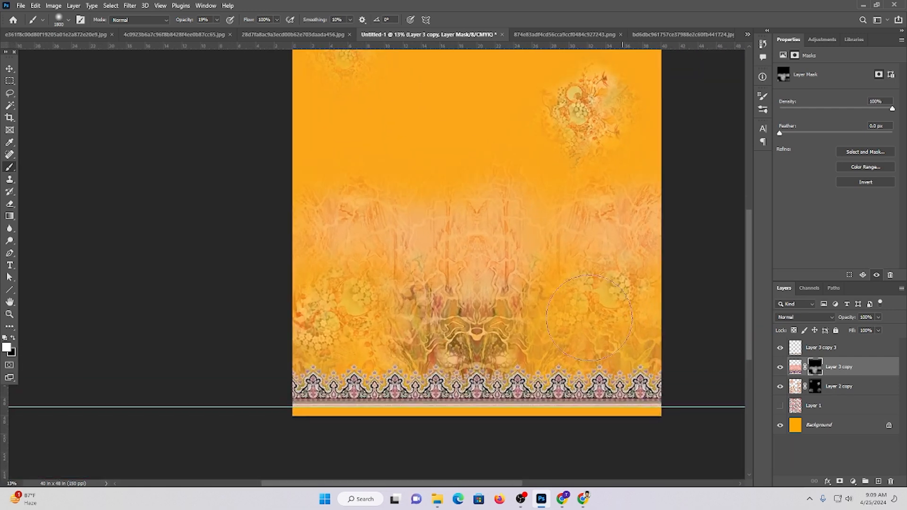
Recolour the texture layer's image with Hue/Saturation, shifting the hue to +32 and raising the saturation
click(9, 69)
scroll(444, 288, up, 3)
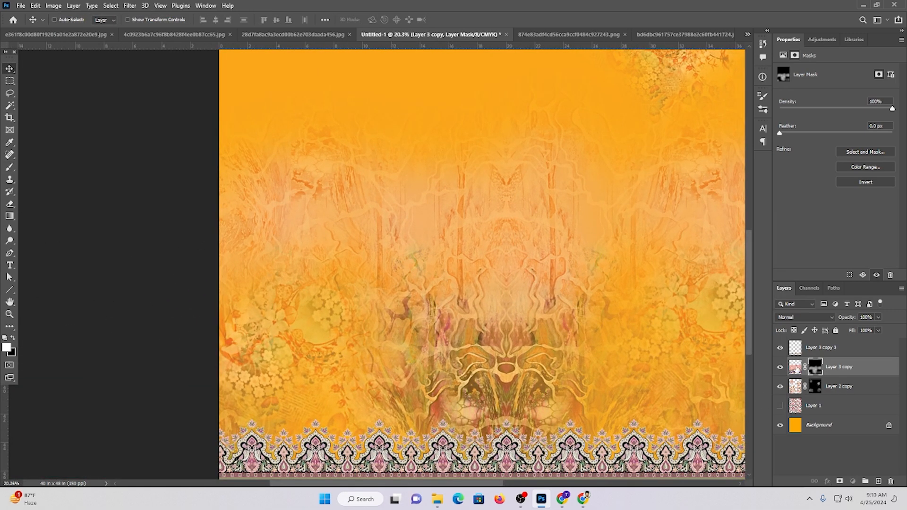
click(796, 366)
key(ctrl+u)
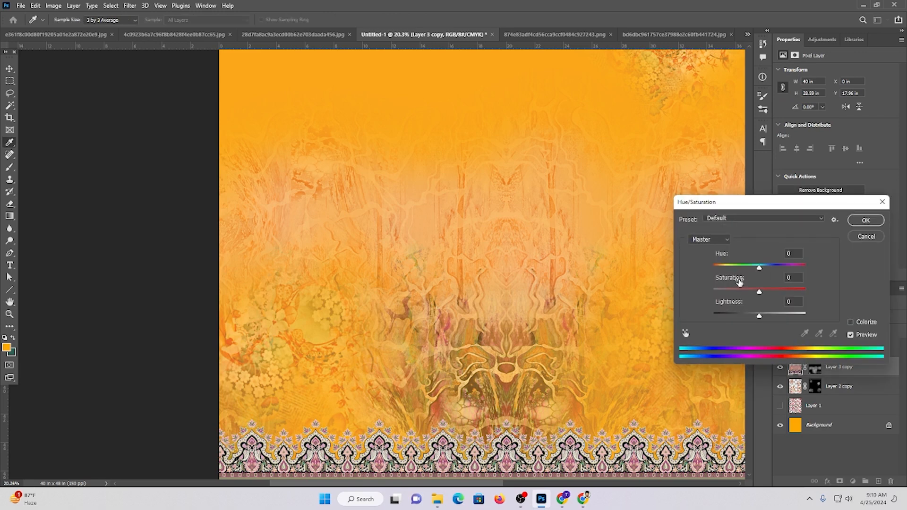
mouse_move(759, 268)
mouse_down()
mouse_move(735, 266)
mouse_move(783, 257)
mouse_move(775, 263)
mouse_up()
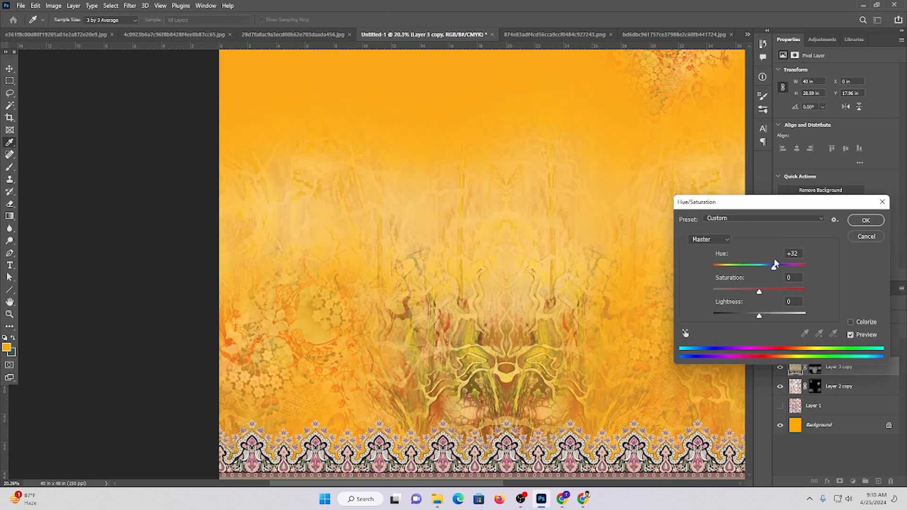
click(775, 290)
click(865, 221)
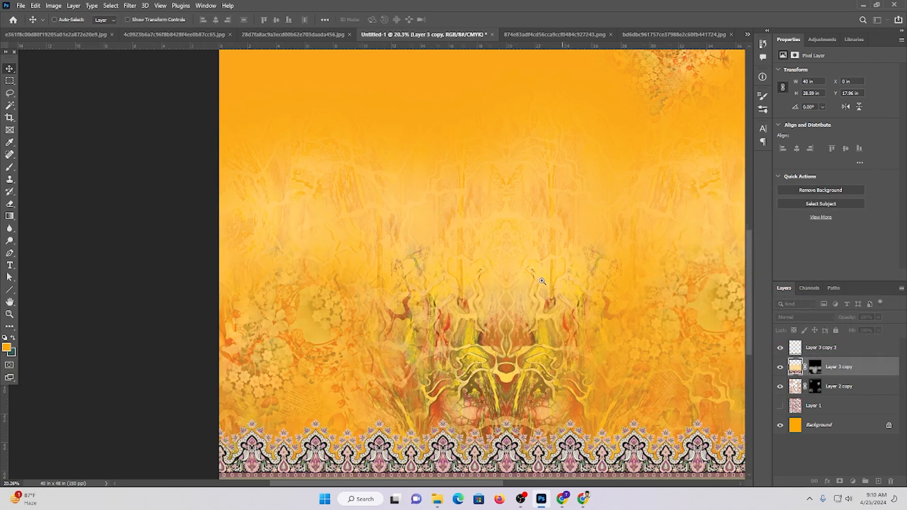
Examine the textile design and what the Layer 2 copy flower motifs contribute by hiding and showing that layer
drag(542, 281, 510, 271)
scroll(543, 198, down, 2)
drag(562, 155, 579, 196)
scroll(572, 207, down, 3)
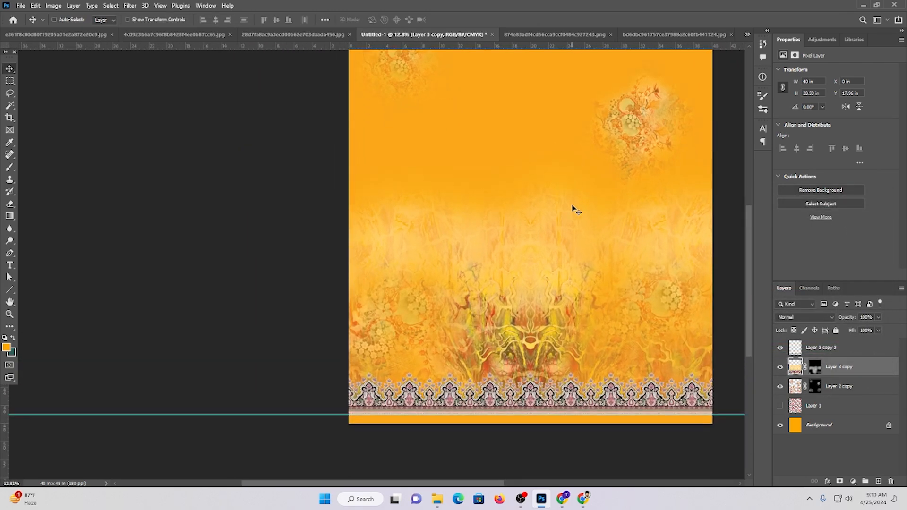
key(ctrl+0)
scroll(433, 286, down, 2)
drag(267, 320, 287, 318)
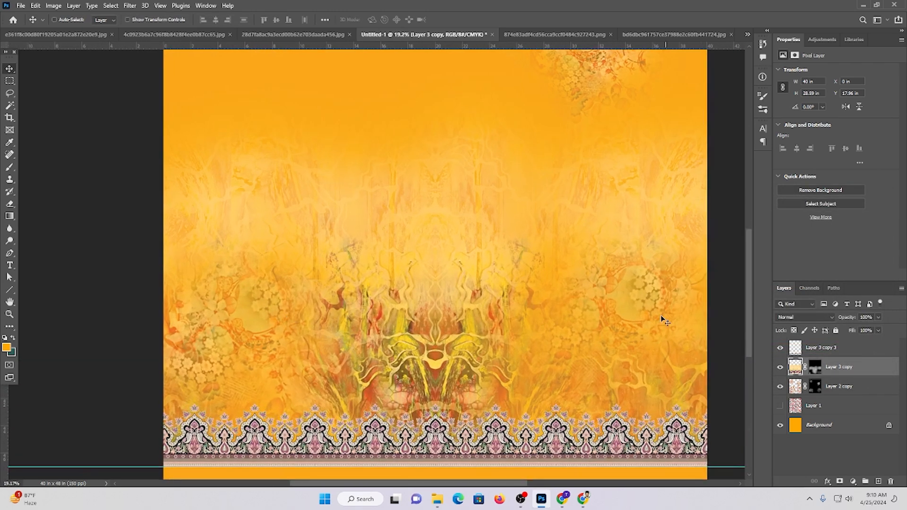
ctrl+click(638, 305)
click(778, 388)
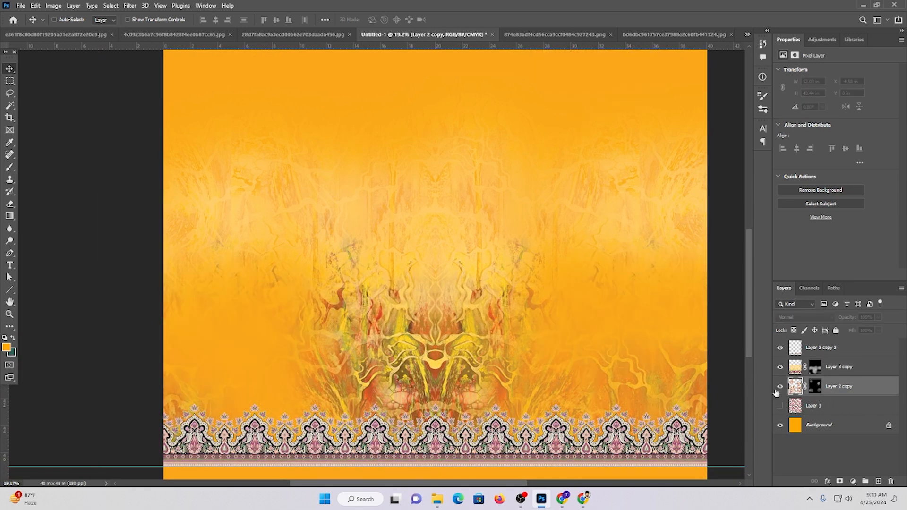
click(778, 388)
Try alternative blend modes such as Subtract and Luminosity on the Layer 2 copy flower motifs
key(ctrl+u)
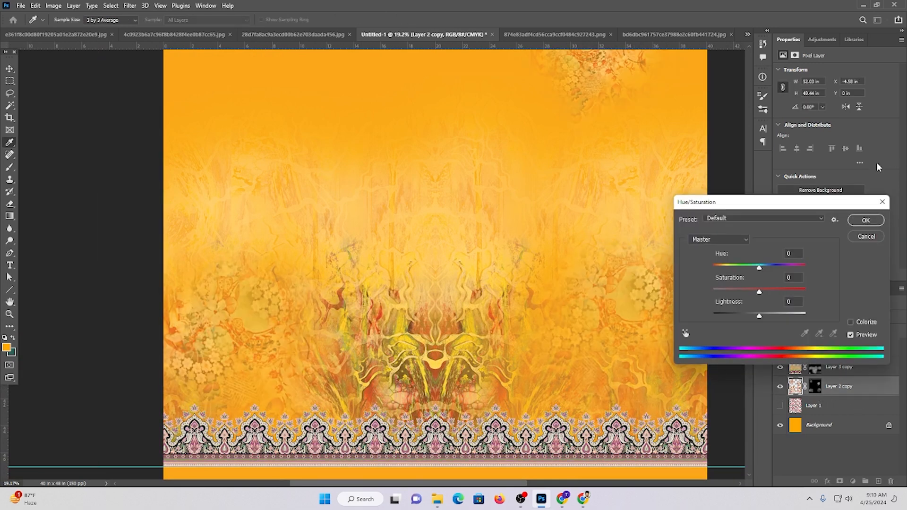
click(882, 203)
click(798, 318)
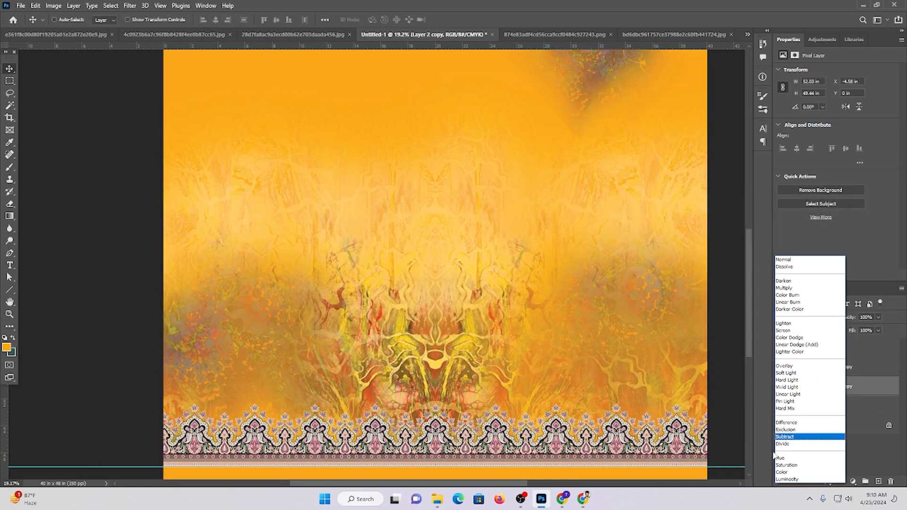
key(Escape)
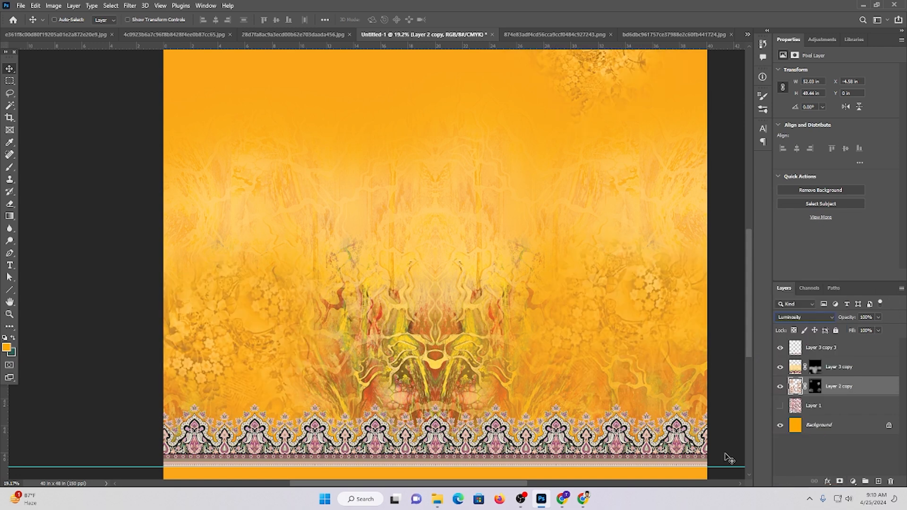
scroll(594, 325, down, 2)
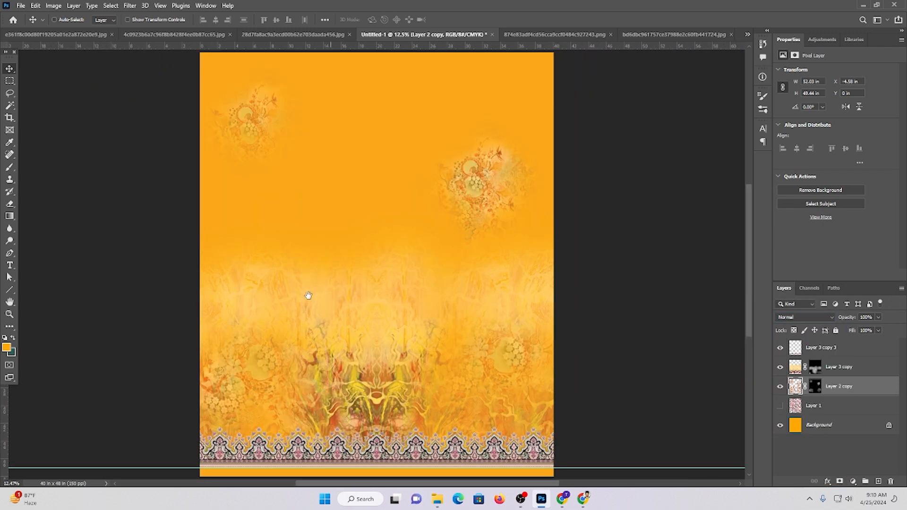
Shift the hue of the ornamental border along the design's lower edge slightly with Hue/Saturation
drag(308, 295, 581, 296)
scroll(449, 333, down, 2)
drag(348, 409, 405, 405)
ctrl+click(440, 378)
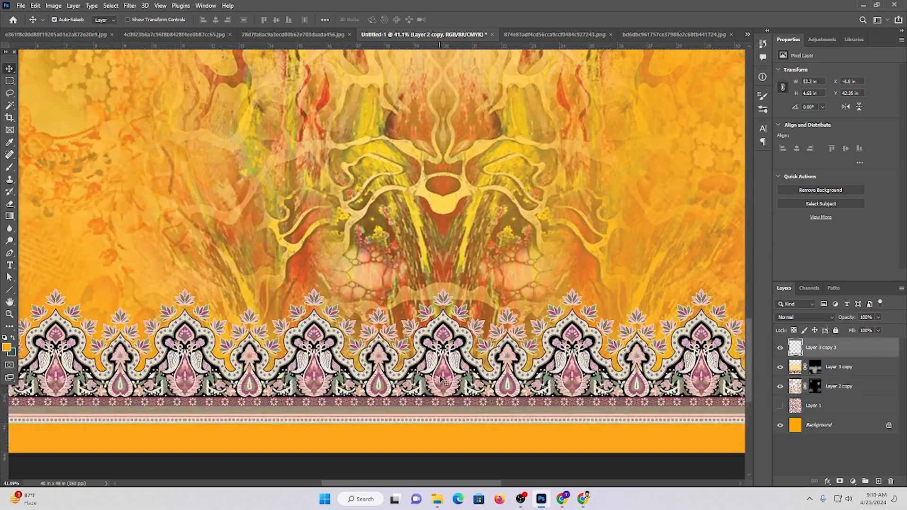
key(ctrl+u)
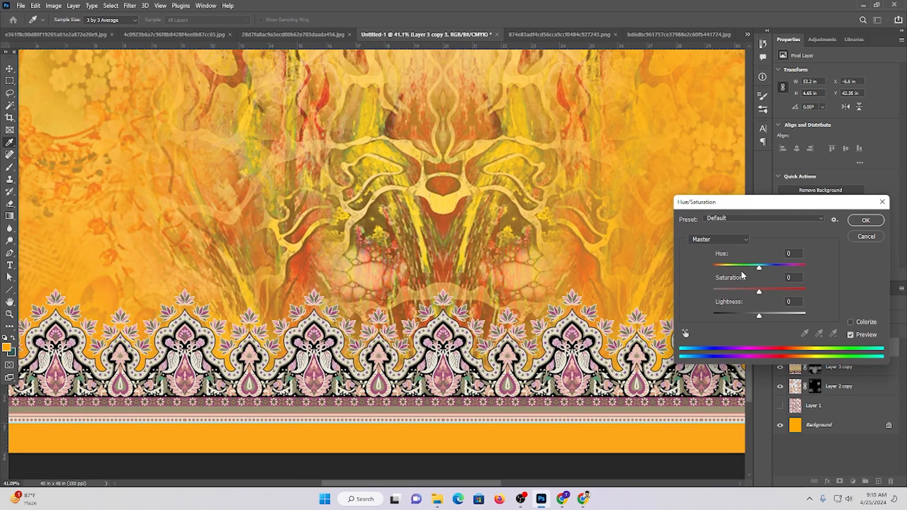
mouse_move(759, 268)
mouse_down()
mouse_move(741, 265)
mouse_move(776, 267)
mouse_move(764, 279)
mouse_up()
click(857, 223)
key(ctrl+0)
drag(359, 391, 517, 340)
scroll(545, 342, up, 1)
scroll(531, 294, up, 1)
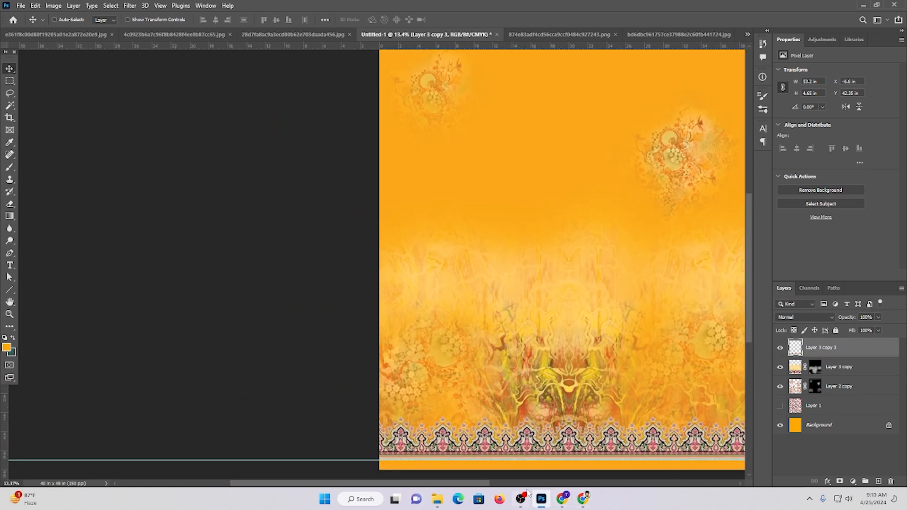
Find the chevron pattern among the open documents and resize the image to 2.5 inches high at 150 pixels/inch
click(528, 35)
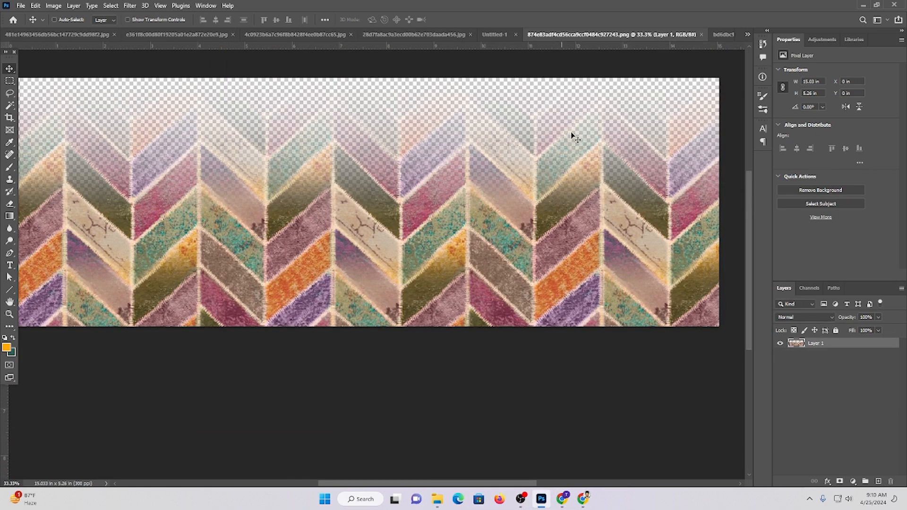
click(485, 34)
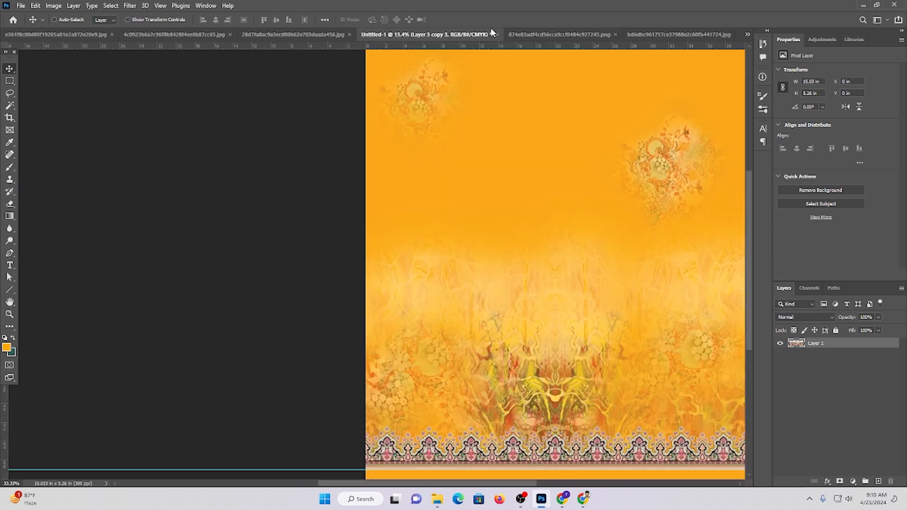
click(700, 33)
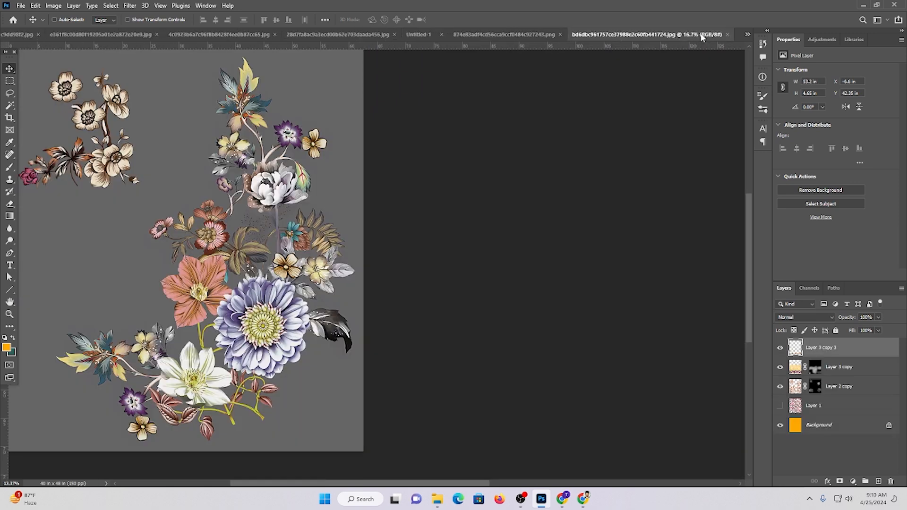
click(512, 35)
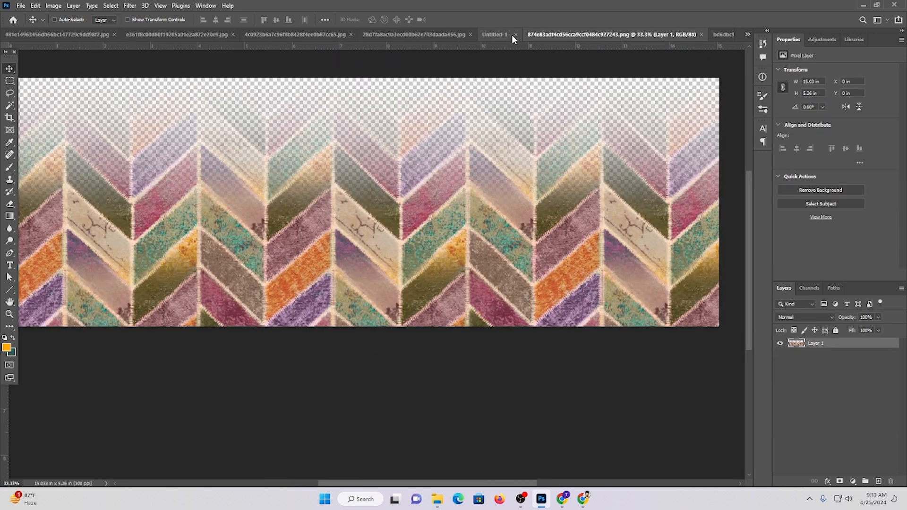
key(ctrl+alt+i)
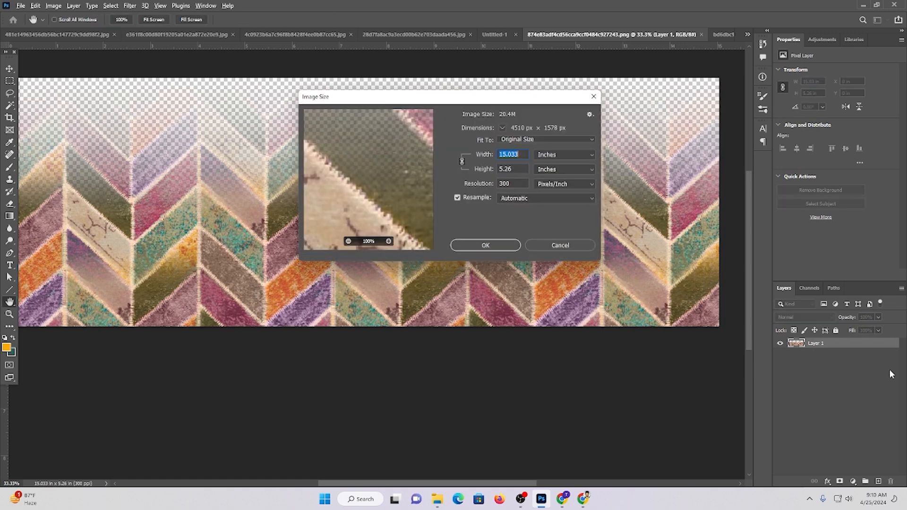
drag(510, 183, 499, 183)
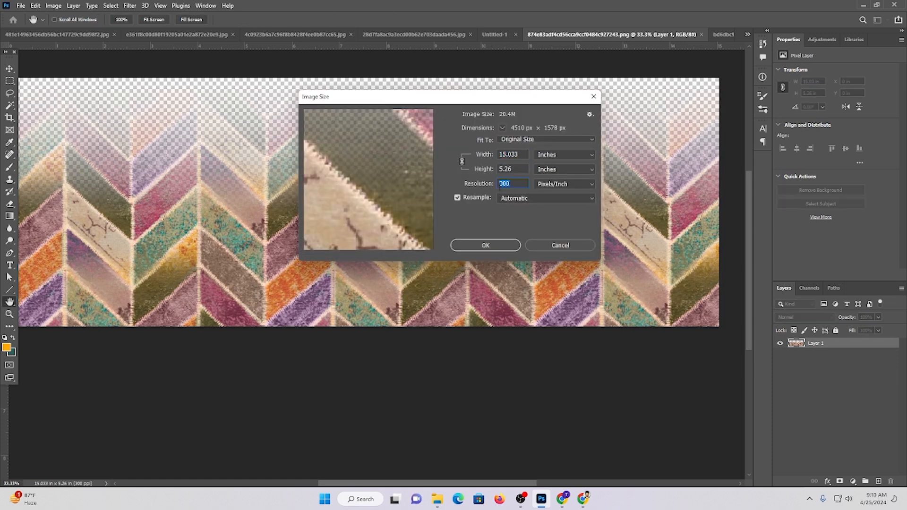
text(150)
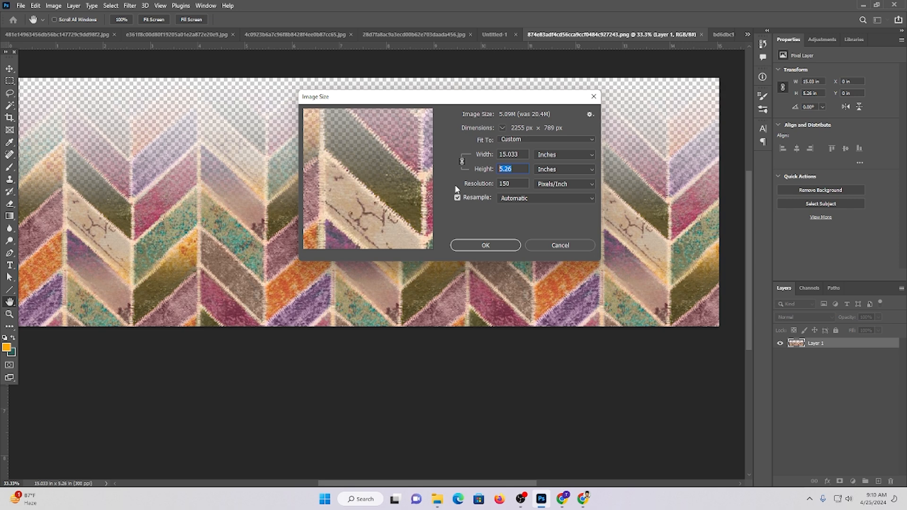
text(2.5)
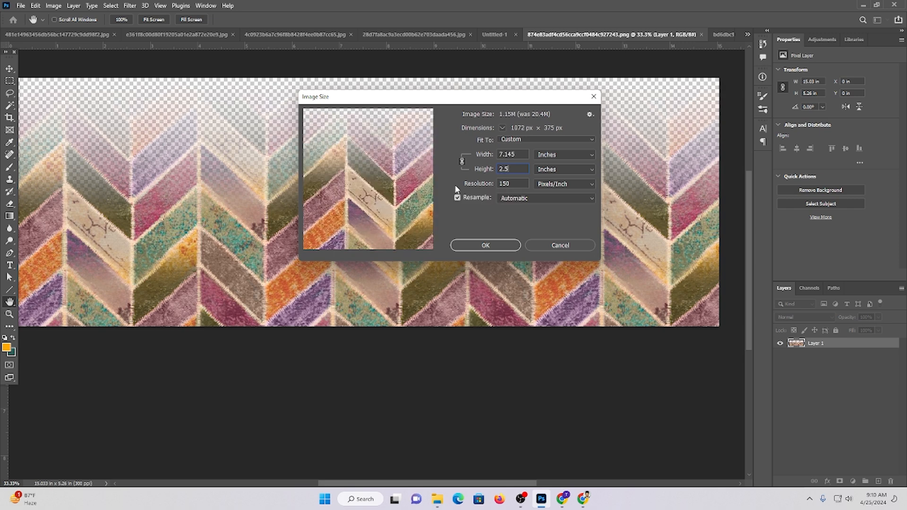
key(Return)
key(ctrl+0)
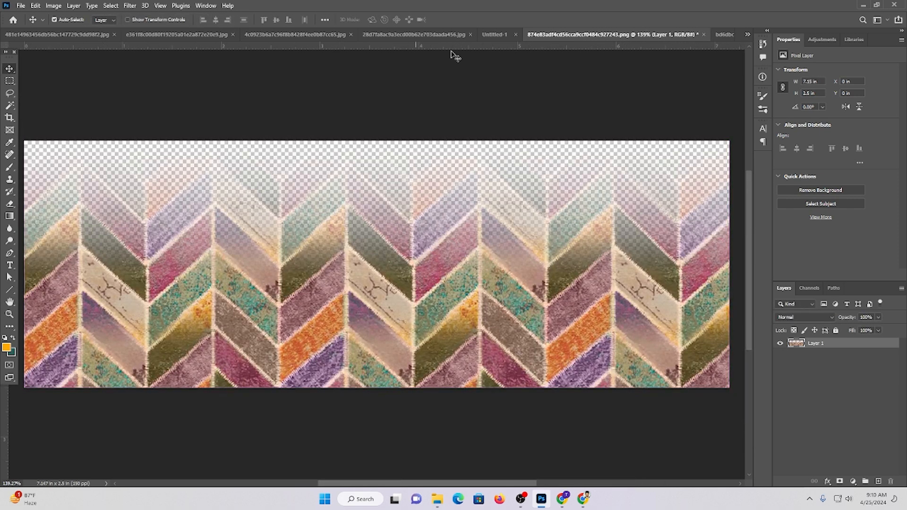
Copy the chevron strip into the Untitled-1 design and rotate it 90° counter-clockwise so it stands vertically
drag(496, 32, 494, 253)
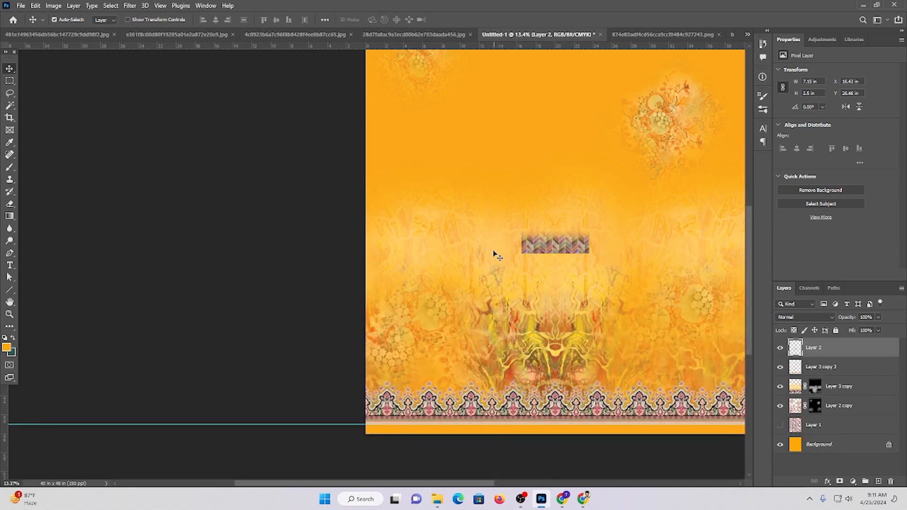
scroll(537, 238, down, 2)
key(ctrl+t)
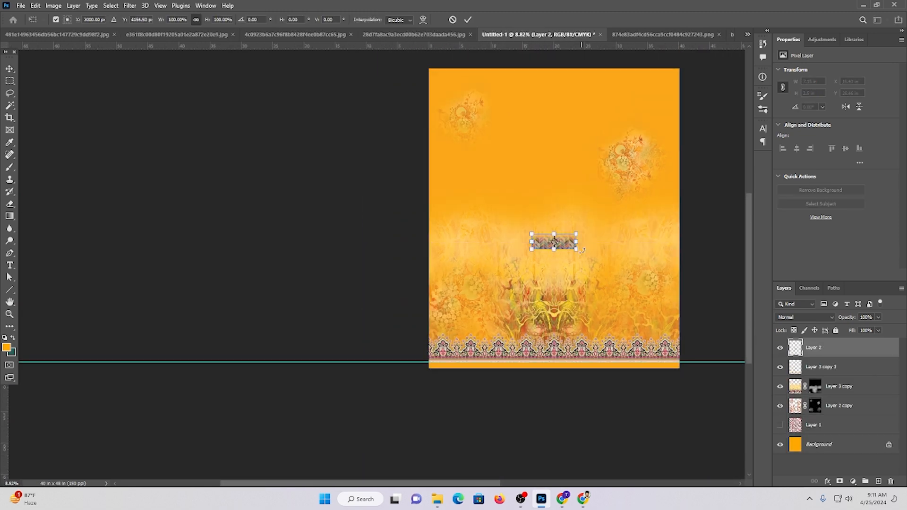
drag(602, 284, 584, 203)
key(Return)
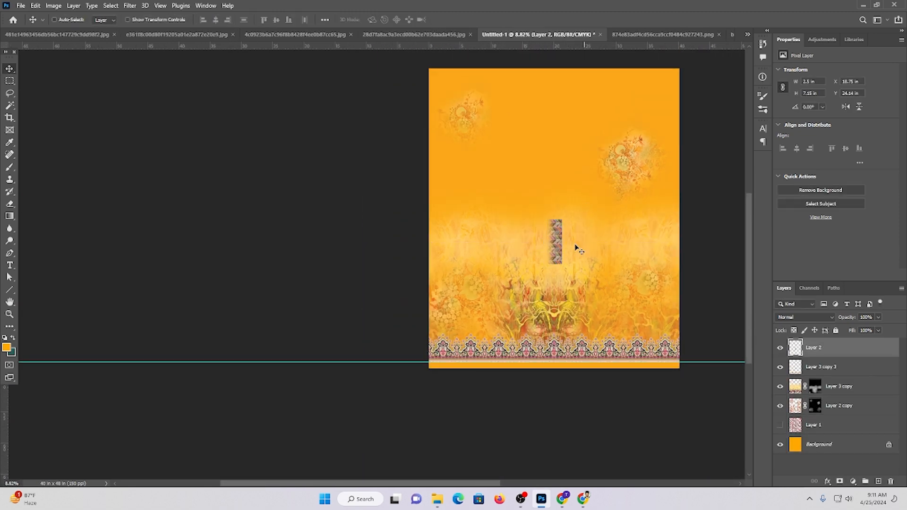
Duplicate the vertical chevron strip and place the copy directly above the original, end to end
scroll(563, 218, up, 1)
scroll(564, 218, up, 5)
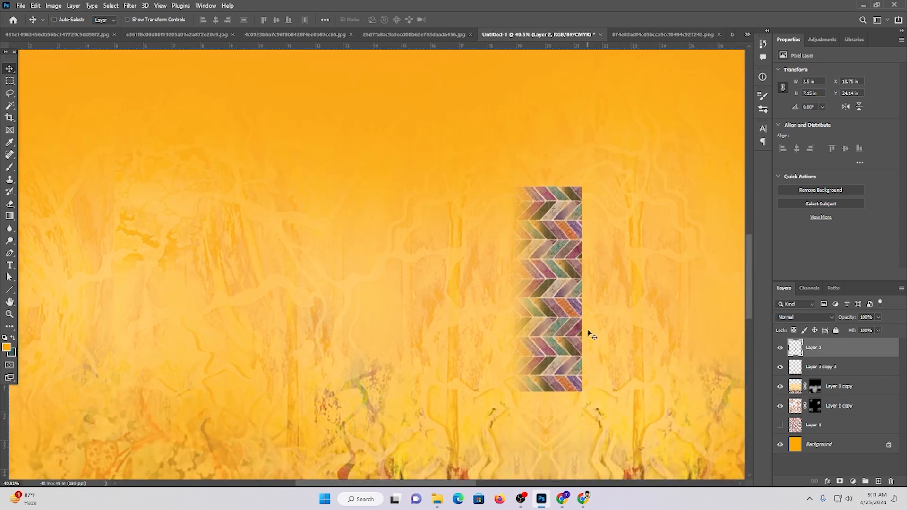
scroll(571, 359, down, 2)
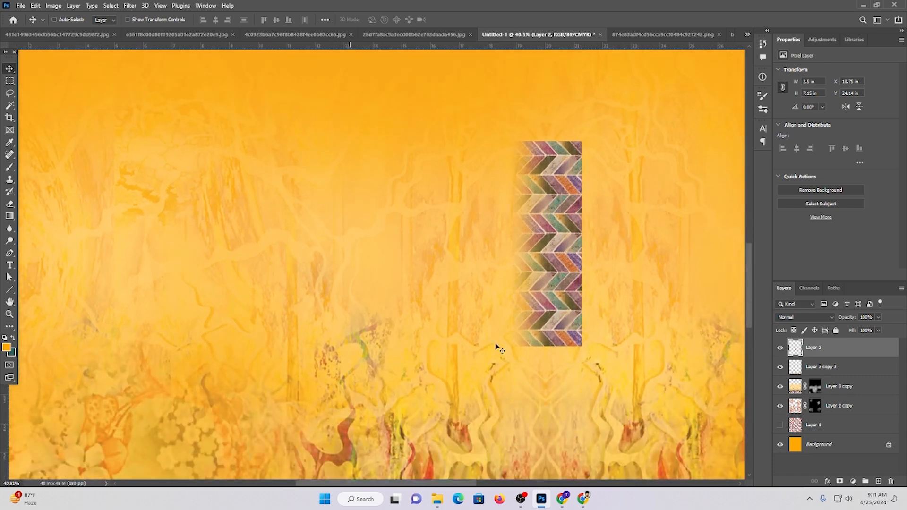
drag(582, 350, 608, 174)
scroll(607, 173, up, 5)
drag(543, 104, 542, 155)
Flip the upper chevron strip vertically and merge the two strips into one layer
key(ctrl+t)
right_click(543, 148)
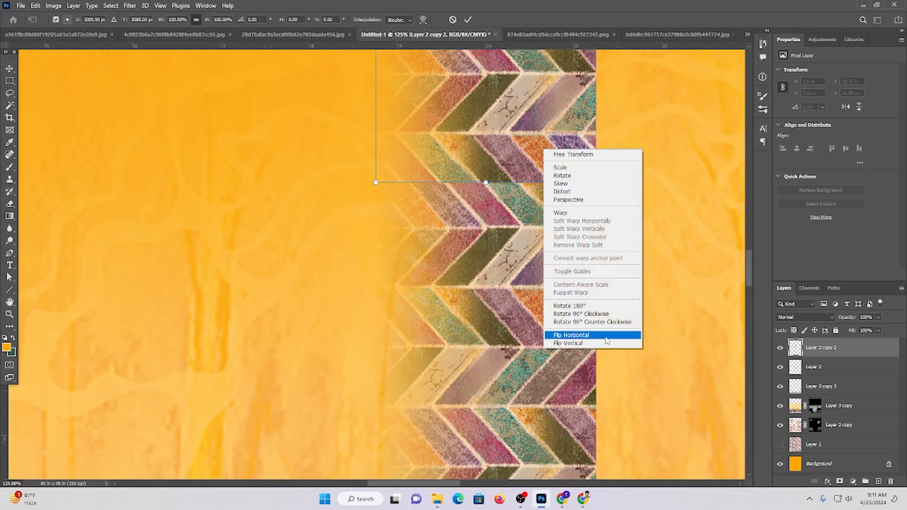
click(602, 343)
key(Return)
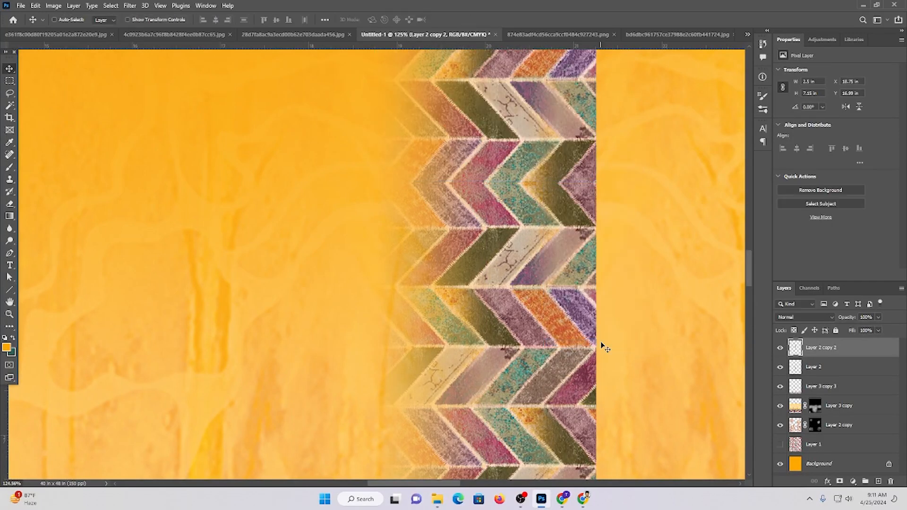
ctrl+shift+click(569, 314)
key(ctrl+e)
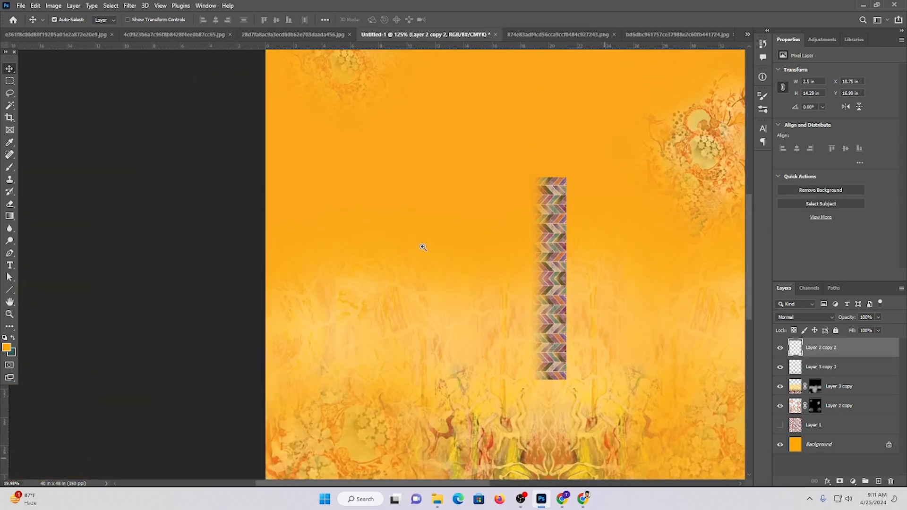
Select a tall rectangle about 2.1 by 18.2 inches overlapping the chevron strip's right edge and feather it by 0.6 pixels
scroll(423, 247, down, 6)
scroll(591, 280, up, 3)
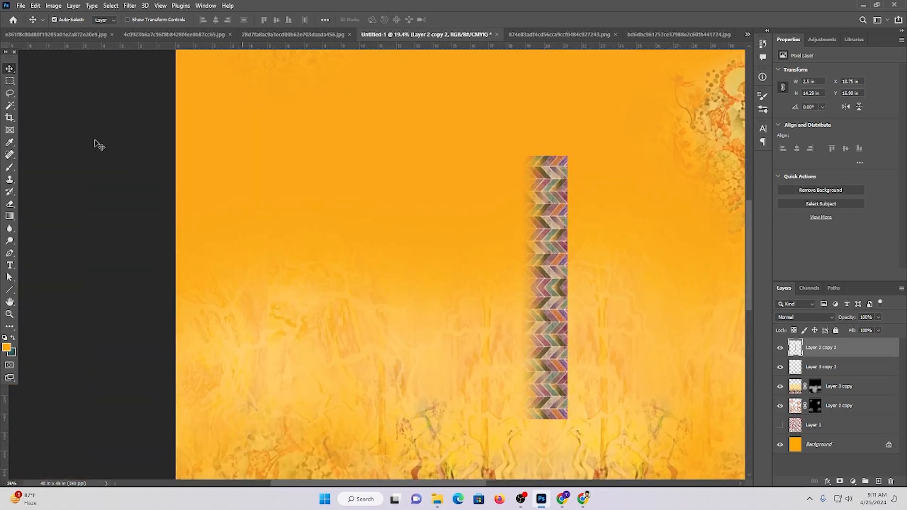
click(10, 81)
drag(601, 457, 564, 123)
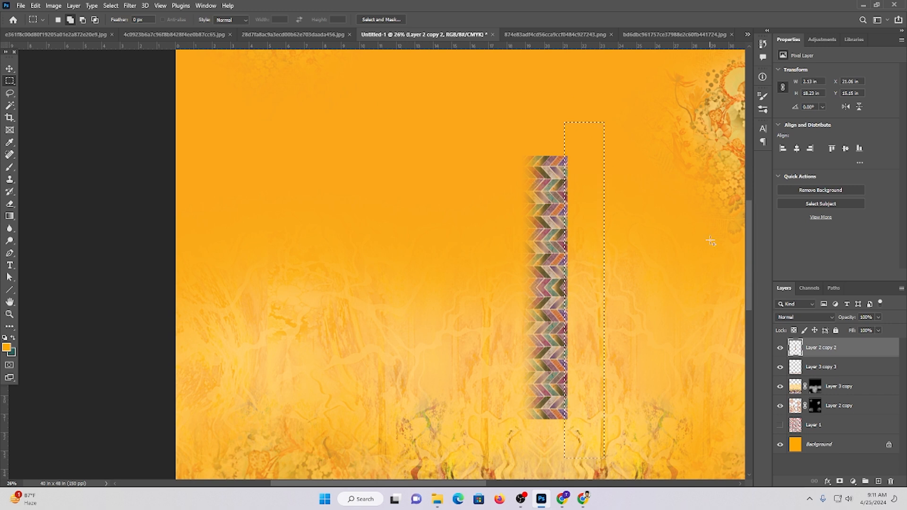
key(shift+F6)
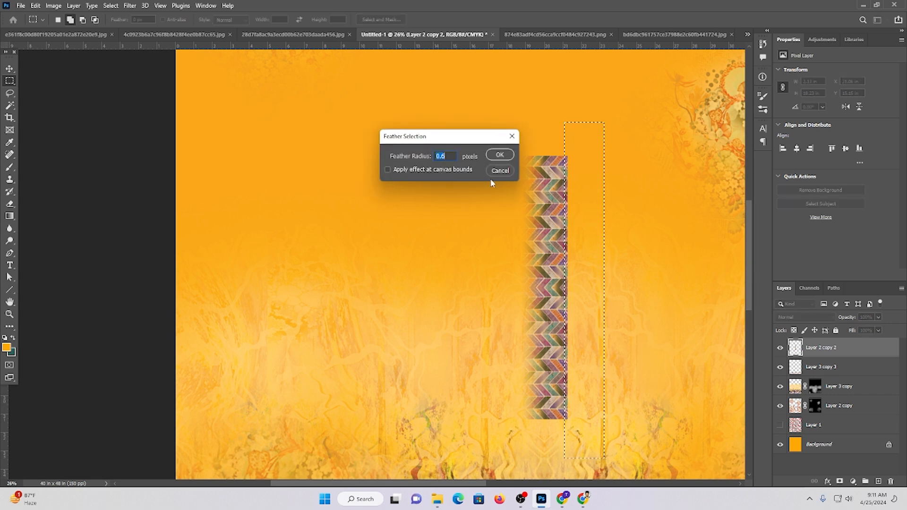
click(499, 155)
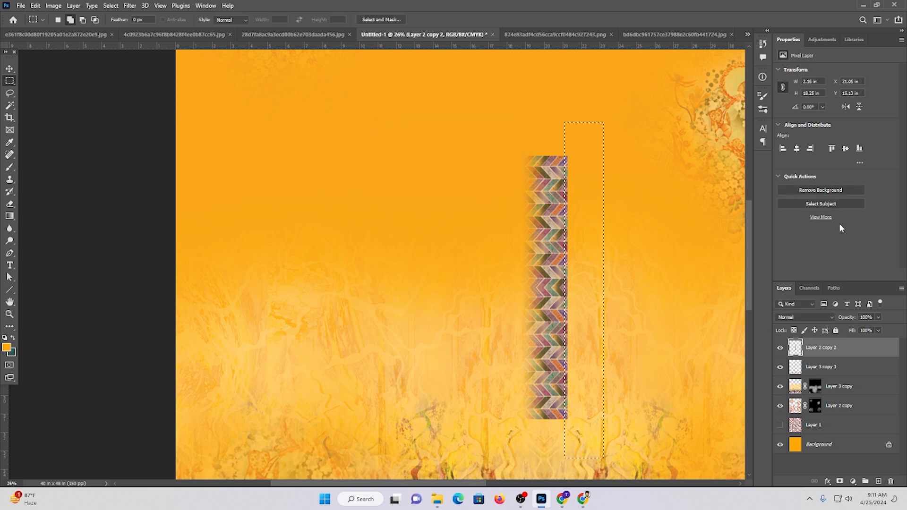
Try to soften the chevron strip's right edge by feathering the selection more strongly and deleting its contents
key(shift+F6)
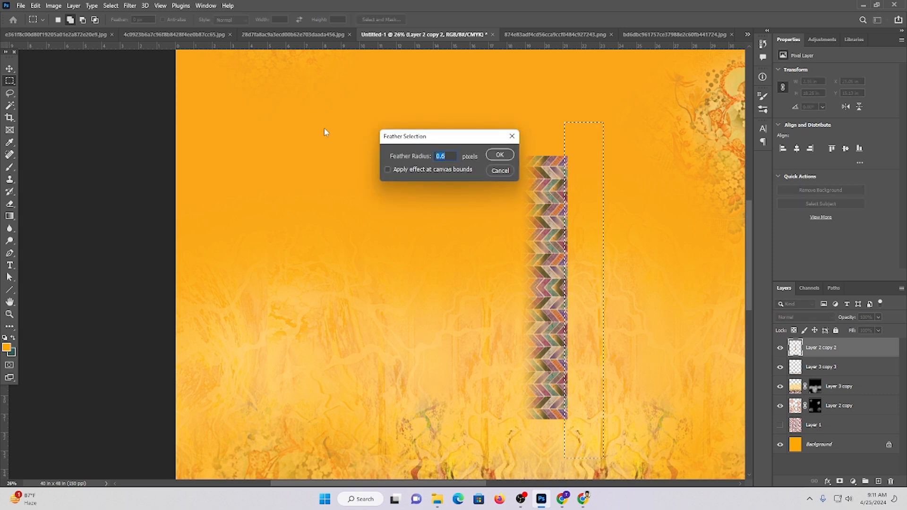
key(Return)
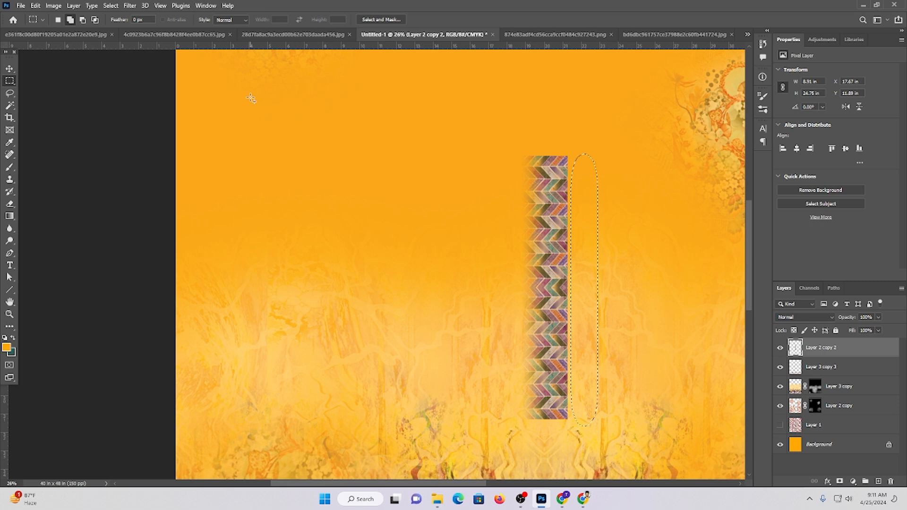
key(Delete)
key(ctrl+z)
Erase lightly along the upper part of the chevron strip's right edge with a 200 px Eraser at 34% opacity
drag(584, 172, 632, 247)
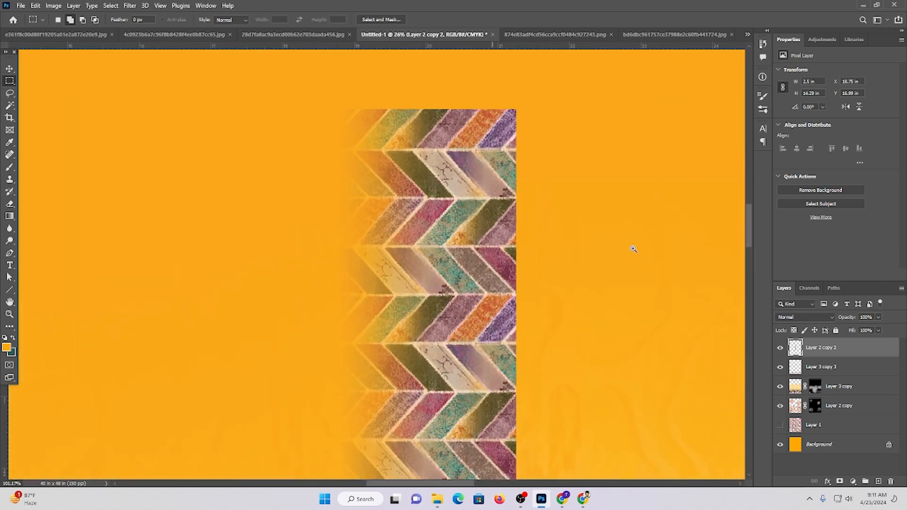
click(10, 204)
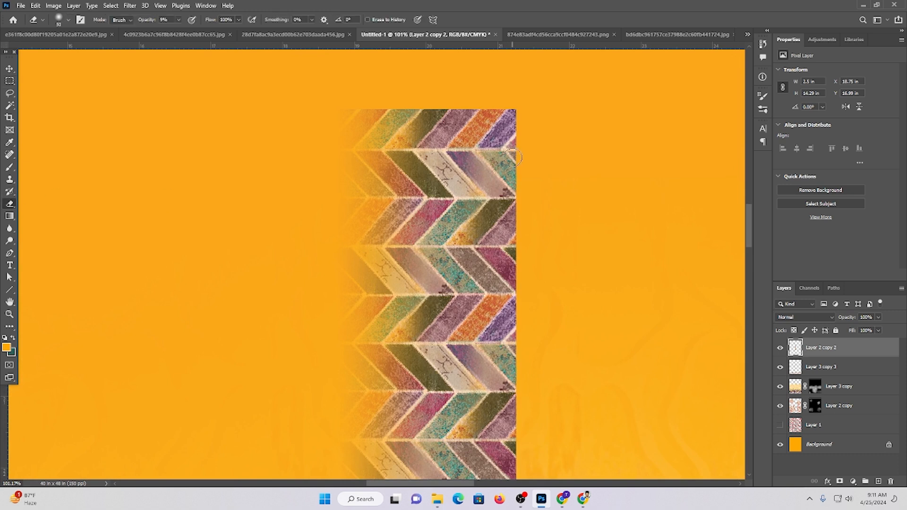
click(179, 20)
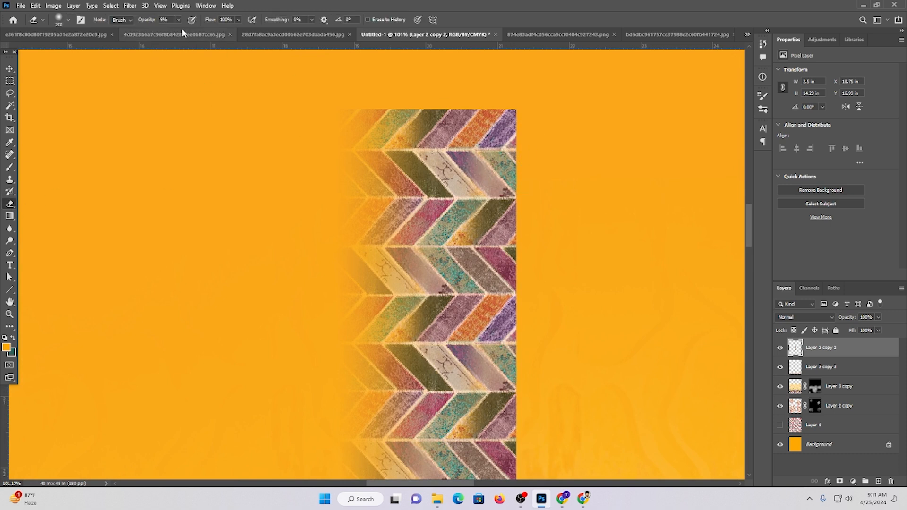
click(190, 30)
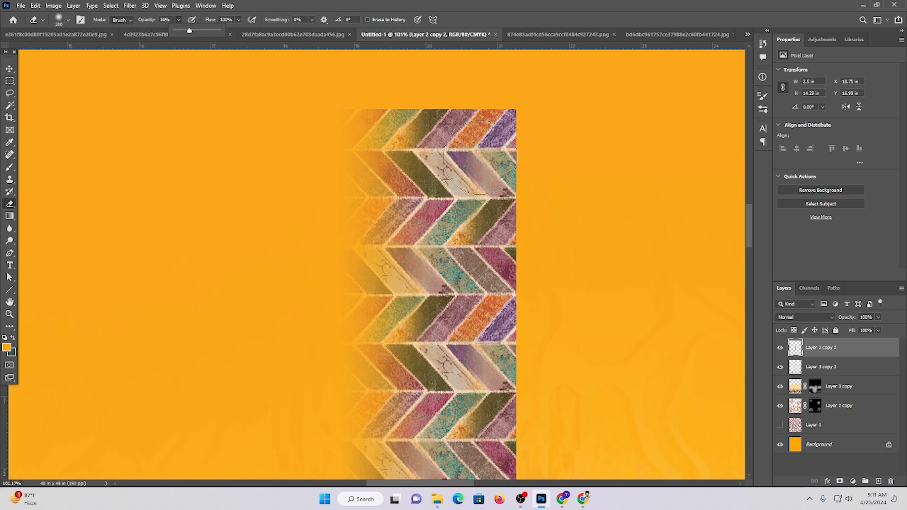
mouse_move(522, 116)
mouse_down()
mouse_move(518, 303)
mouse_move(505, 129)
mouse_up()
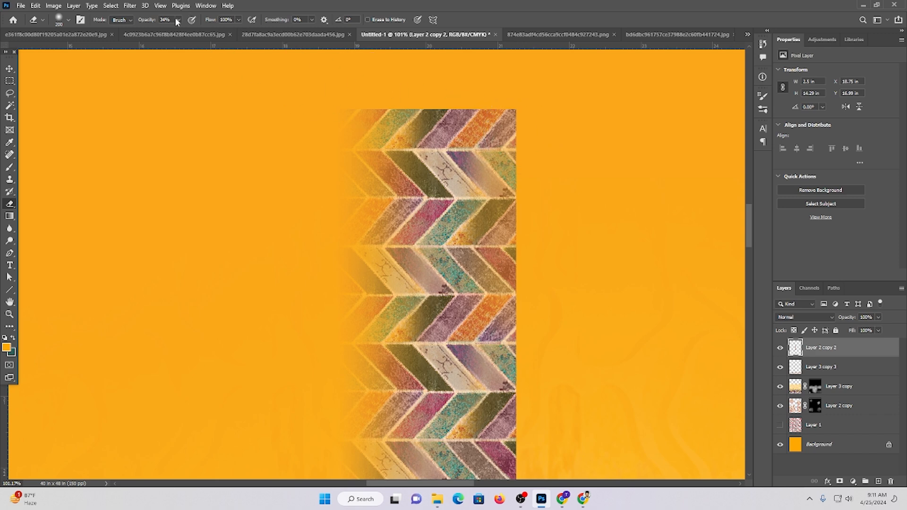
Raise the Eraser's opacity to 47% and fade the chevron strip's right edge along its full length
mouse_move(523, 121)
mouse_down()
mouse_move(519, 229)
mouse_move(536, 227)
mouse_move(523, 352)
mouse_move(552, 235)
mouse_move(552, 375)
mouse_move(557, 299)
mouse_up()
key(space)
scroll(552, 234, down, 3)
key(space)
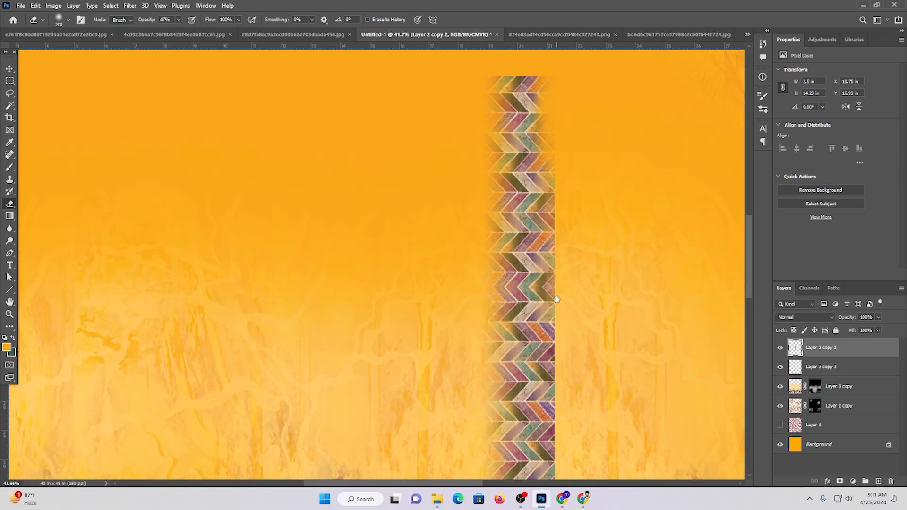
key(space)
drag(545, 142, 551, 404)
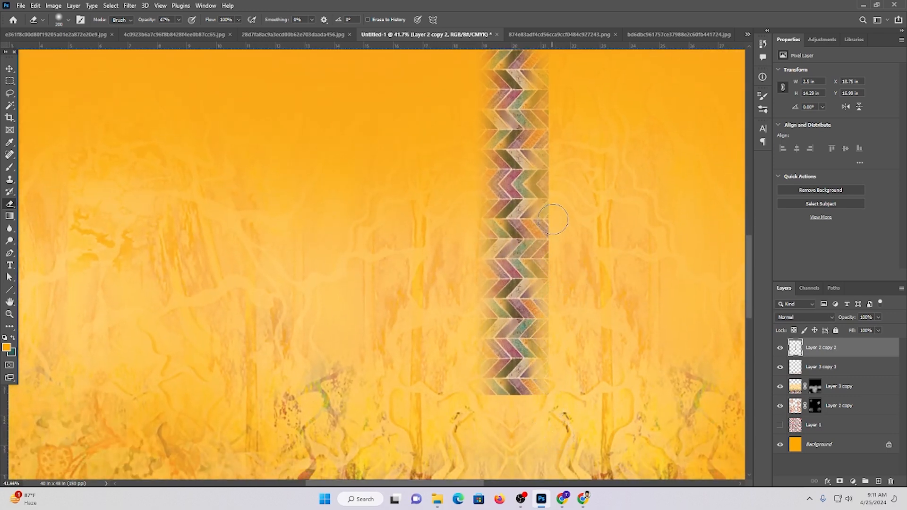
drag(558, 223, 545, 343)
drag(548, 301, 541, 362)
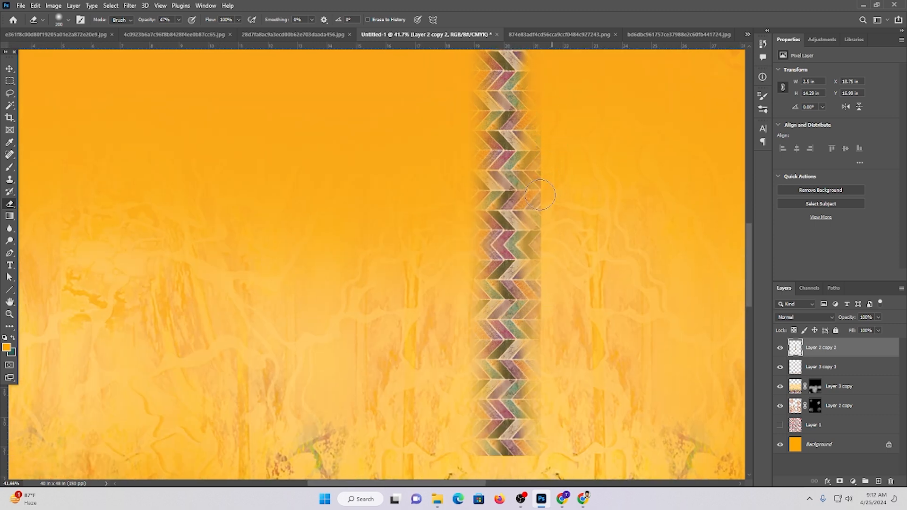
drag(540, 195, 539, 299)
drag(542, 118, 529, 251)
drag(537, 369, 549, 262)
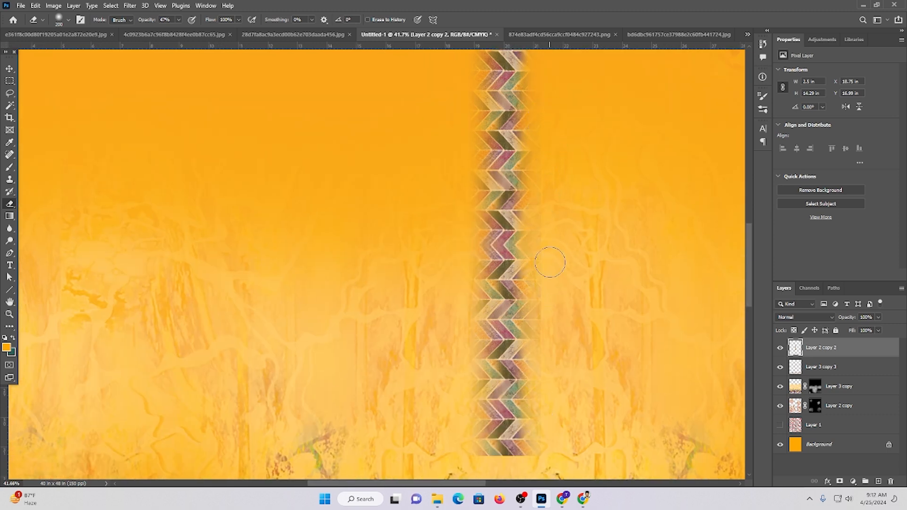
drag(530, 460, 540, 328)
Fade the chevron strip's left edge from its lower end upward with the same soft Eraser
scroll(547, 317, up, 4)
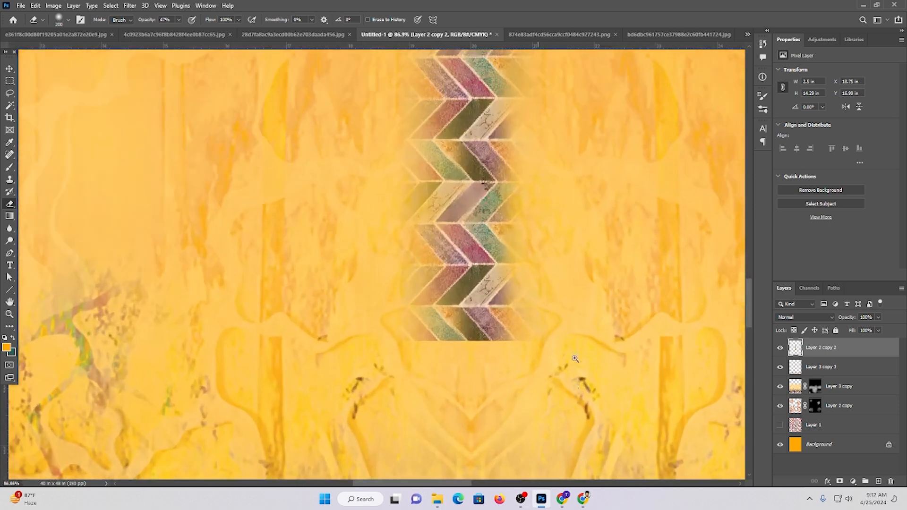
drag(383, 175, 418, 408)
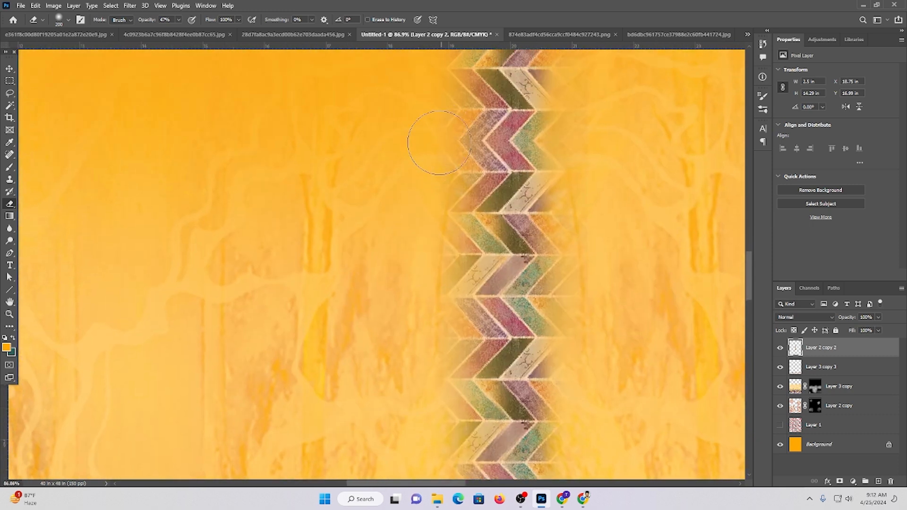
drag(416, 319, 448, 443)
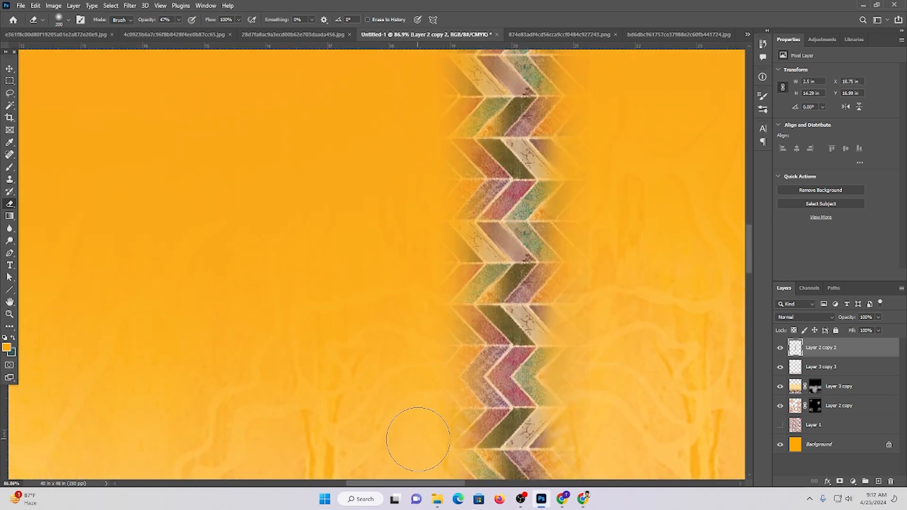
scroll(411, 392, up, 2)
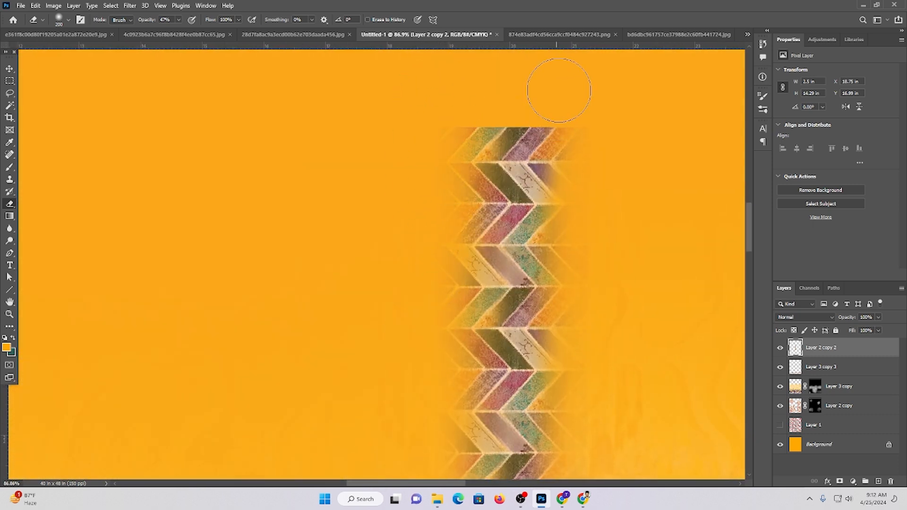
scroll(480, 267, down, 5)
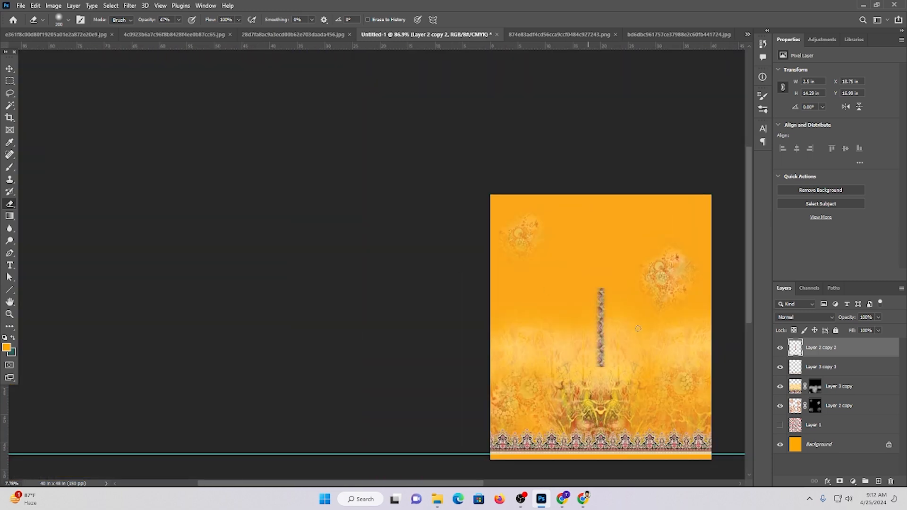
scroll(574, 314, up, 3)
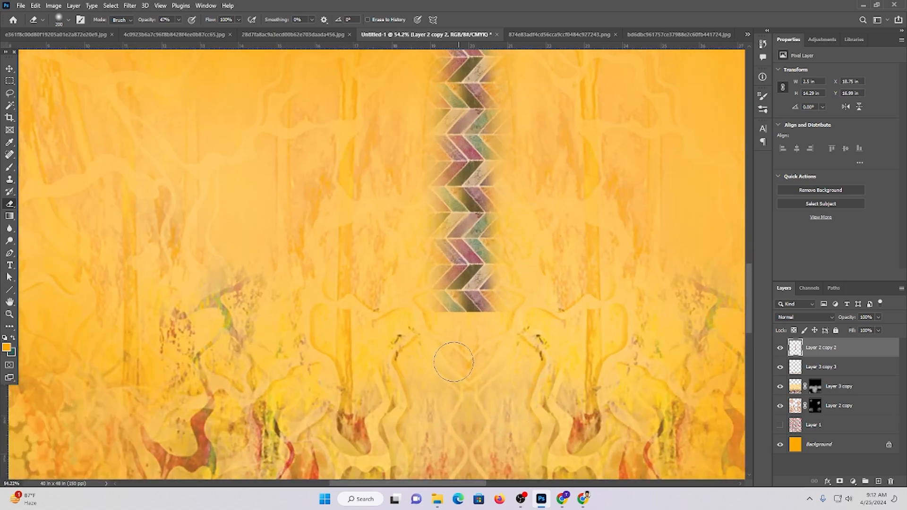
Move the chevron strip near the upper-left flower motif, duplicate it as a staggered pair, and select both strips
click(10, 70)
scroll(491, 255, down, 3)
scroll(489, 256, up, 1)
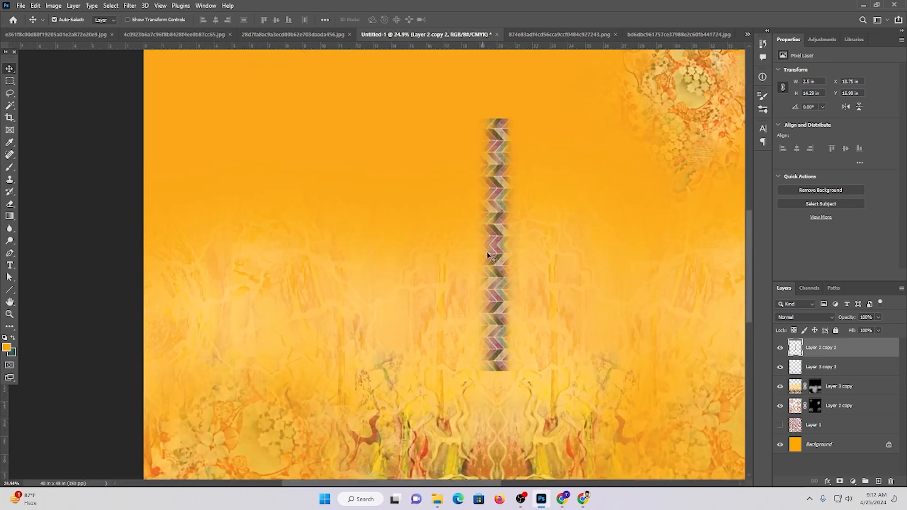
drag(502, 324, 353, 265)
drag(367, 228, 462, 229)
ctrl+shift+click(413, 250)
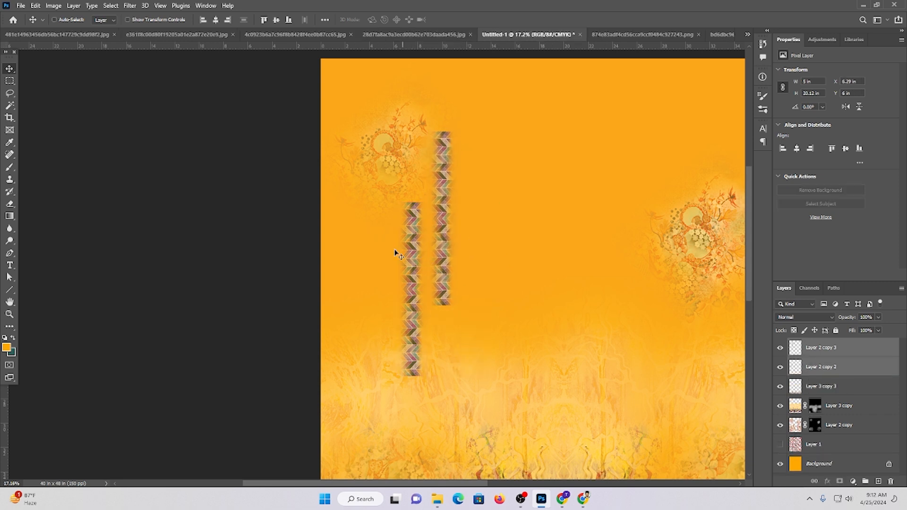
Duplicate the staggered strip pair three times, placing copies at the design's upper right, near its right edge and left of centre
drag(401, 252, 539, 245)
drag(559, 233, 515, 275)
drag(581, 296, 608, 229)
drag(618, 190, 623, 188)
drag(644, 197, 686, 306)
drag(628, 337, 667, 313)
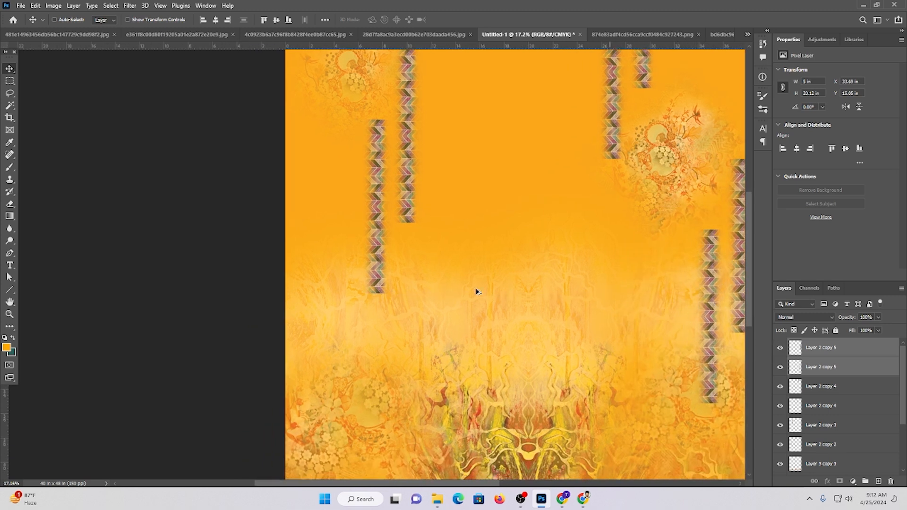
drag(475, 289, 499, 312)
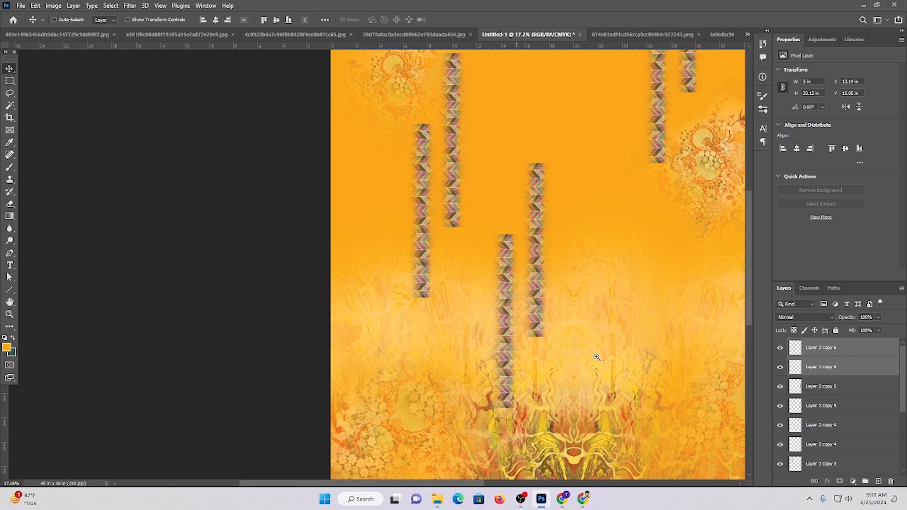
key(ctrl+0)
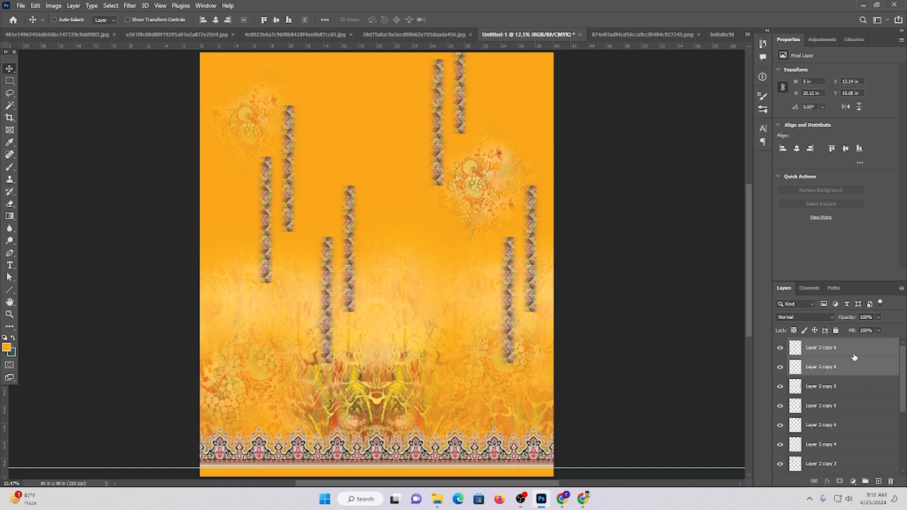
Merge the copied strip layers, including Layer 2 copy 3 and Layer 2 copy 2, into a single layer
click(847, 348)
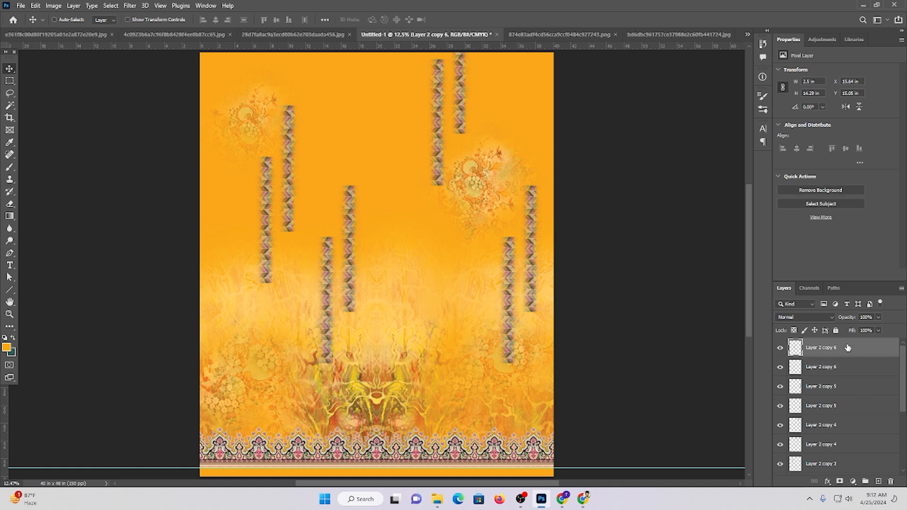
shift+click(827, 450)
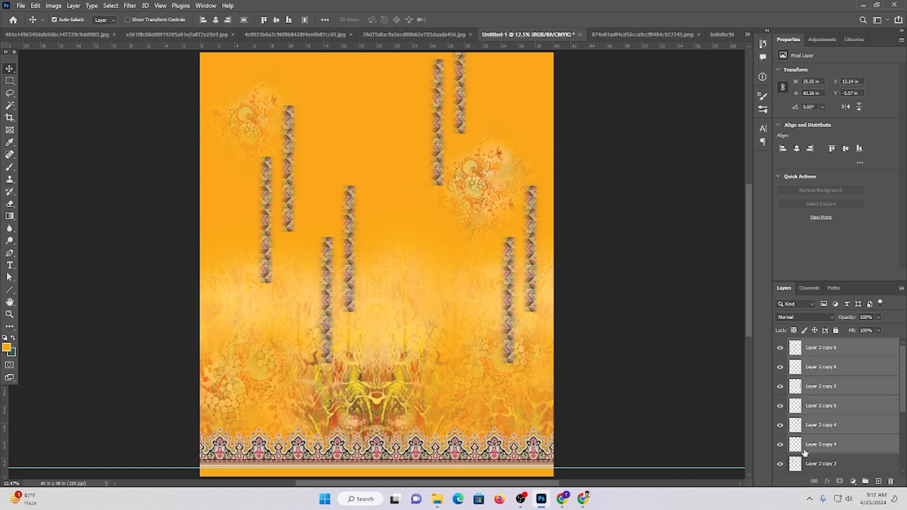
key(ctrl+e)
click(780, 348)
click(780, 348)
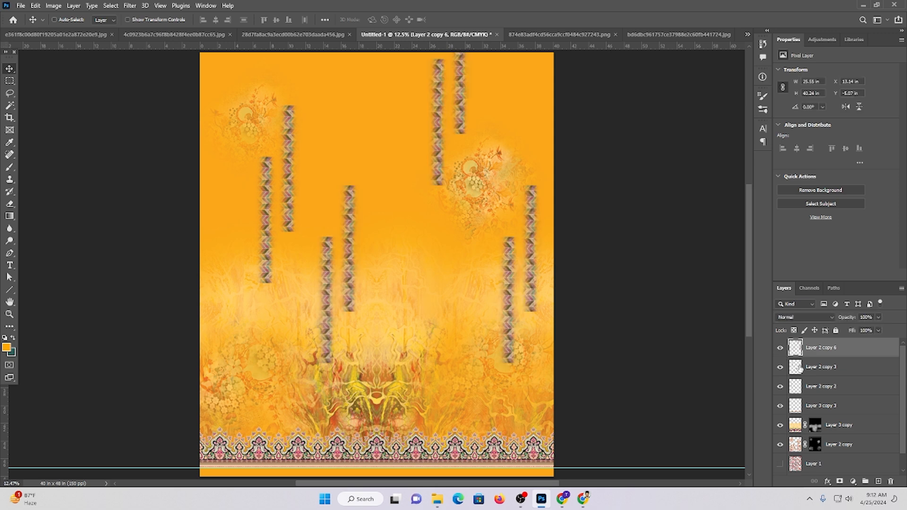
ctrl+click(826, 395)
ctrl+click(823, 374)
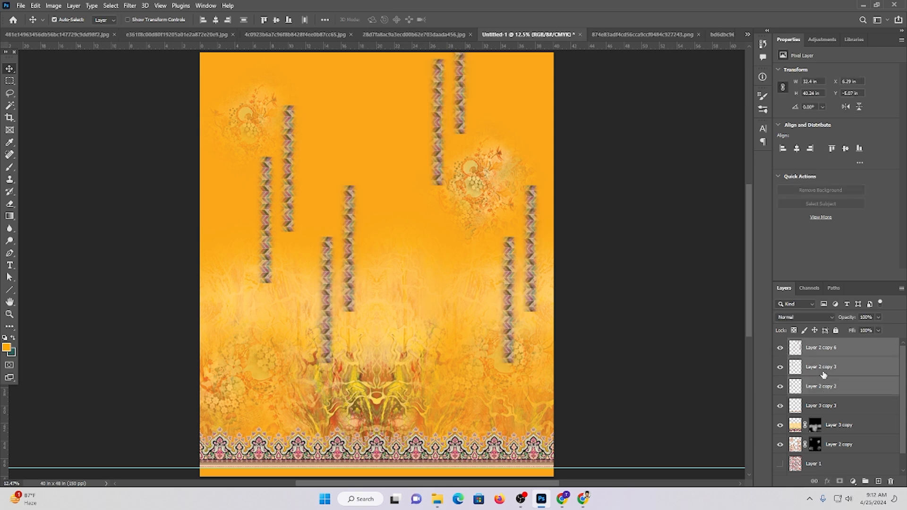
key(ctrl+e)
Add a black layer mask that hides all the merged chevron strips
drag(309, 203, 389, 258)
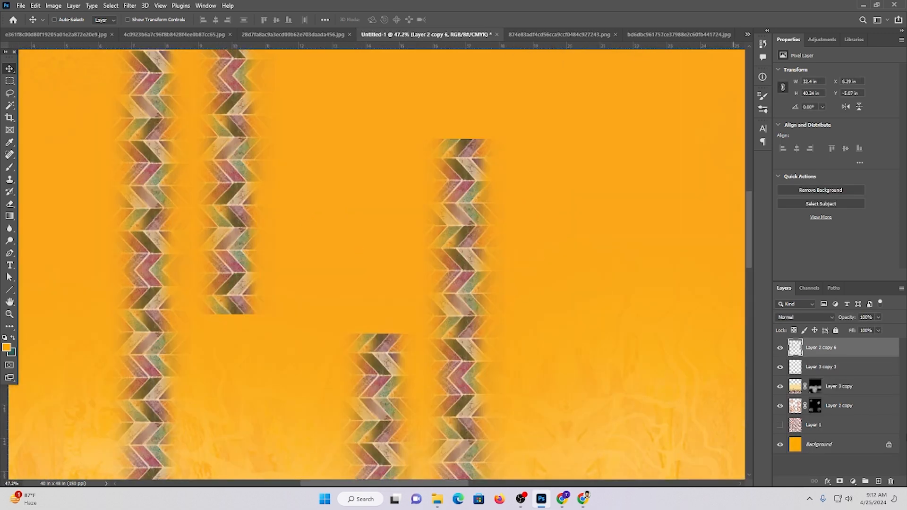
alt+click(839, 481)
drag(283, 224, 439, 189)
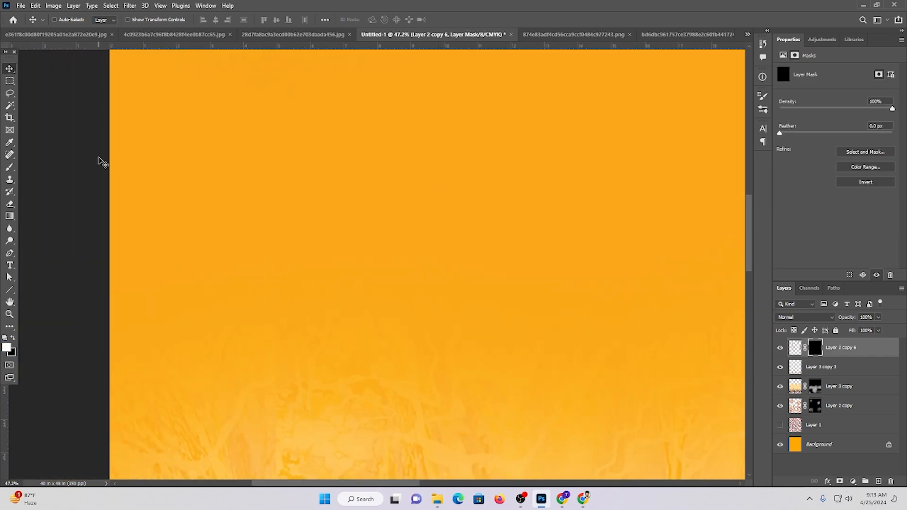
Set up the soft Brush at 19% opacity for the mask and reduce its size to 700 px
click(10, 167)
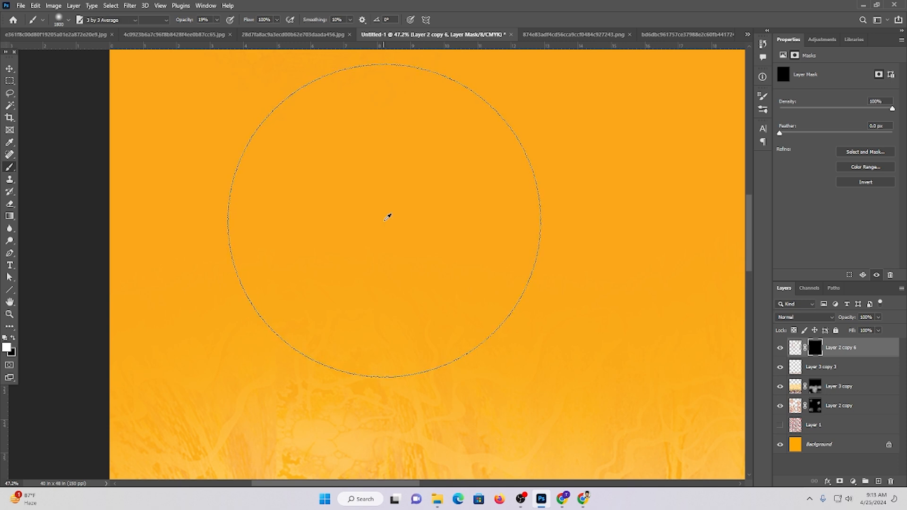
key(i)
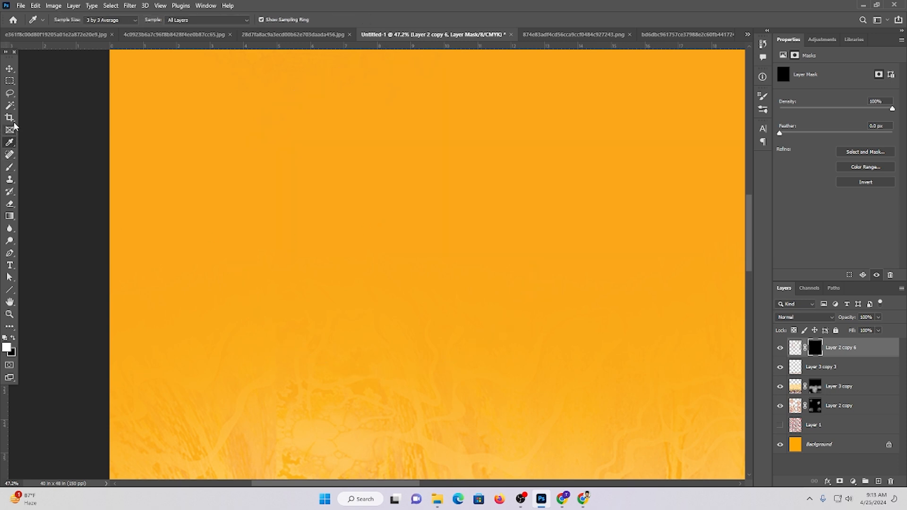
click(10, 169)
key(bracketleft)
key(bracketleft)
key(bracketleft)
key(bracketleft)
key(bracketleft)
key(bracketleft)
key(bracketleft)
key(bracketleft)
key(bracketleft)
key(bracketleft)
key(bracketleft)
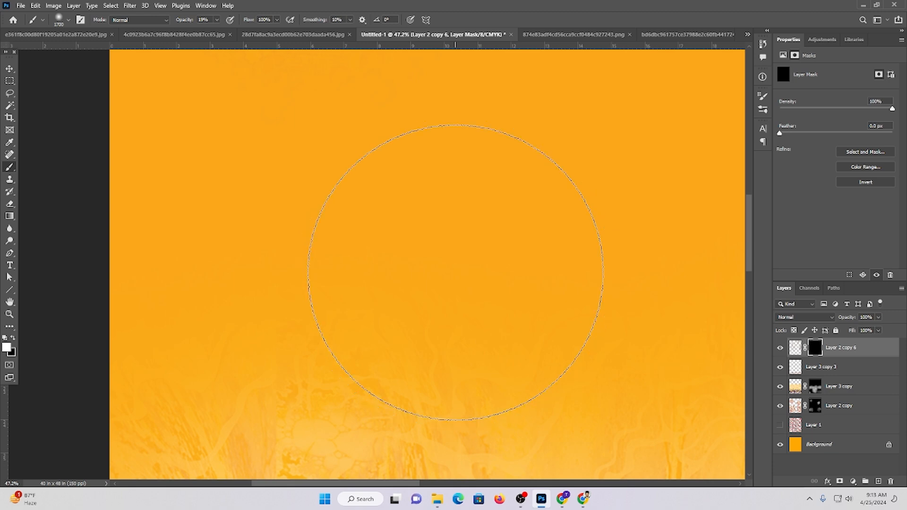
Try to reveal the upper-left strip pair by brushing white on the mask, and undo the stroke
mouse_move(407, 232)
mouse_down()
mouse_move(359, 211)
mouse_move(407, 206)
mouse_up()
drag(478, 253, 498, 271)
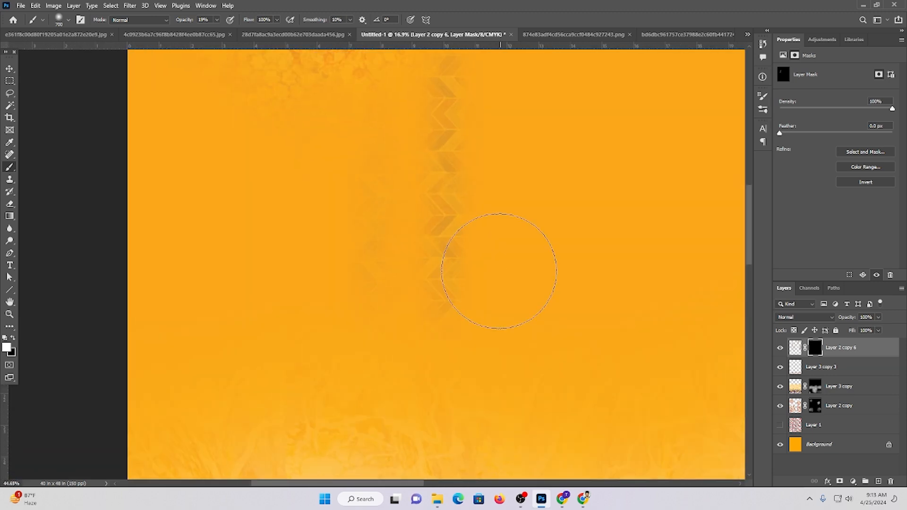
key(ctrl+z)
Brush white on the layer mask to softly reveal the staggered strip pair below the upper-left flower motif
drag(454, 146, 440, 203)
mouse_move(378, 203)
mouse_down()
mouse_move(395, 265)
mouse_move(344, 313)
mouse_up()
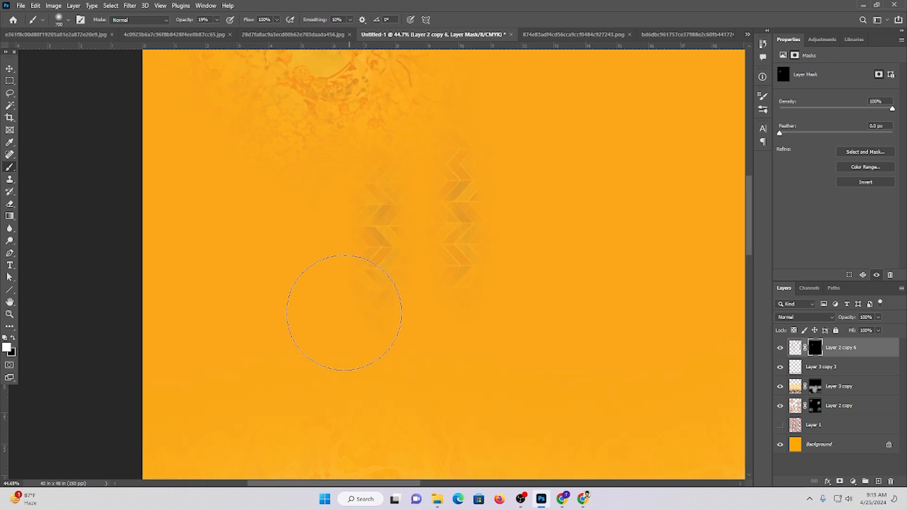
mouse_move(435, 375)
mouse_down()
mouse_move(412, 274)
mouse_move(447, 307)
mouse_up()
mouse_move(397, 266)
mouse_down()
mouse_move(367, 251)
mouse_move(389, 271)
mouse_up()
drag(435, 288, 426, 356)
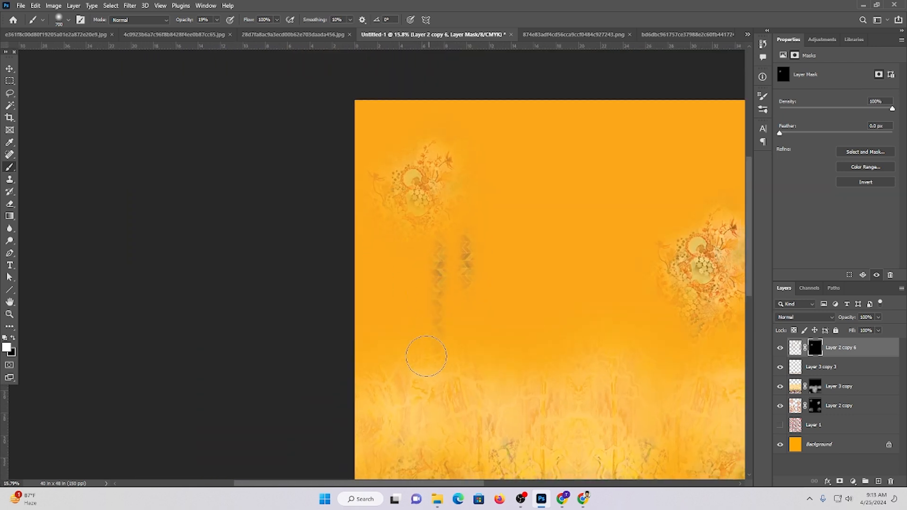
scroll(456, 367, up, 5)
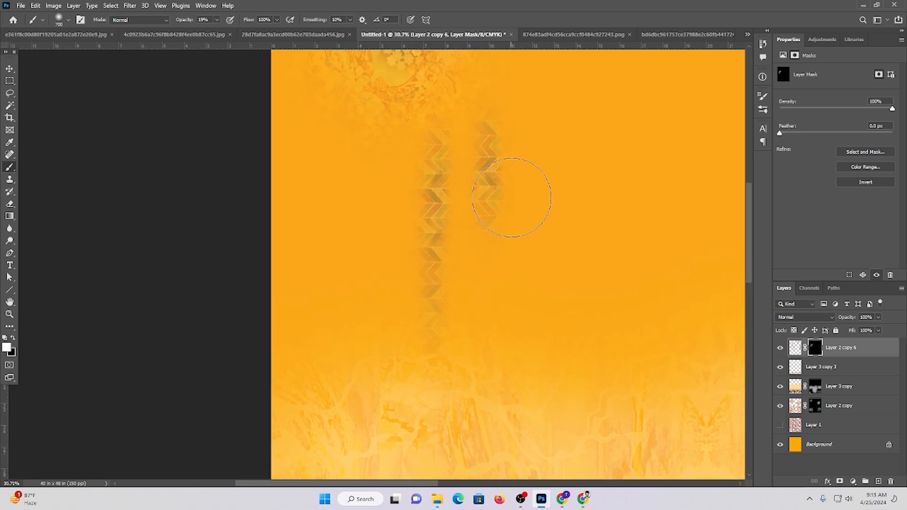
drag(489, 288, 469, 415)
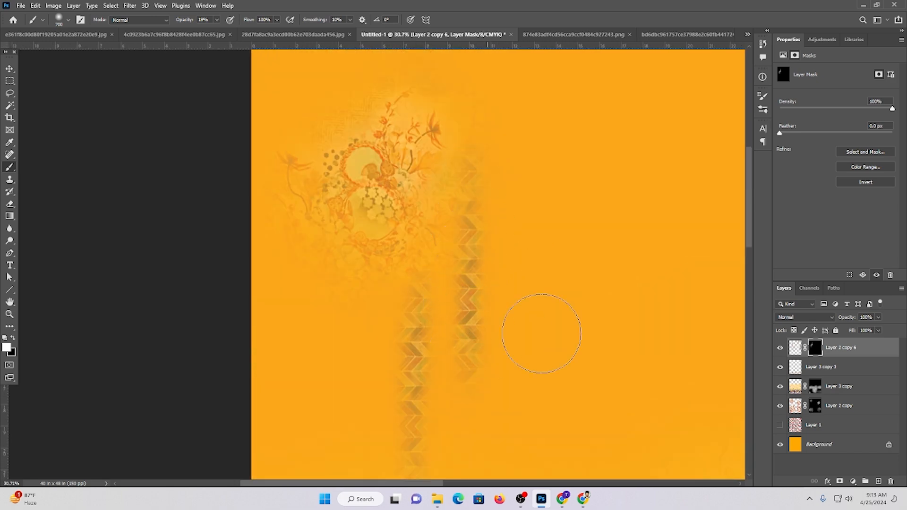
Brush white on the layer mask to softly reveal the chevron strip pair above the upper-right flower motif
drag(583, 317, 257, 224)
drag(433, 231, 402, 236)
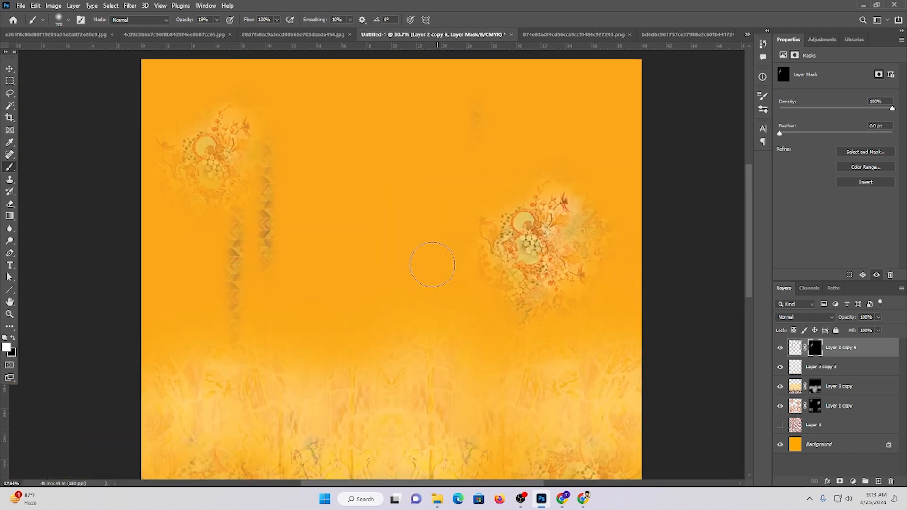
drag(435, 164, 444, 187)
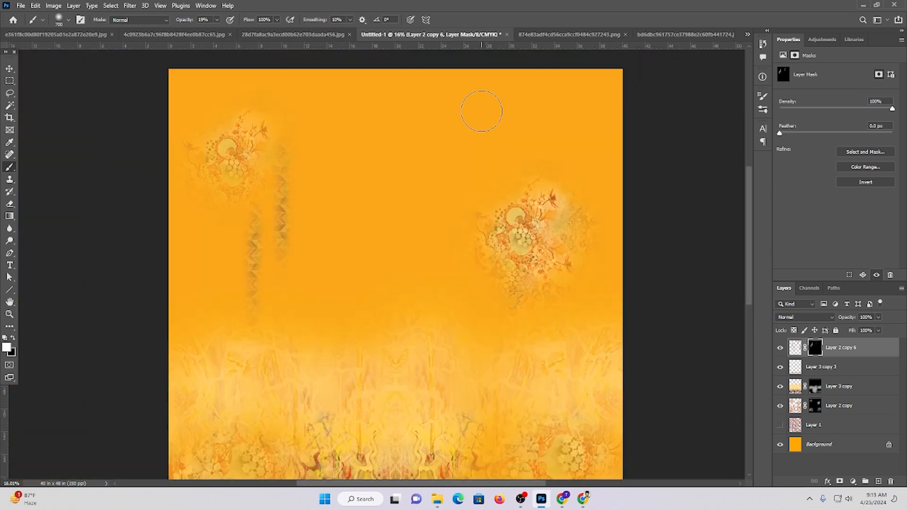
mouse_move(481, 111)
mouse_down()
mouse_move(478, 182)
mouse_move(498, 166)
mouse_move(489, 195)
mouse_move(418, 188)
mouse_up()
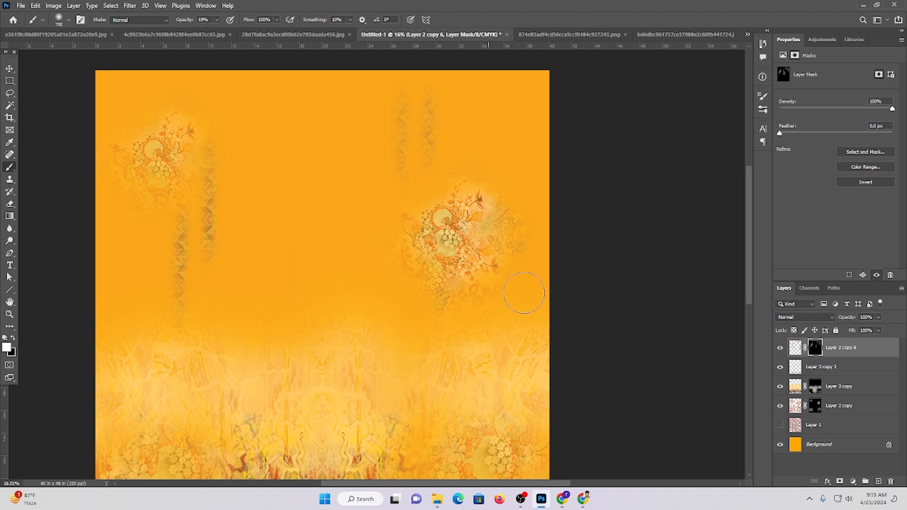
Brush white on the mask to reveal the tall chevron strip along the lower right side of the right flower motif
mouse_move(535, 364)
mouse_down()
mouse_move(547, 359)
mouse_move(533, 352)
mouse_up()
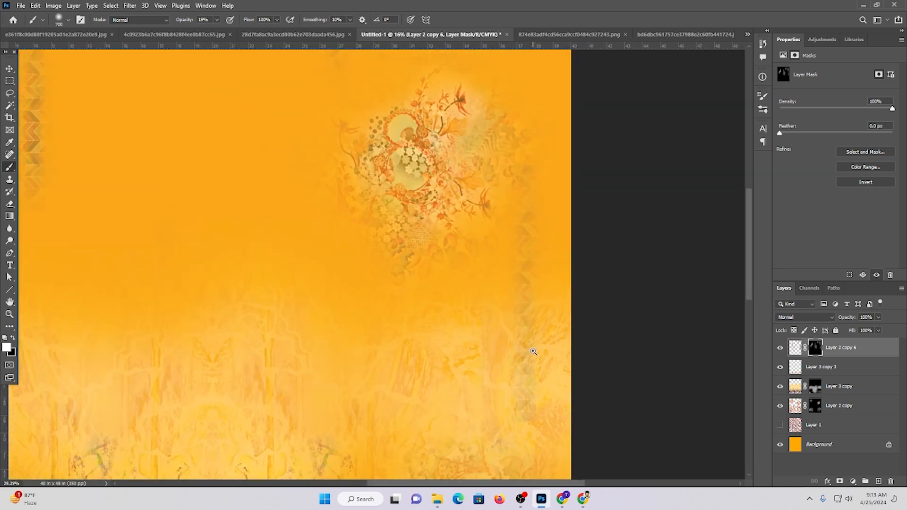
drag(361, 295, 478, 282)
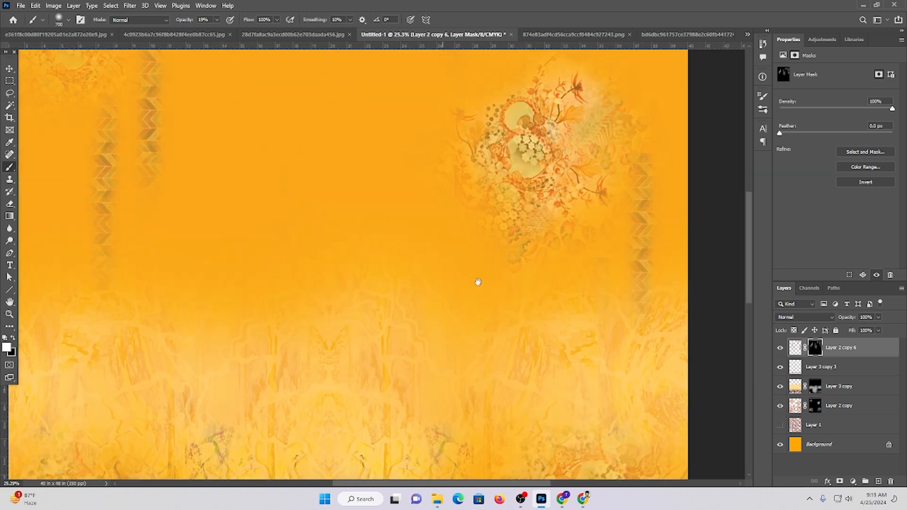
drag(429, 215, 417, 360)
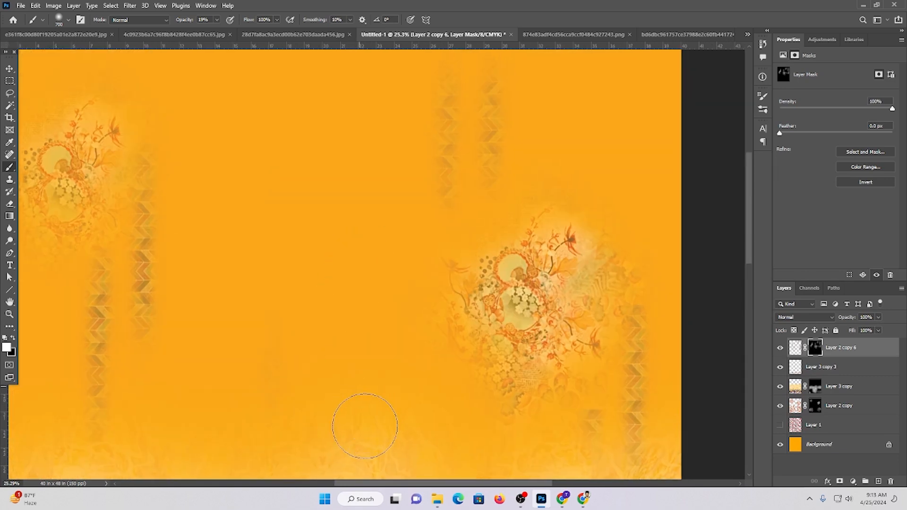
Brush white on the mask to reveal the staggered chevron strip pair in the middle of the design, above the ornate central motif
drag(361, 425, 451, 253)
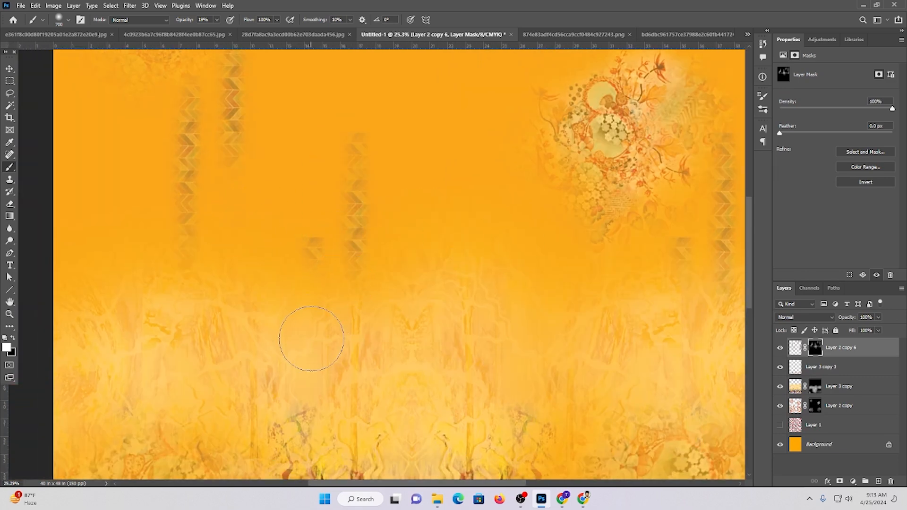
scroll(328, 297, down, 2)
scroll(352, 324, up, 4)
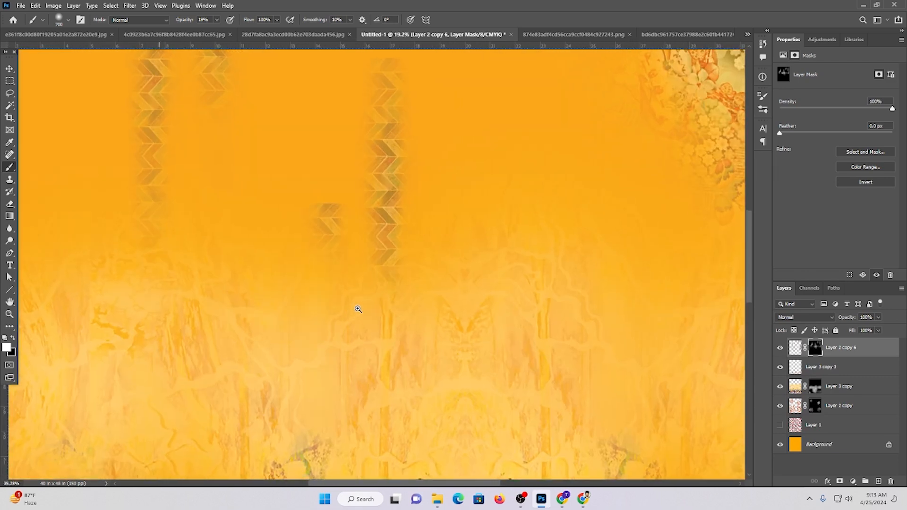
scroll(448, 345, down, 4)
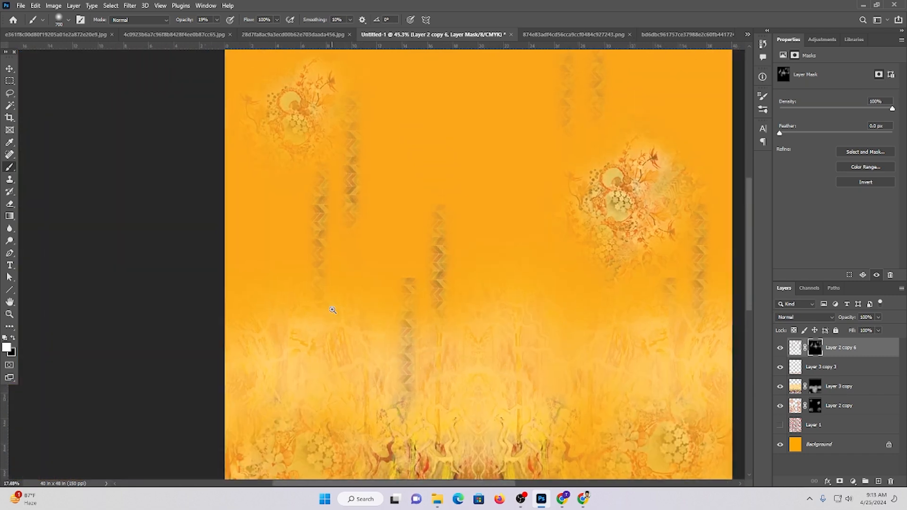
scroll(454, 334, up, 3)
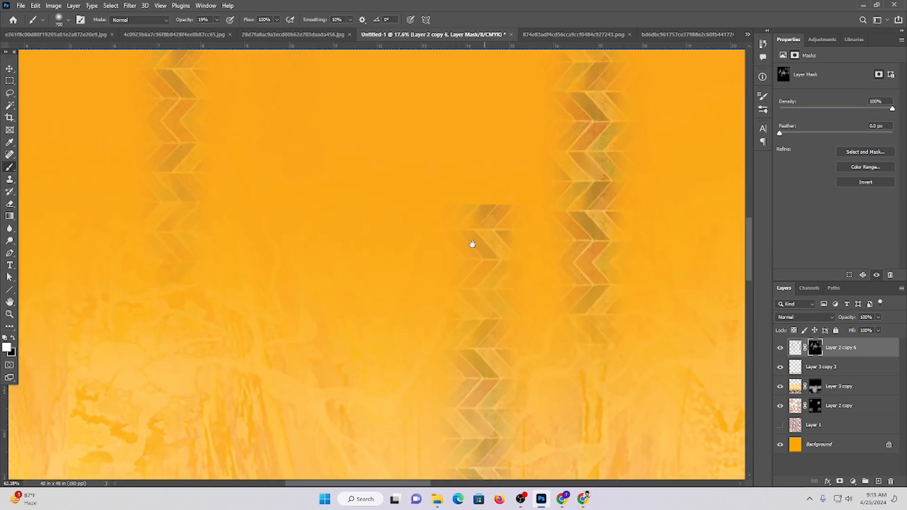
Strengthen the strip pair above the right flower motif with more white brush strokes on the mask
scroll(431, 182, down, 3)
scroll(354, 292, down, 5)
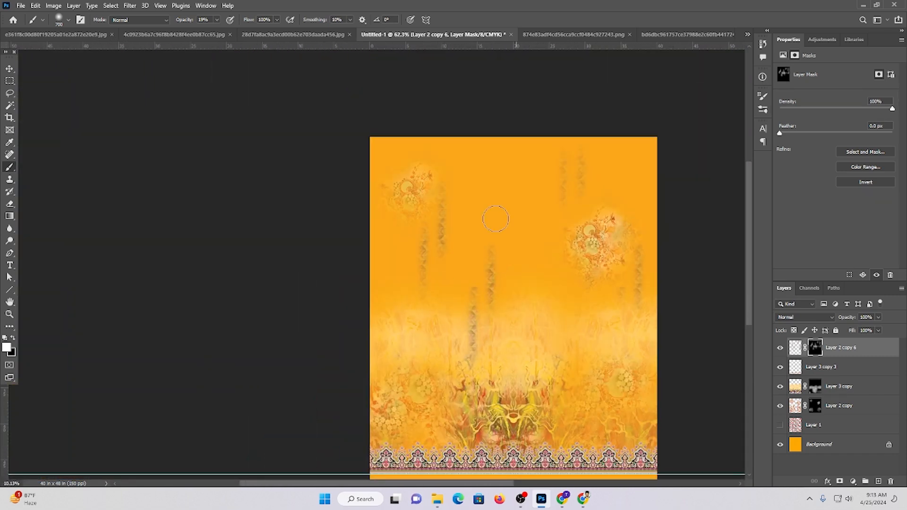
scroll(496, 219, up, 2)
drag(630, 168, 639, 90)
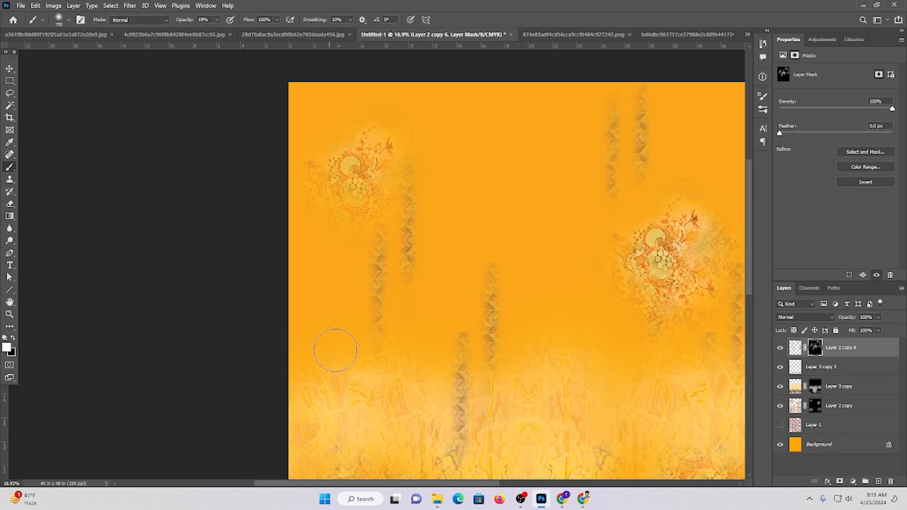
Brush black on the mask to fade the hard top ends of the two middle chevron strips
scroll(486, 359, up, 2)
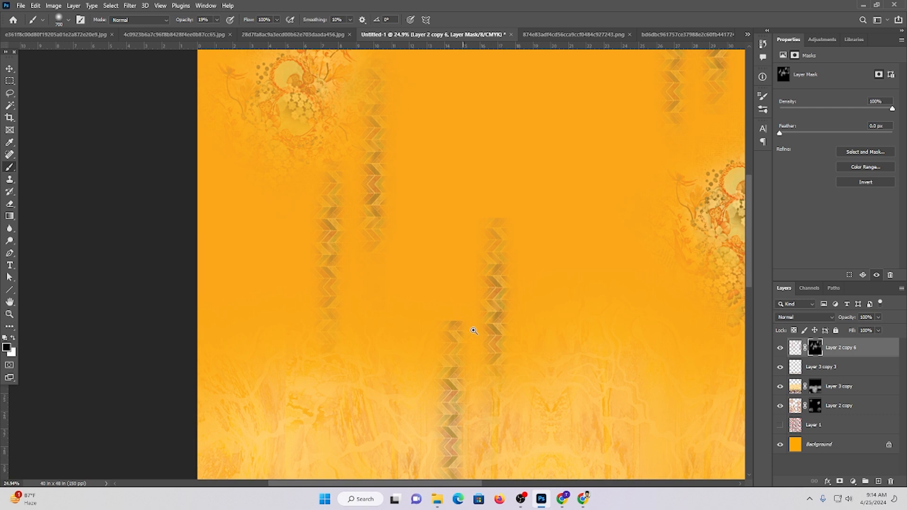
scroll(473, 330, up, 4)
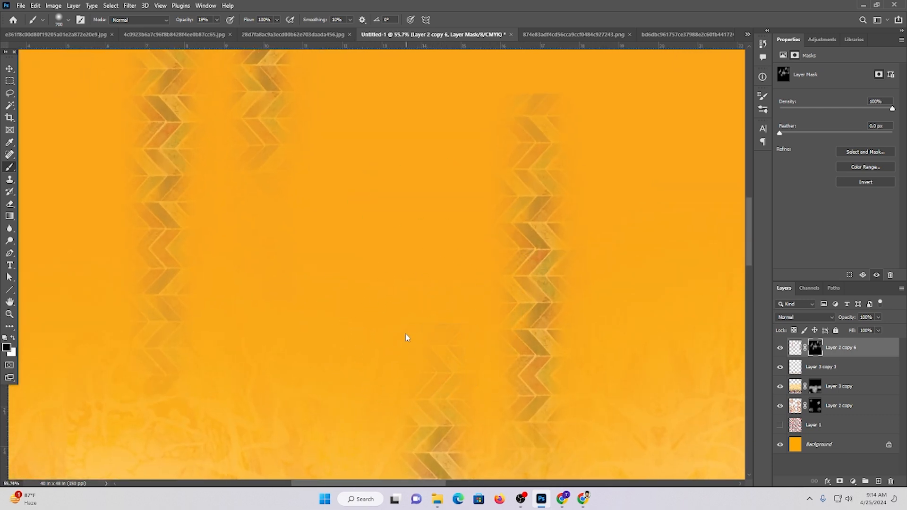
scroll(406, 337, up, 3)
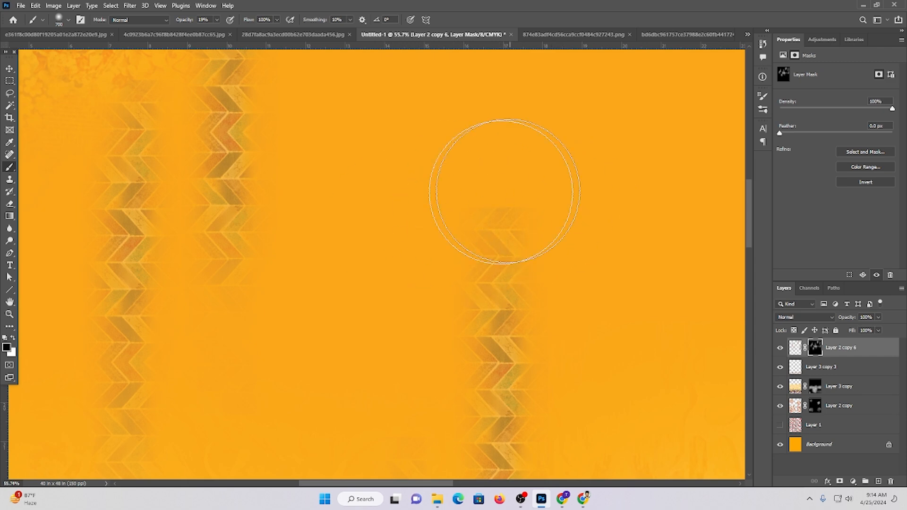
drag(465, 218, 359, 205)
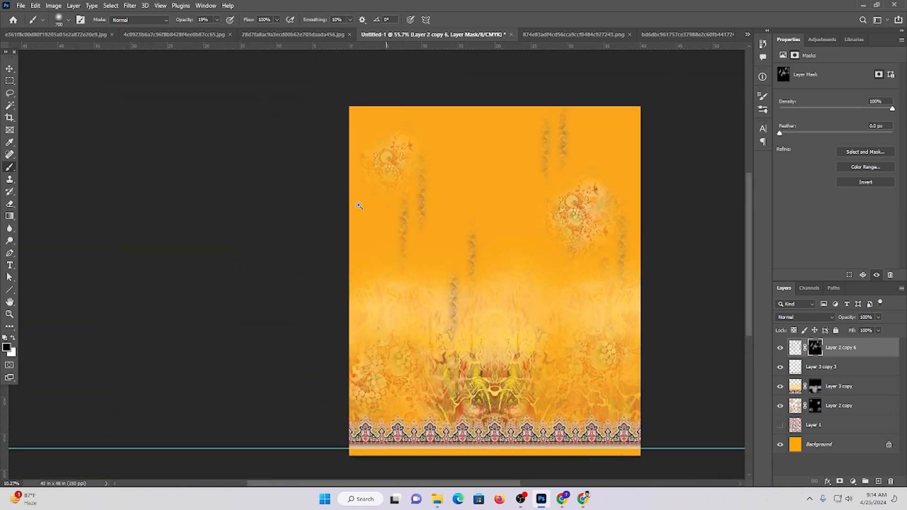
Reveal the lower strip of the right-hand pair with white on the mask, and soften the strip ends with black
drag(634, 247, 665, 251)
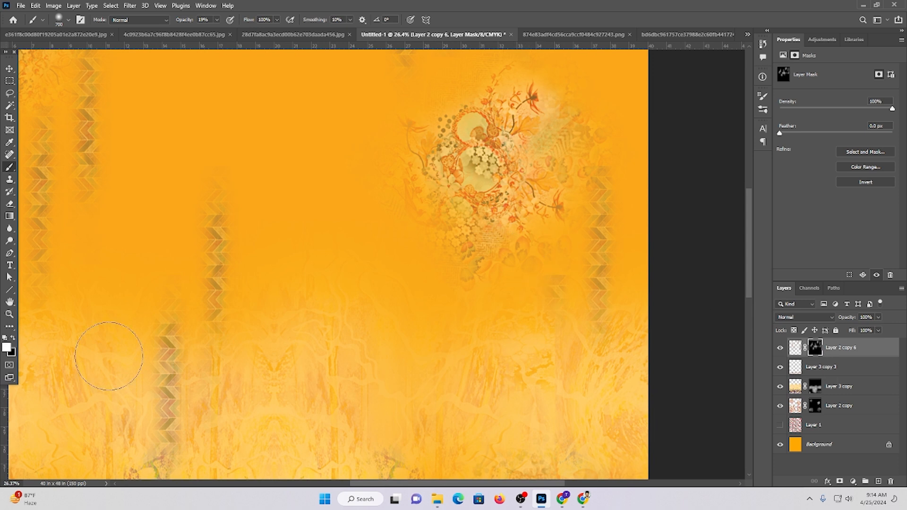
mouse_move(546, 375)
mouse_down()
mouse_move(531, 428)
mouse_move(594, 302)
mouse_up()
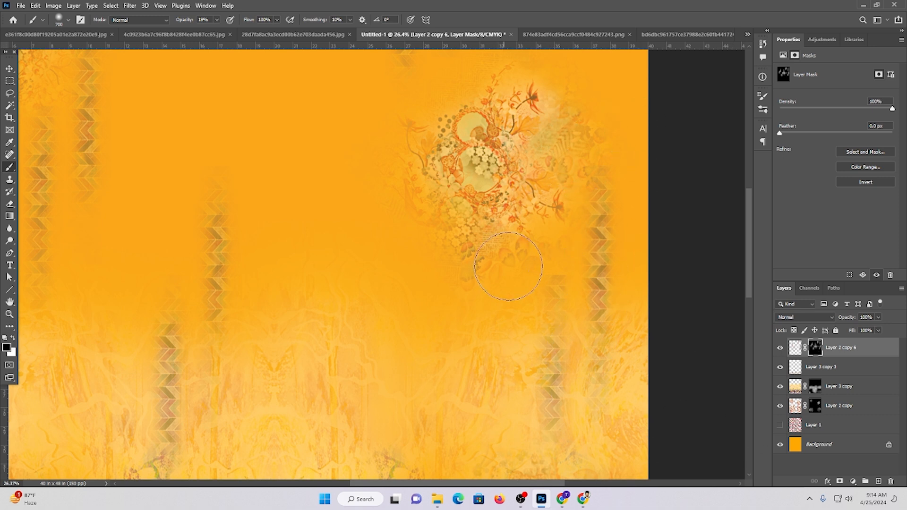
drag(625, 411, 599, 244)
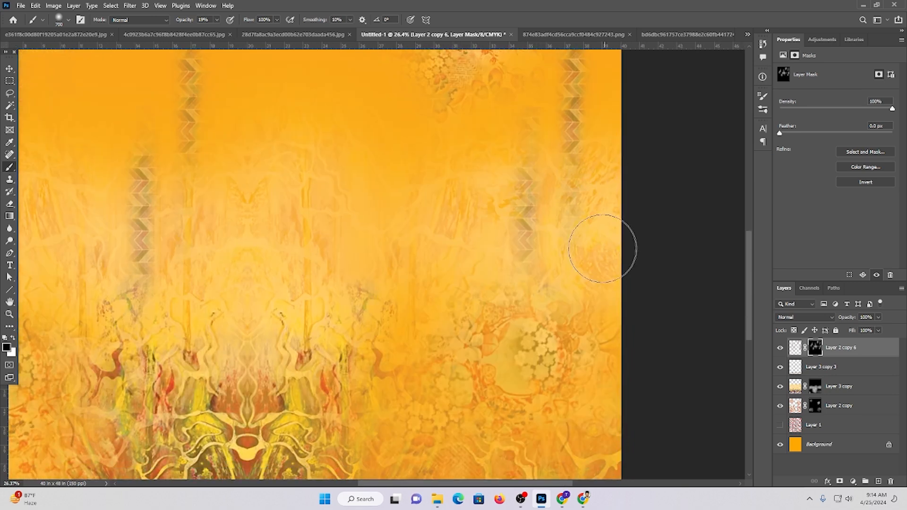
Switch to the Move tool and examine the blended chevron strips across the whole design, from close up to full view
click(9, 69)
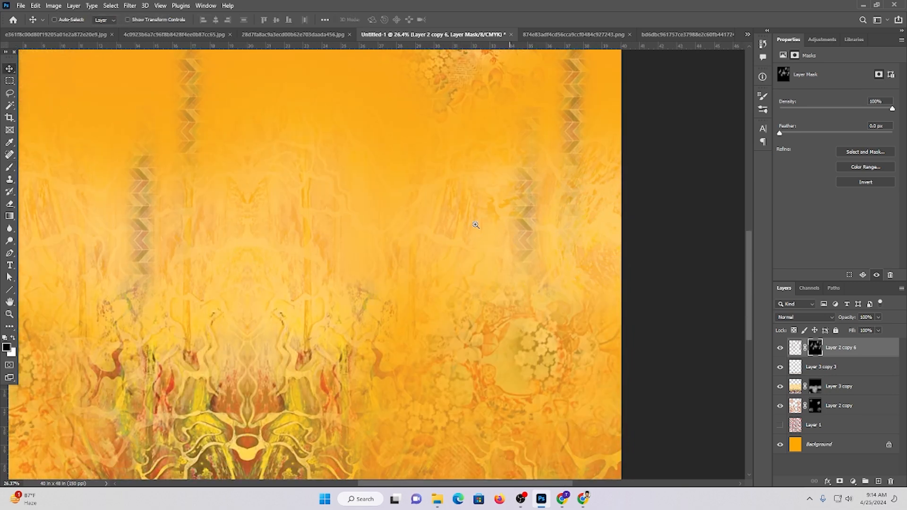
drag(493, 230, 420, 239)
drag(373, 197, 413, 222)
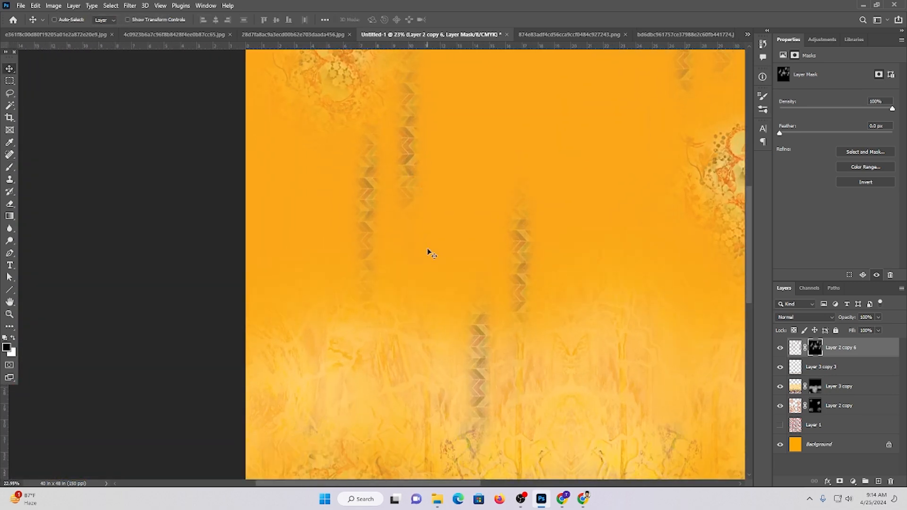
key(ctrl+0)
scroll(546, 282, down, 2)
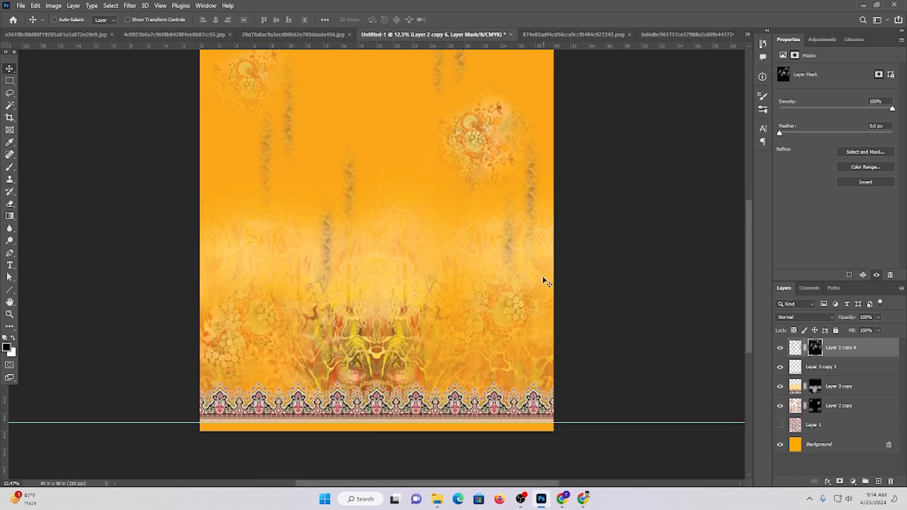
drag(505, 282, 554, 299)
scroll(553, 298, down, 2)
key(ctrl+0)
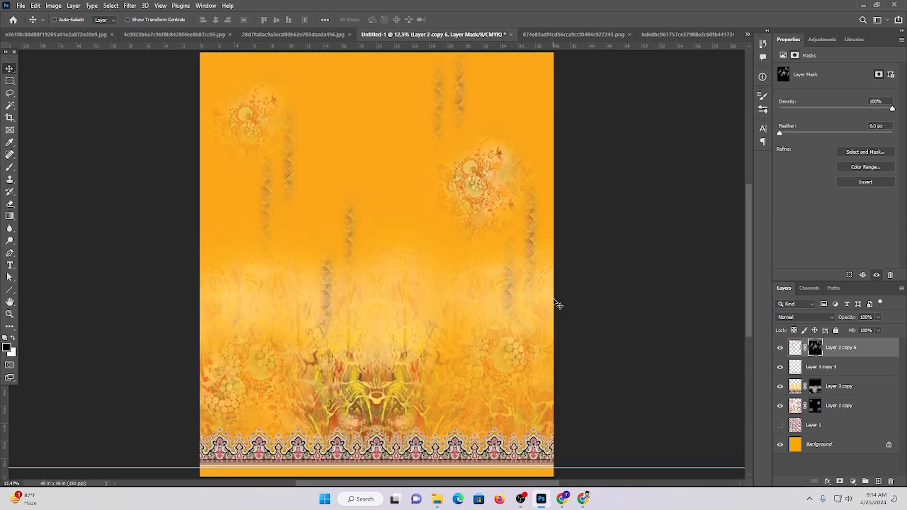
Close the chevron pattern image without saving its changes
click(573, 34)
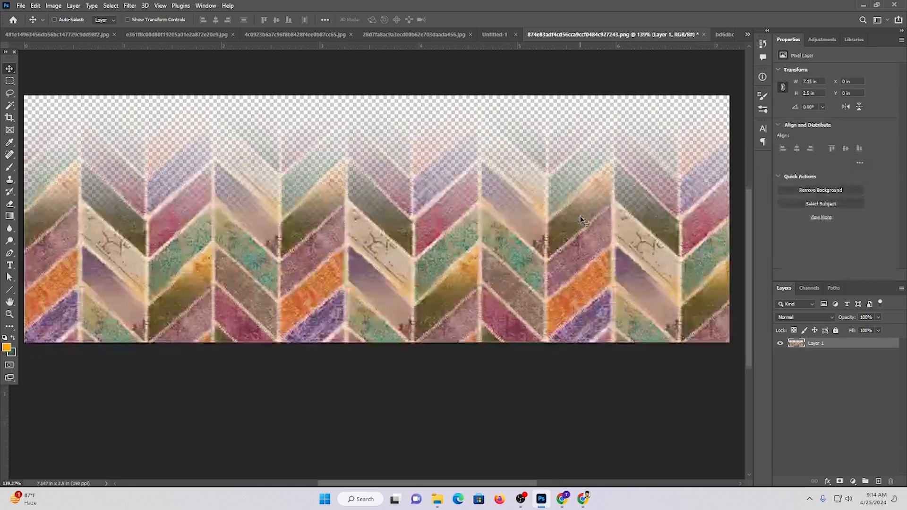
key(ctrl+w)
key(n)
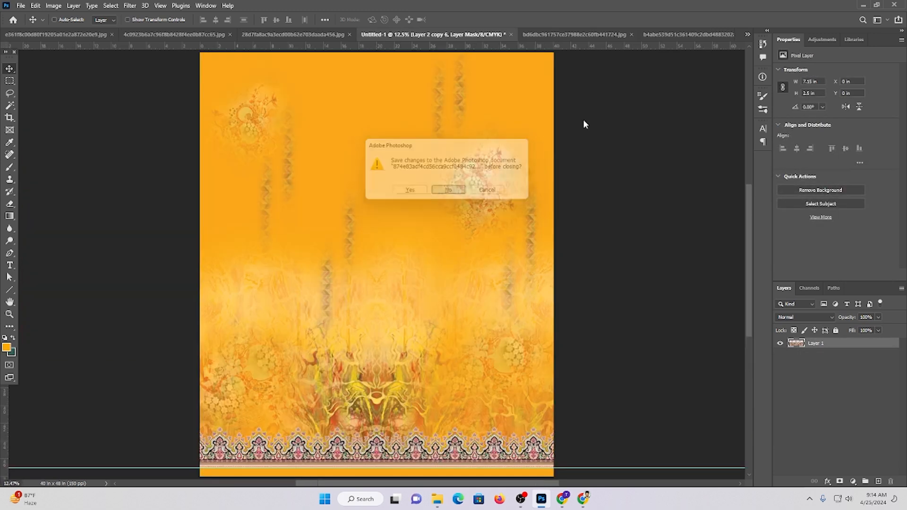
Unlock the background layer of the colourful butterfly-flower image and set its resolution to 150 pixels/inch
click(574, 34)
click(714, 34)
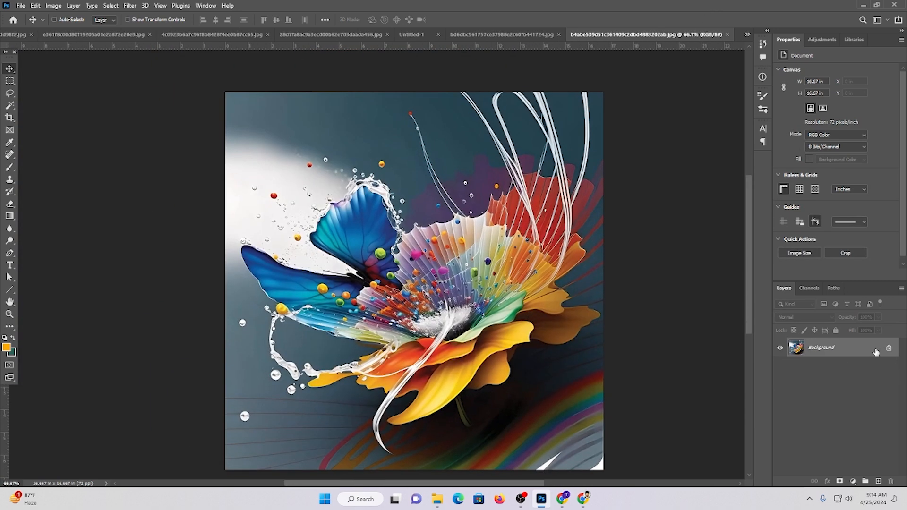
click(889, 349)
key(ctrl+alt+i)
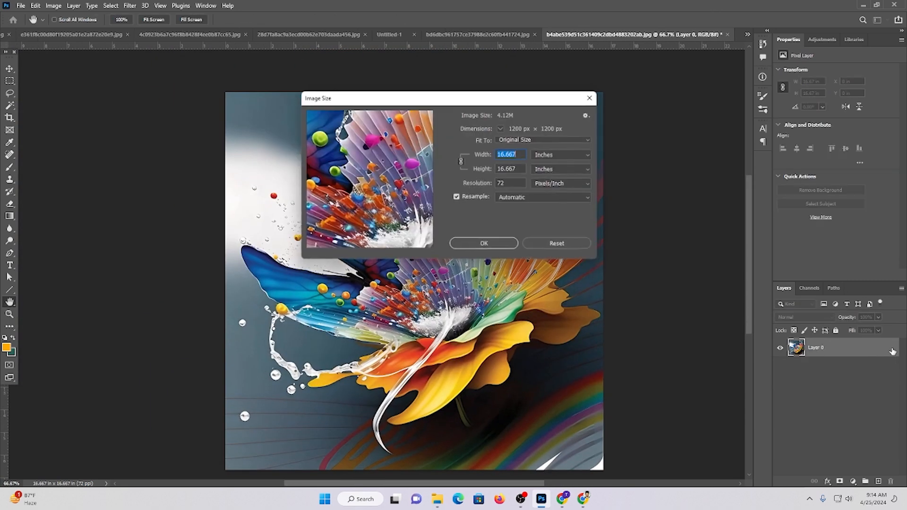
double_click(520, 184)
text(20)
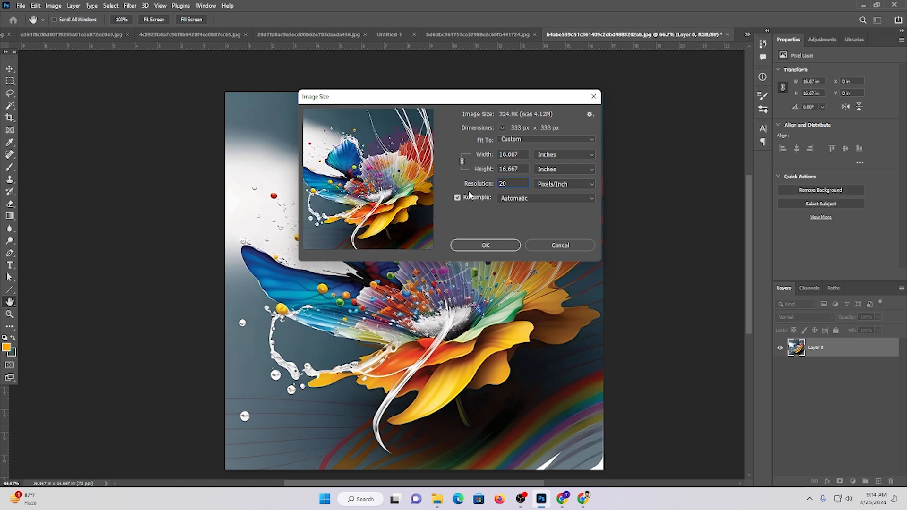
key(BackSpace)
key(BackSpace)
text(150)
key(Return)
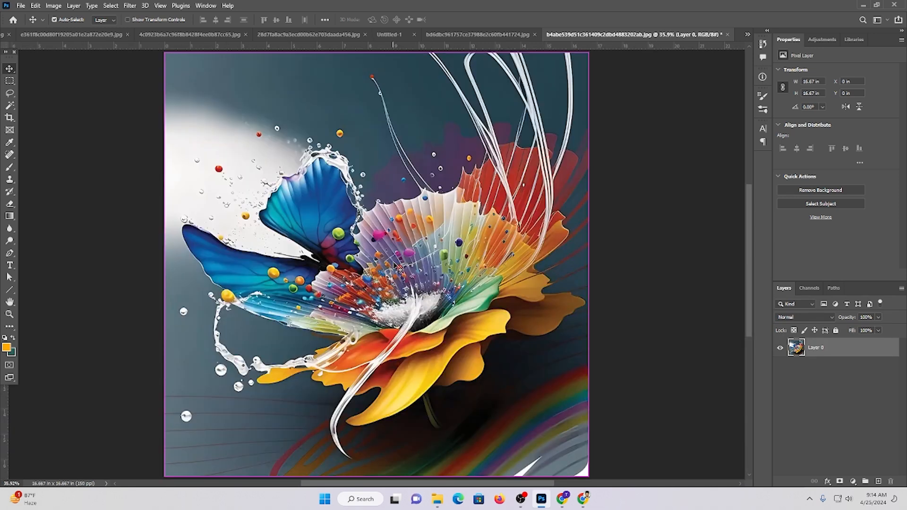
Copy the butterfly-flower image into Untitled-1 over the central motif above the border, and hide it with a black layer mask
drag(396, 35, 440, 298)
drag(382, 261, 370, 349)
scroll(372, 335, up, 3)
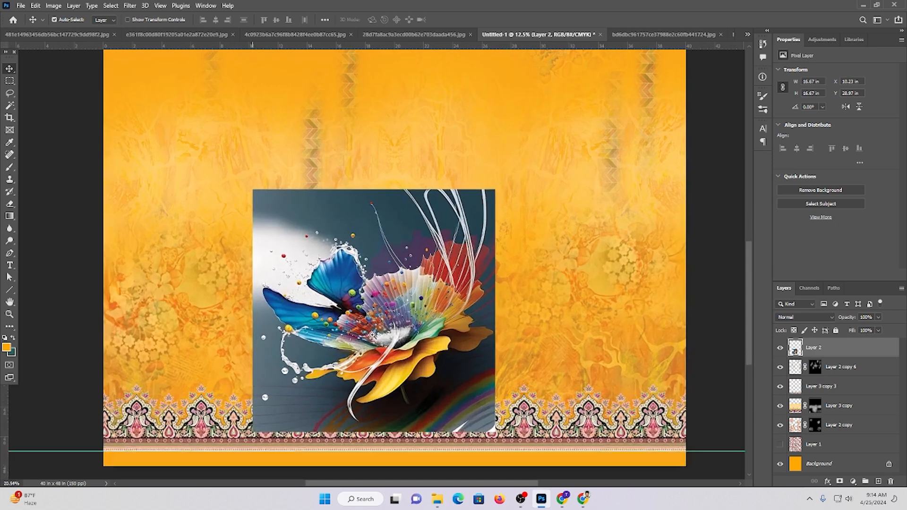
drag(453, 303, 531, 236)
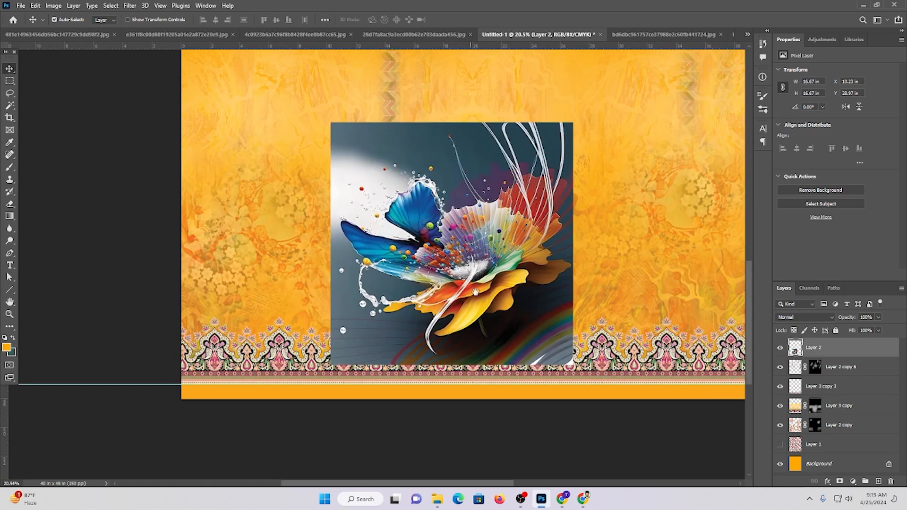
alt+click(839, 482)
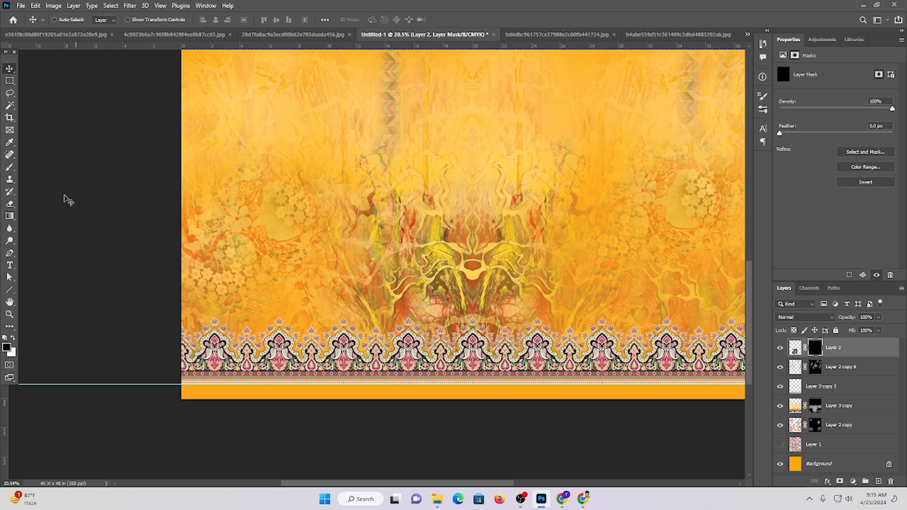
Reveal the butterfly-flower image above the border by painting its mask white with an 1800 px brush at 54% opacity
click(10, 167)
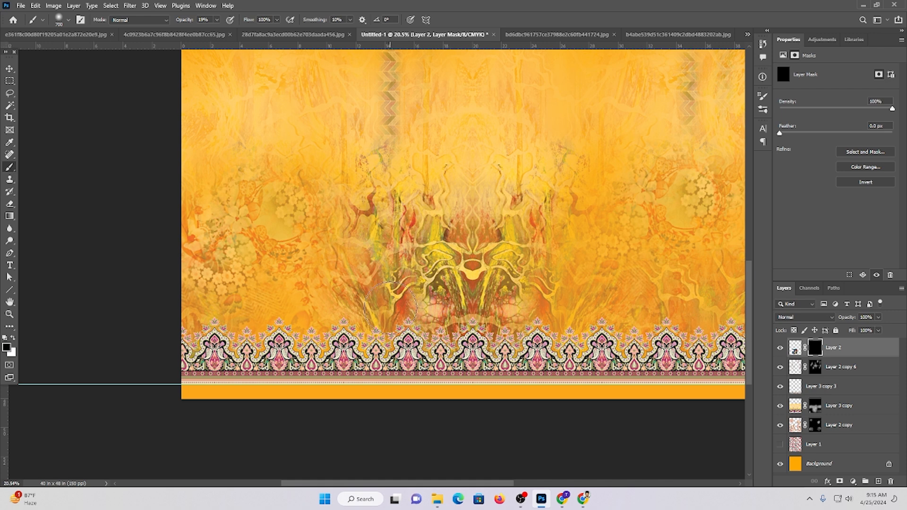
key(bracketright)
key(bracketright)
key(bracketright)
key(bracketright)
key(bracketright)
key(bracketright)
key(bracketright)
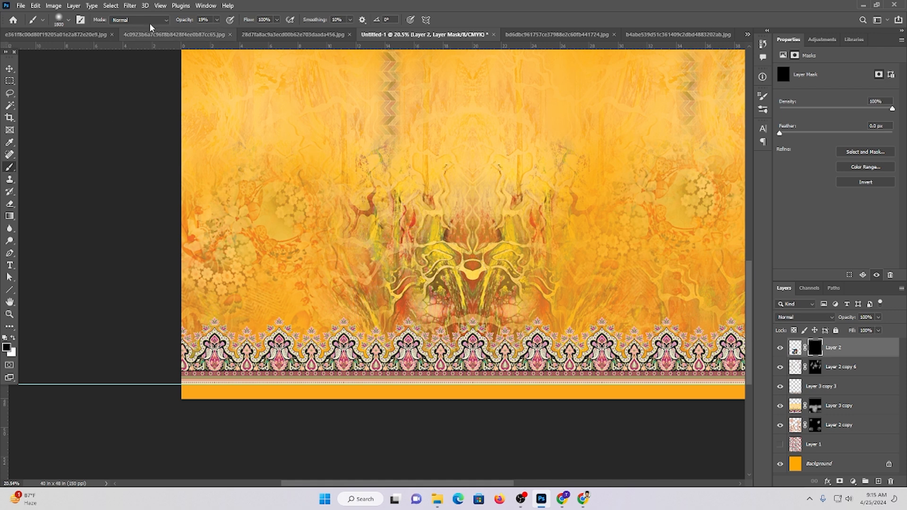
click(218, 19)
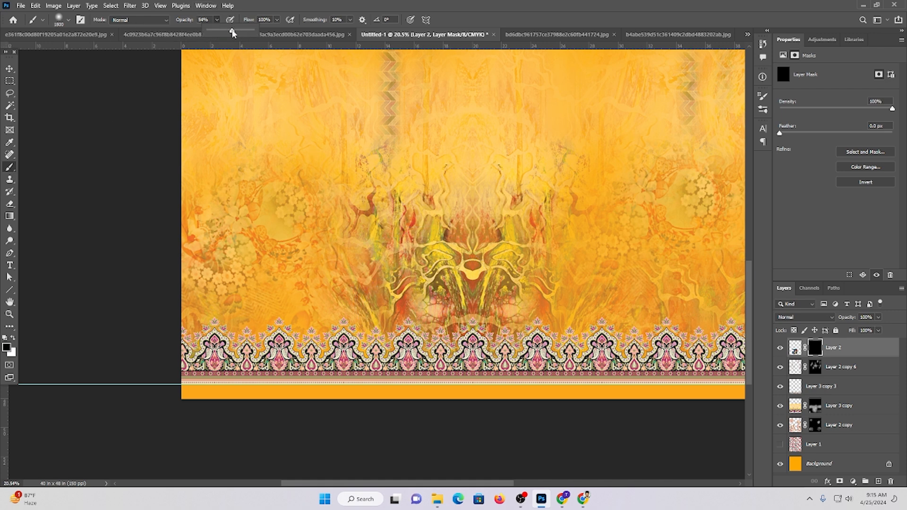
click(274, 142)
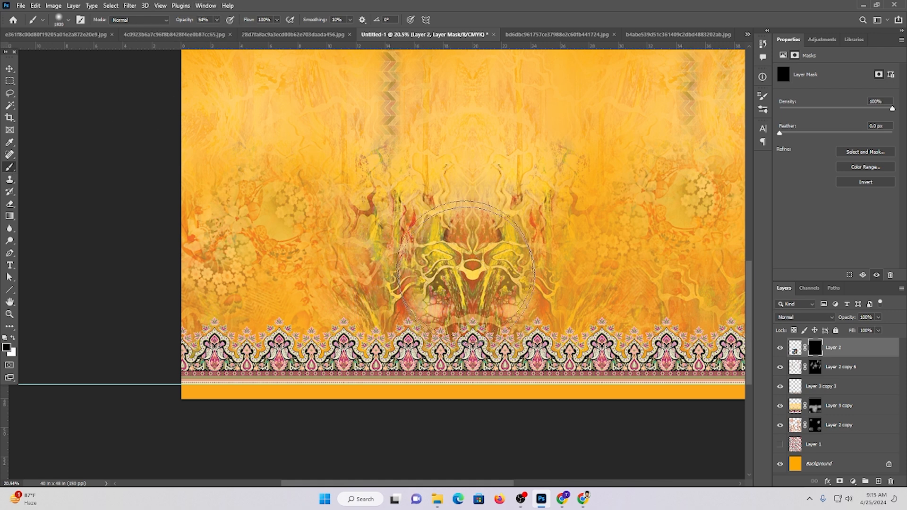
click(12, 338)
mouse_move(439, 265)
mouse_down()
mouse_move(449, 283)
mouse_move(454, 255)
mouse_move(492, 288)
mouse_move(449, 264)
mouse_move(453, 293)
mouse_move(472, 283)
mouse_move(457, 260)
mouse_move(406, 274)
mouse_move(402, 222)
mouse_move(439, 274)
mouse_move(486, 255)
mouse_move(505, 189)
mouse_move(420, 298)
mouse_move(406, 259)
mouse_move(416, 237)
mouse_move(482, 227)
mouse_move(410, 229)
mouse_up()
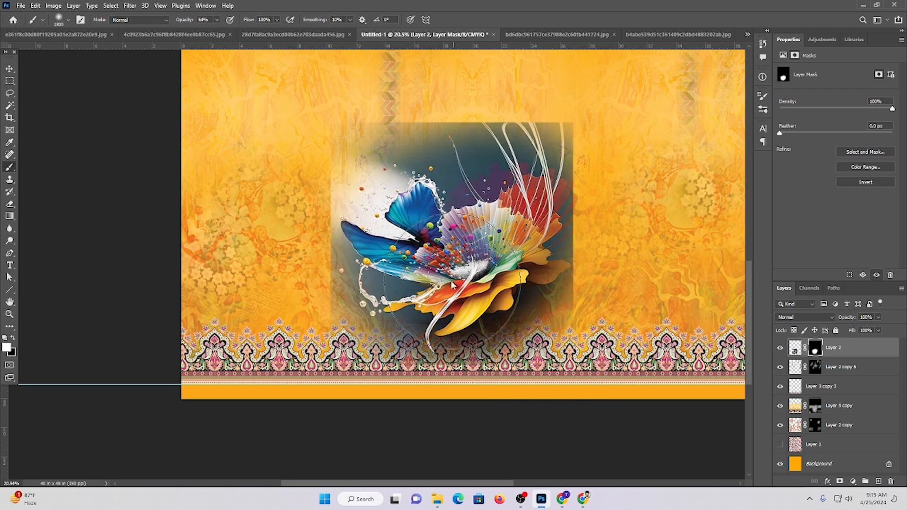
Fade the upper edge of the butterfly-flower image by painting its mask black with an 800 px brush
click(13, 340)
key([)
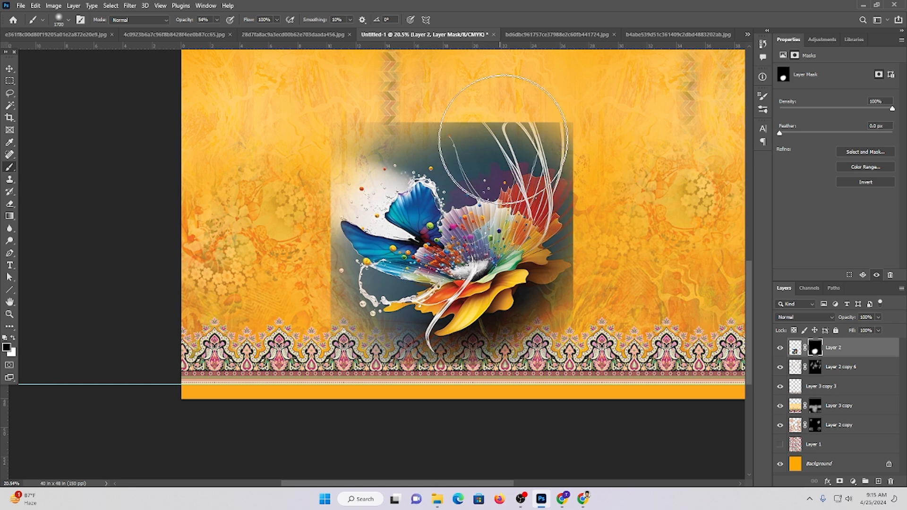
key([)
key([)
key([)
key([)
key([)
key([)
key([)
key([)
key([)
drag(488, 137, 492, 138)
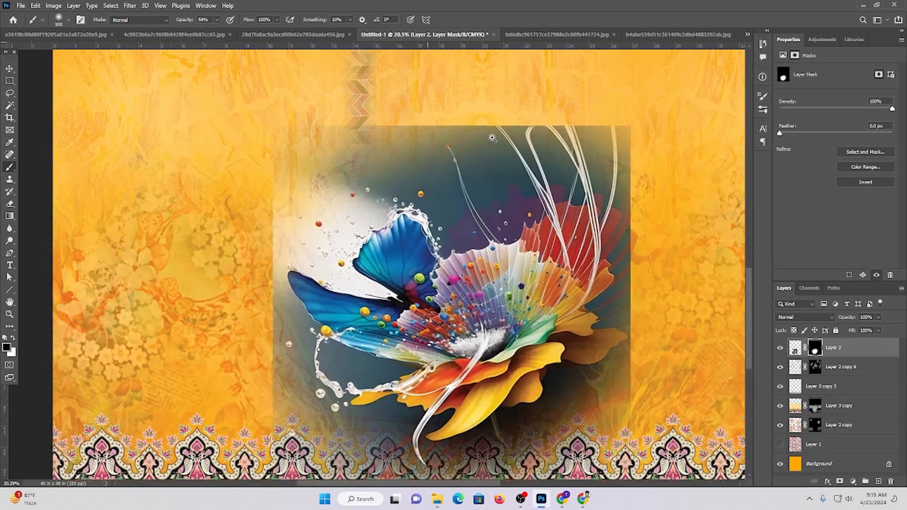
drag(593, 93, 375, 105)
mouse_move(531, 102)
mouse_down()
mouse_move(383, 109)
mouse_move(644, 119)
mouse_up()
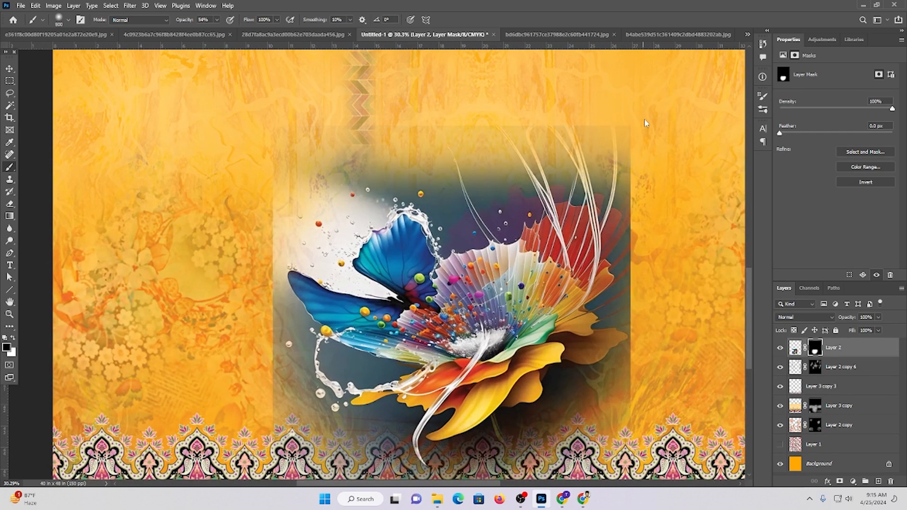
Soften the left and right edges of the butterfly-flower image into the orange background by painting its mask black
drag(253, 182, 257, 205)
drag(329, 162, 613, 145)
mouse_move(633, 178)
mouse_down()
mouse_move(643, 174)
mouse_move(662, 274)
mouse_up()
drag(293, 292, 389, 198)
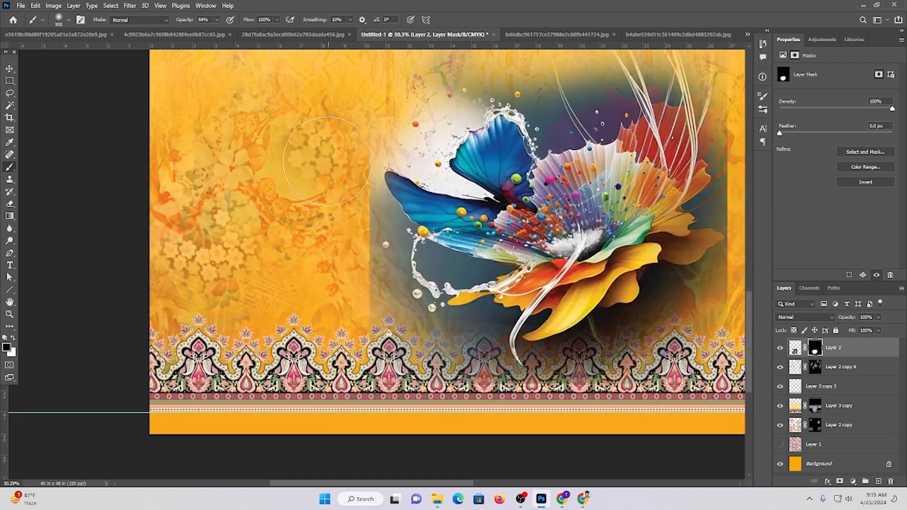
mouse_move(336, 221)
mouse_down()
mouse_move(333, 285)
mouse_move(346, 259)
mouse_up()
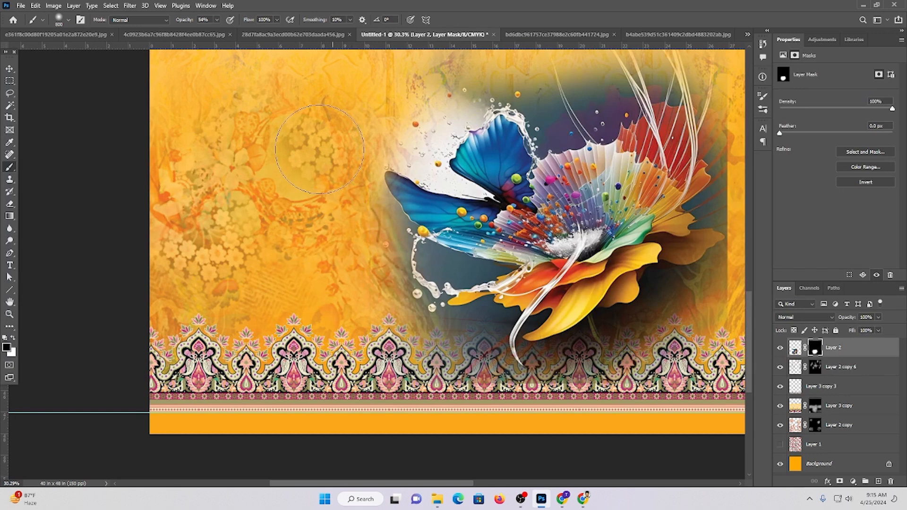
drag(491, 295, 307, 268)
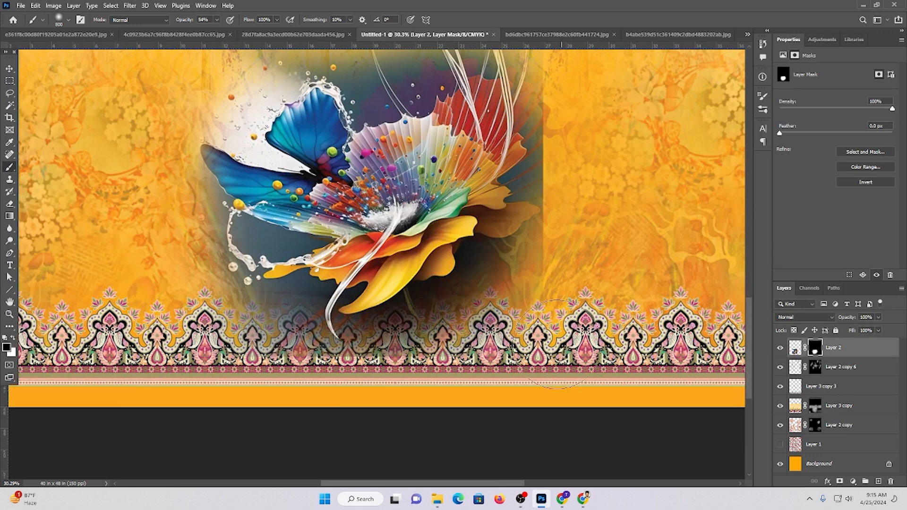
scroll(585, 277, up, 3)
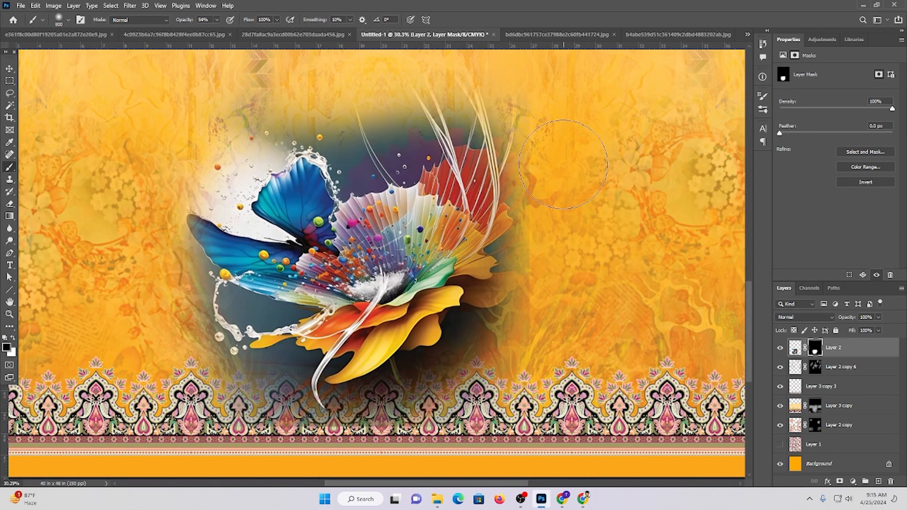
scroll(563, 164, up, 2)
drag(543, 249, 545, 172)
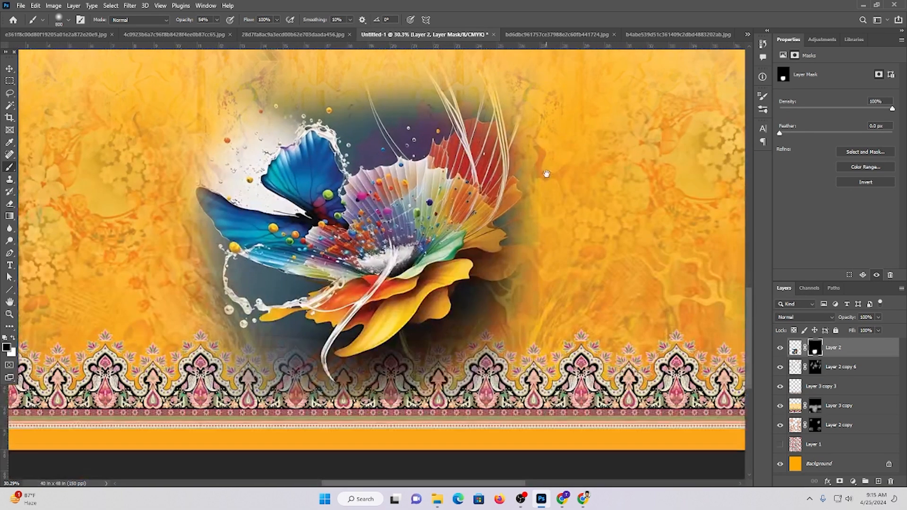
Mask away the remaining dark and white fringes around the butterfly and flower so the outline follows their shape
mouse_move(564, 316)
mouse_down()
mouse_move(577, 273)
mouse_move(728, 257)
mouse_up()
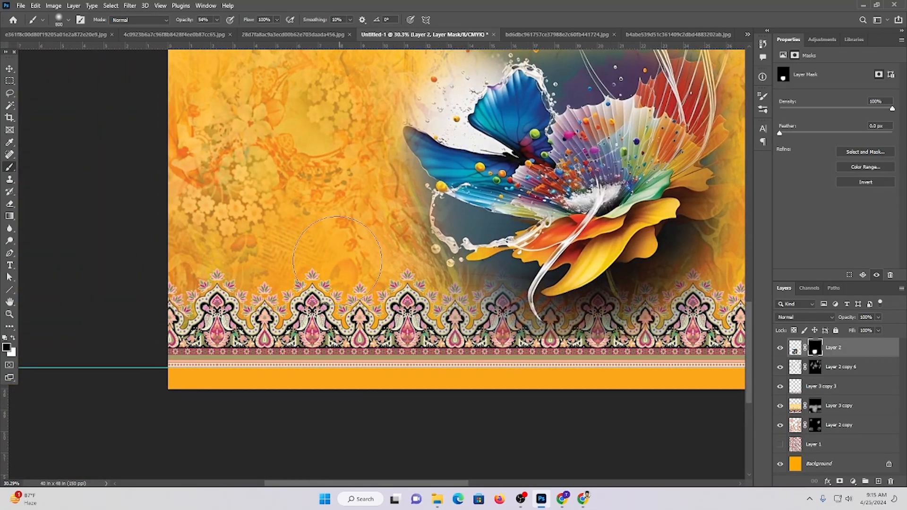
mouse_move(420, 52)
mouse_down()
mouse_move(392, 135)
mouse_move(325, 201)
mouse_up()
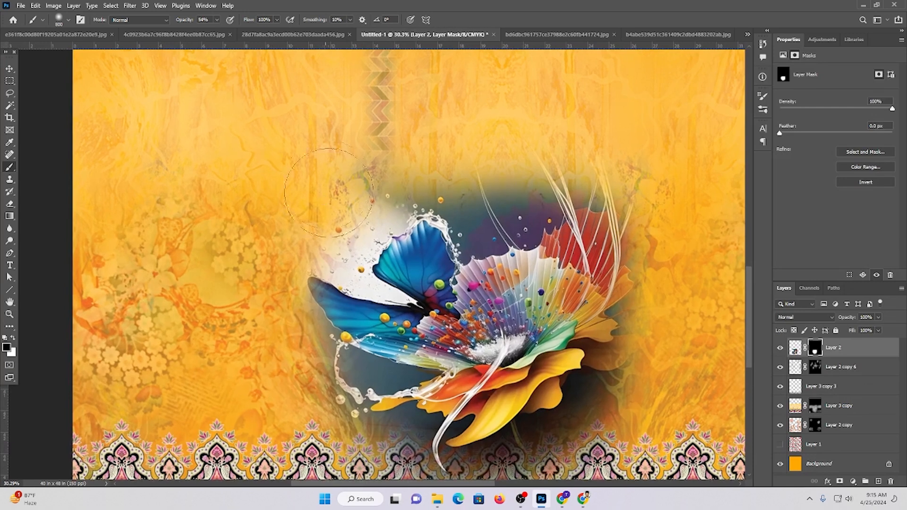
mouse_move(311, 161)
mouse_down()
mouse_move(291, 152)
mouse_move(310, 159)
mouse_up()
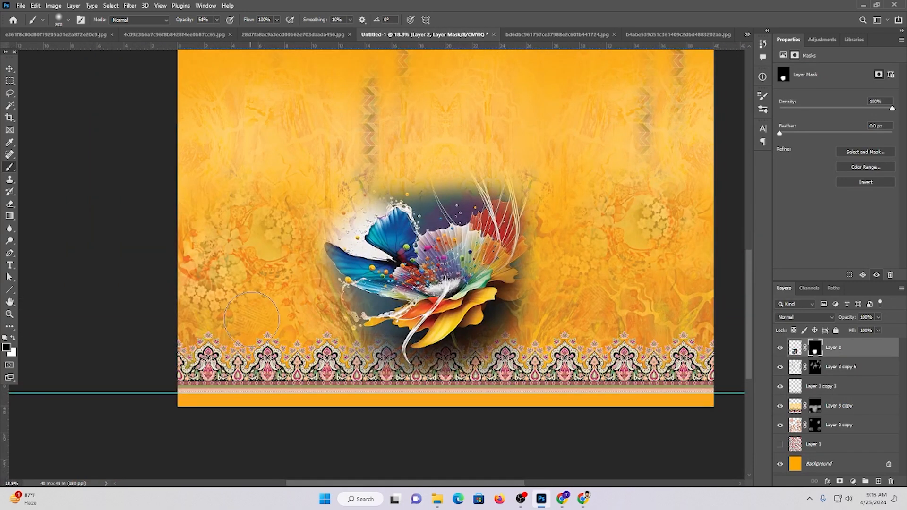
drag(295, 319, 354, 285)
drag(501, 165, 604, 124)
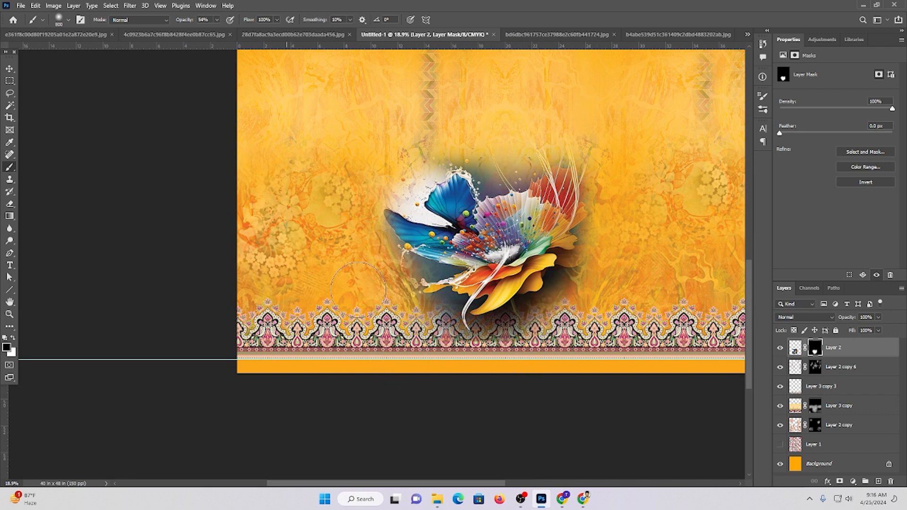
drag(396, 269, 354, 245)
drag(416, 255, 454, 272)
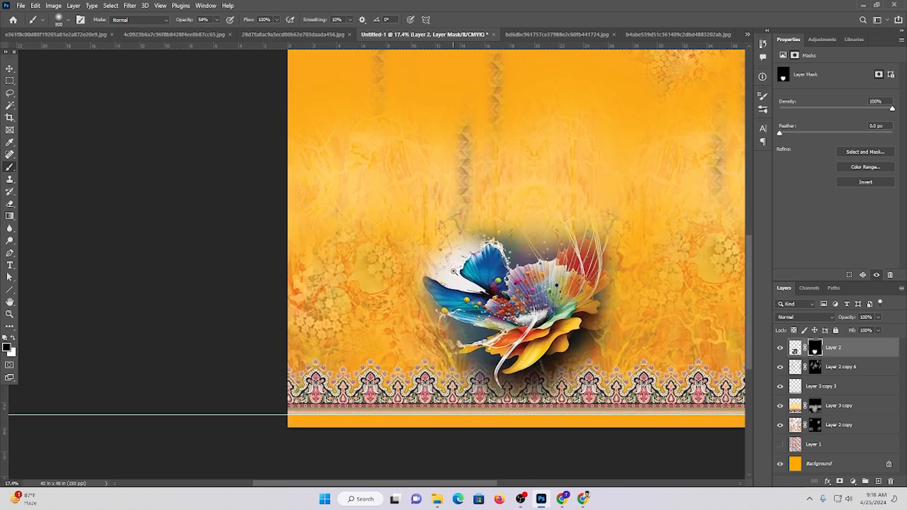
Scale the butterfly-flower layer to about 80% and move it slightly upward over the border
scroll(545, 299, down, 1)
key(ctrl+t)
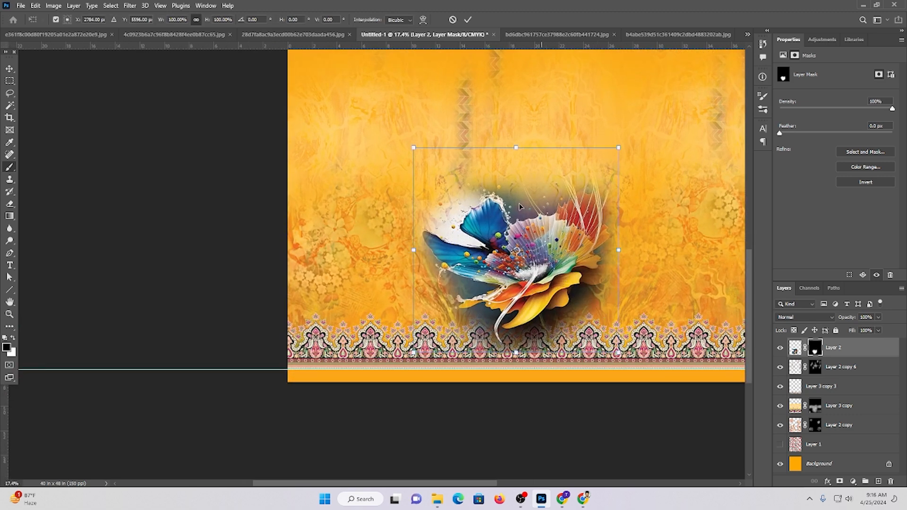
drag(514, 149, 526, 184)
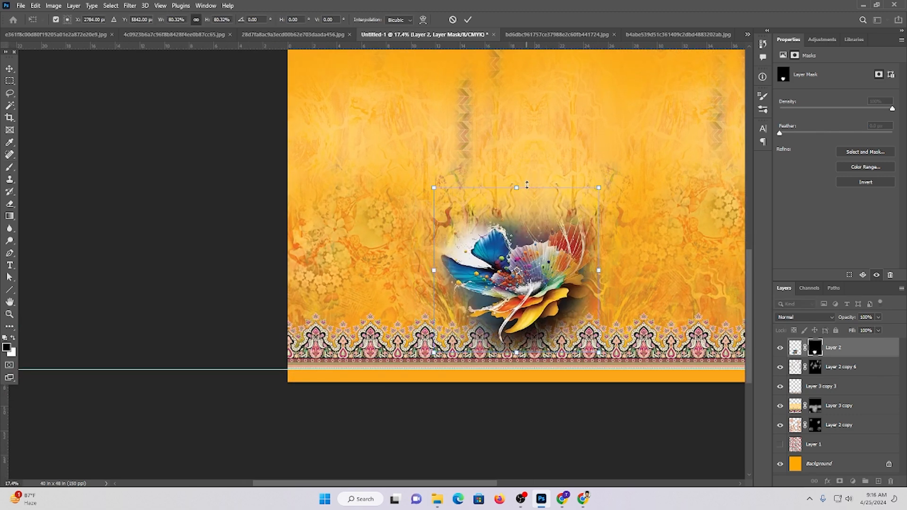
key(Return)
scroll(526, 185, down, 1)
click(10, 70)
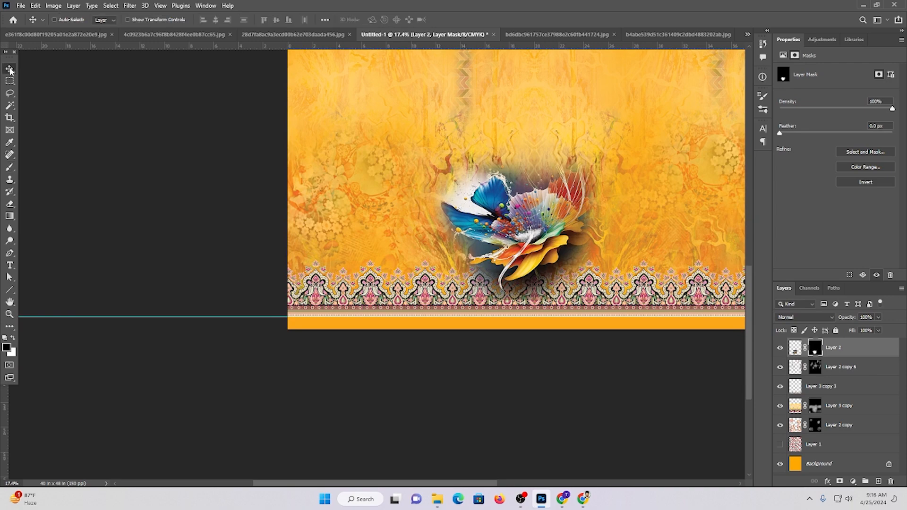
drag(535, 271, 536, 248)
Brush black on the image's mask to clear the dark shadow below the flower from the ornamental border
scroll(486, 290, up, 4)
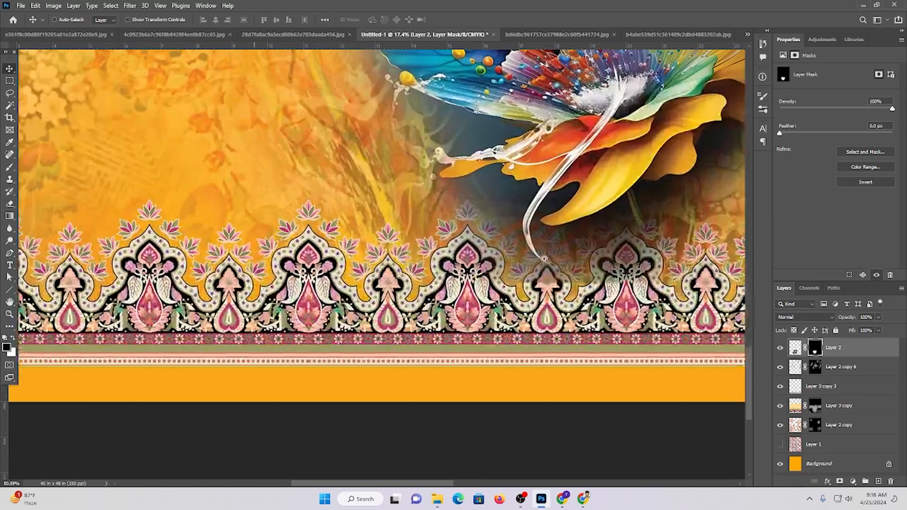
click(9, 204)
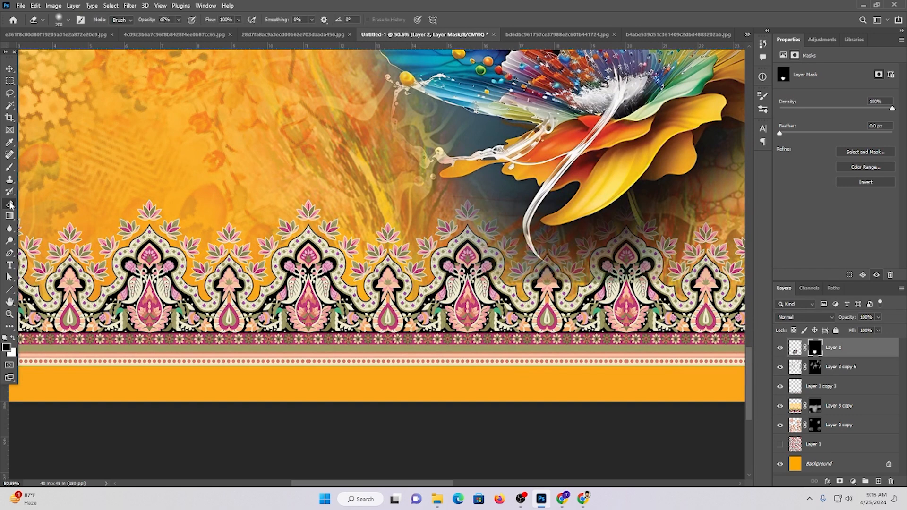
click(10, 167)
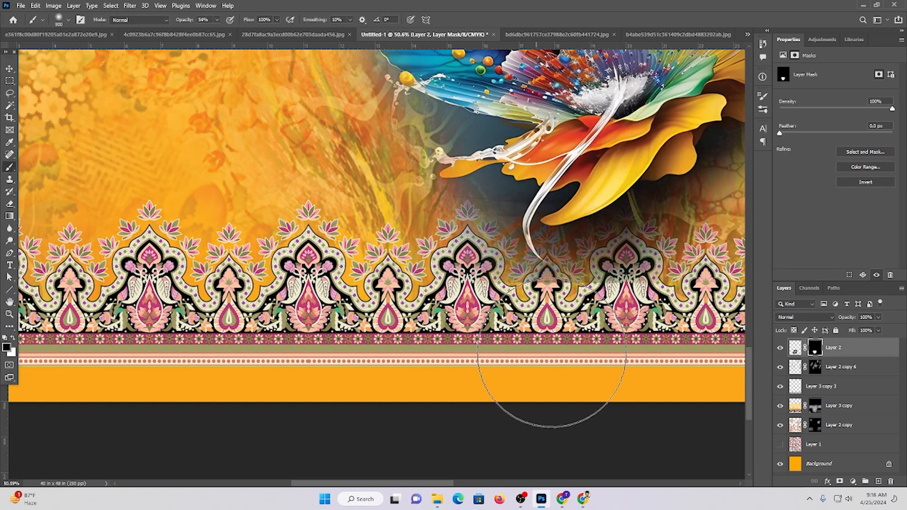
mouse_move(391, 339)
mouse_down()
mouse_move(455, 373)
mouse_move(587, 364)
mouse_move(647, 325)
mouse_move(642, 315)
mouse_move(533, 337)
mouse_up()
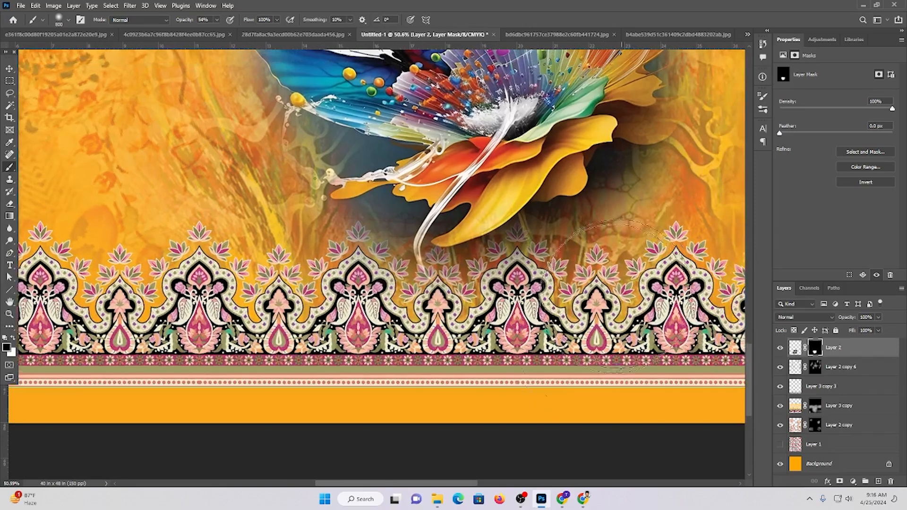
drag(293, 346, 282, 318)
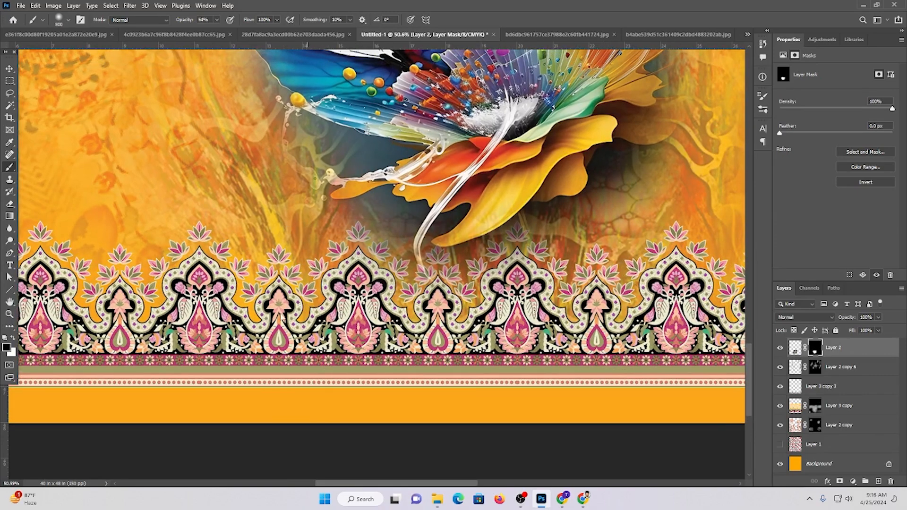
mouse_move(374, 304)
mouse_down()
mouse_move(290, 289)
mouse_move(336, 283)
mouse_up()
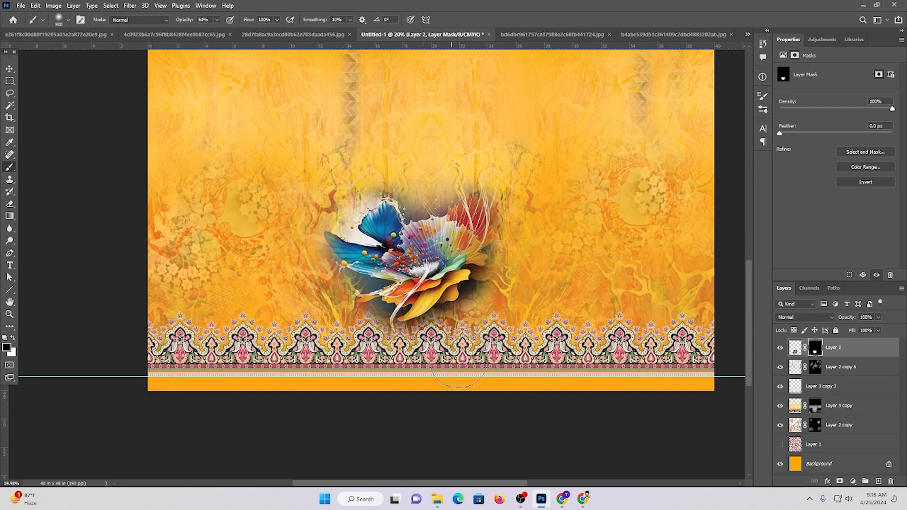
Switch to the Move tool and examine the blended butterfly-flower up close and within the full design
drag(409, 307, 682, 319)
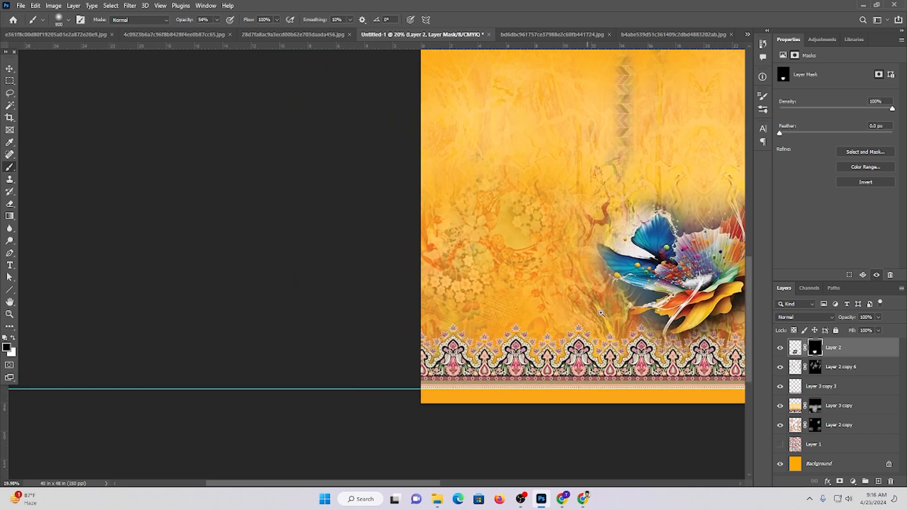
drag(603, 310, 567, 302)
drag(669, 290, 458, 306)
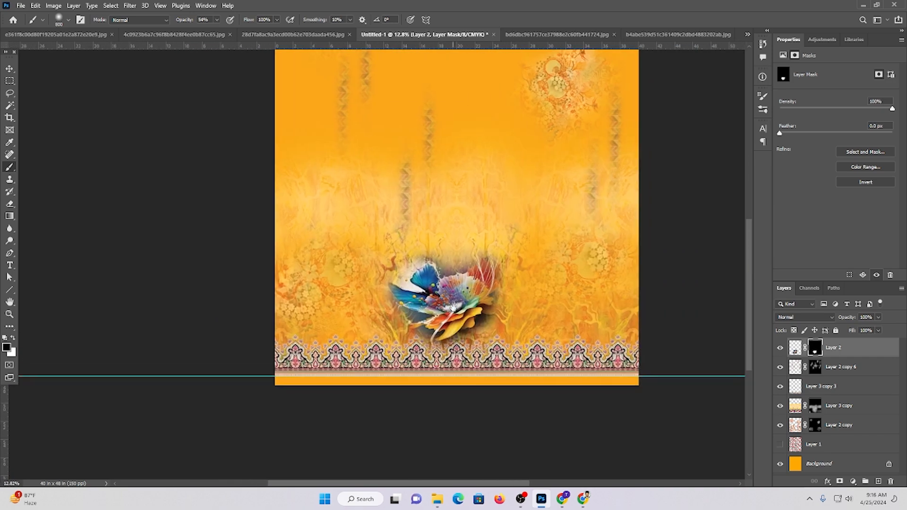
click(10, 69)
scroll(414, 273, down, 1)
drag(416, 273, 461, 260)
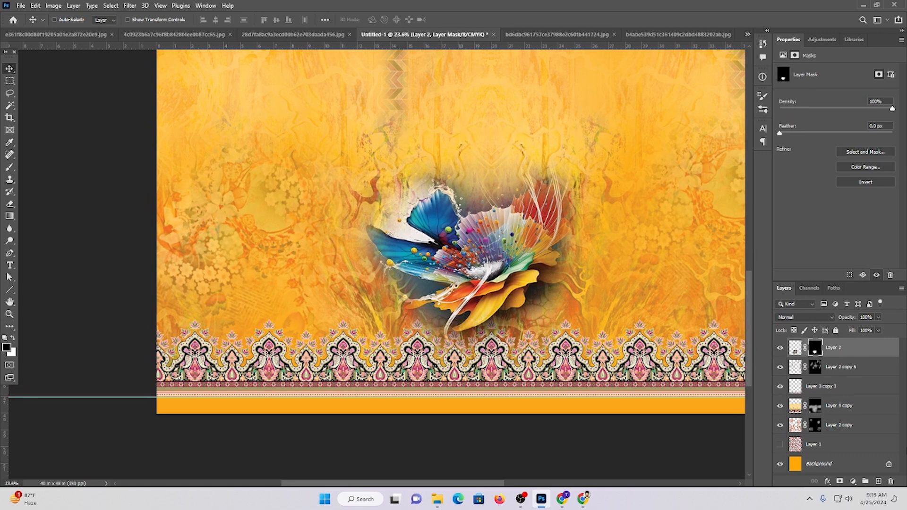
key(ctrl+0)
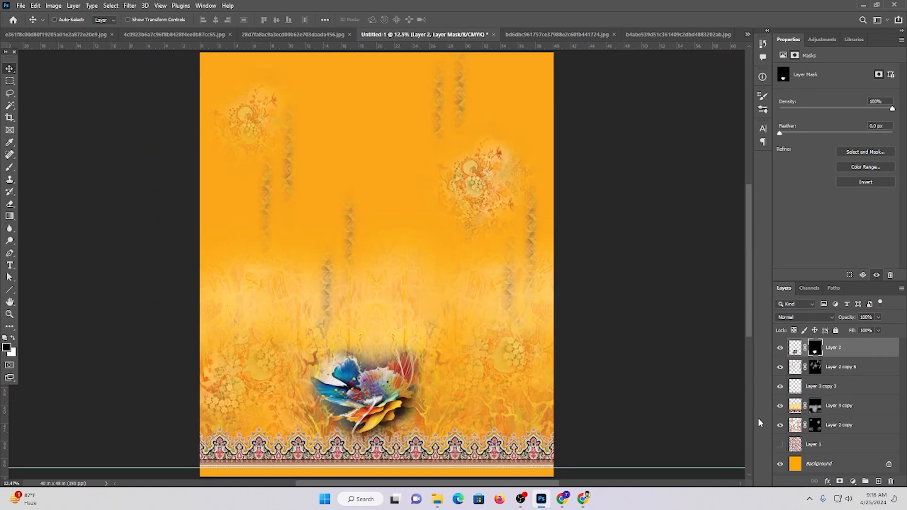
Show the floral pattern on Layer 1 and hide it behind a black layer mask
click(780, 446)
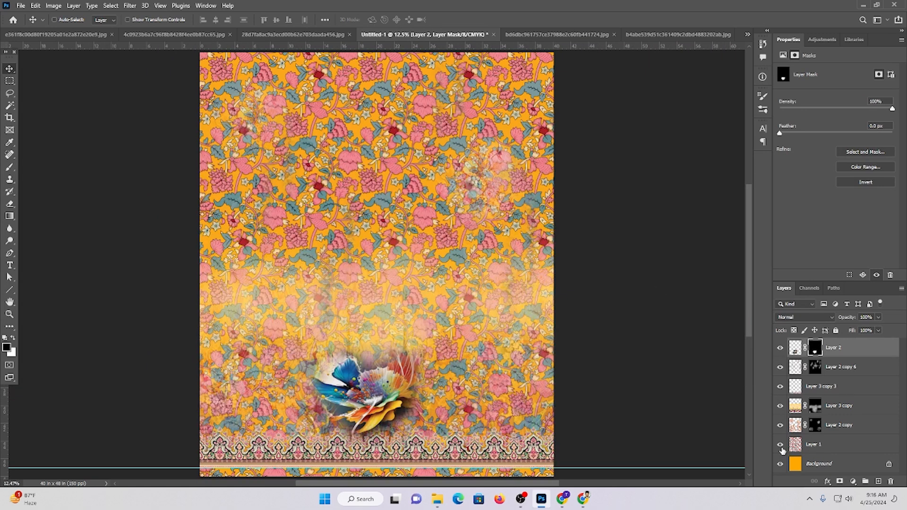
click(828, 446)
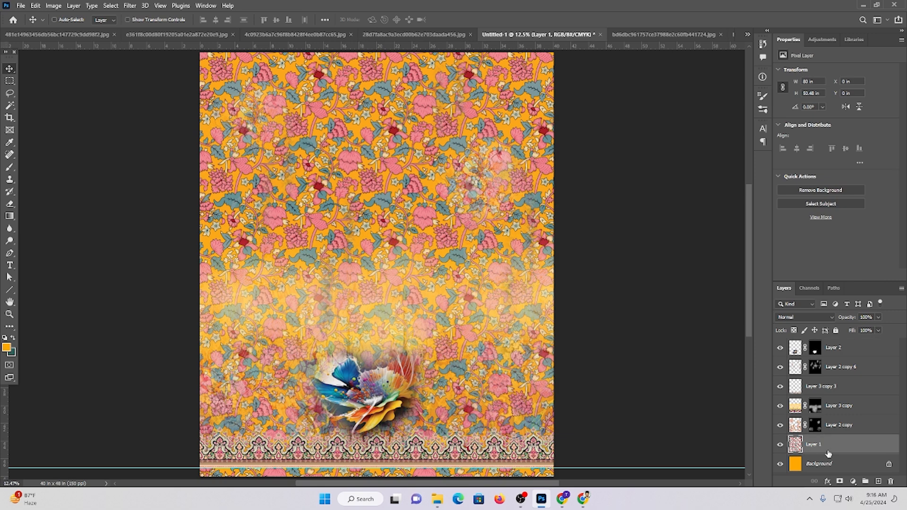
alt+click(840, 481)
Set up a white 1600 px brush at 15% opacity for painting on Layer 1's mask
key(b)
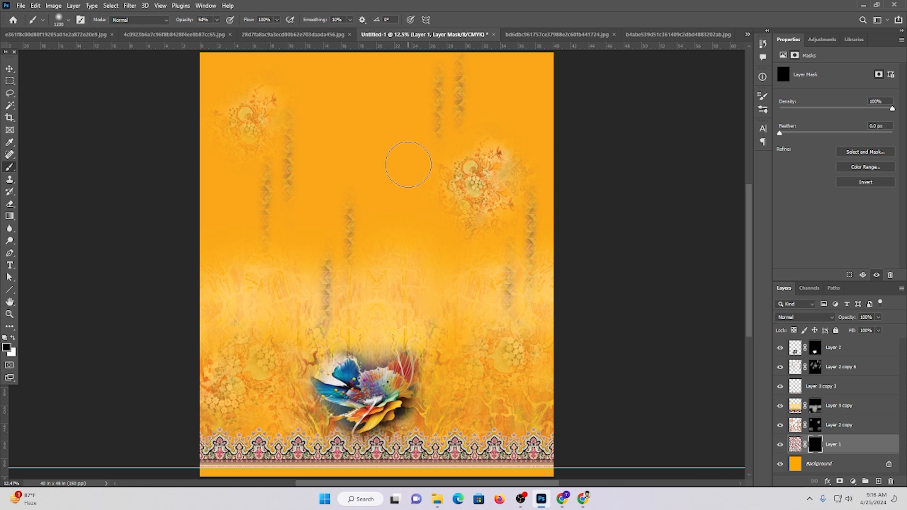
key(bracketright)
key(bracketright)
key(bracketright)
key(bracketright)
key(bracketright)
key(bracketright)
key(bracketright)
key(bracketright)
click(14, 338)
mouse_move(316, 105)
mouse_down()
mouse_move(344, 209)
mouse_move(336, 219)
mouse_up()
key(ctrl+z)
click(217, 20)
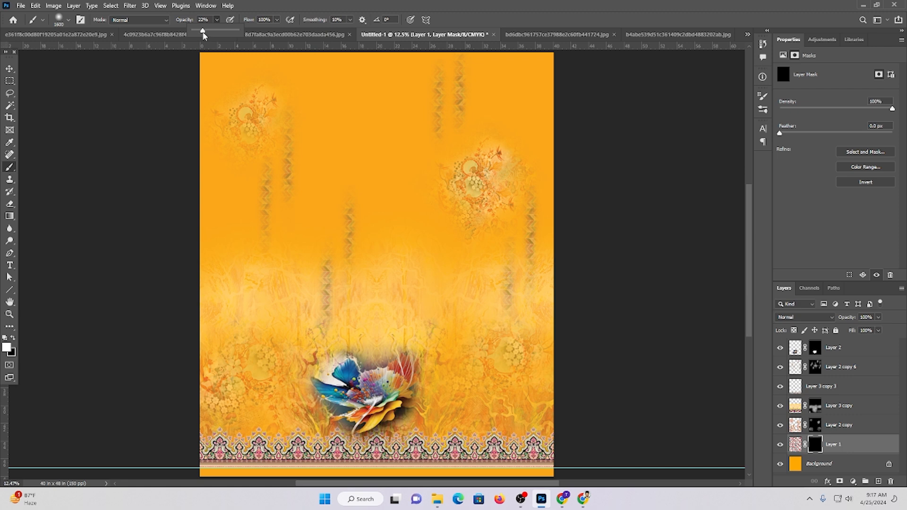
Brush white softly over Layer 1's mask to reveal the floral pattern faintly across the orange background and along its edges
drag(419, 119, 405, 184)
drag(320, 237, 400, 258)
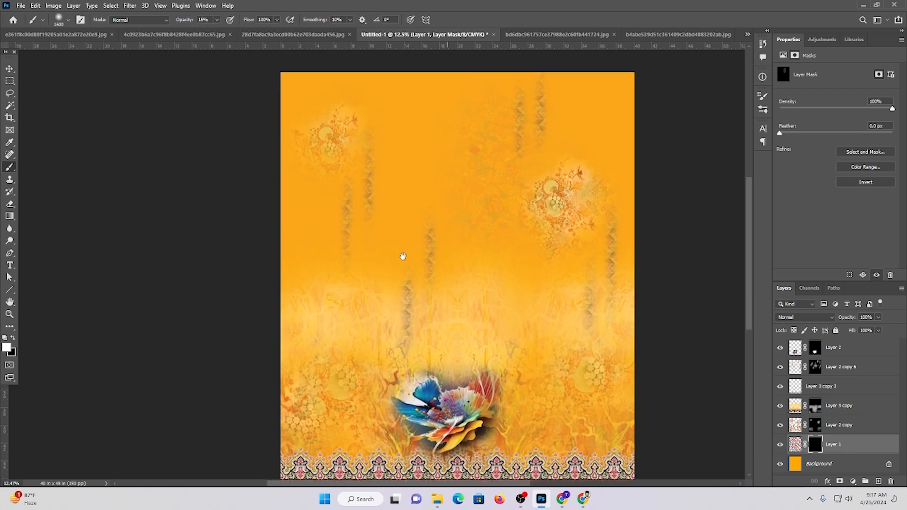
drag(412, 98, 420, 156)
mouse_move(298, 243)
mouse_down()
mouse_move(293, 348)
mouse_move(350, 311)
mouse_move(300, 347)
mouse_up()
mouse_move(654, 318)
mouse_down()
mouse_move(580, 331)
mouse_move(553, 299)
mouse_move(615, 268)
mouse_up()
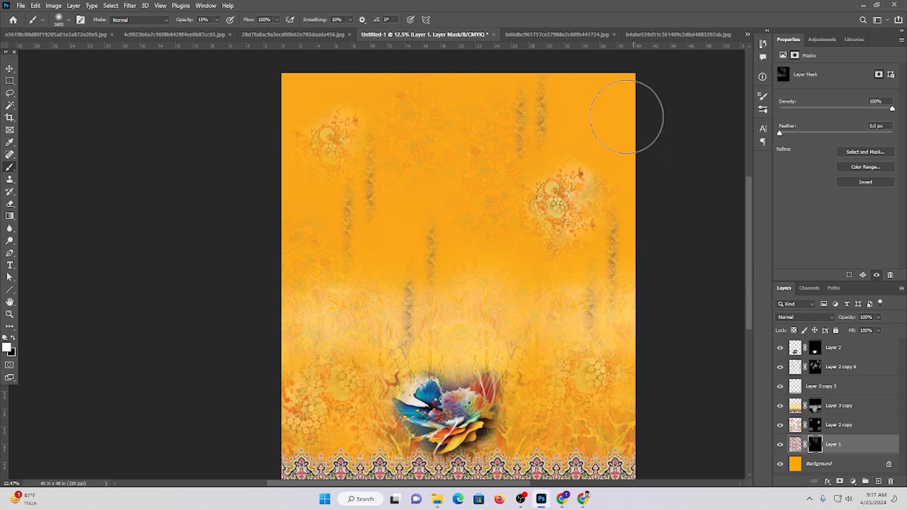
drag(628, 117, 618, 78)
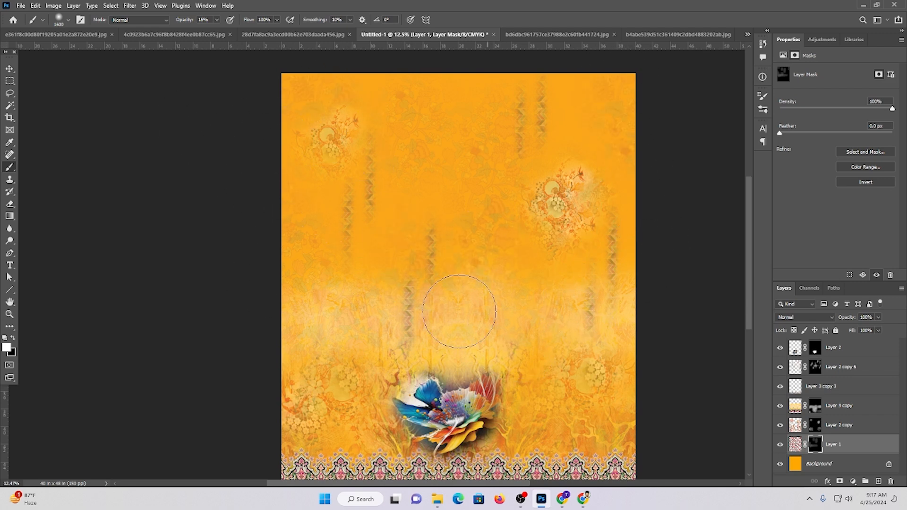
drag(358, 292, 409, 316)
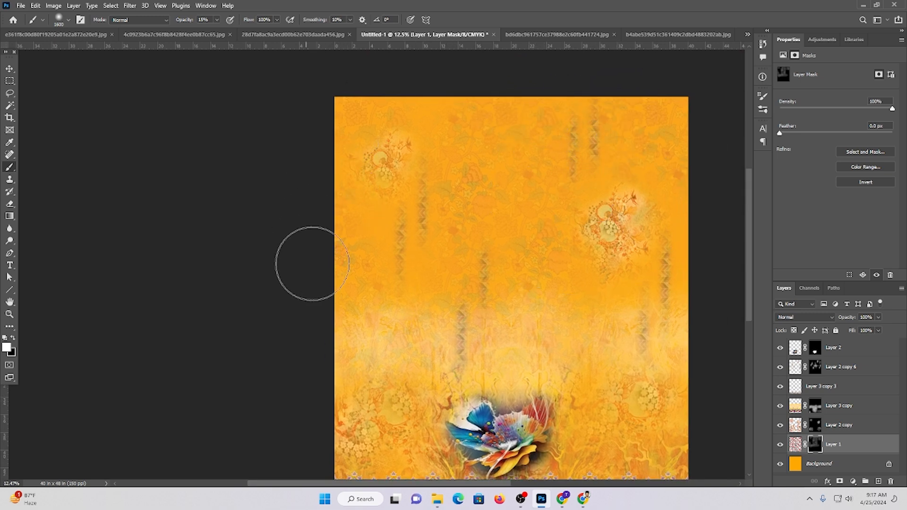
mouse_move(349, 307)
mouse_down()
mouse_move(334, 218)
mouse_move(292, 223)
mouse_up()
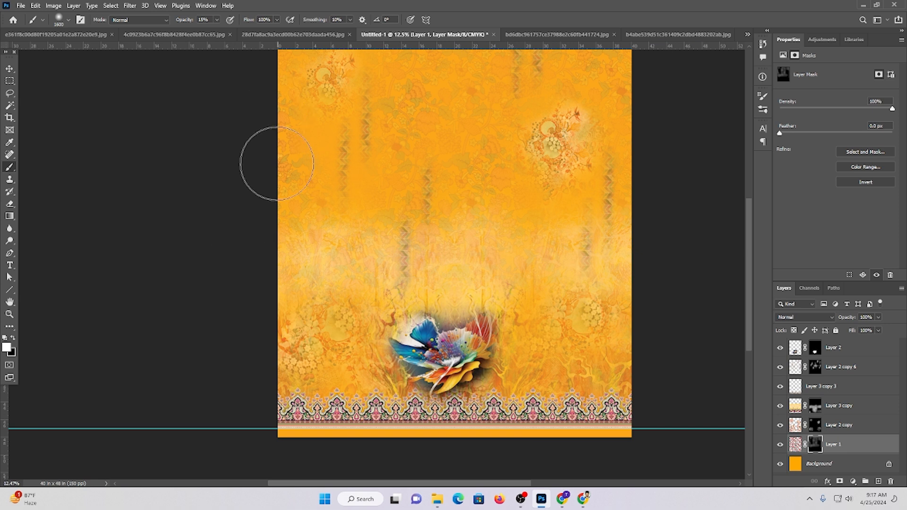
Brush black on Layer 3 copy's mask to fade the pale band above the flower, and switch to the Move tool
click(819, 413)
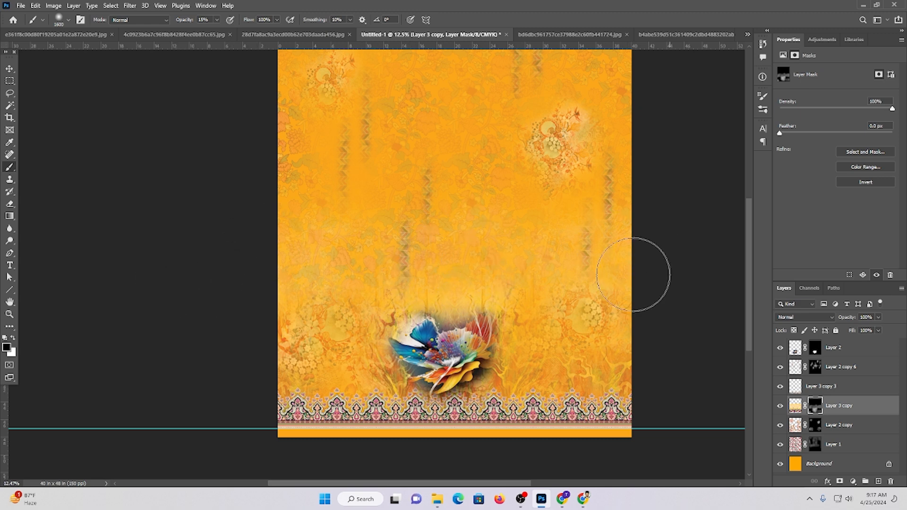
click(10, 68)
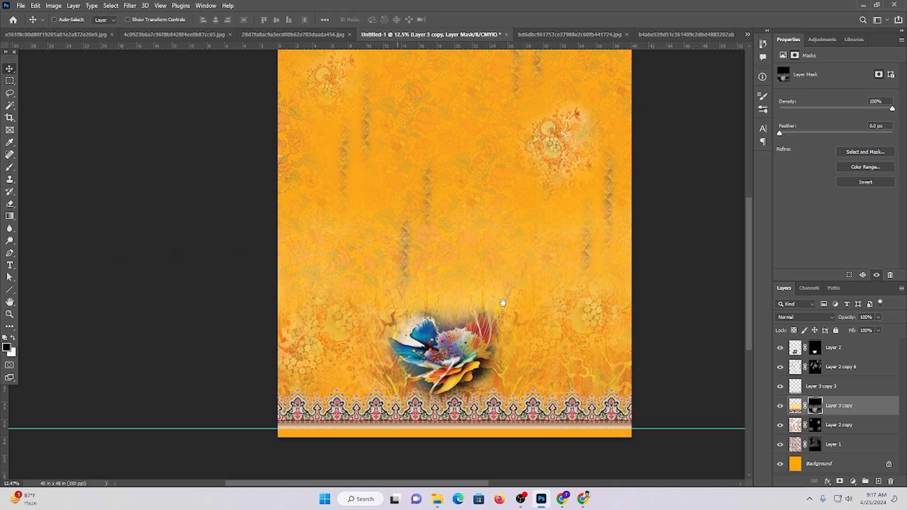
drag(503, 303, 515, 286)
scroll(580, 298, down, 2)
key(ctrl+0)
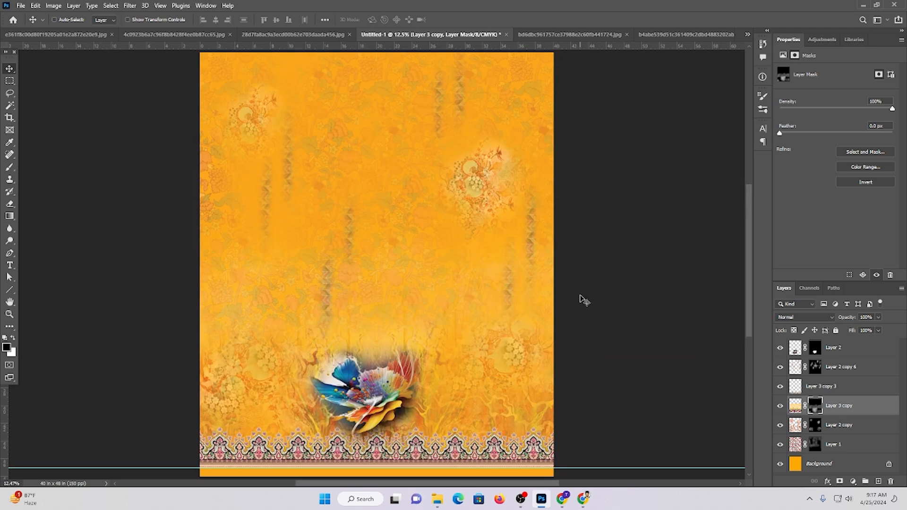
Select the floral pattern on Layer 1 and set its opacity to 62%
drag(418, 253, 552, 252)
scroll(548, 212, up, 3)
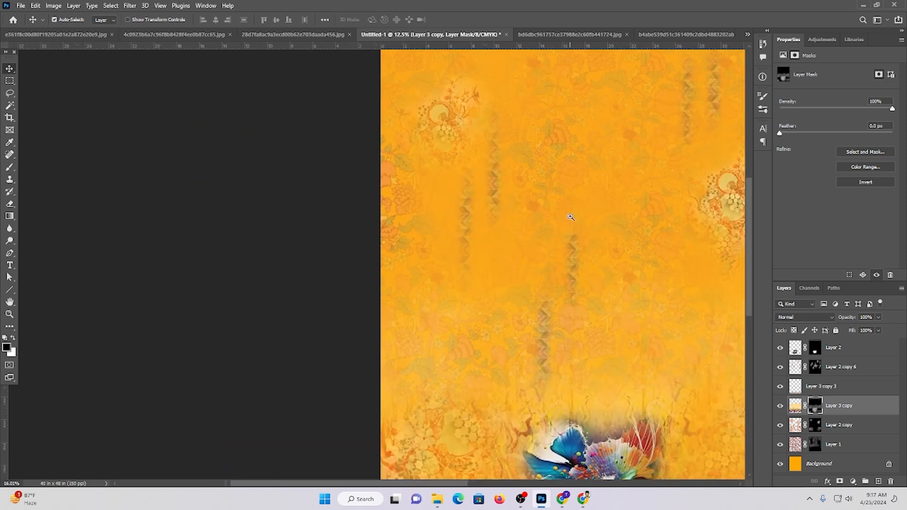
ctrl+click(568, 176)
click(878, 318)
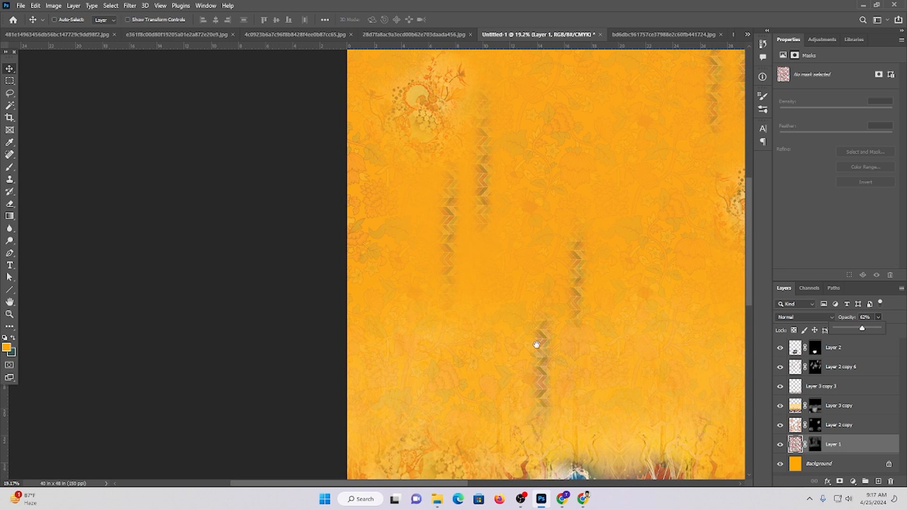
Select the border artwork on Layer 3 copy and set its opacity to 61%
drag(535, 344, 488, 216)
scroll(544, 299, down, 3)
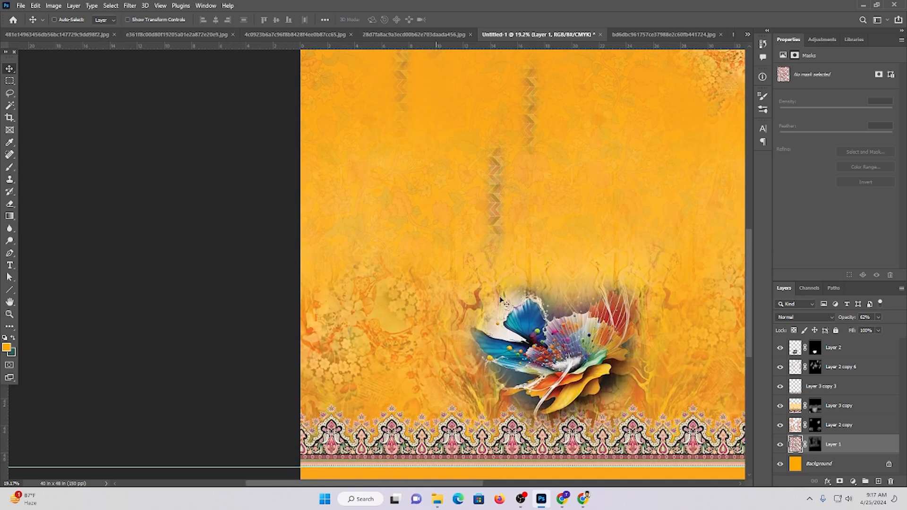
drag(592, 287, 429, 236)
ctrl+click(633, 335)
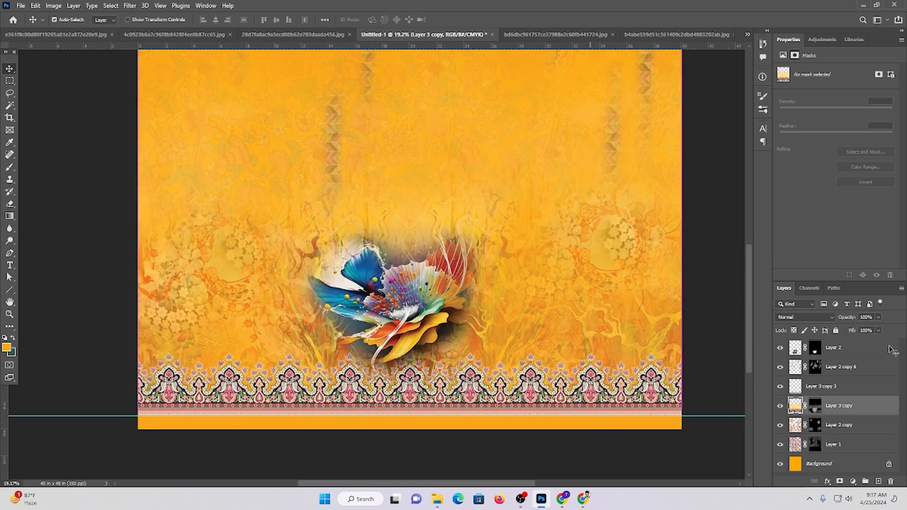
click(878, 318)
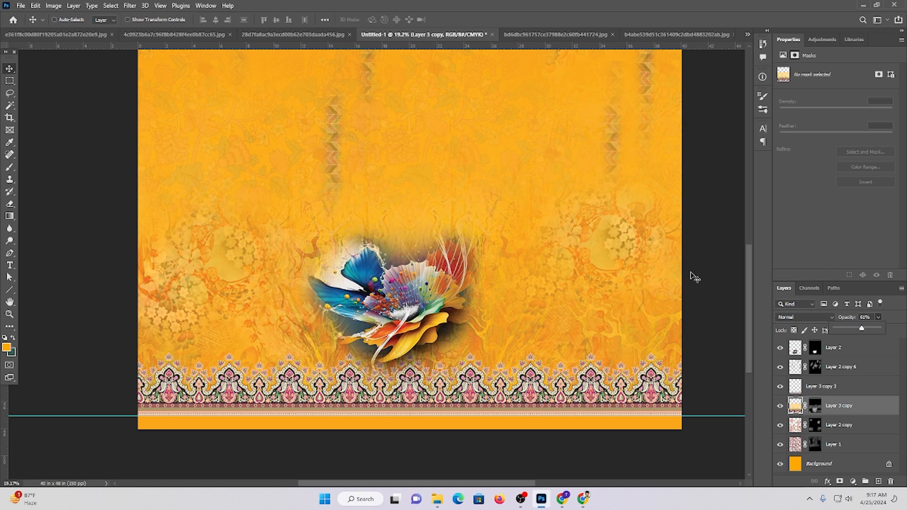
Select the floral clusters on Layer 2 copy and set their opacity to 84%
ctrl+click(631, 243)
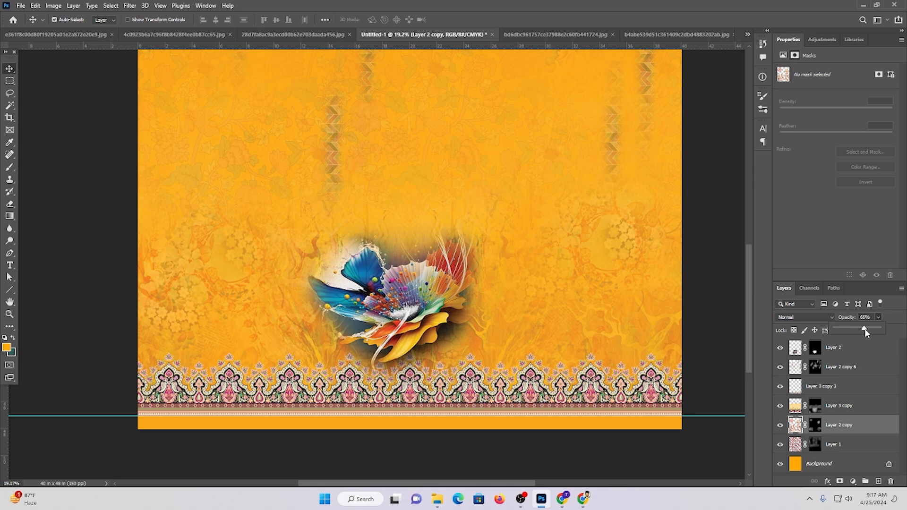
mouse_move(273, 198)
mouse_down()
mouse_move(233, 186)
mouse_move(259, 197)
mouse_up()
drag(388, 250, 511, 298)
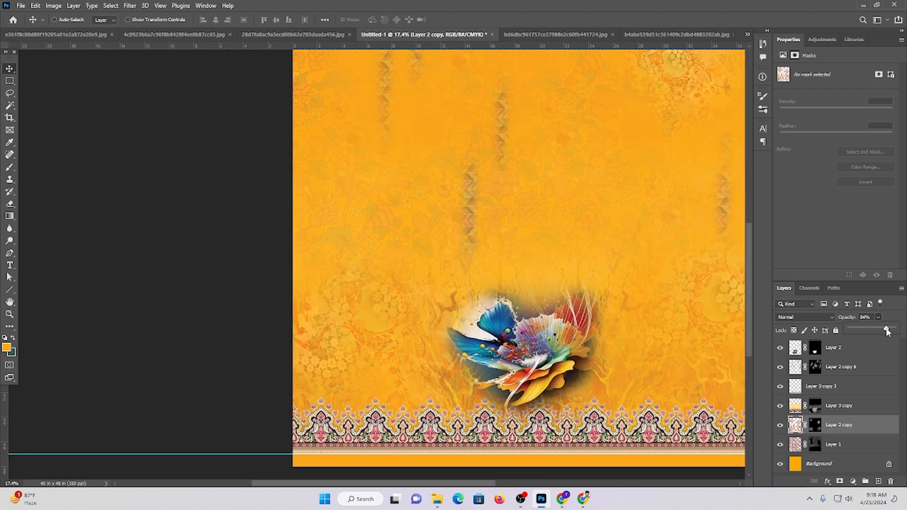
Examine the softened background patterns, chevron strips and border up close and in the full design
scroll(514, 325, down, 3)
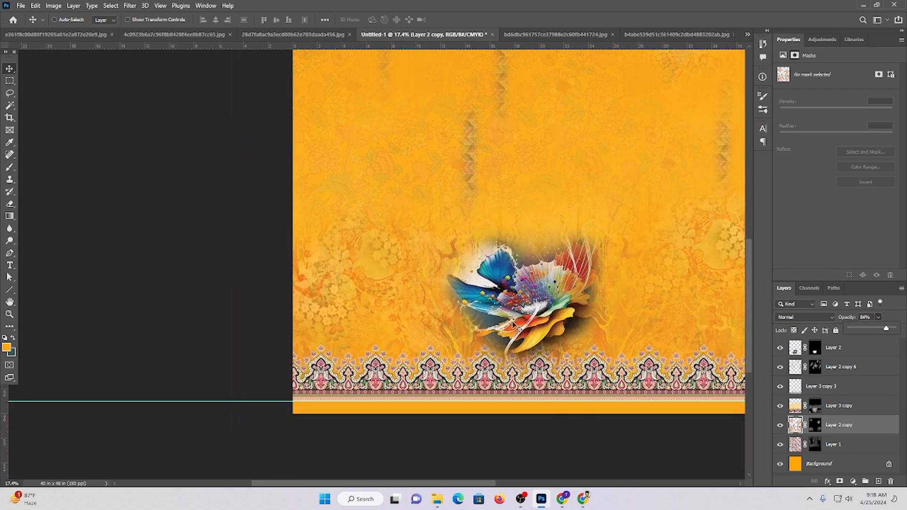
scroll(525, 319, up, 3)
scroll(528, 318, right, 3)
scroll(528, 318, left, 3)
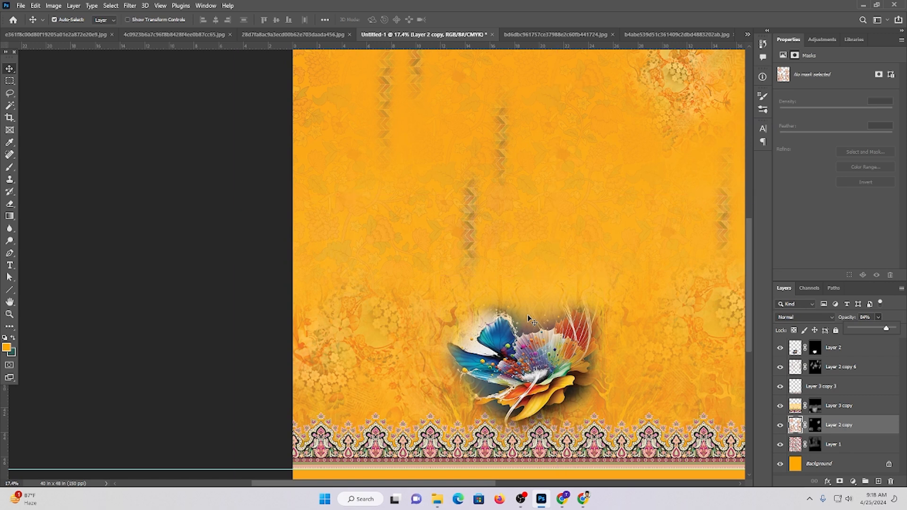
click(9, 68)
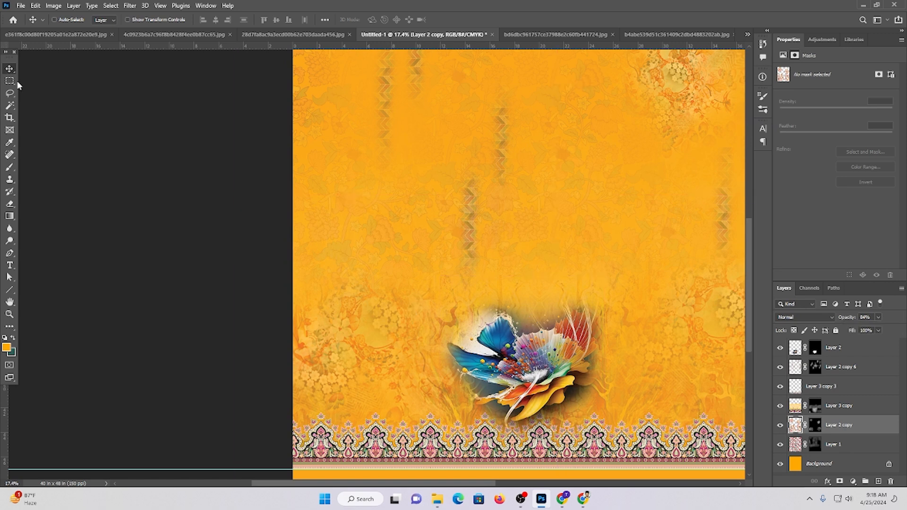
drag(421, 227, 472, 254)
scroll(619, 307, up, 2)
scroll(614, 313, down, 2)
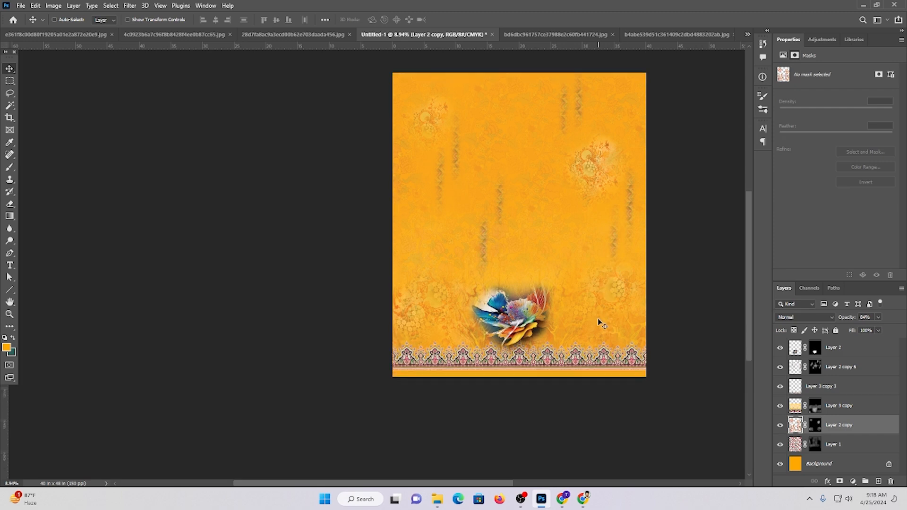
key(ctrl+plus)
In the bd6dbc961757ce37988e2c60fb441724.jpg floral document, unlock the background layer and set the image resolution to 150 pixels/inch
click(544, 36)
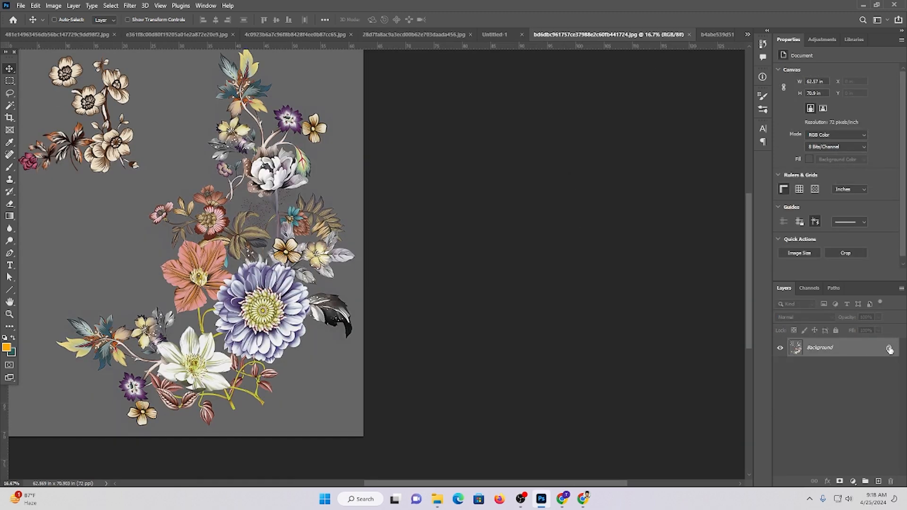
click(889, 348)
key(ctrl+0)
key(ctrl+alt+i)
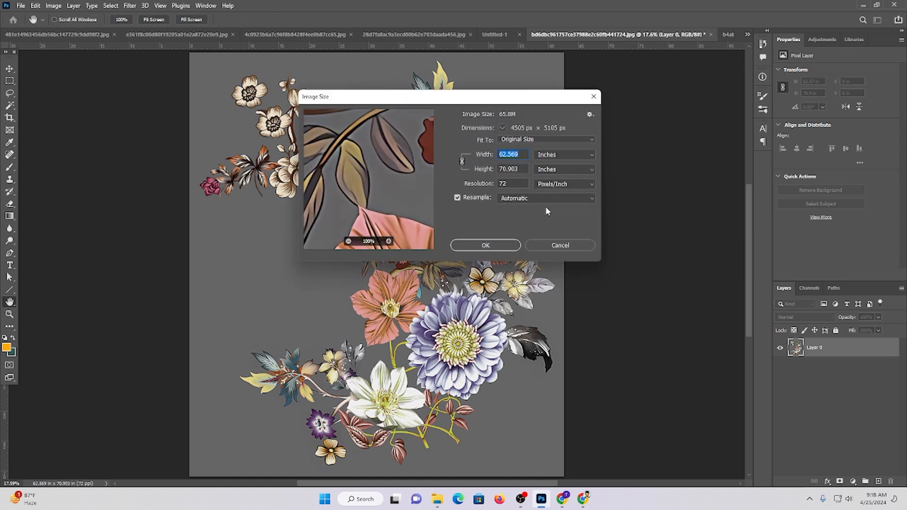
drag(517, 187, 491, 192)
text(150)
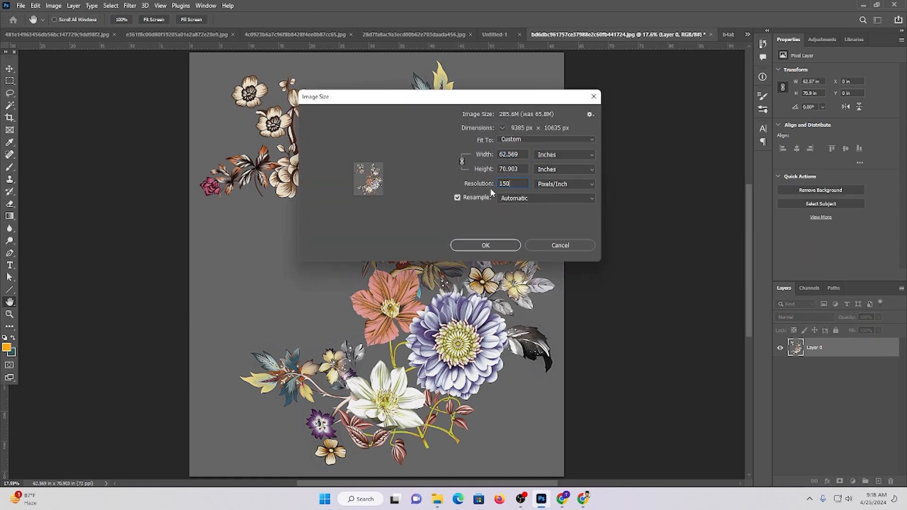
click(495, 247)
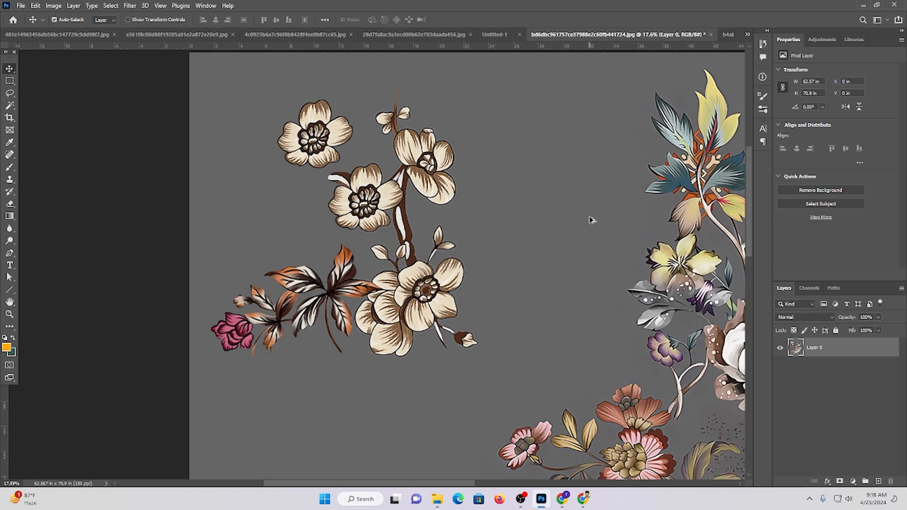
Resize the floral image proportionally to a height of 20 inches
key(ctrl+alt+i)
key(Tab)
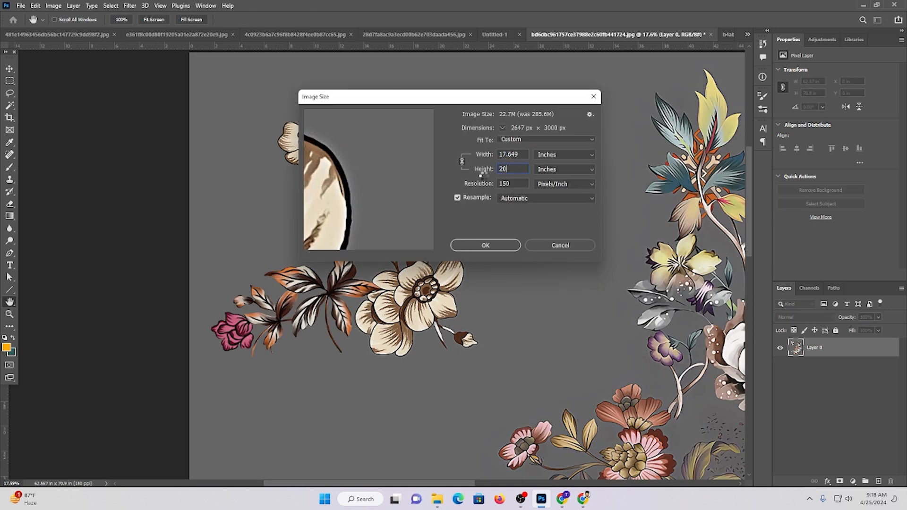
key(Return)
key(ctrl+0)
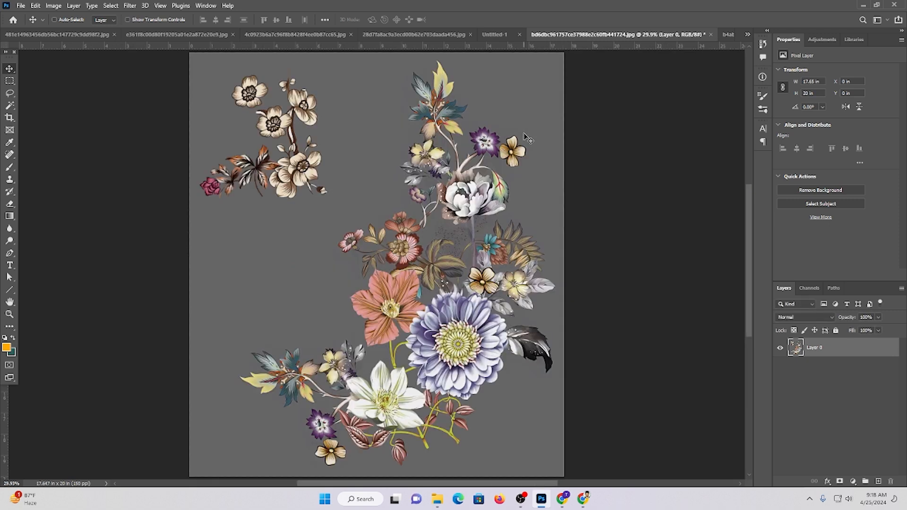
Select the grey area surrounding the flowers with the Magic Wand, delete it and clear the selection
click(14, 112)
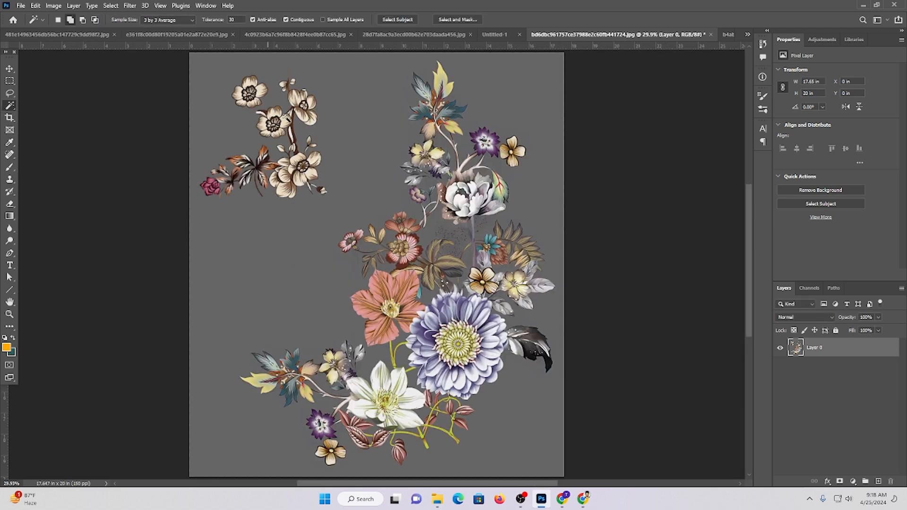
click(336, 121)
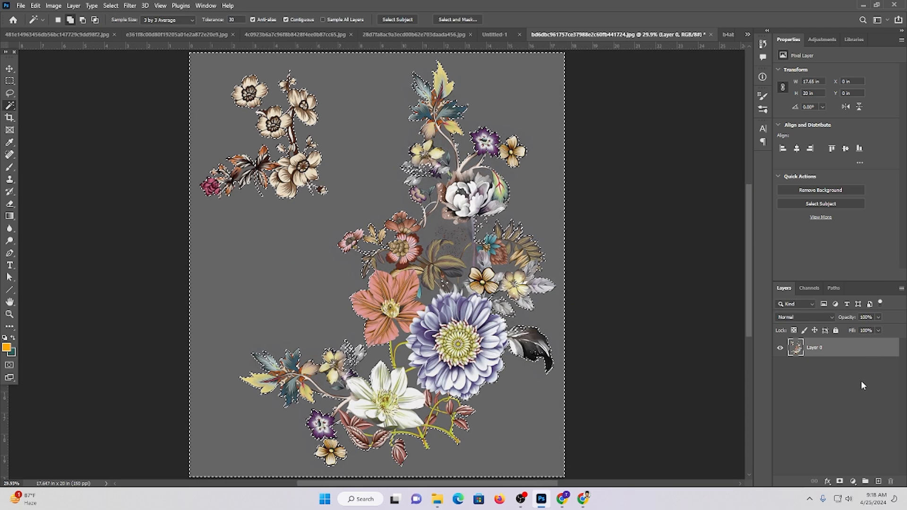
key(Delete)
key(ctrl+d)
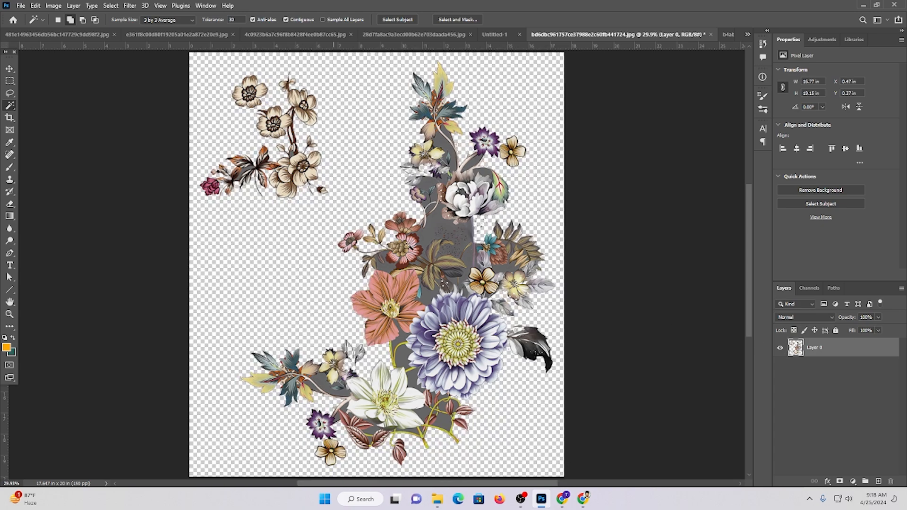
scroll(439, 252, up, 5)
right_click(443, 173)
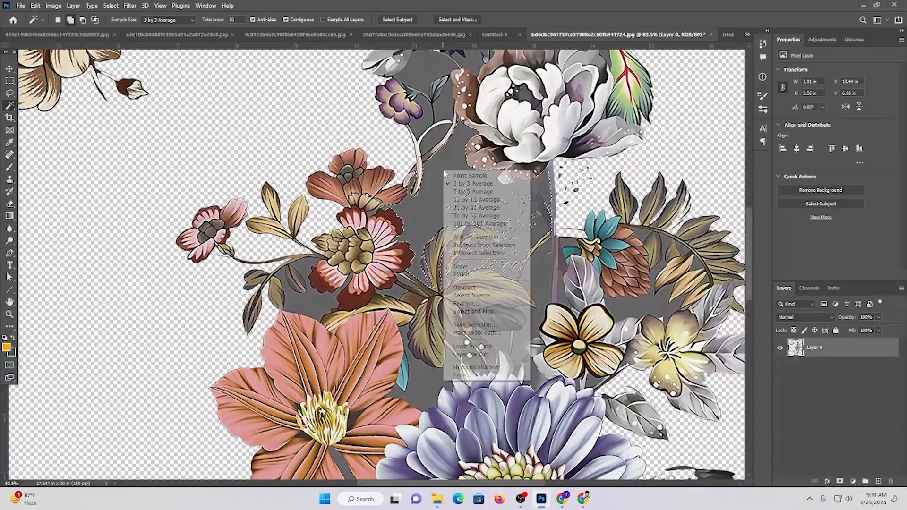
click(461, 274)
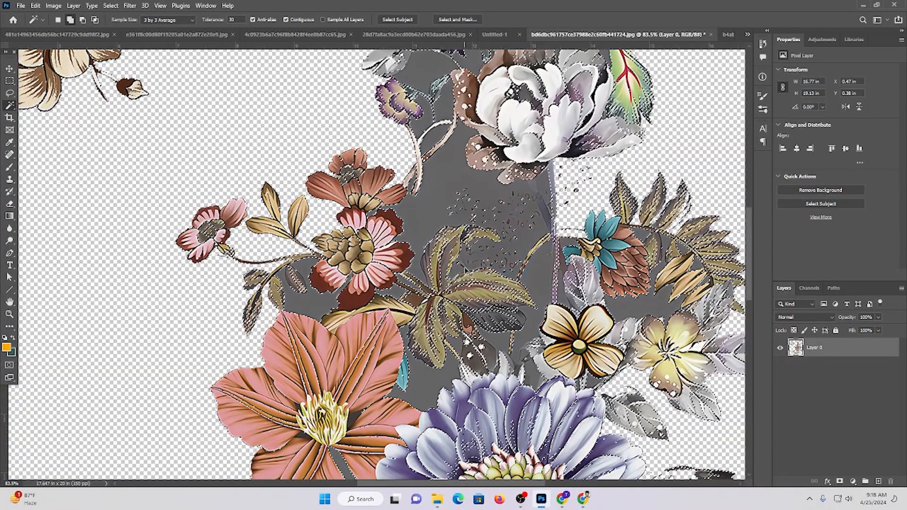
key(ctrl+d)
Select the grey background between the central stems, red flowers and white peony with the Magic Wand, delete it and deselect
drag(424, 144, 446, 283)
click(452, 217)
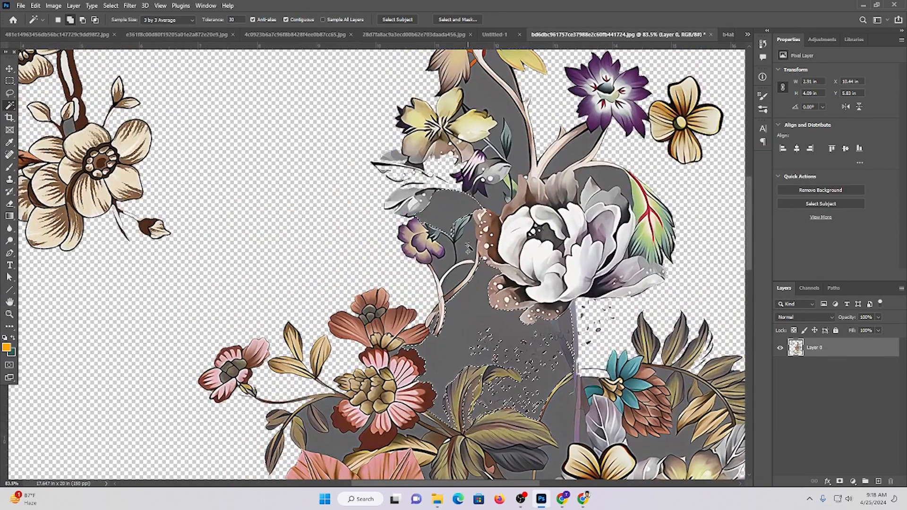
shift+click(446, 265)
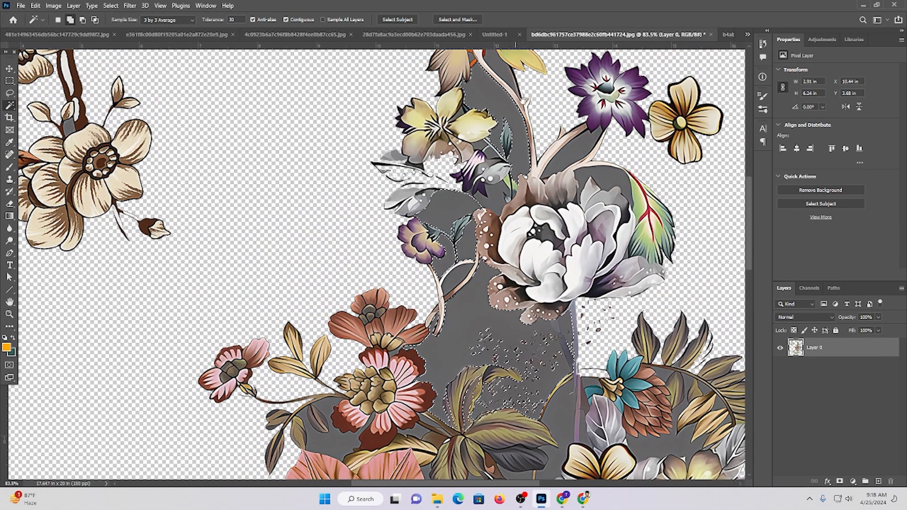
drag(507, 105, 498, 205)
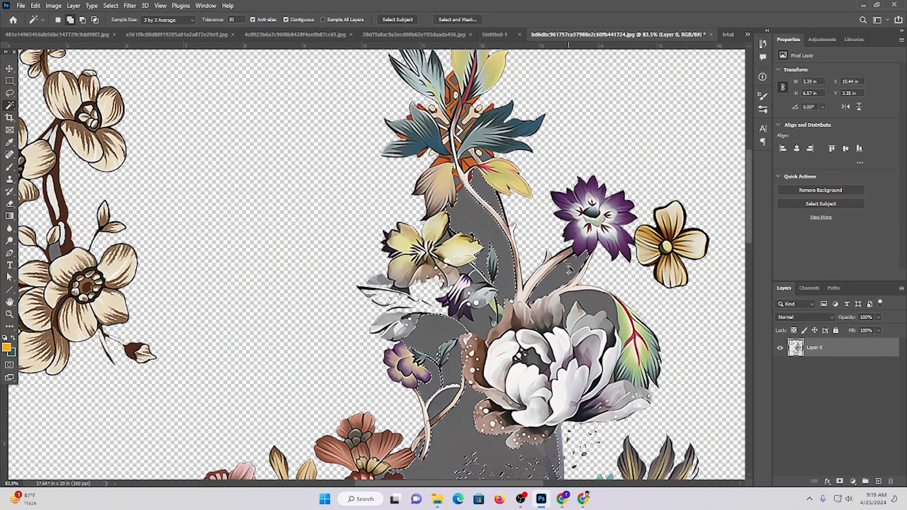
key(Delete)
key(ctrl+d)
Select the grey gaps around the teal-and-brown flower, the purple stem and the neighbouring golden leaves with the Magic Wand
drag(462, 382, 494, 127)
click(577, 286)
drag(681, 334, 693, 338)
click(680, 320)
drag(632, 323, 498, 310)
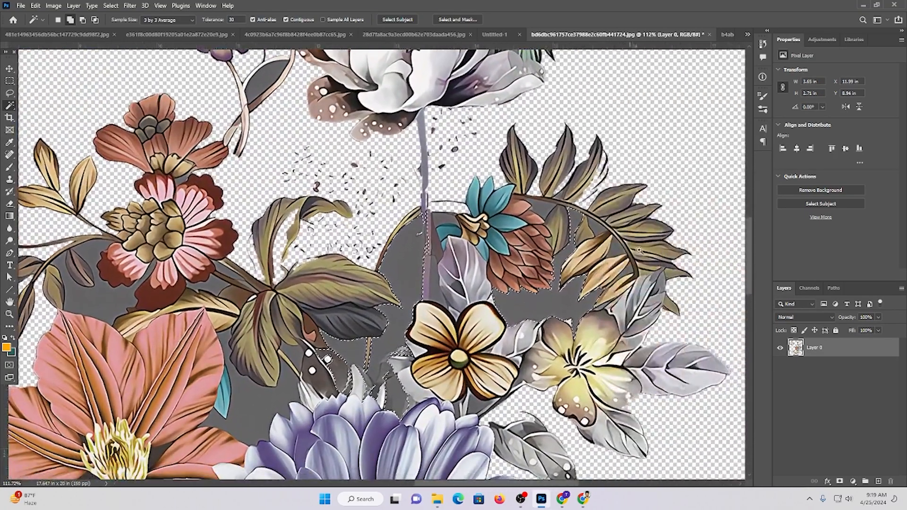
drag(648, 265, 674, 314)
click(607, 313)
click(573, 244)
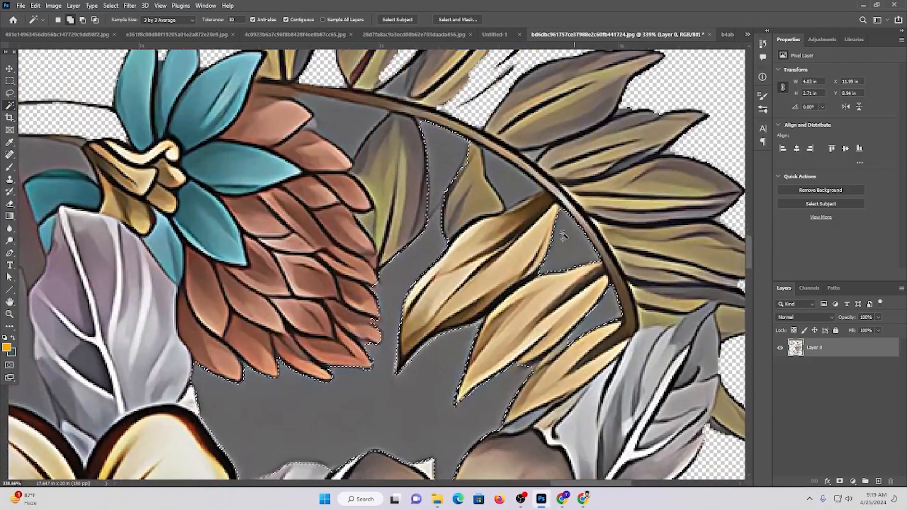
click(506, 178)
drag(585, 248, 592, 270)
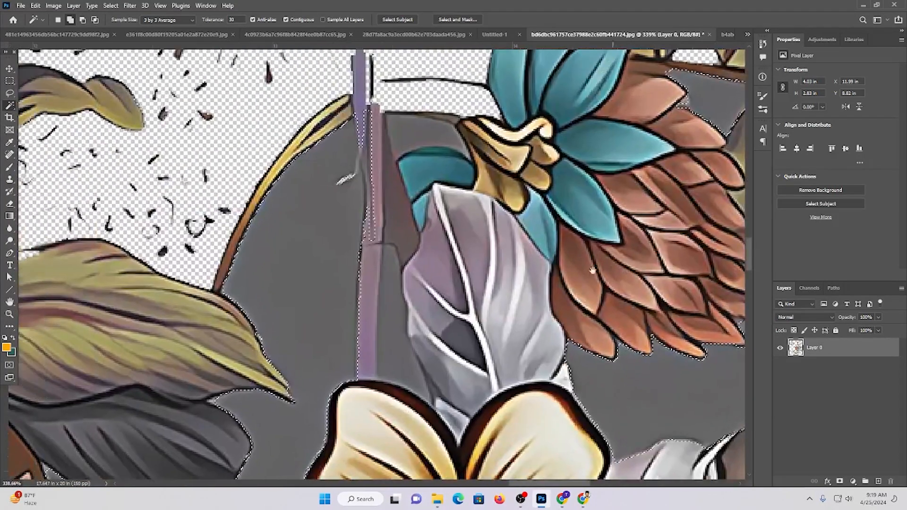
scroll(380, 321, down, 6)
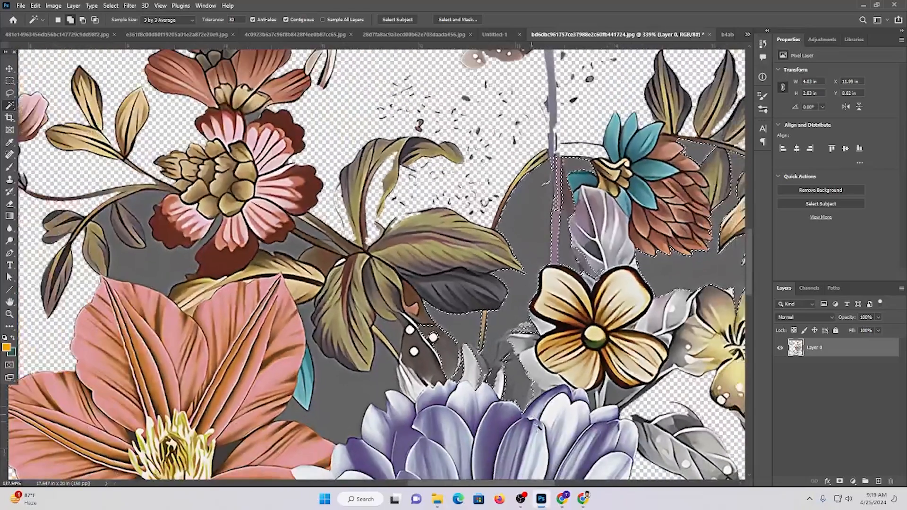
Add the grey areas around the coral flower, between its petals and beside its green stems to the selection
drag(539, 428, 578, 269)
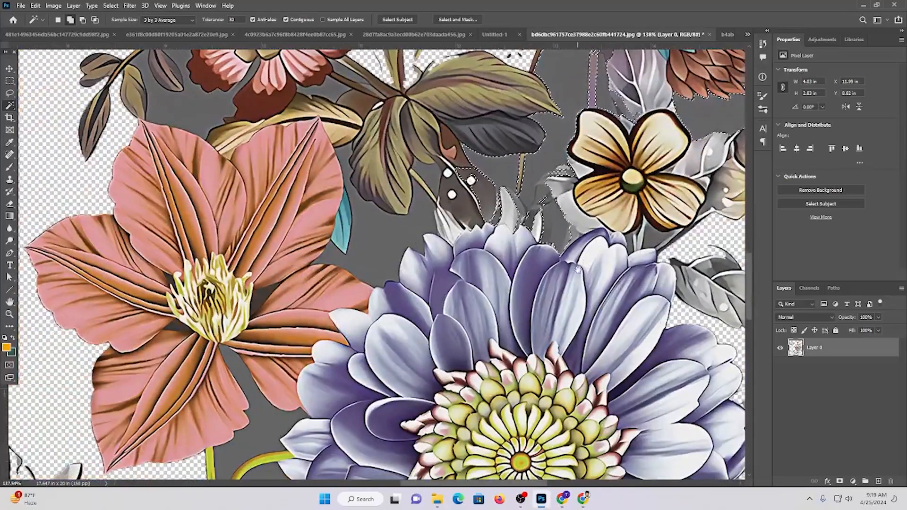
click(383, 244)
drag(248, 194, 398, 245)
click(348, 167)
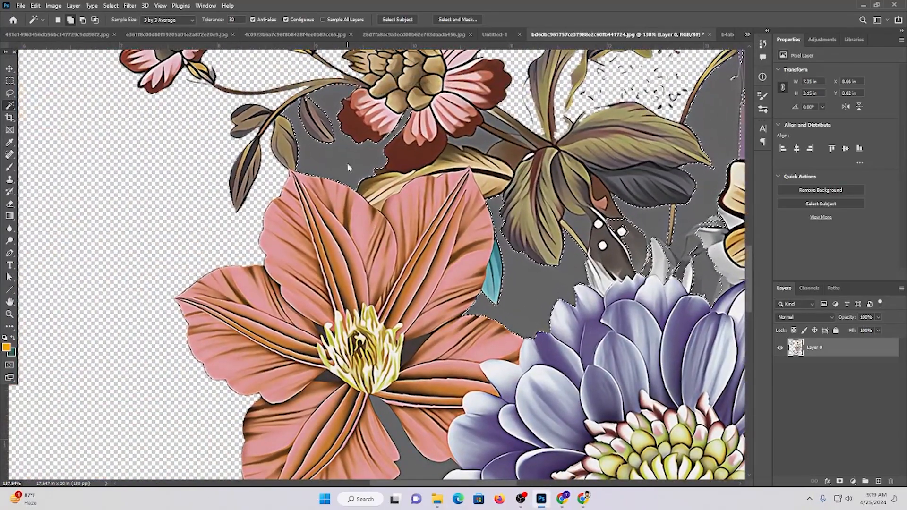
click(498, 130)
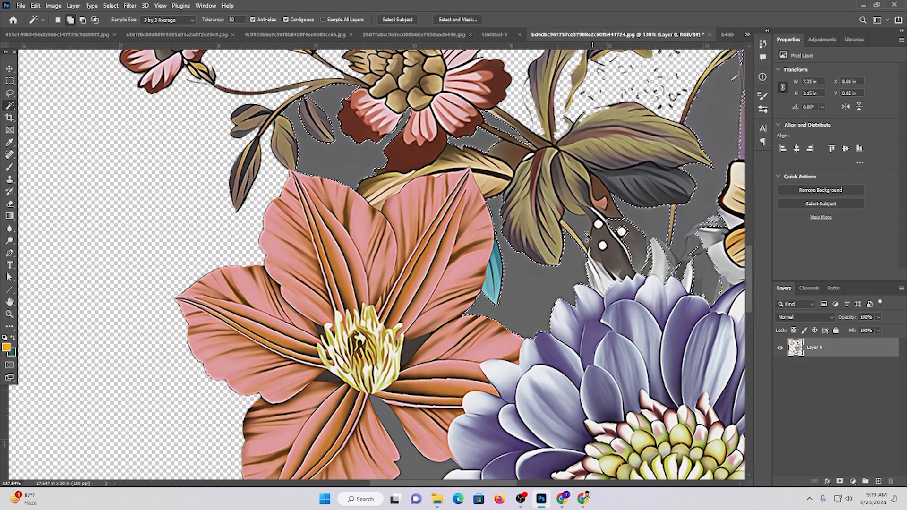
drag(470, 435, 481, 235)
click(436, 267)
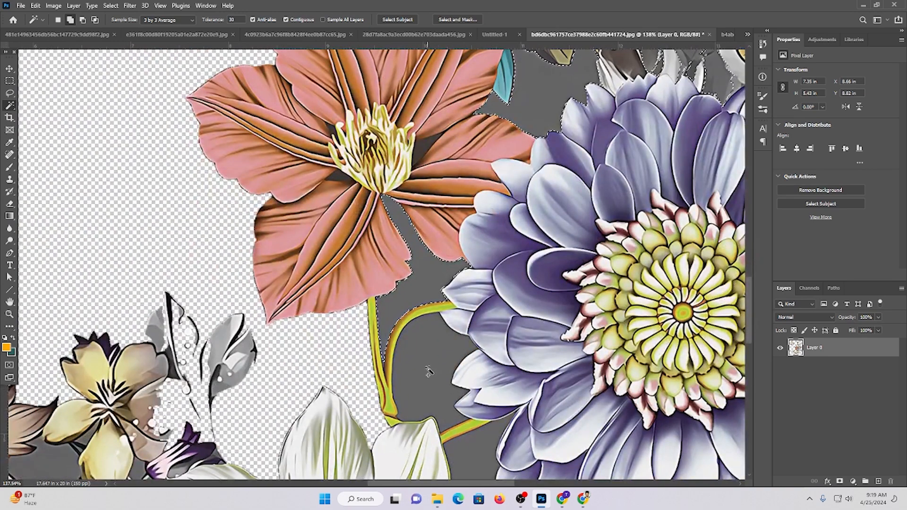
click(429, 370)
click(425, 149)
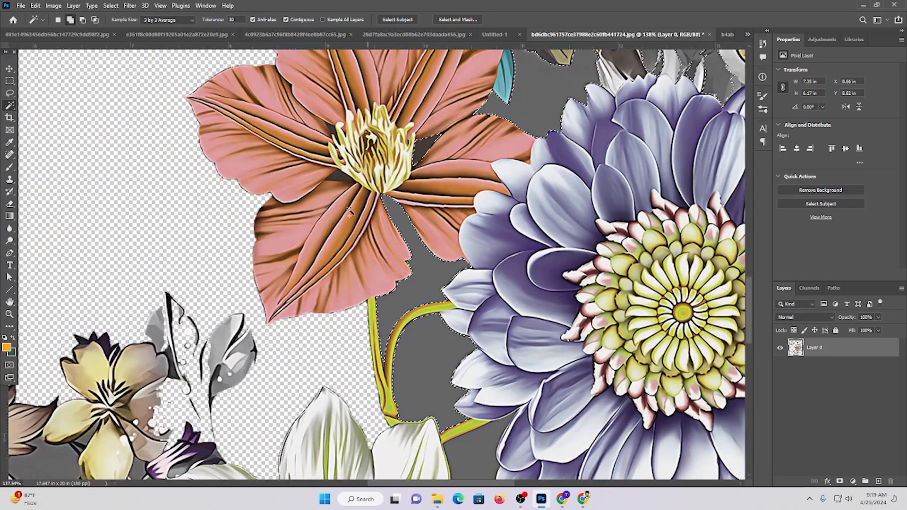
click(340, 180)
Add the grey gaps among the green vines and around the white flower to the selection, delete all selected areas and deselect
drag(454, 255, 438, 105)
drag(462, 323, 449, 156)
click(589, 350)
click(582, 281)
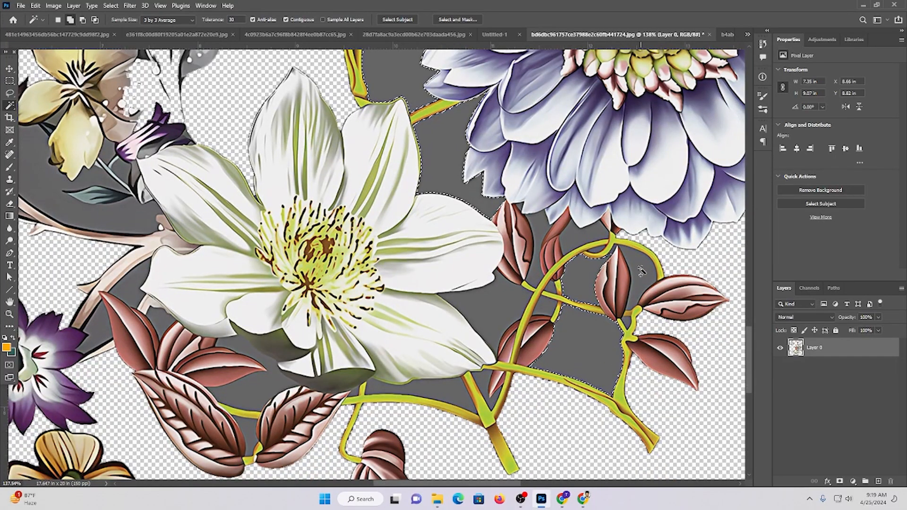
click(641, 271)
click(577, 238)
click(540, 230)
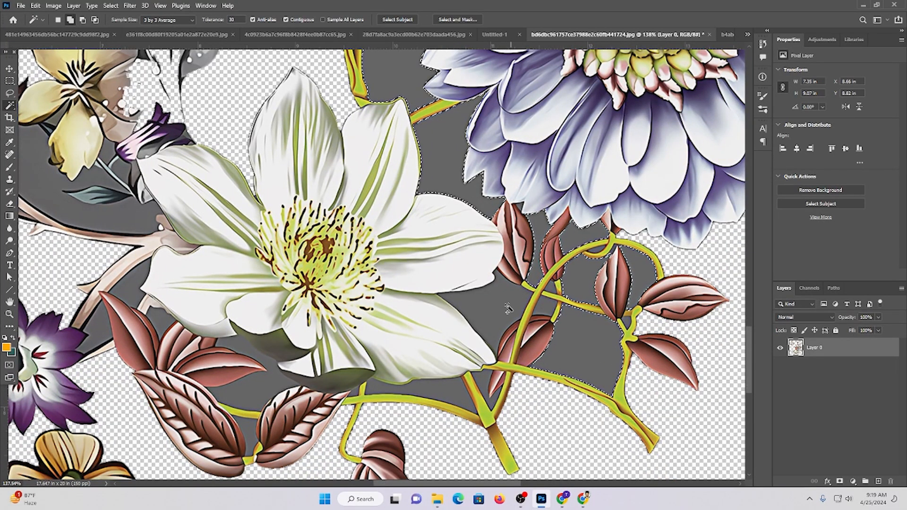
click(496, 306)
click(446, 392)
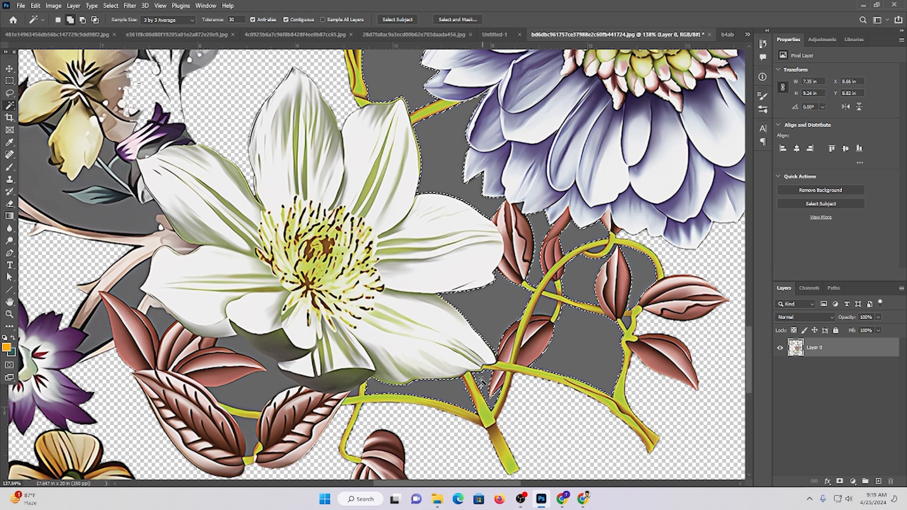
click(246, 427)
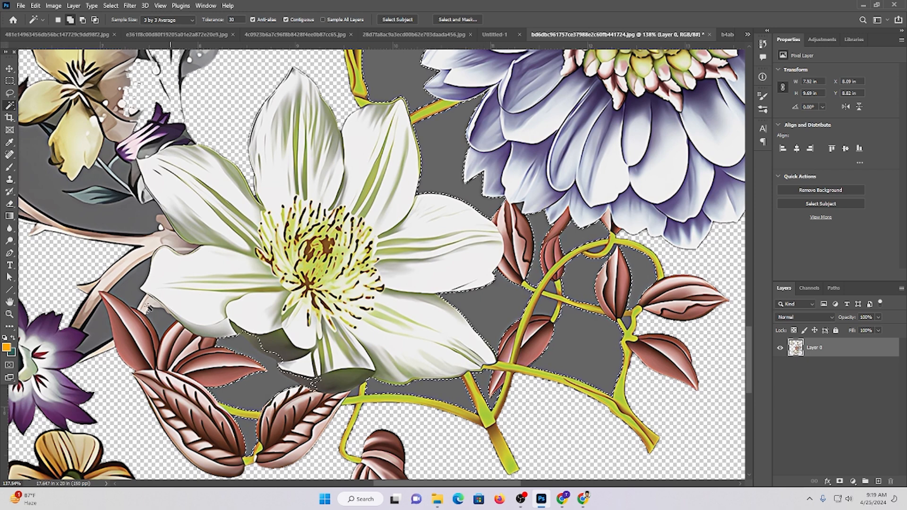
click(152, 279)
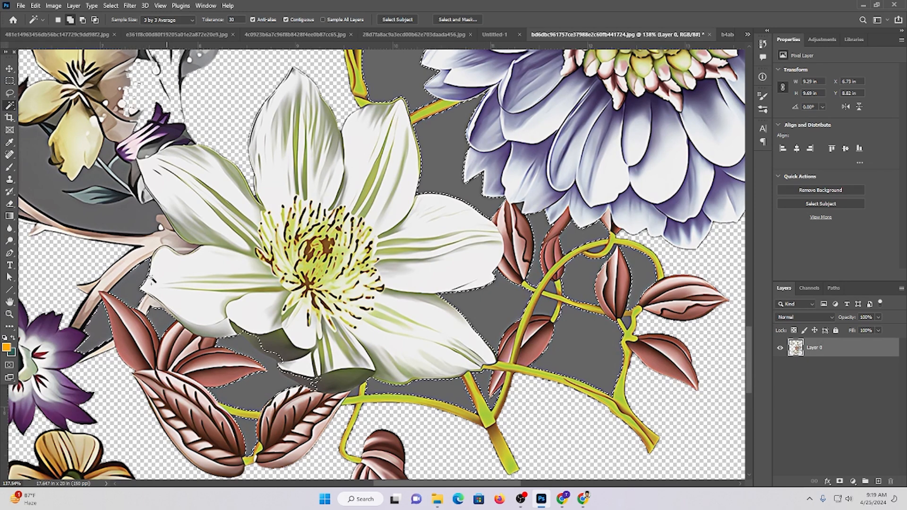
key(Delete)
key(ctrl+d)
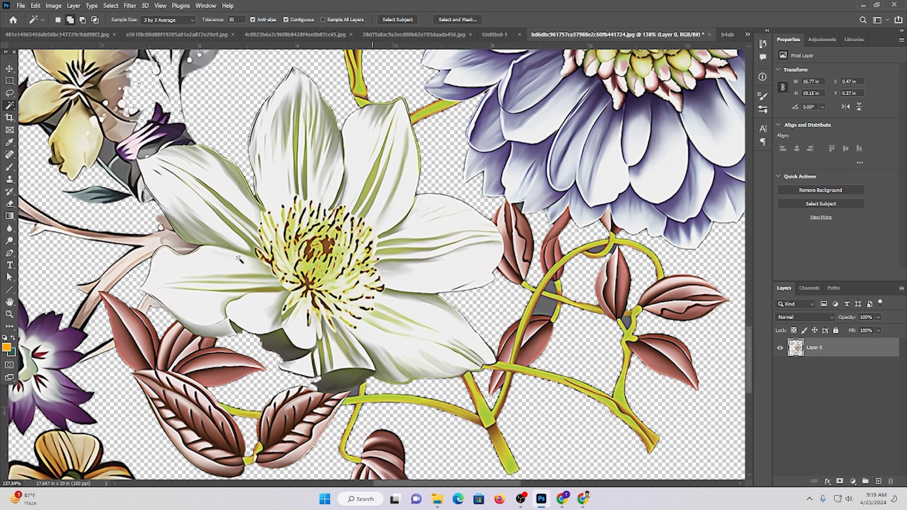
Remove the grey gaps along the patterned leaf branch and beneath the yellow flower next to the white flower, then deselect
drag(226, 245, 541, 225)
scroll(541, 225, down, 6)
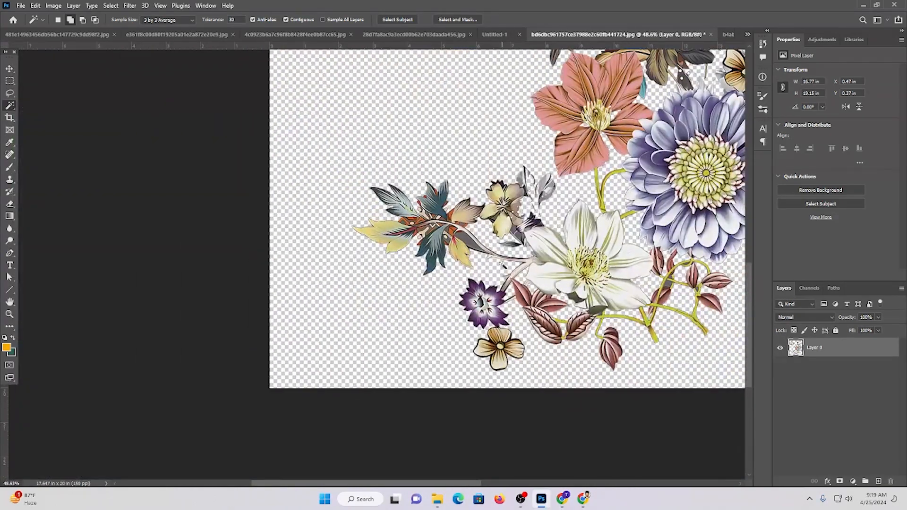
scroll(473, 238, up, 8)
click(452, 270)
drag(543, 258, 504, 267)
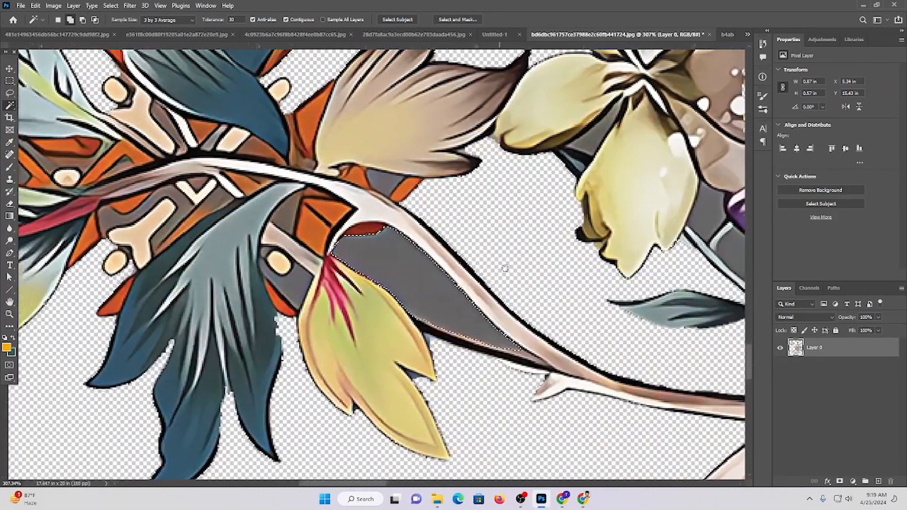
shift+click(289, 285)
shift+click(370, 178)
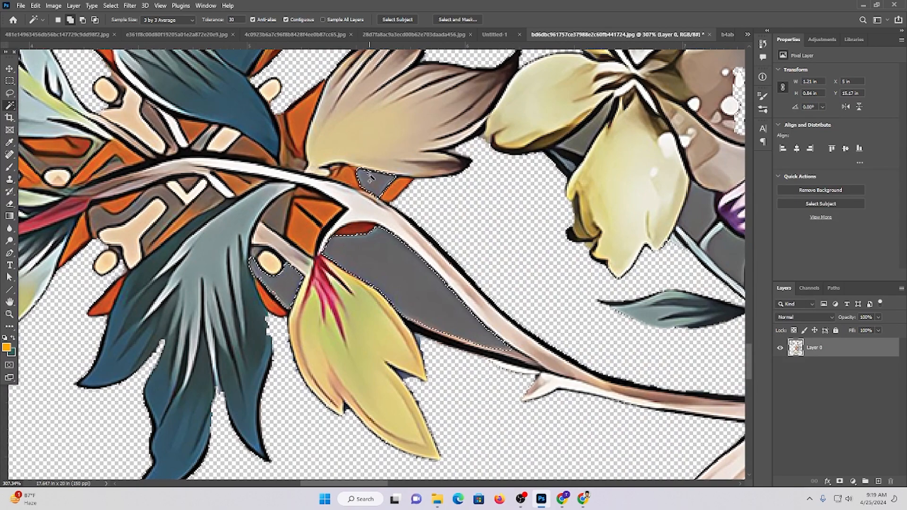
scroll(519, 208, right, 5)
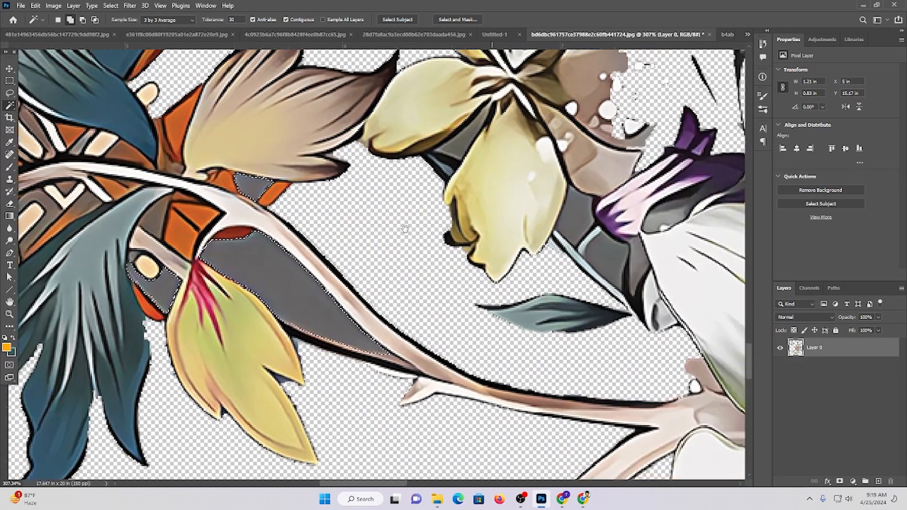
shift+click(473, 221)
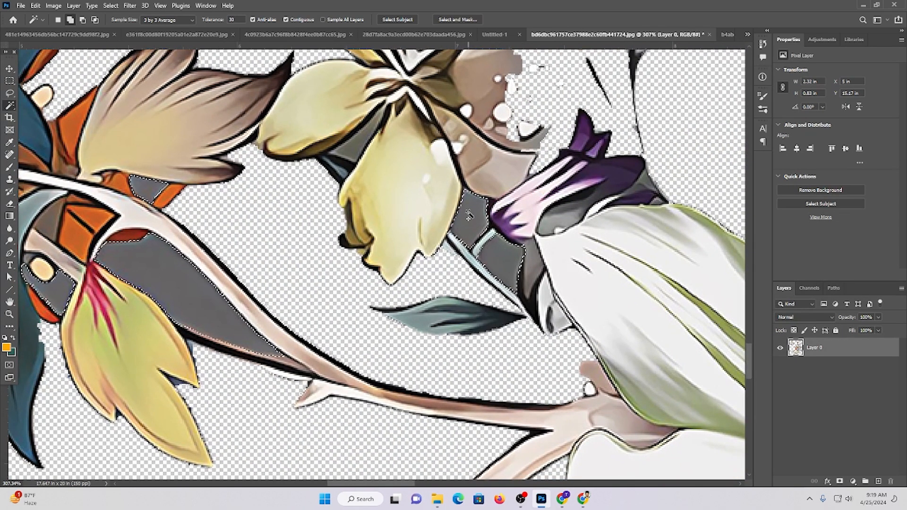
key(Delete)
key(ctrl+d)
scroll(429, 236, down, 9)
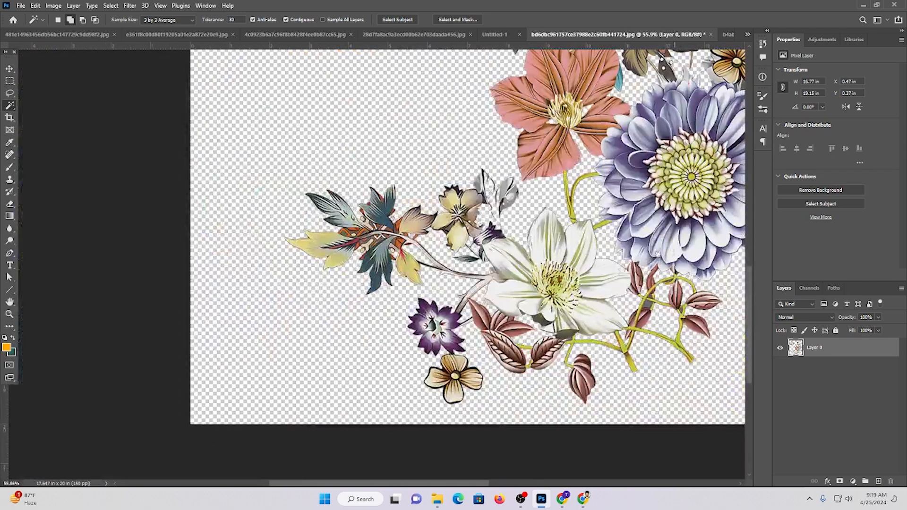
Delete the grey patch between the orange four-petal flower and the large purple flower, and clear the selection
drag(658, 254, 474, 307)
drag(597, 189, 577, 282)
scroll(550, 217, up, 6)
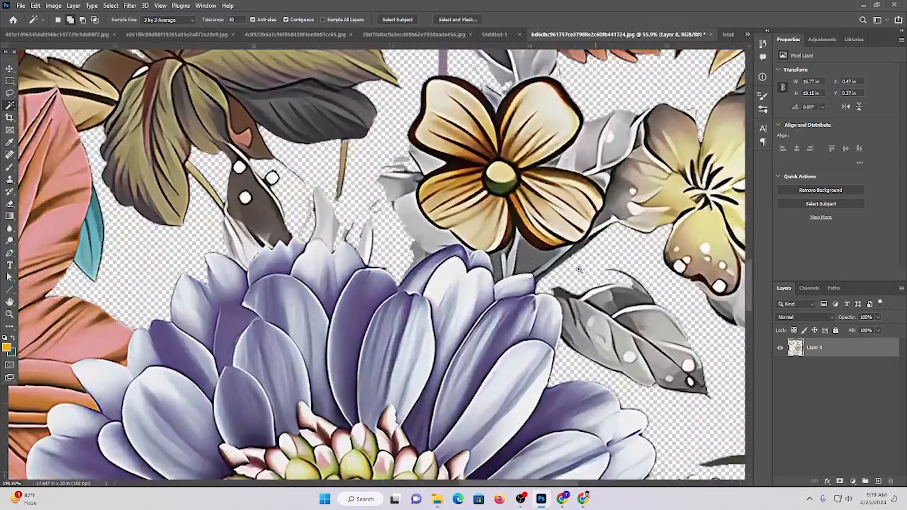
click(528, 262)
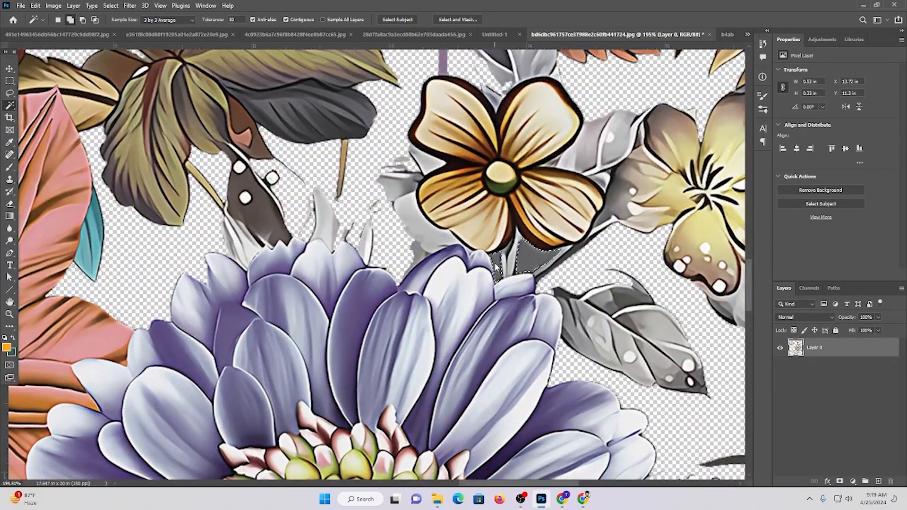
key(Delete)
key(ctrl+d)
scroll(516, 255, down, 5)
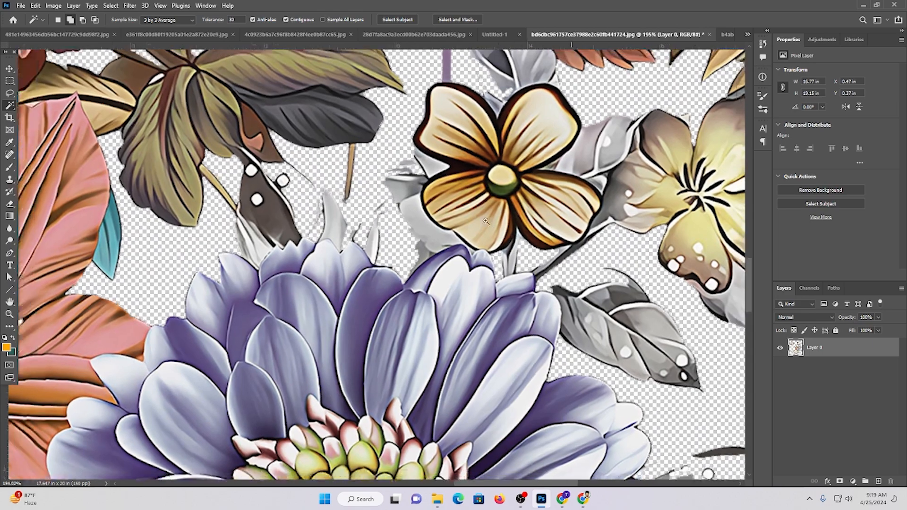
Delete the grey gaps around the white peony, inside the looped stem and under the striped leaf, then deselect
scroll(427, 196, up, 4)
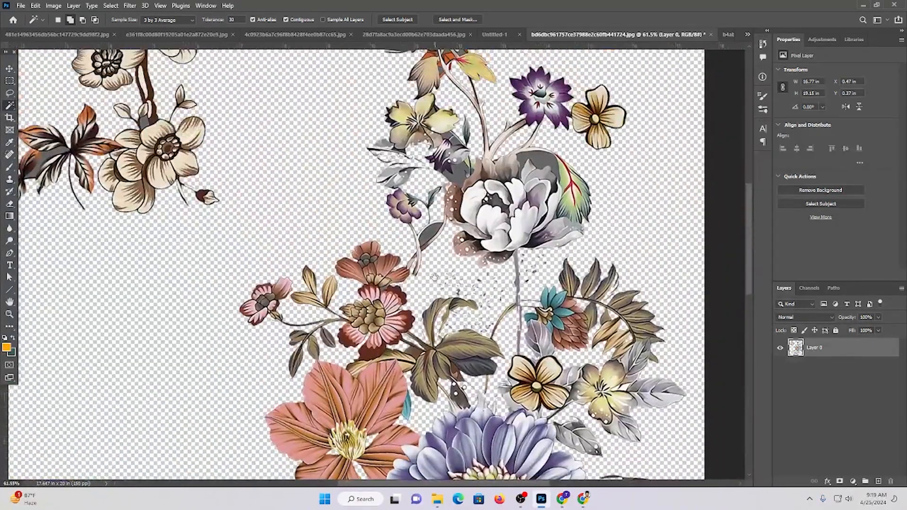
scroll(435, 239, up, 5)
click(475, 214)
click(408, 340)
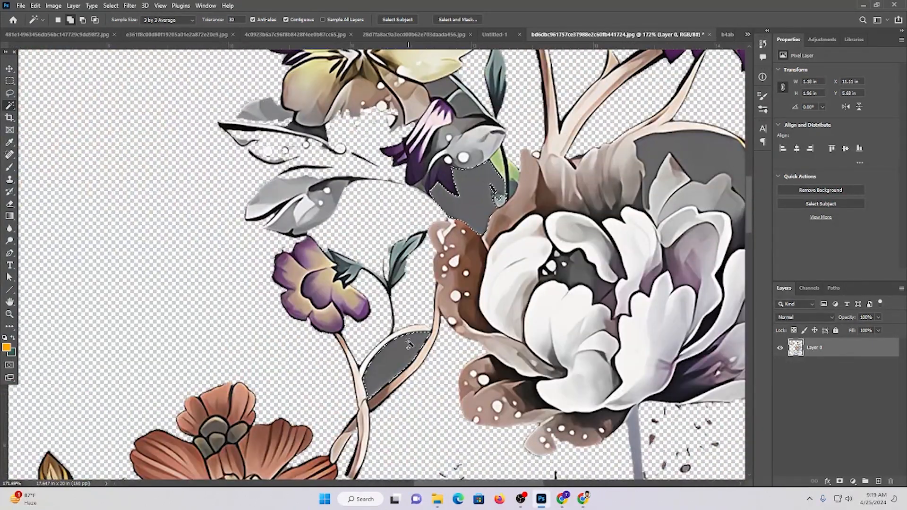
drag(712, 155, 596, 238)
click(595, 238)
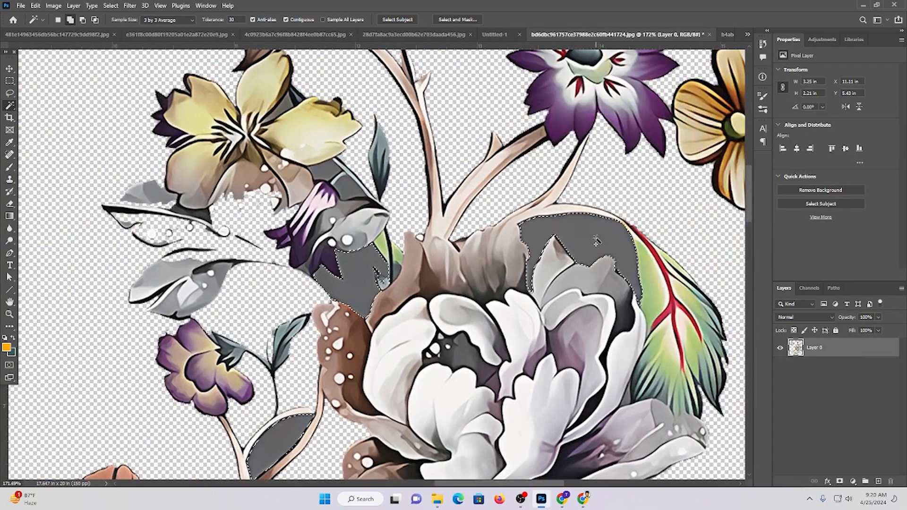
key(Delete)
key(ctrl+d)
Delete the grey gaps behind the upper yellow flower and beside the patterned leaf cluster above it, then deselect
drag(291, 239, 395, 293)
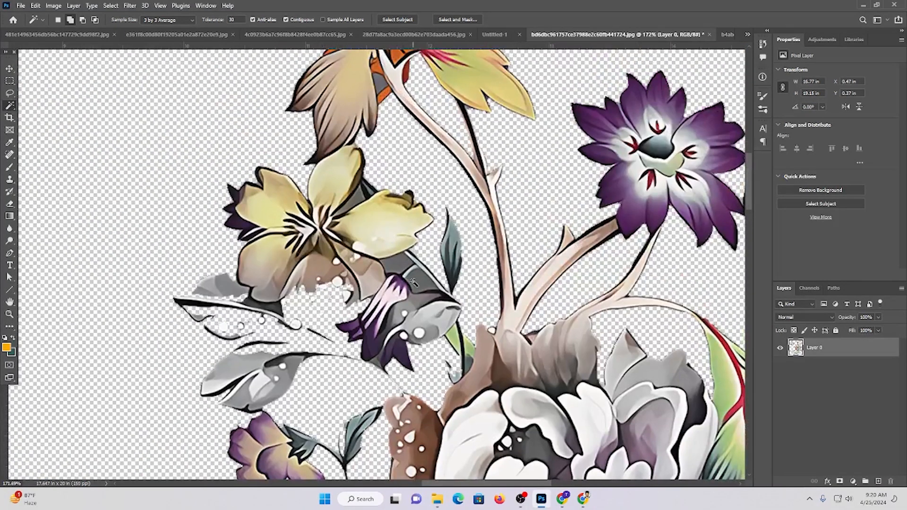
drag(400, 201, 391, 390)
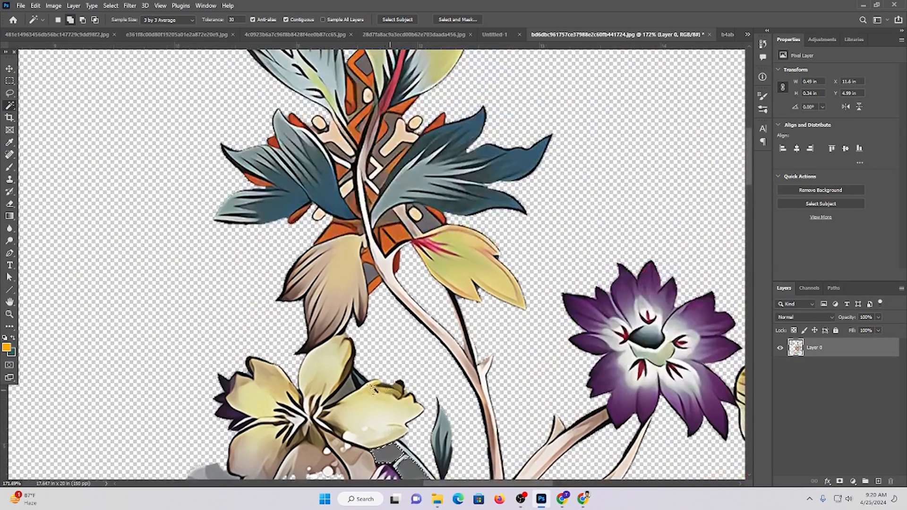
click(348, 388)
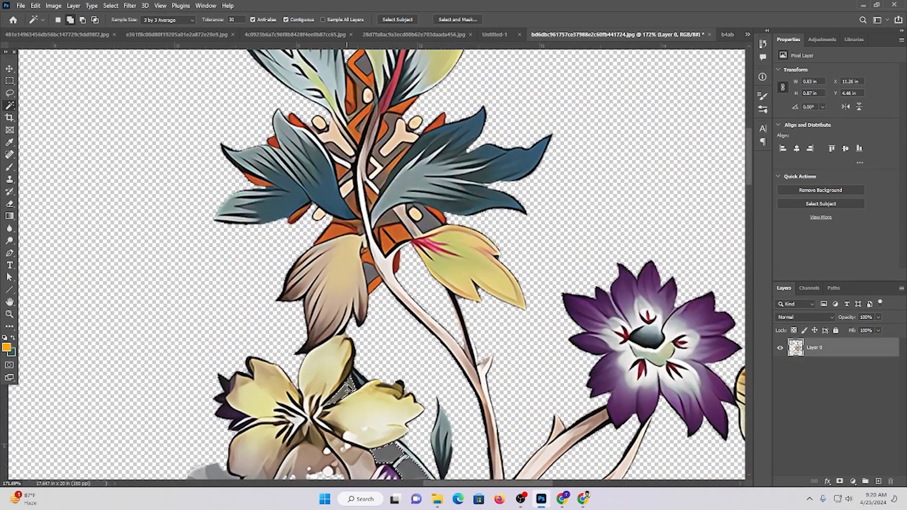
shift+click(367, 274)
key(Delete)
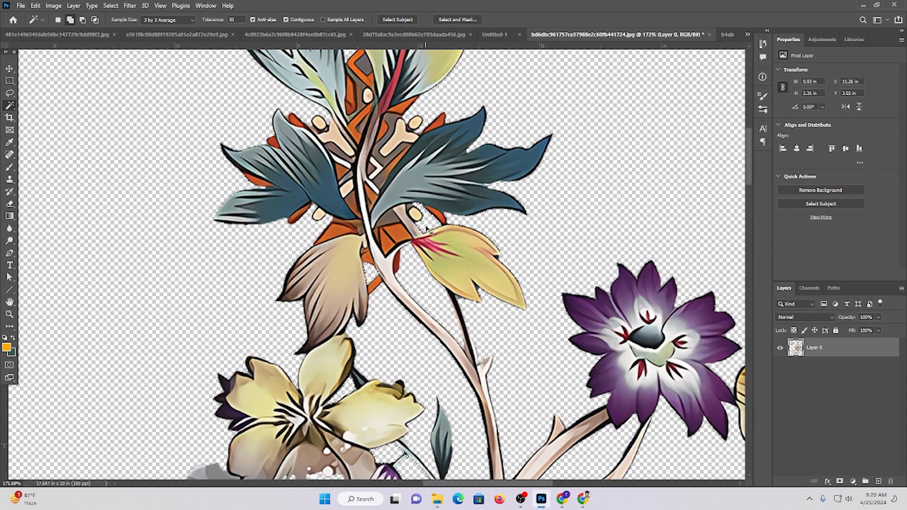
key(ctrl+d)
scroll(402, 183, down, 1)
drag(402, 182, 378, 169)
drag(537, 382, 538, 343)
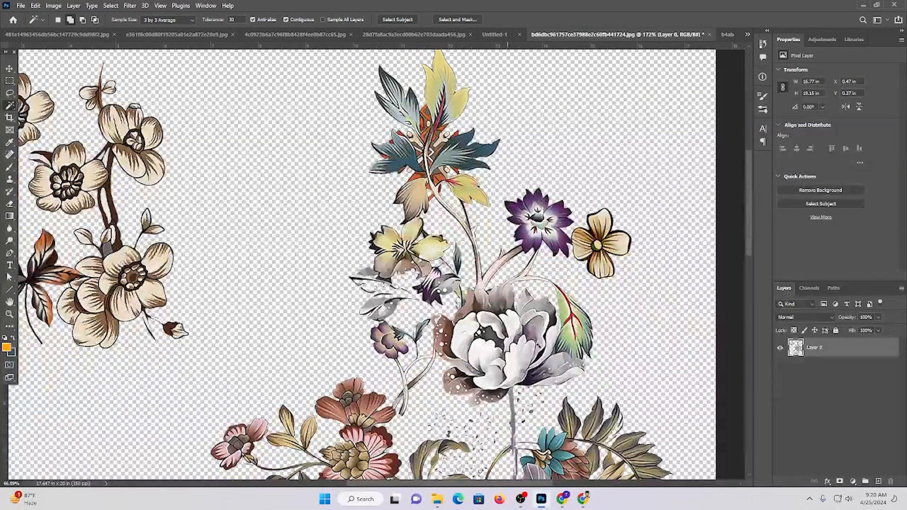
Delete the grey gaps between the orange striped leaves and beside the cream flower's small bud, then deselect
drag(184, 288, 512, 316)
scroll(472, 270, up, 5)
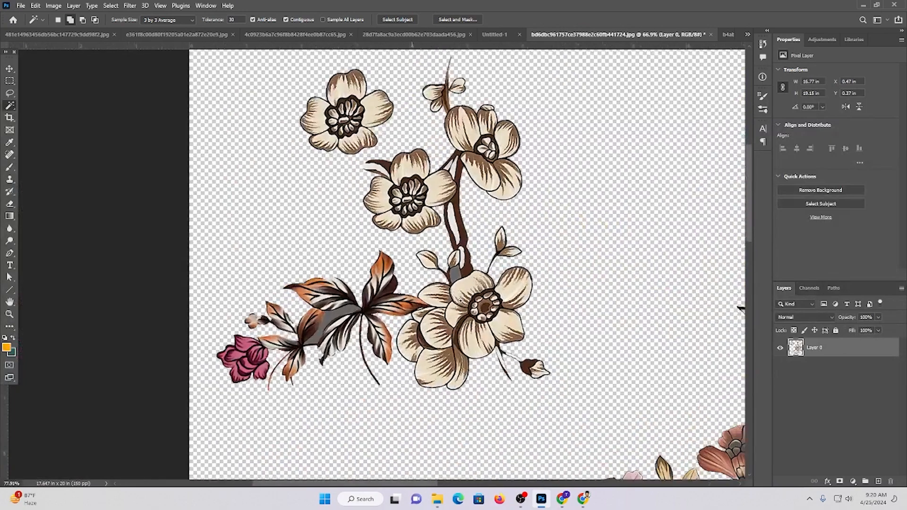
drag(263, 359, 462, 256)
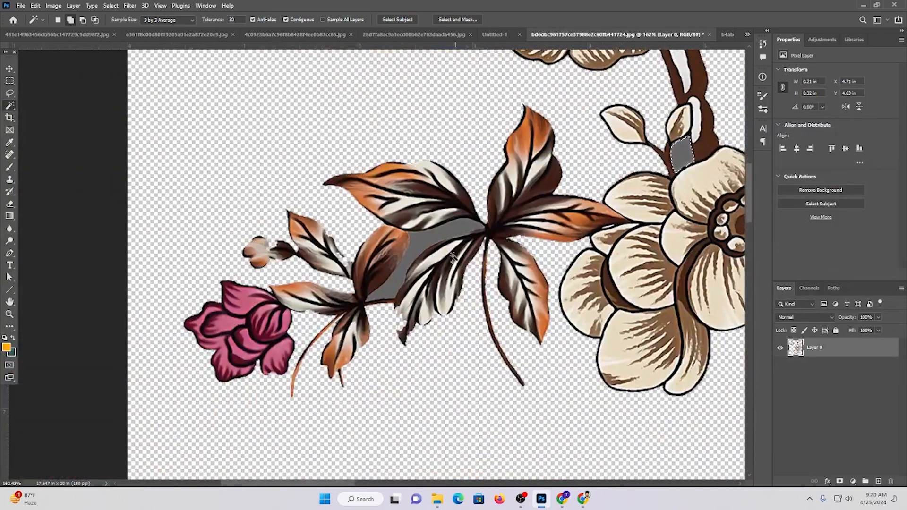
shift+click(438, 242)
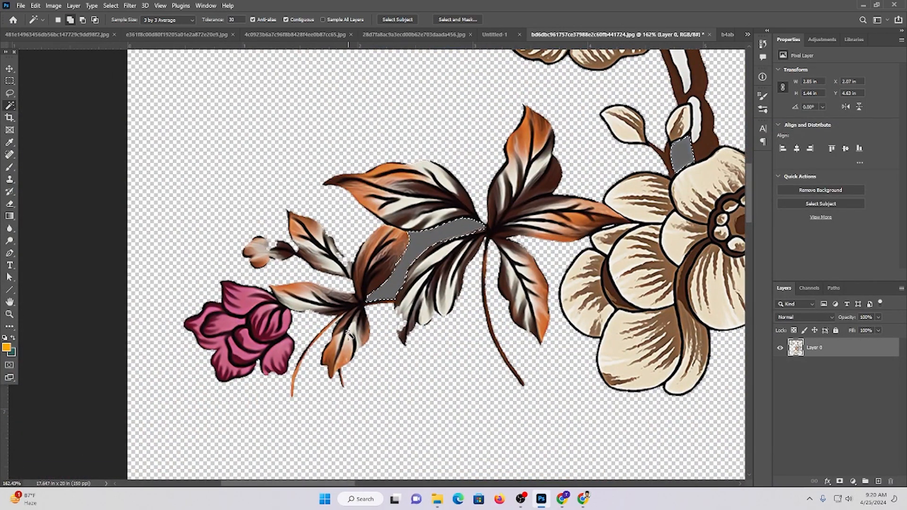
key(Delete)
key(ctrl+d)
key(ctrl+0)
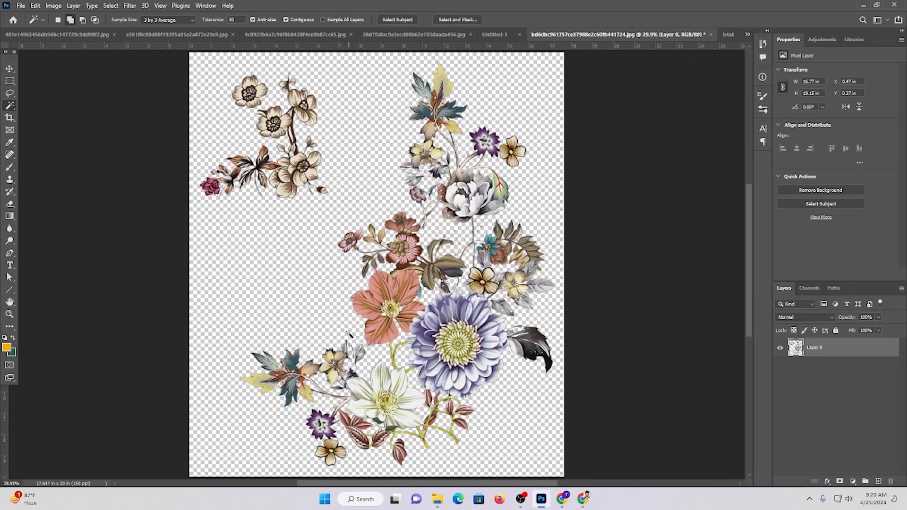
Apply the Oil Paint filter to the cut-out flowers with stylization 1.3, cleanliness 0.9 and scale 0.9
scroll(376, 237, down, 3)
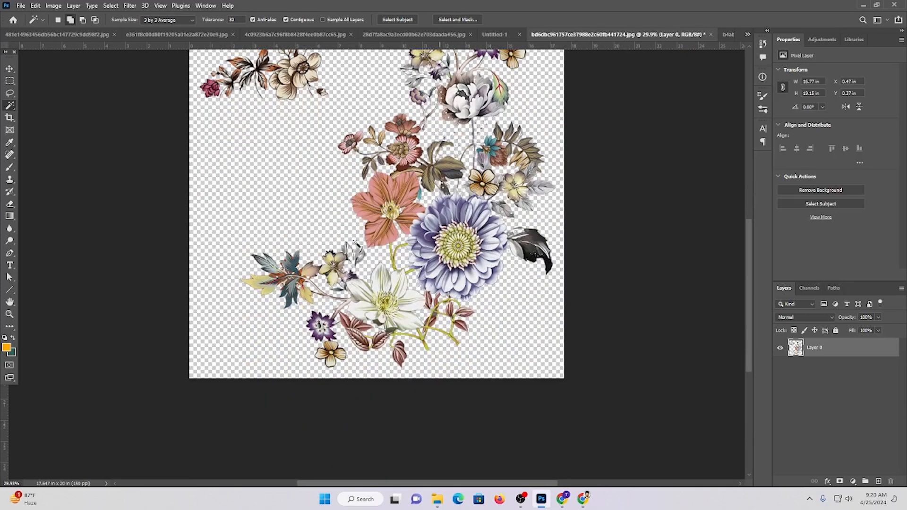
click(129, 5)
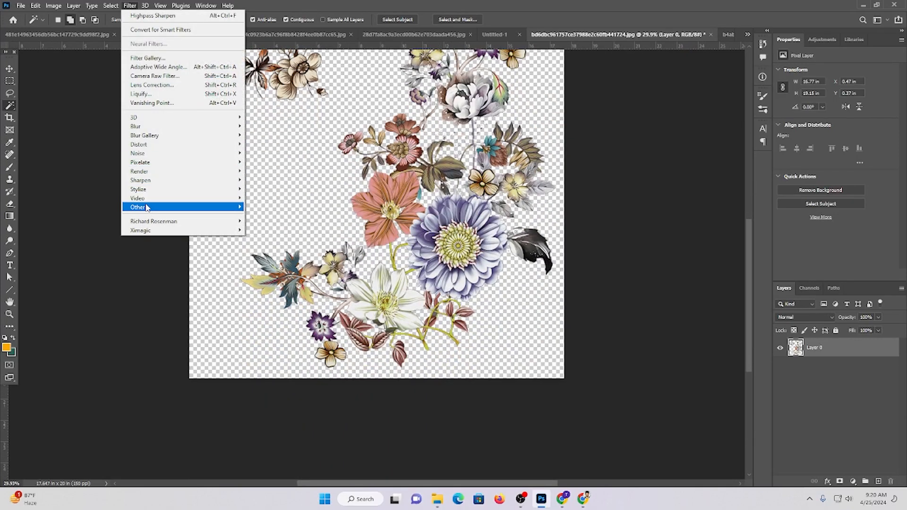
mouse_move(149, 190)
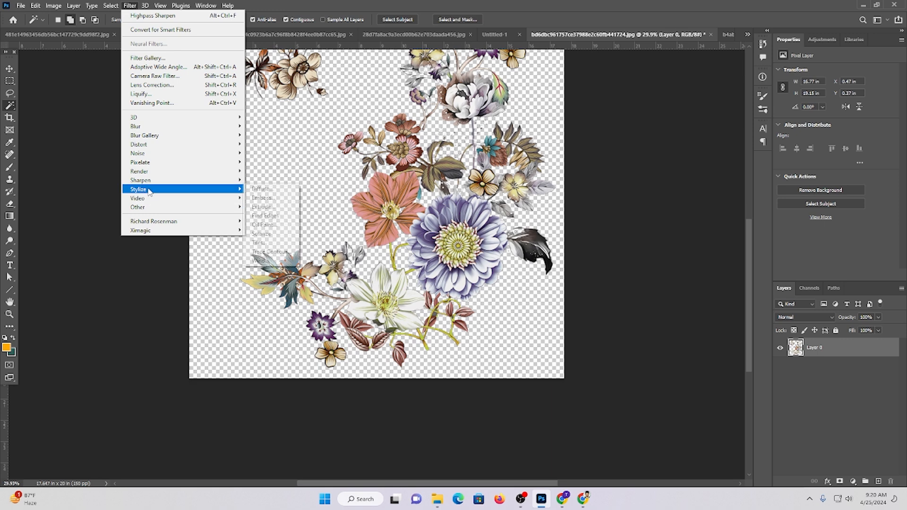
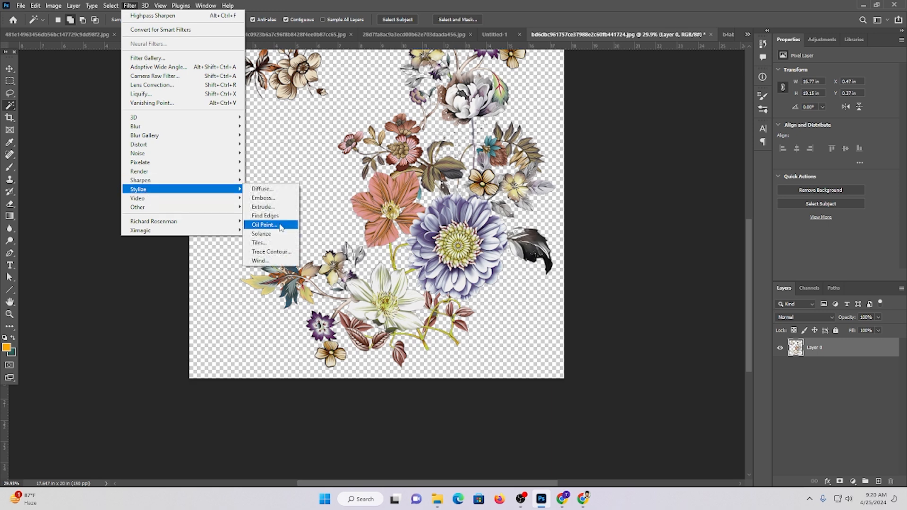
click(265, 225)
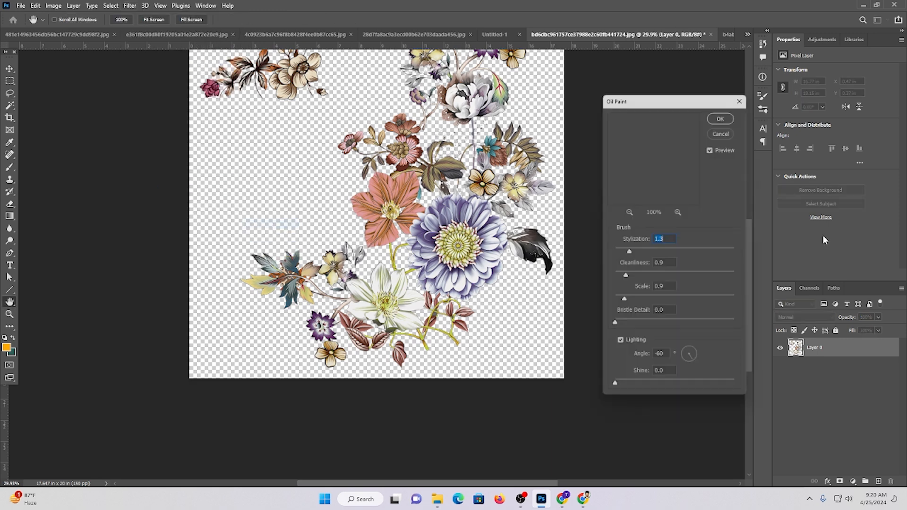
click(726, 113)
Defringe the cut-out flower layer to clean its edges
scroll(459, 260, up, 2)
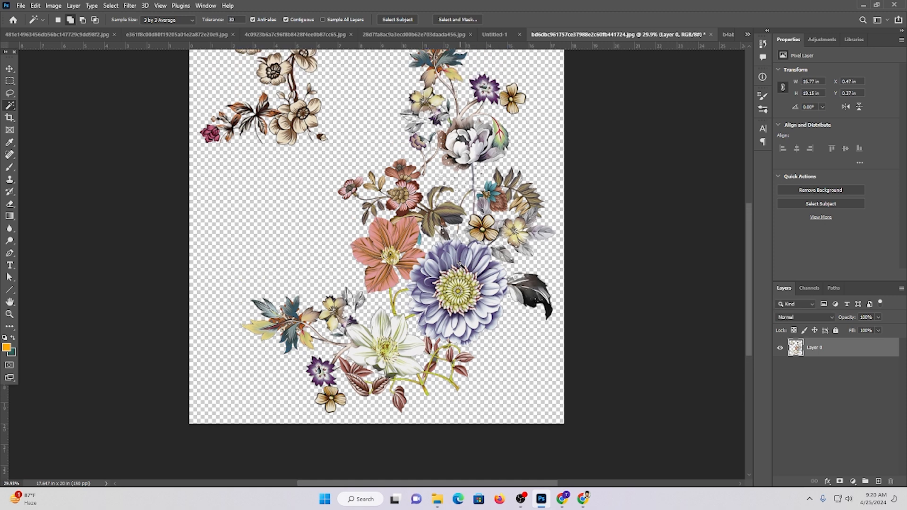
click(76, 7)
mouse_move(97, 390)
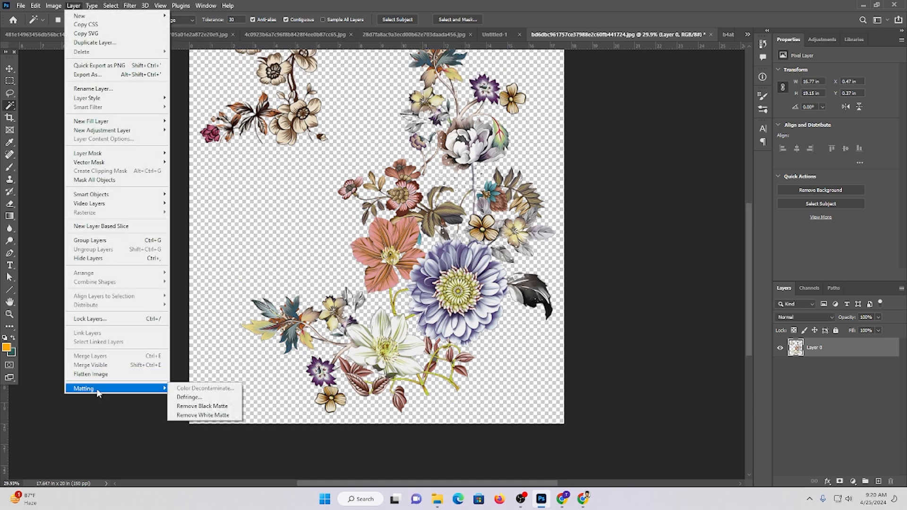
click(182, 398)
click(482, 155)
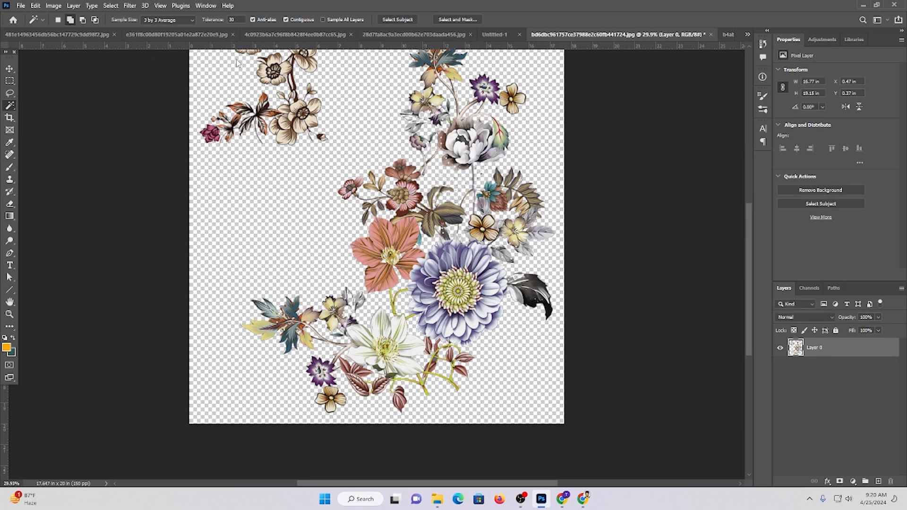
Copy the cut-out flowers into Untitled-1 and place them above the colourful butterfly flower as the topmost layer
click(494, 34)
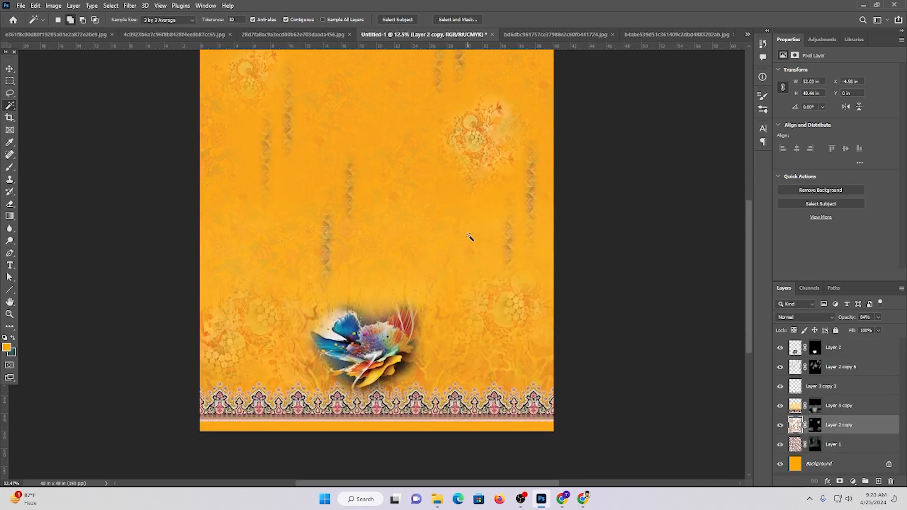
drag(474, 238, 469, 233)
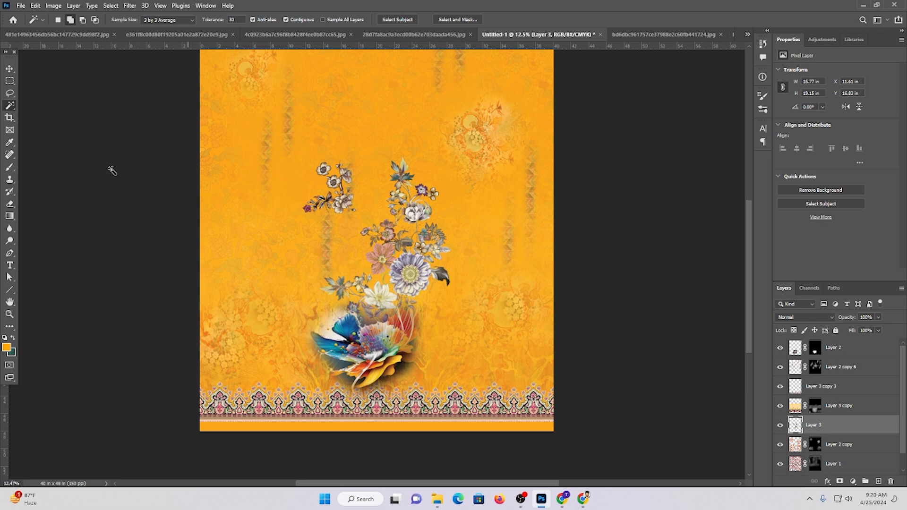
click(9, 70)
drag(442, 277, 431, 234)
key(ctrl+shift+bracketright)
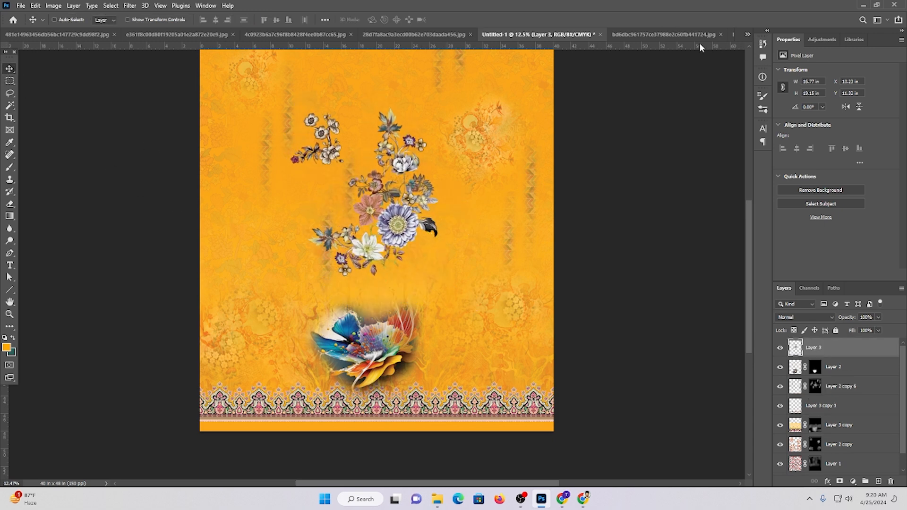
Close the source image of the cut-out flowers without saving its changes
click(670, 36)
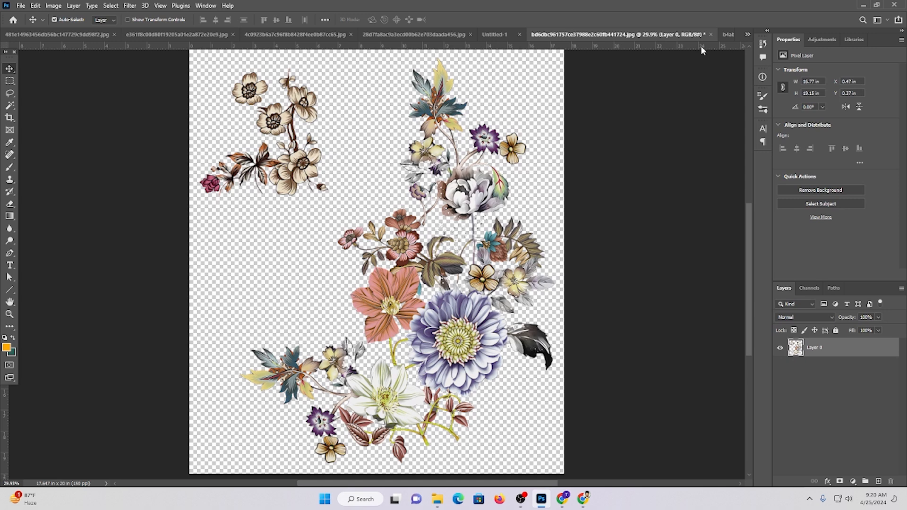
key(ctrl+w)
click(449, 191)
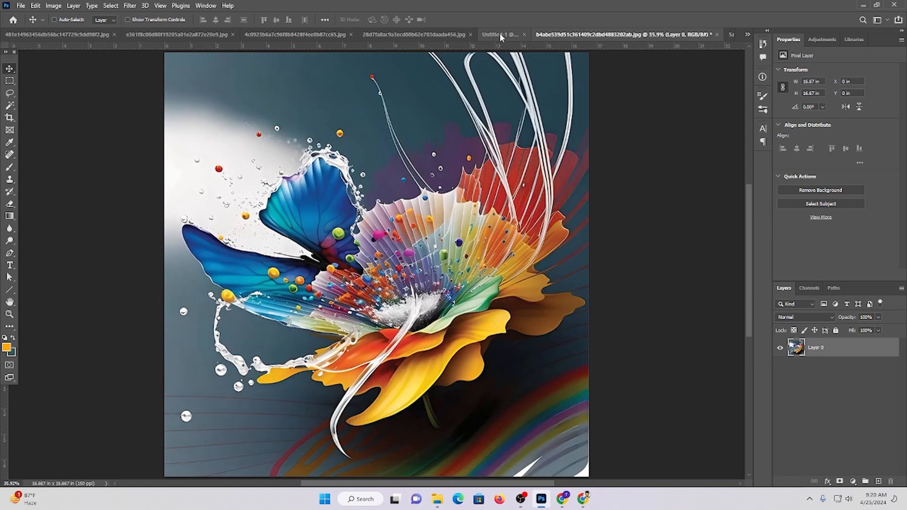
Close the peach floral image with the chevron pattern without saving its changes
click(500, 34)
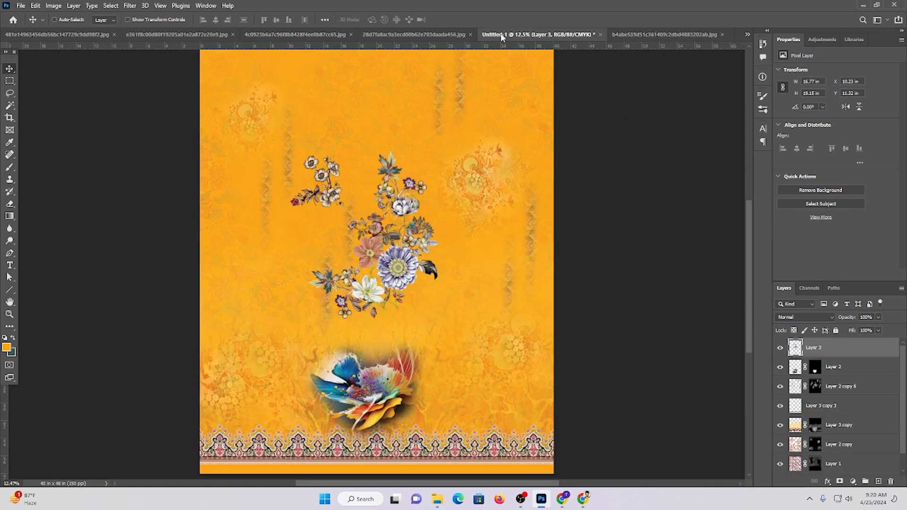
click(415, 34)
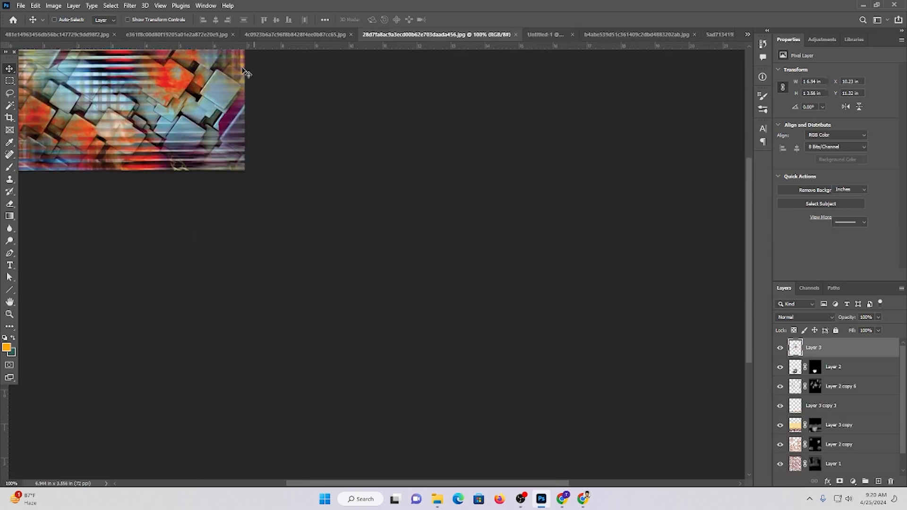
click(62, 31)
key(ctrl+w)
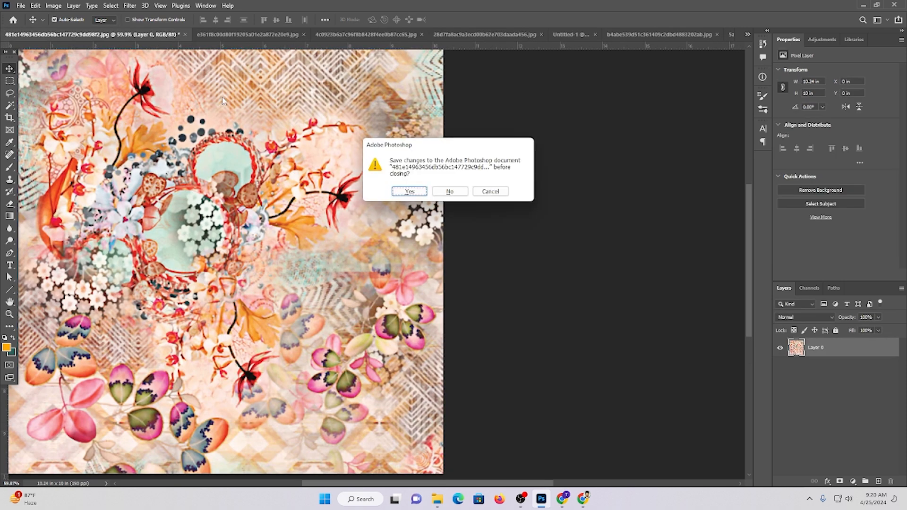
click(449, 192)
Check the beige rose image at full view and close Qam 2 New-Recovered.tif without saving
click(133, 34)
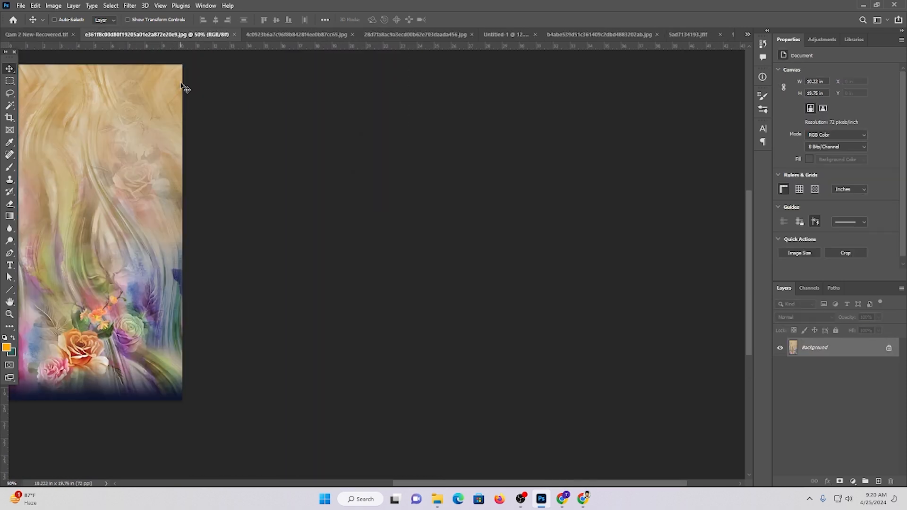
key(ctrl+0)
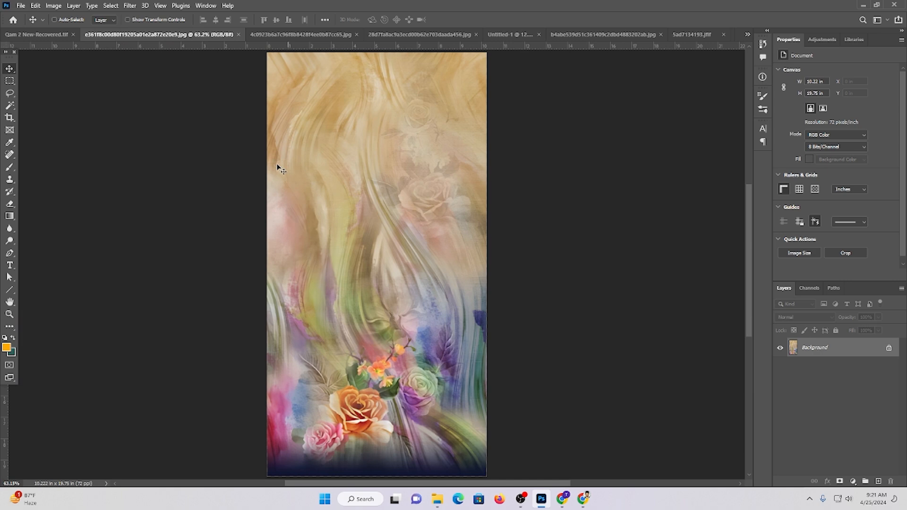
click(47, 35)
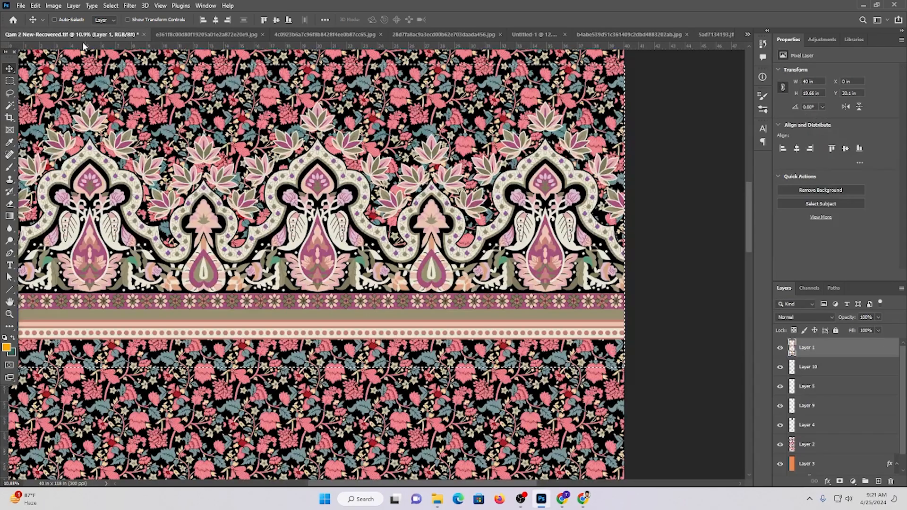
click(144, 35)
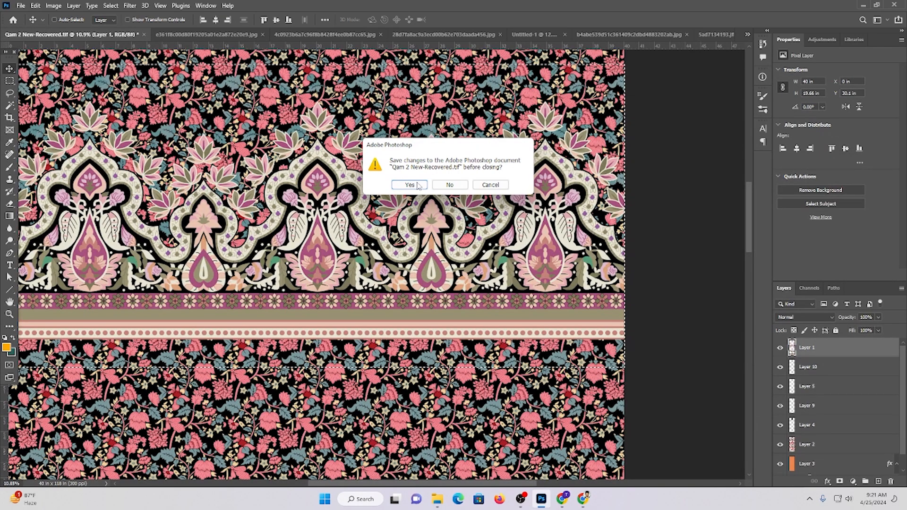
key(n)
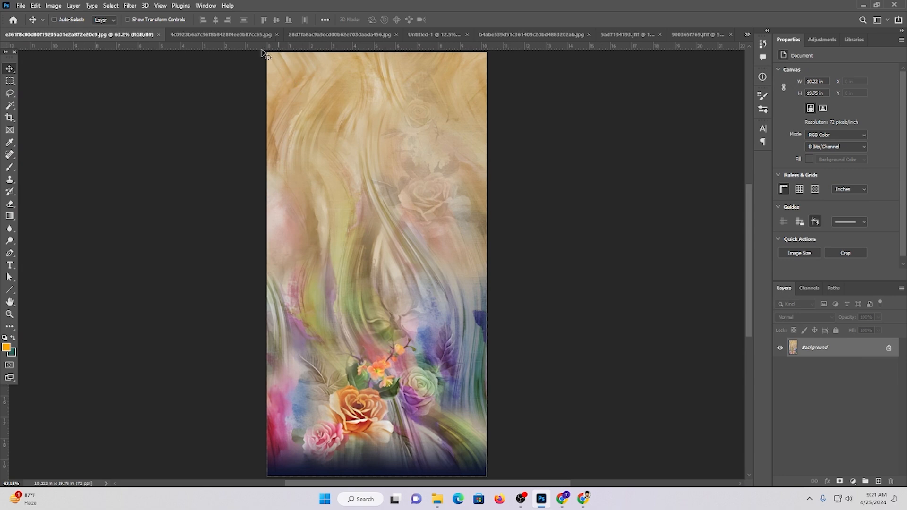
Look through the other open images and close 900365f769.jfif without saving its changes
click(237, 36)
click(316, 37)
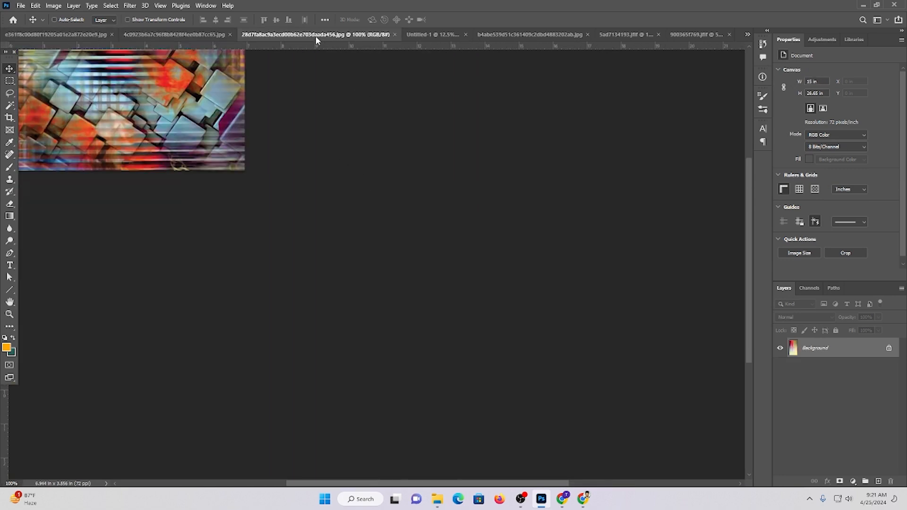
key(ctrl+0)
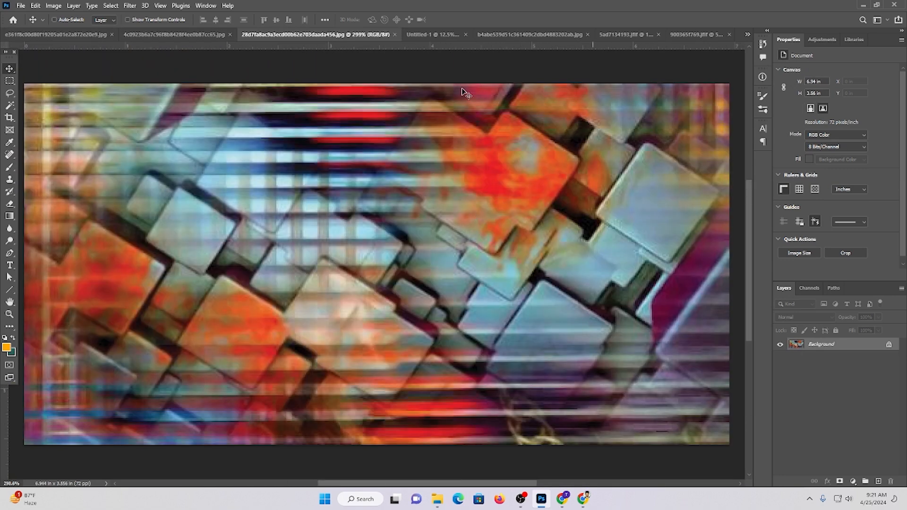
click(526, 36)
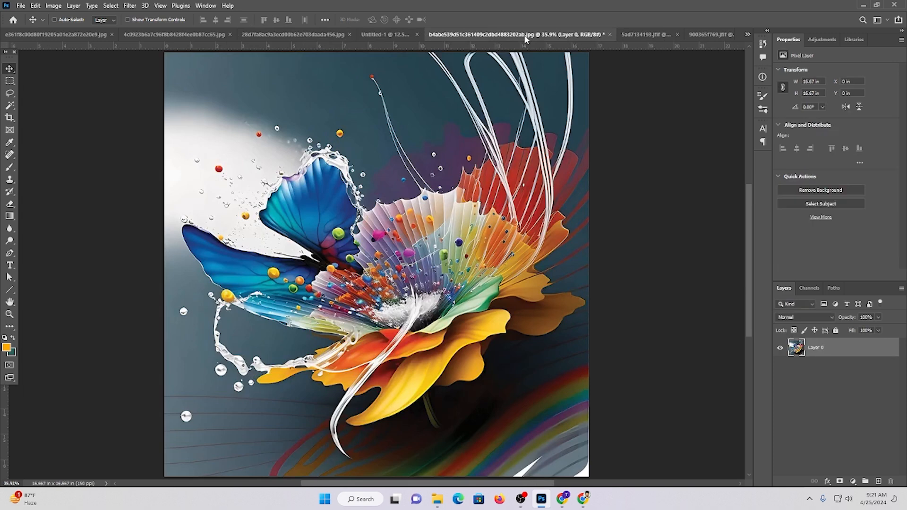
click(642, 35)
click(694, 34)
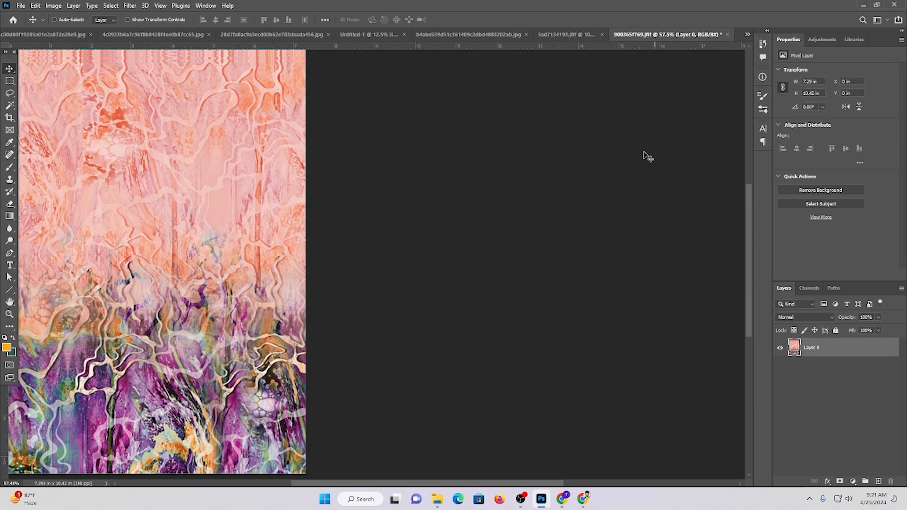
scroll(643, 156, up, 2)
key(ctrl+w)
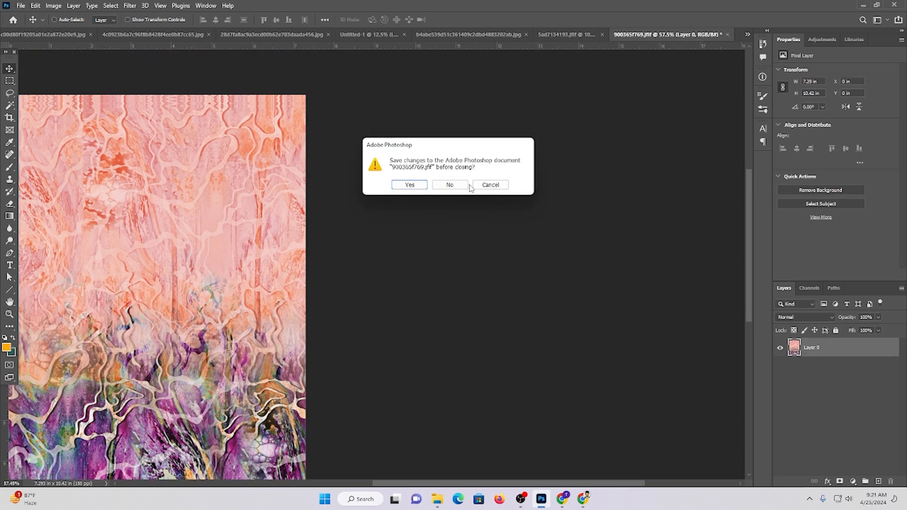
click(449, 185)
Check 79603cce7d.jfif, then bring up the pink and yellow rose design image and fit it in view
click(690, 34)
scroll(638, 164, down, 1)
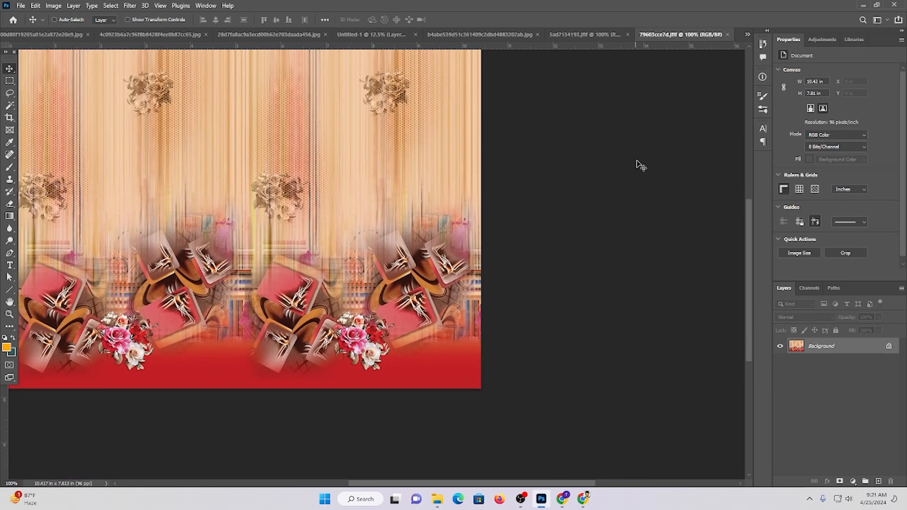
click(747, 34)
click(789, 114)
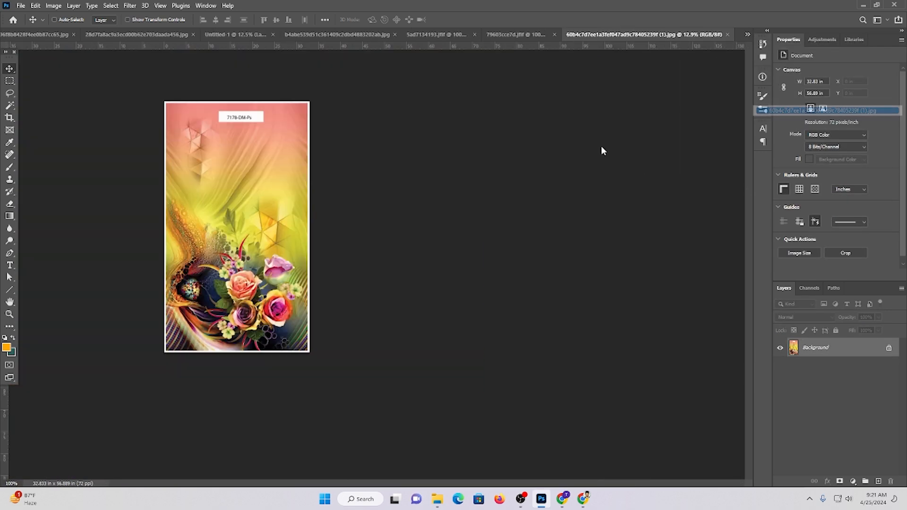
key(ctrl+0)
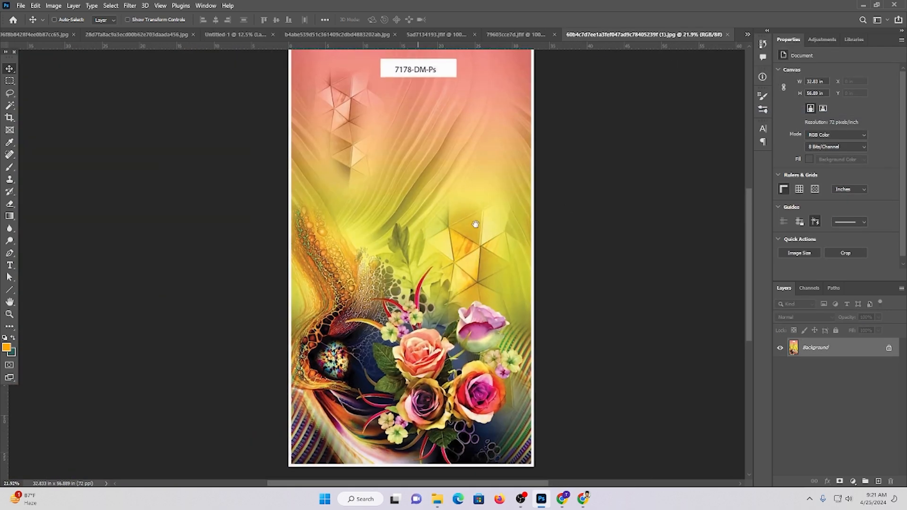
Remove the white 7178-DM-Ps label from the rose design with Content-Aware Fill and merge the result into the background
drag(384, 240, 461, 292)
scroll(434, 112, up, 5)
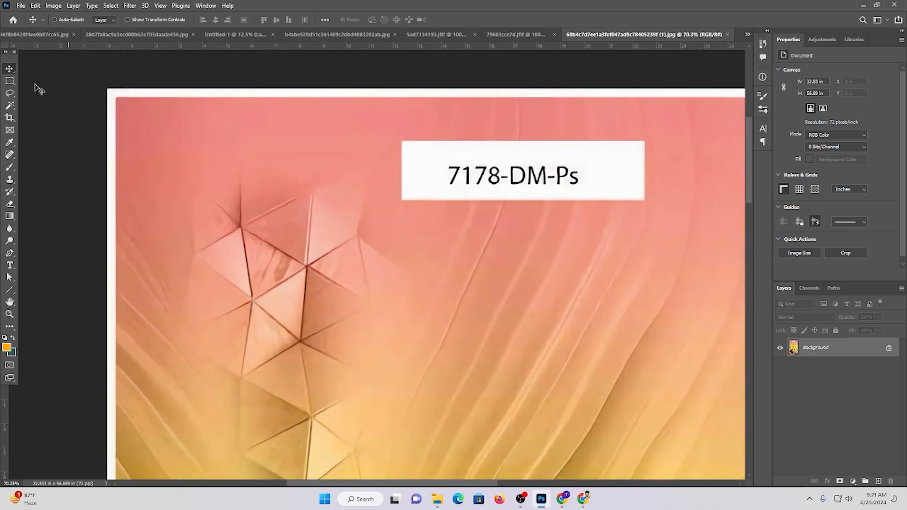
key(m)
drag(374, 126, 660, 210)
right_click(624, 182)
click(660, 312)
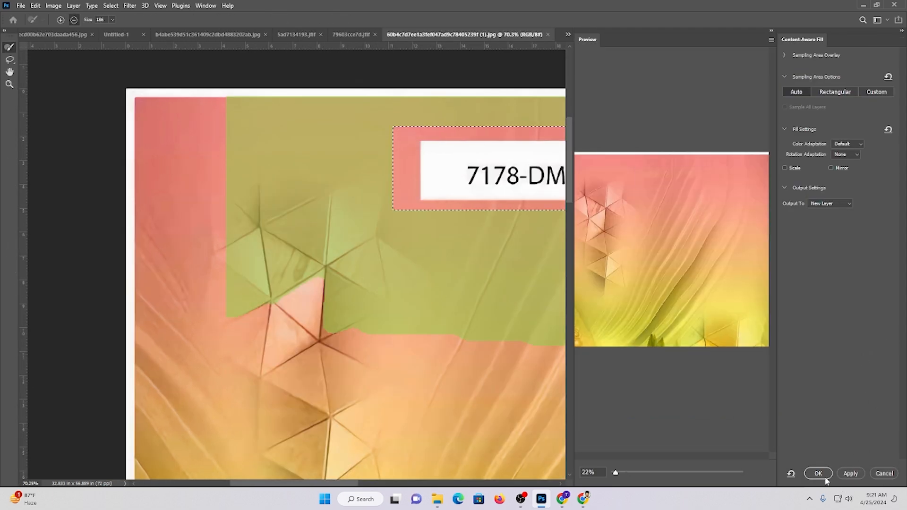
click(817, 473)
key(ctrl+e)
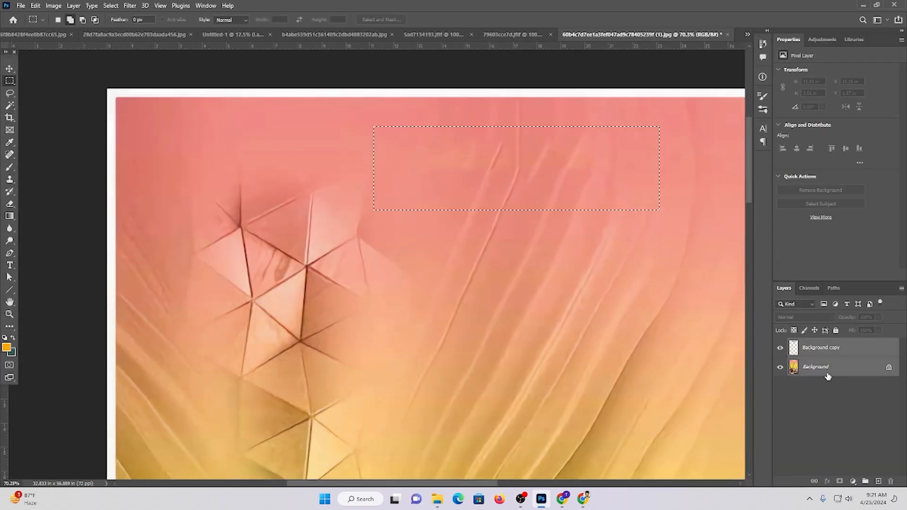
key(ctrl+0)
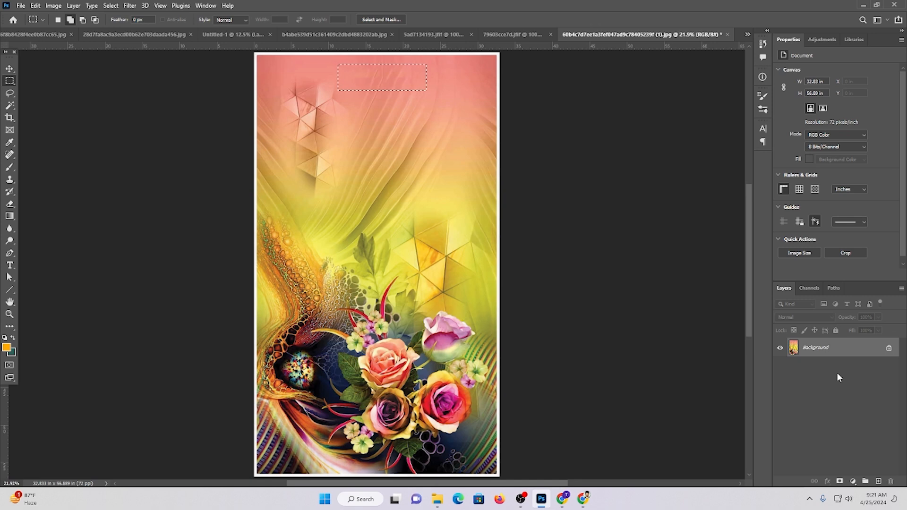
Replace the white border along the image's right edge using Content-Aware Fill, deselect, and merge the fill into the background
mouse_move(521, 270)
mouse_down()
mouse_move(498, 263)
mouse_move(515, 270)
mouse_up()
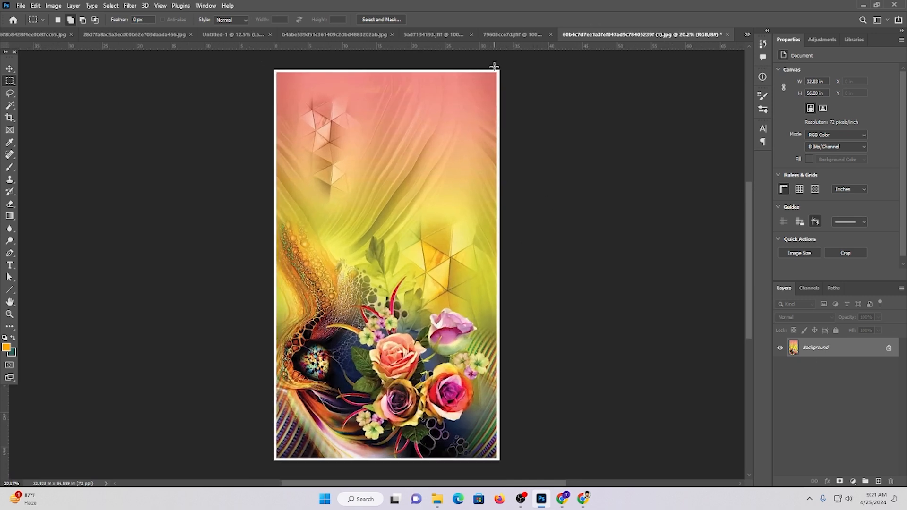
drag(494, 66, 624, 452)
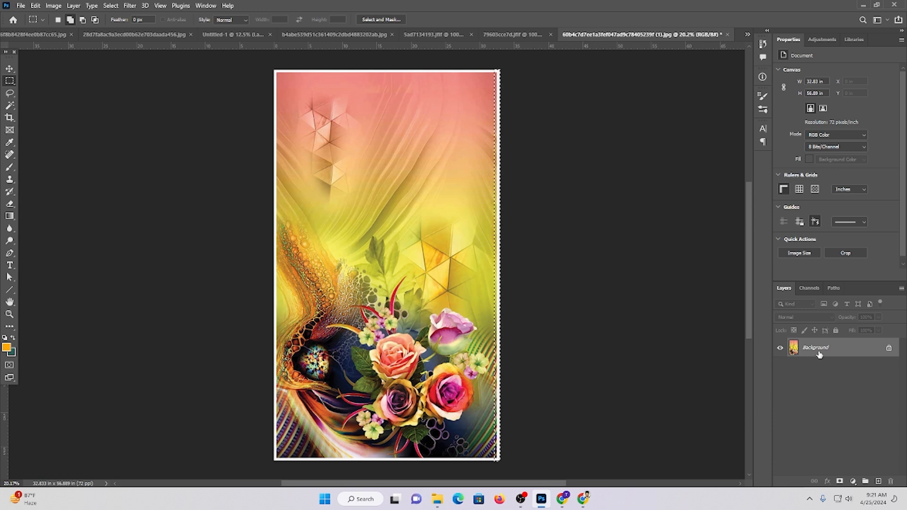
right_click(495, 207)
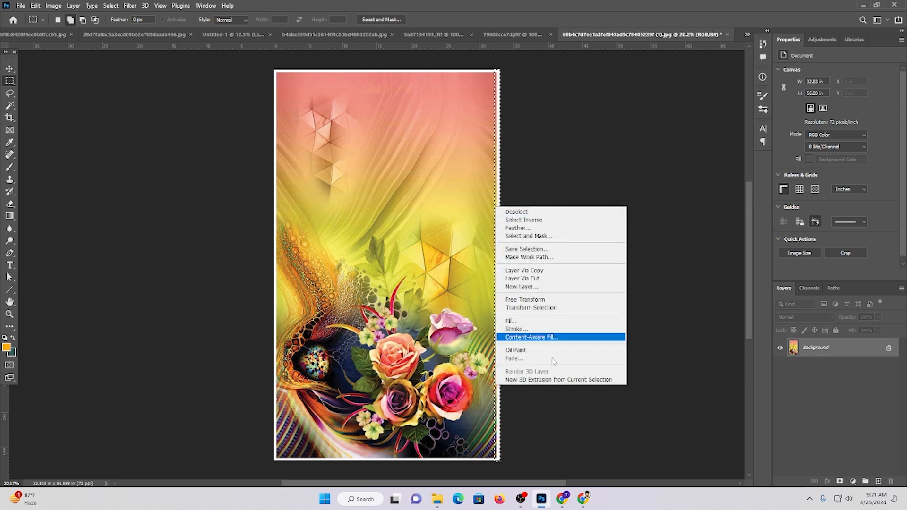
click(546, 337)
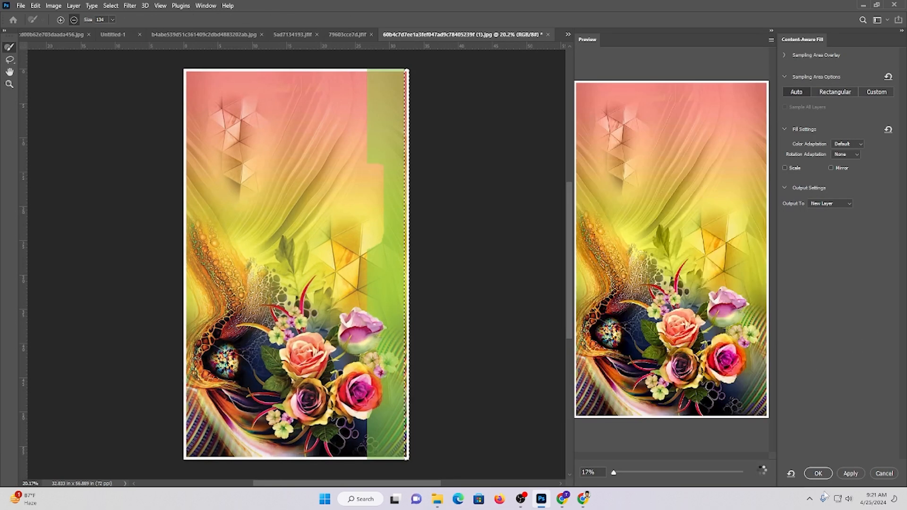
click(817, 472)
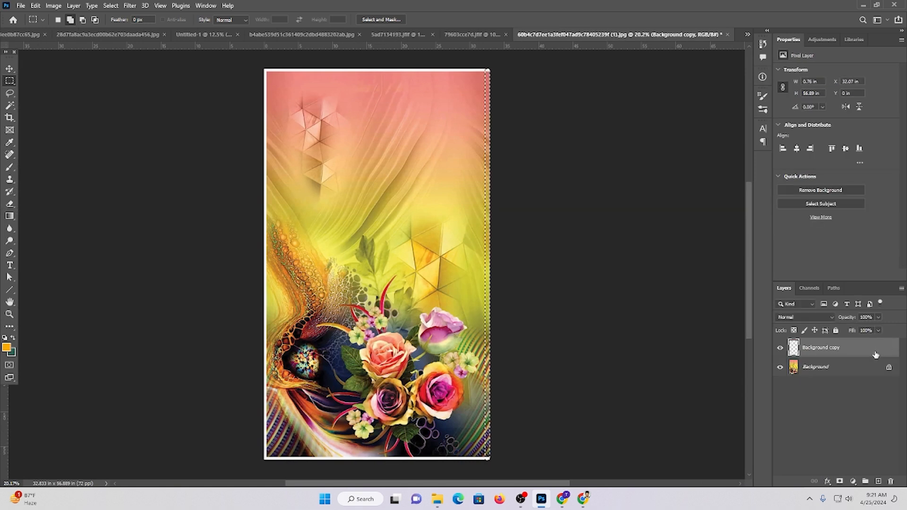
key(ctrl+d)
shift+click(845, 371)
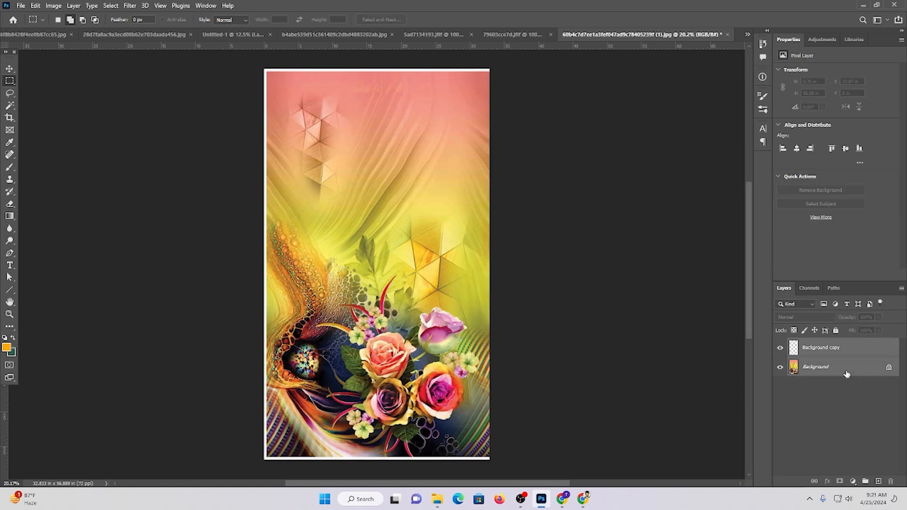
key(ctrl+e)
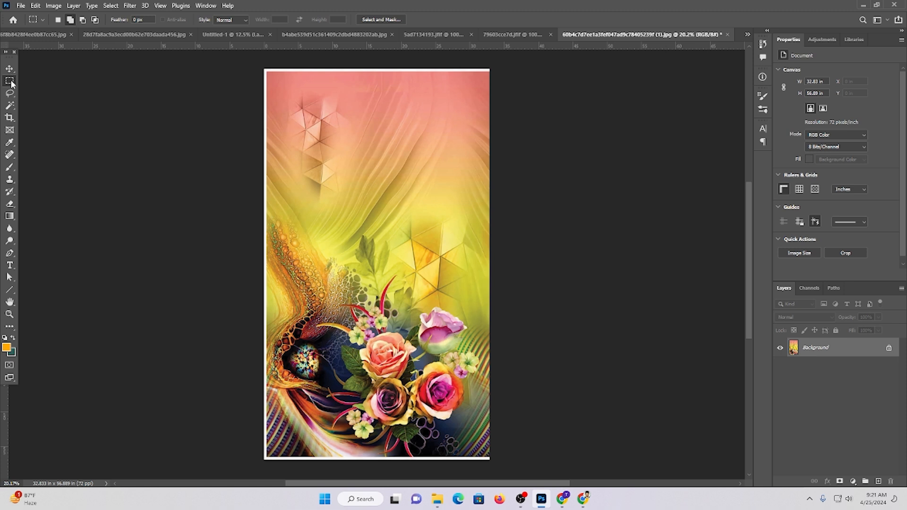
Cover the white border along the image's left edge with Content-Aware Fill and merge the new layer down
drag(248, 60, 265, 472)
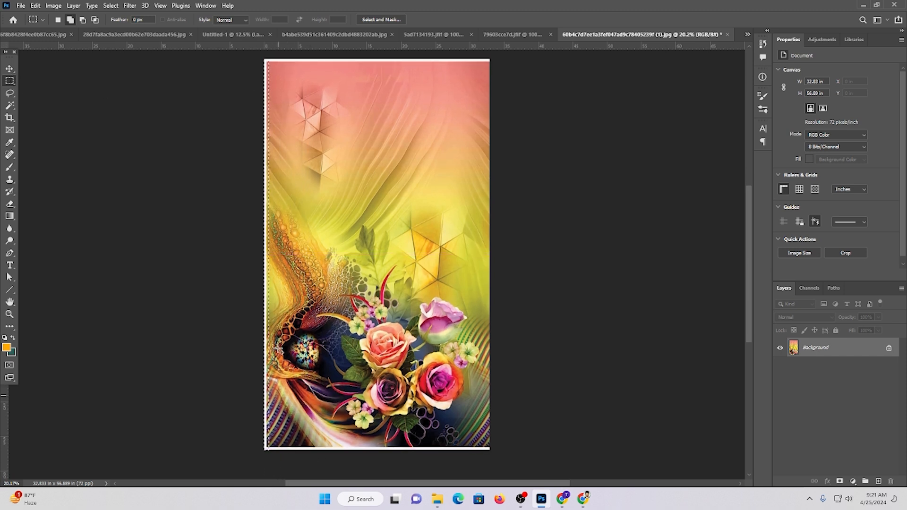
right_click(266, 269)
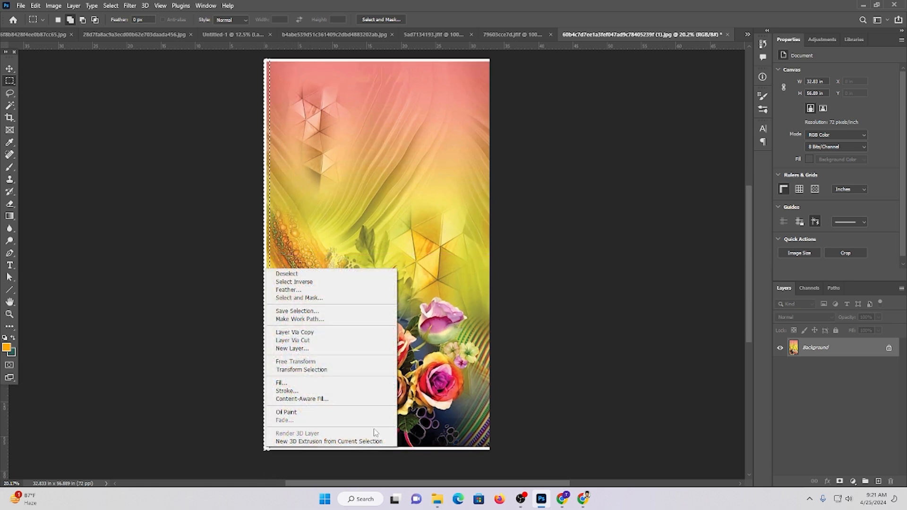
click(321, 400)
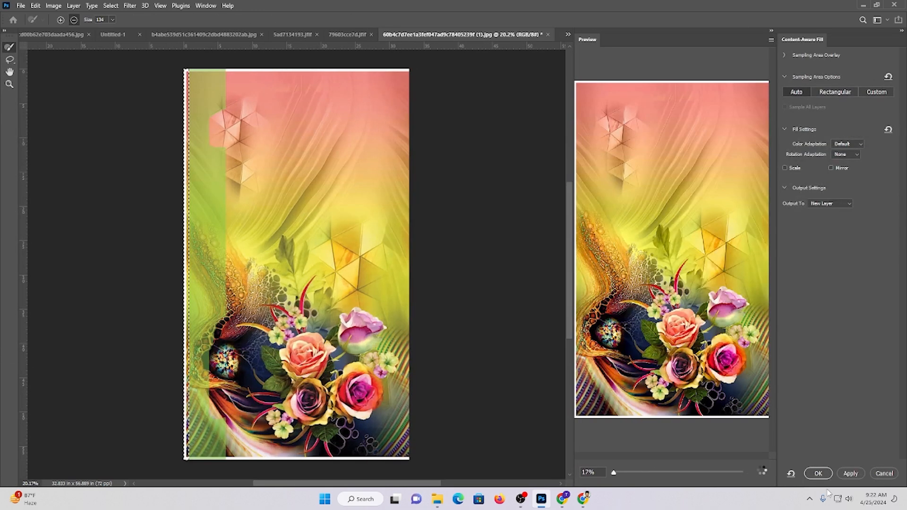
click(818, 473)
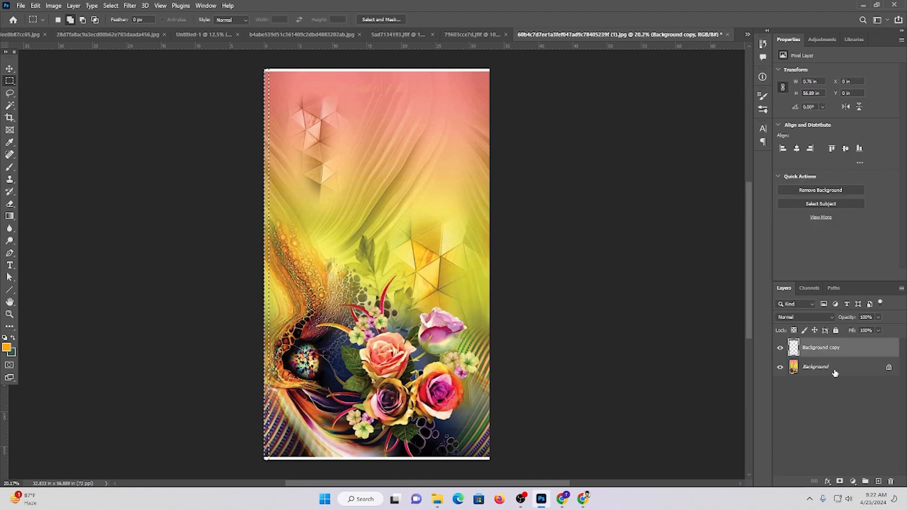
ctrl+click(833, 371)
key(ctrl+e)
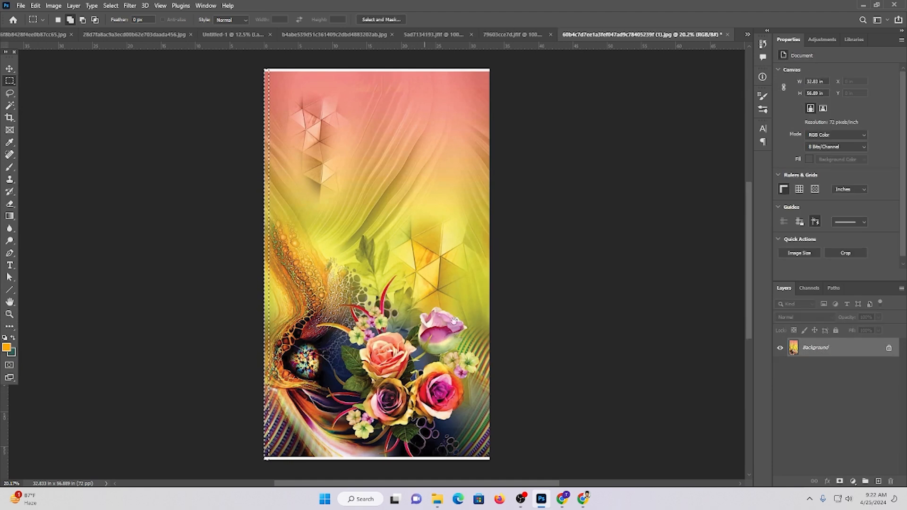
Fill the white strip along the image's bottom edge with Content-Aware Fill and merge it into the background
drag(406, 401, 456, 317)
key(ctrl+d)
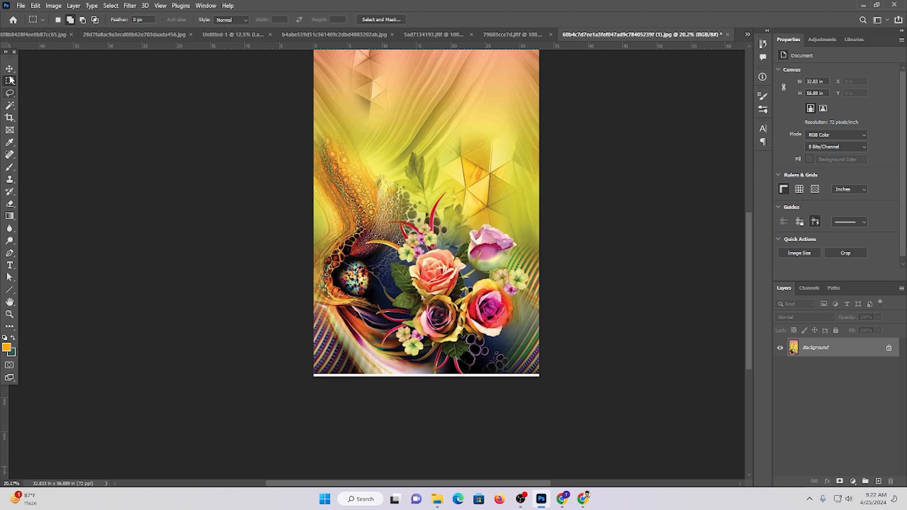
drag(547, 385, 281, 370)
right_click(453, 374)
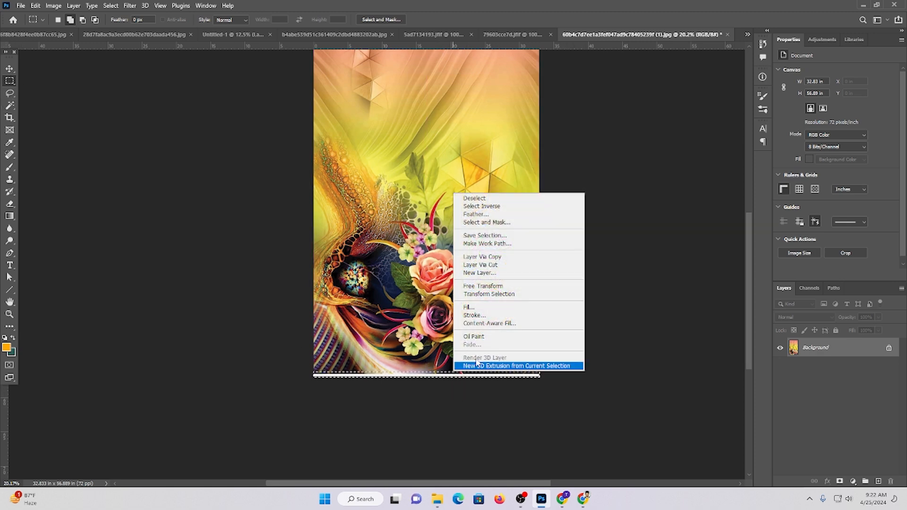
click(491, 326)
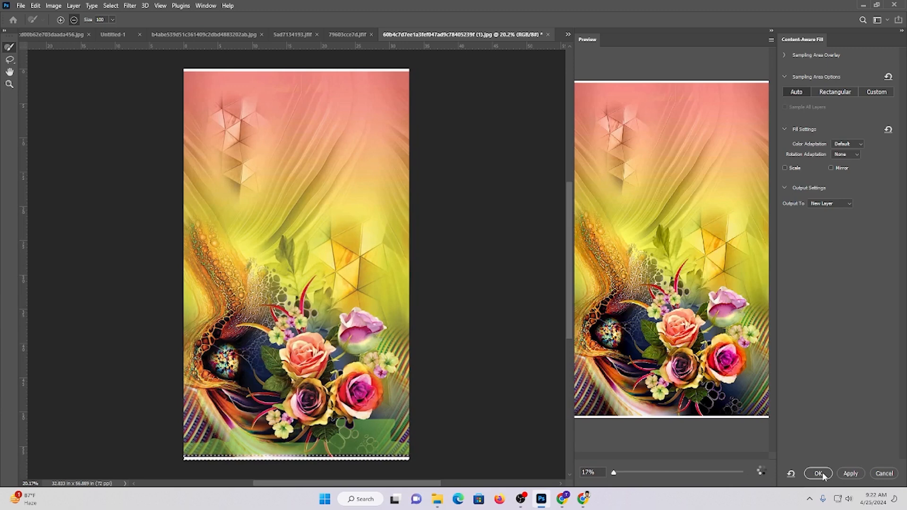
click(818, 473)
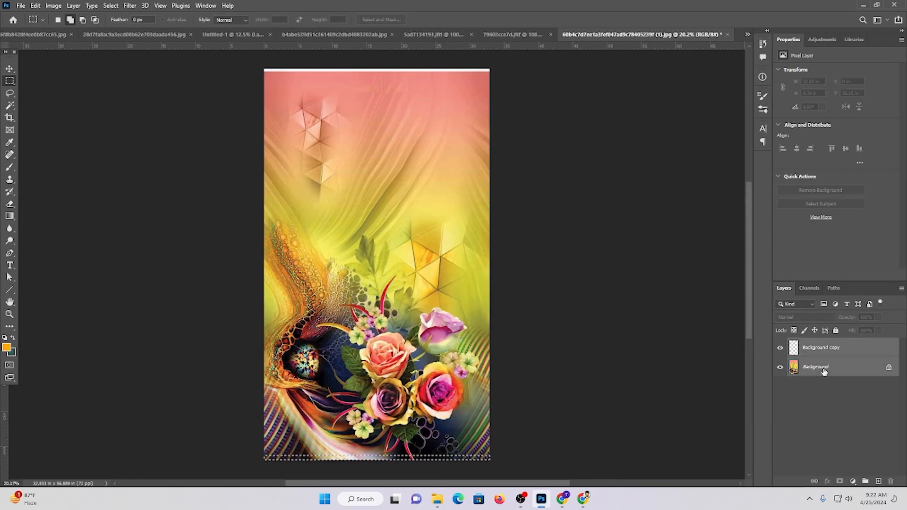
key(ctrl+e)
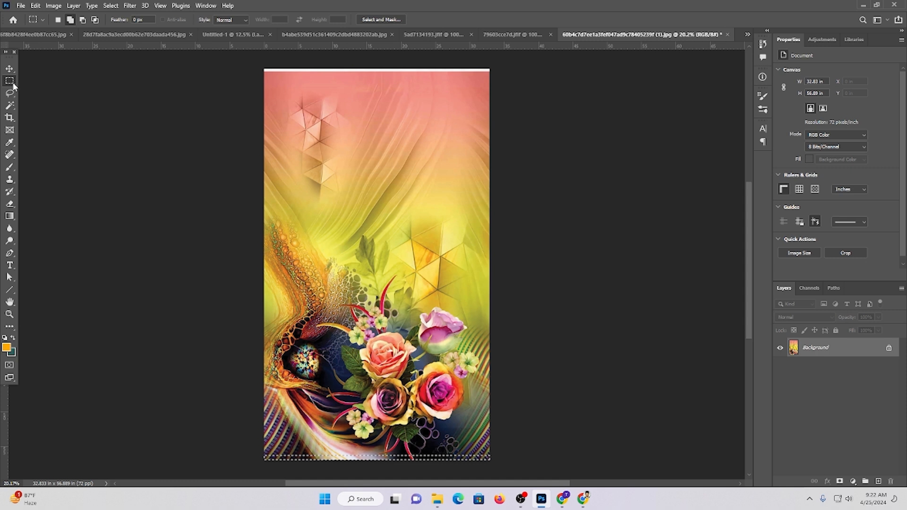
Unlock the background layer and delete the white strip along the image's top edge to transparency, leaving the bottom edge intact
drag(231, 62, 522, 74)
key(shift+F5)
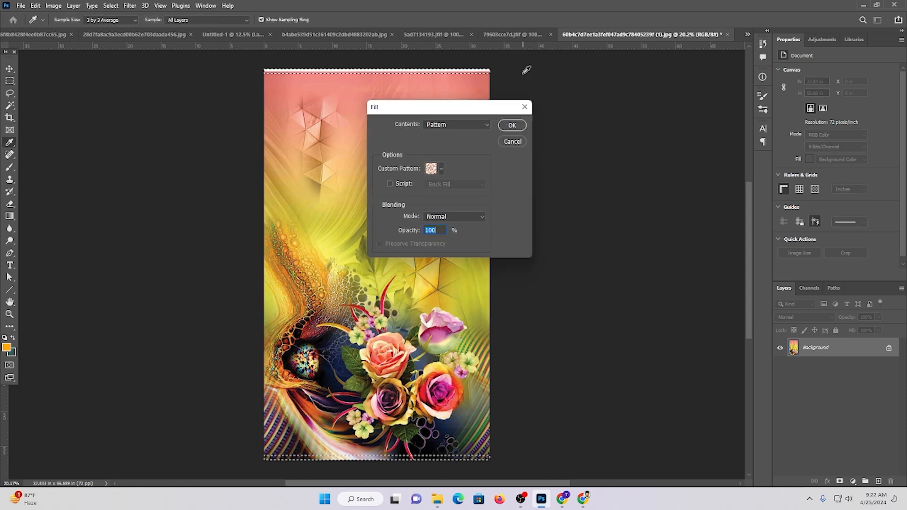
click(512, 125)
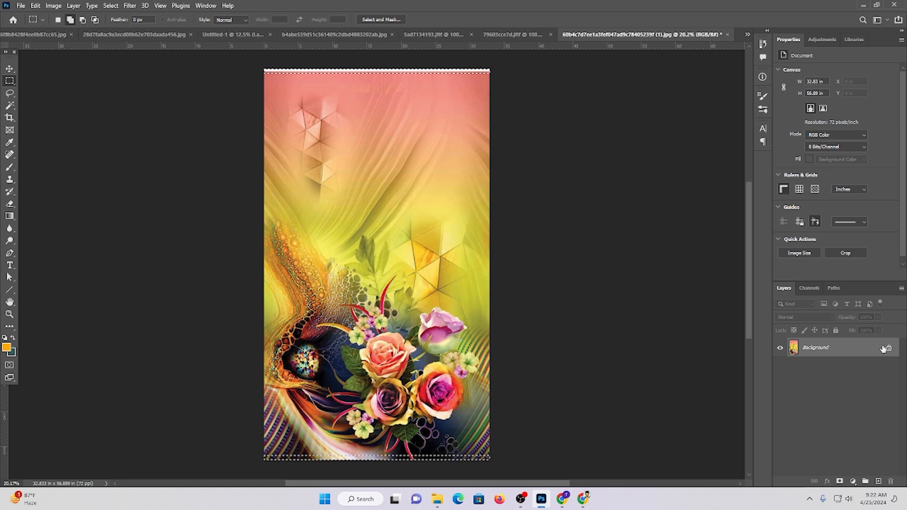
click(889, 348)
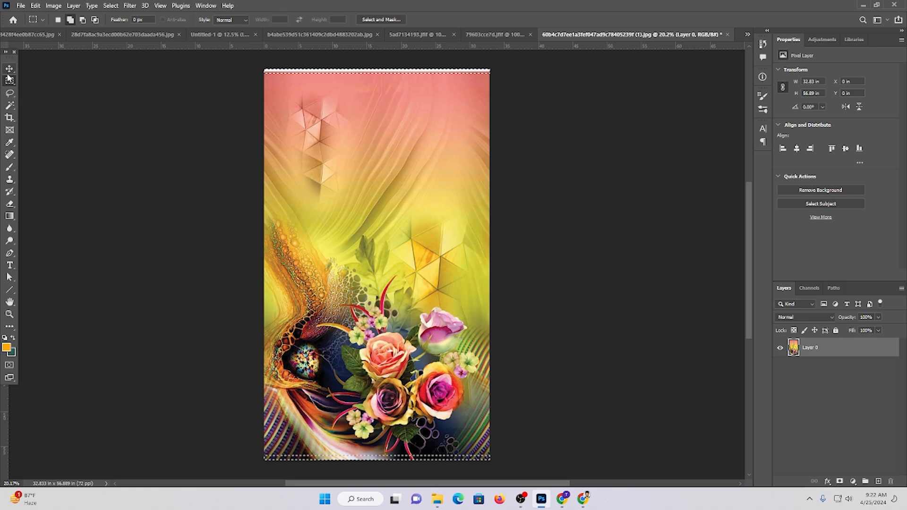
scroll(513, 409, down, 10)
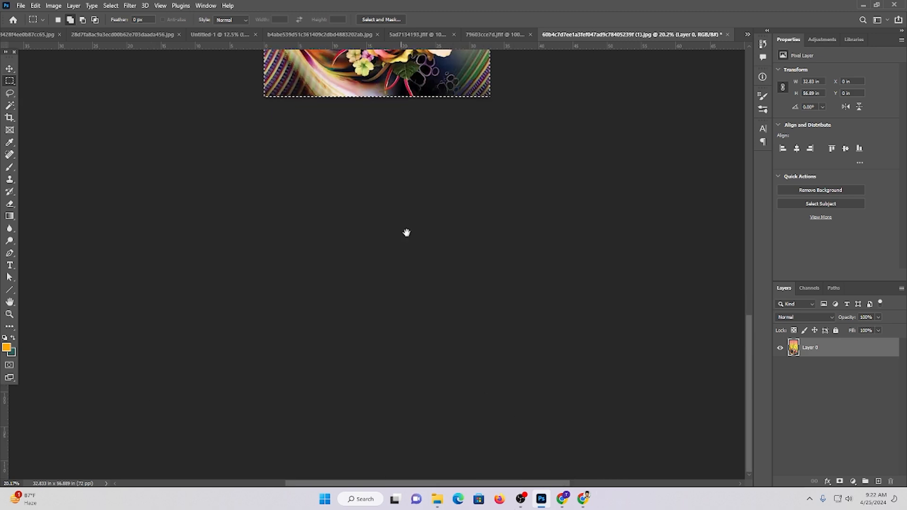
drag(407, 231, 454, 426)
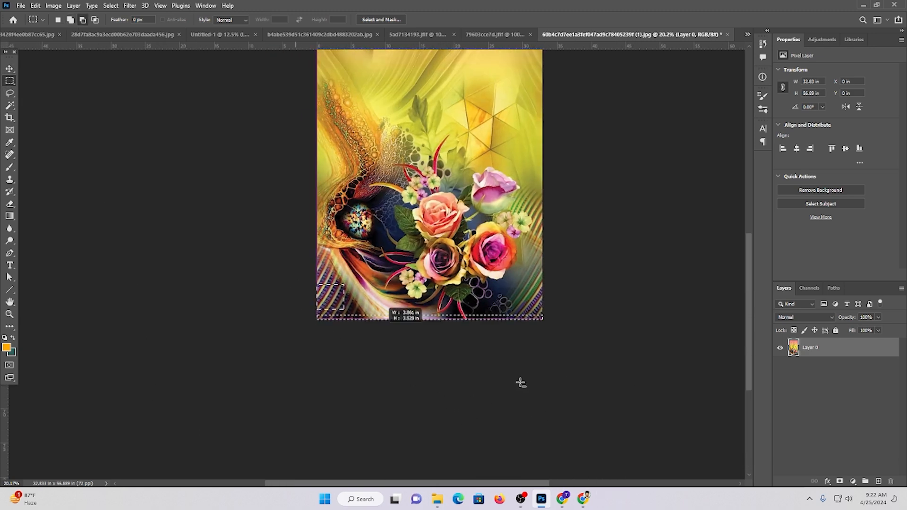
scroll(486, 370, up, 5)
scroll(489, 366, up, 3)
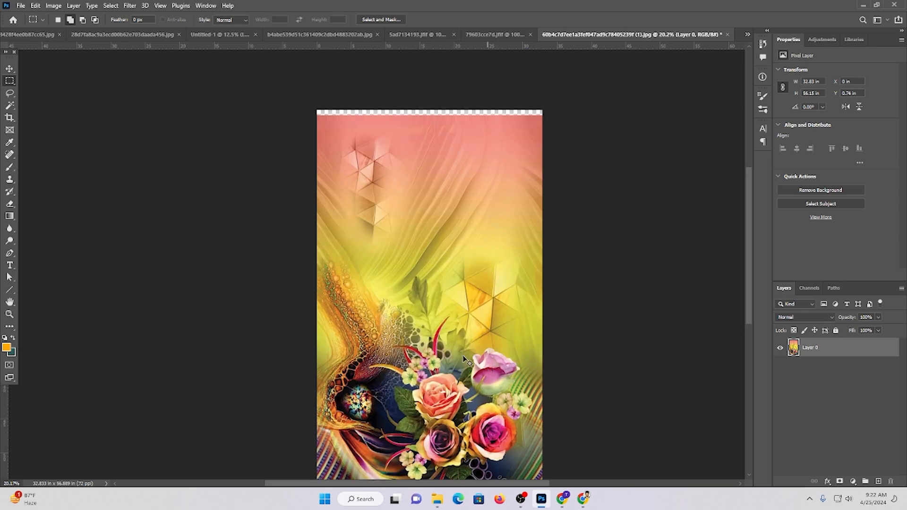
Paste the cleaned rose design into Untitled-1 as a new layer and hide the cut-out flowers on Layer 3
click(227, 34)
key(ctrl+v)
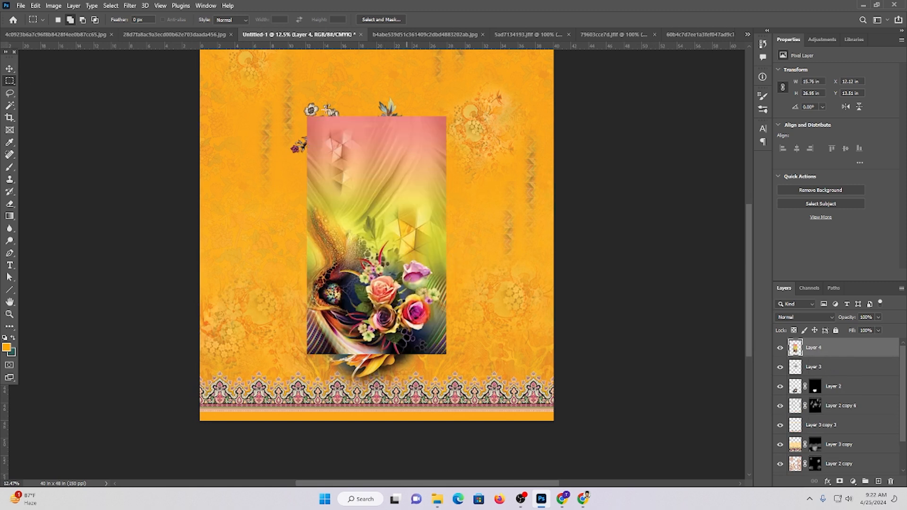
click(9, 69)
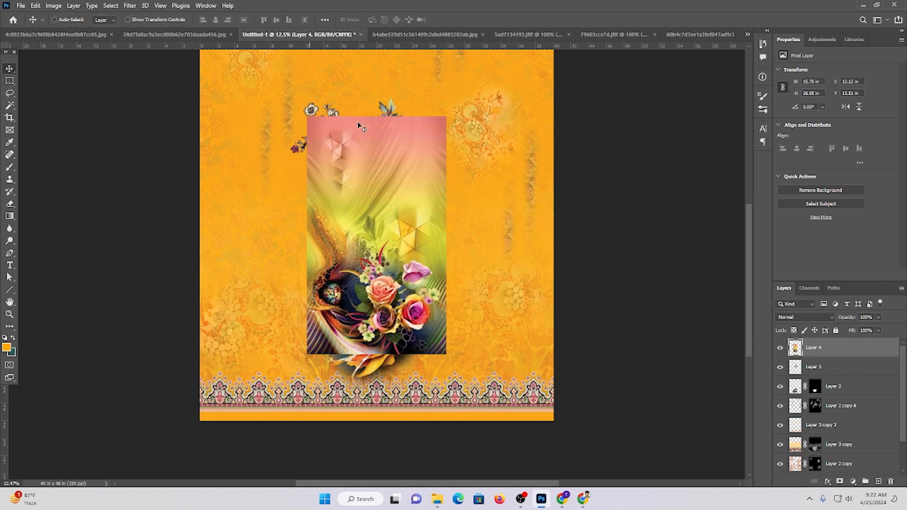
ctrl+click(311, 109)
click(780, 366)
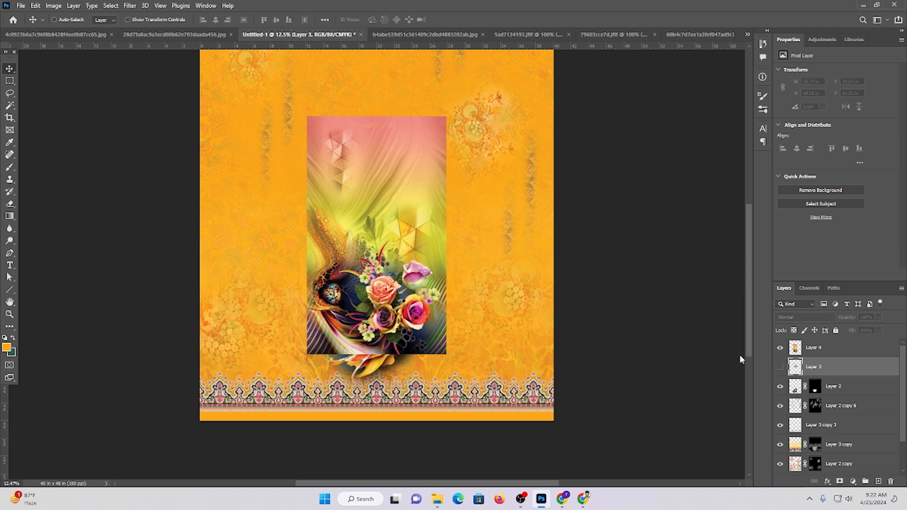
Move the pasted rose design about 13.2 in right and 4.4 in down, to the lower-right edge of the orange canvas
scroll(421, 266, up, 2)
drag(420, 266, 571, 234)
ctrl+click(552, 302)
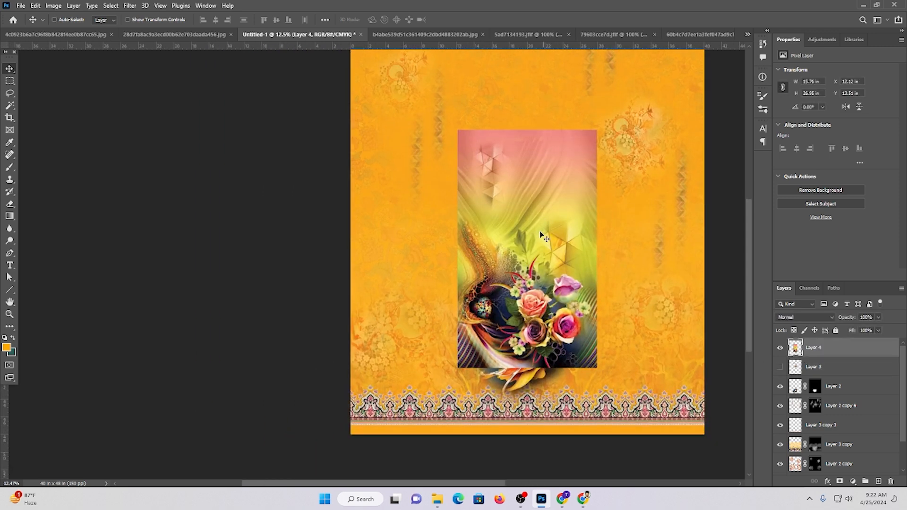
drag(519, 282, 626, 322)
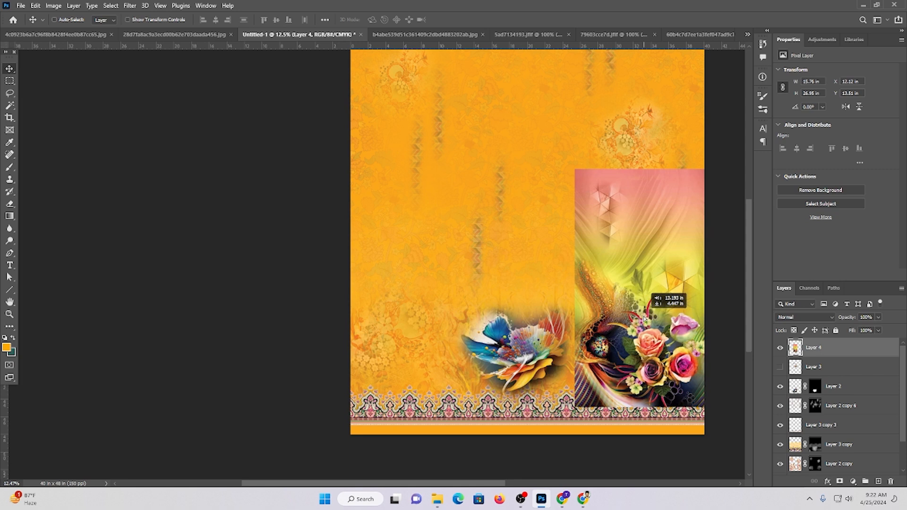
Duplicate the masked blue and orange flower on Layer 2, hide the duplicate, and select the original layer
ctrl+click(531, 352)
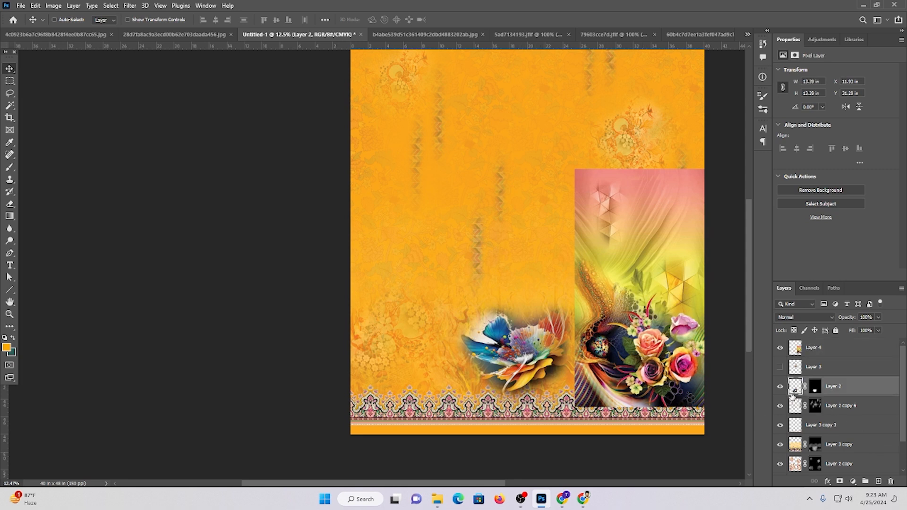
key(ctrl+j)
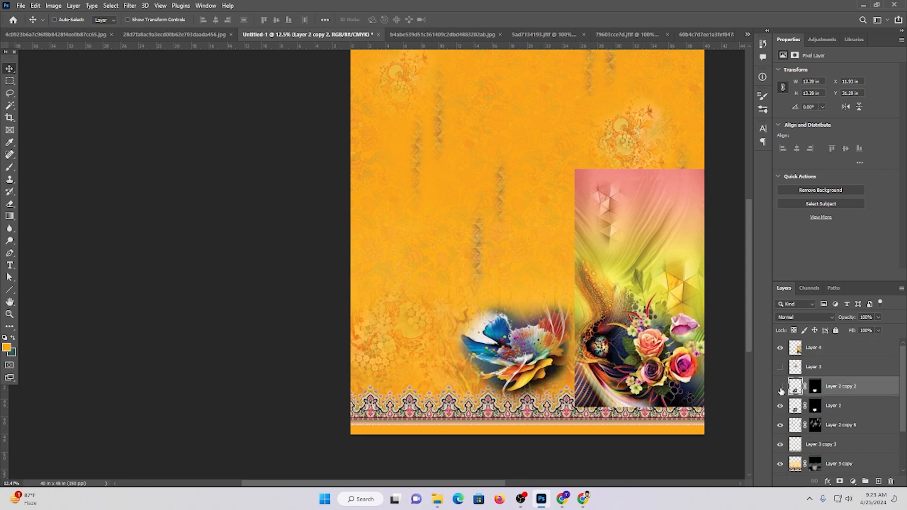
click(779, 386)
click(845, 407)
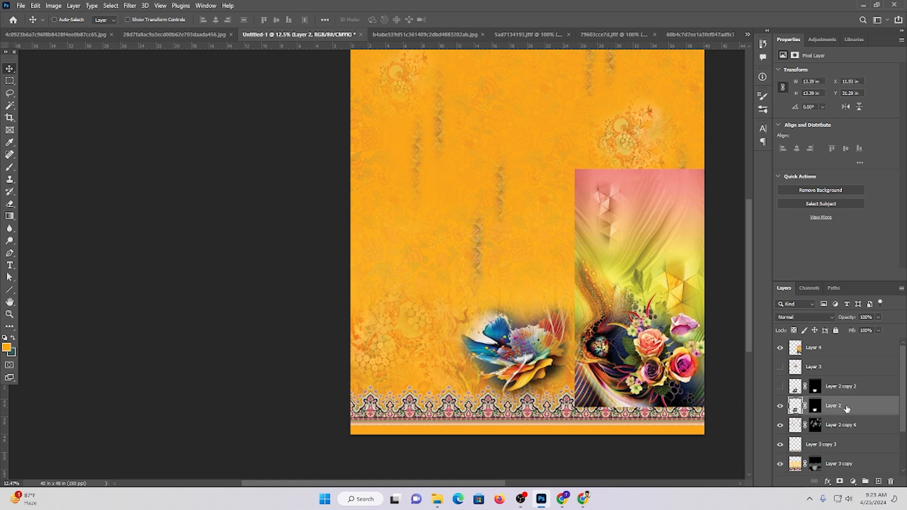
Move the blue and orange flower on Layer 2 about 12.3 in left and 20 in up, to the canvas's left edge
drag(506, 316, 396, 139)
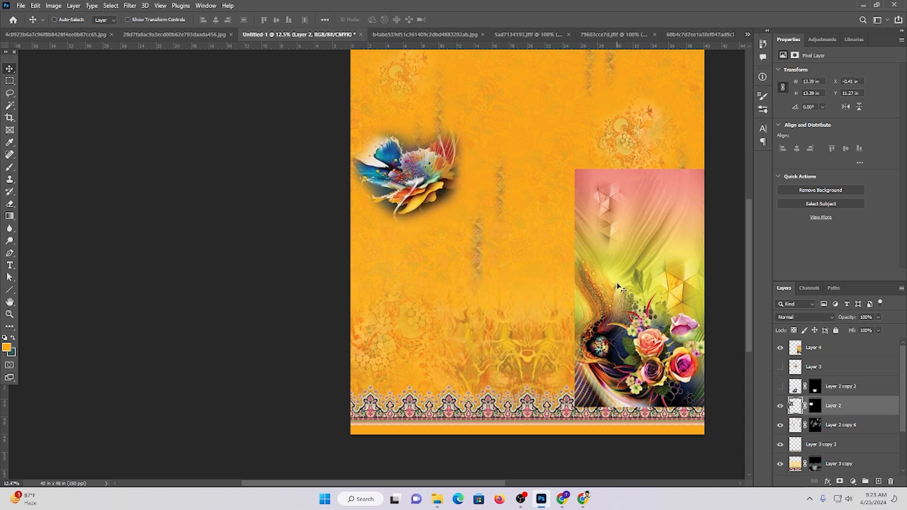
Try the pasted rose design farther left at about 133% scale, and remove it from the canvas
ctrl+click(617, 285)
drag(576, 294, 515, 300)
key(ctrl+t)
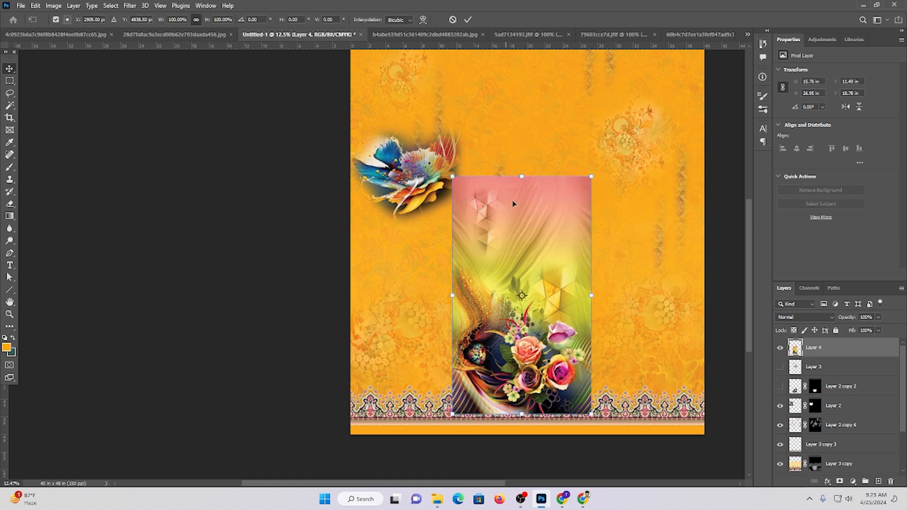
drag(521, 176, 527, 98)
key(Return)
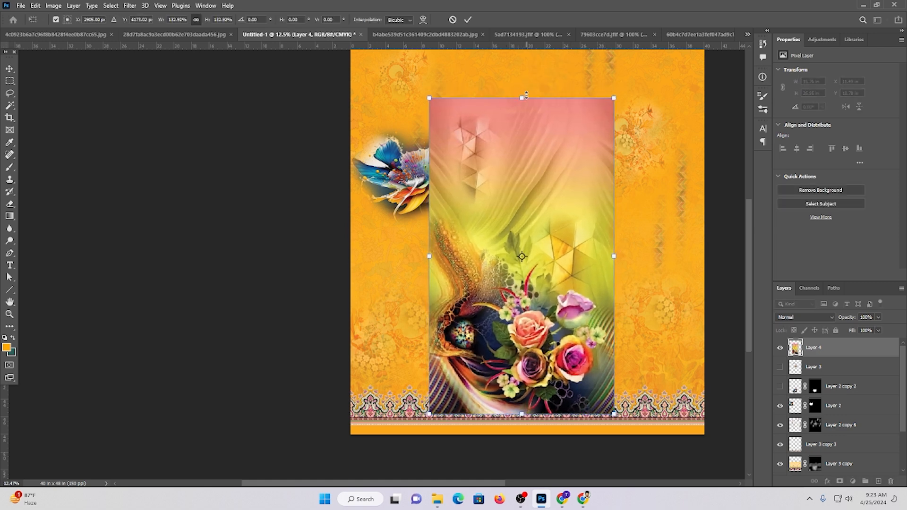
scroll(517, 189, down, 3)
drag(503, 268, 566, 273)
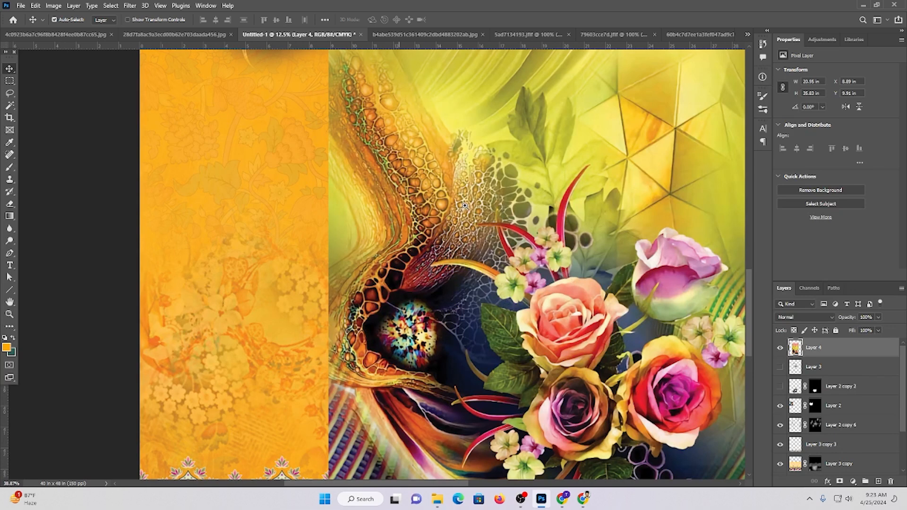
click(576, 287)
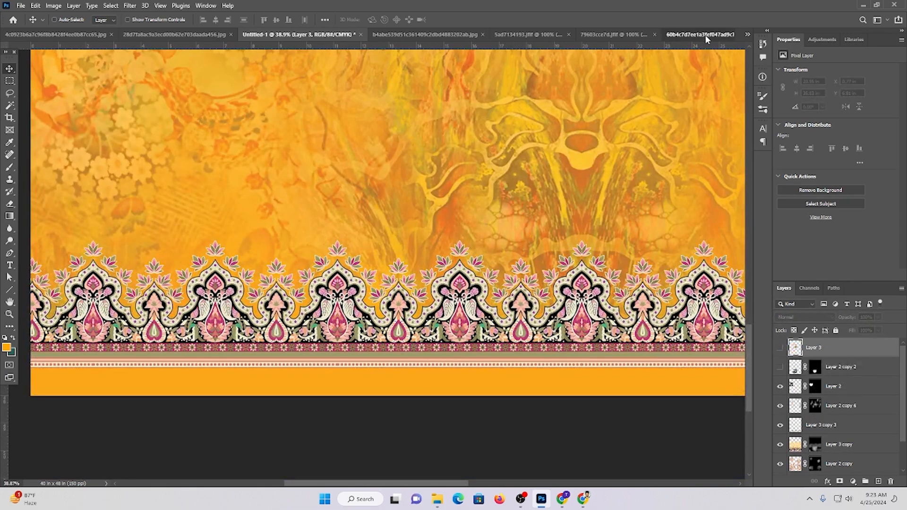
Resize the source rose image to a height of 45 inches at a resolution of 150 pixels per inch
click(705, 35)
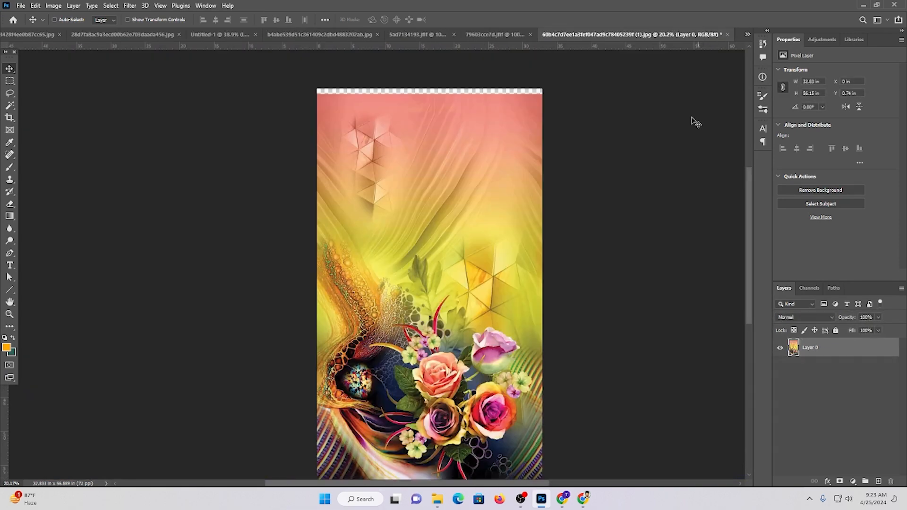
key(ctrl+alt+i)
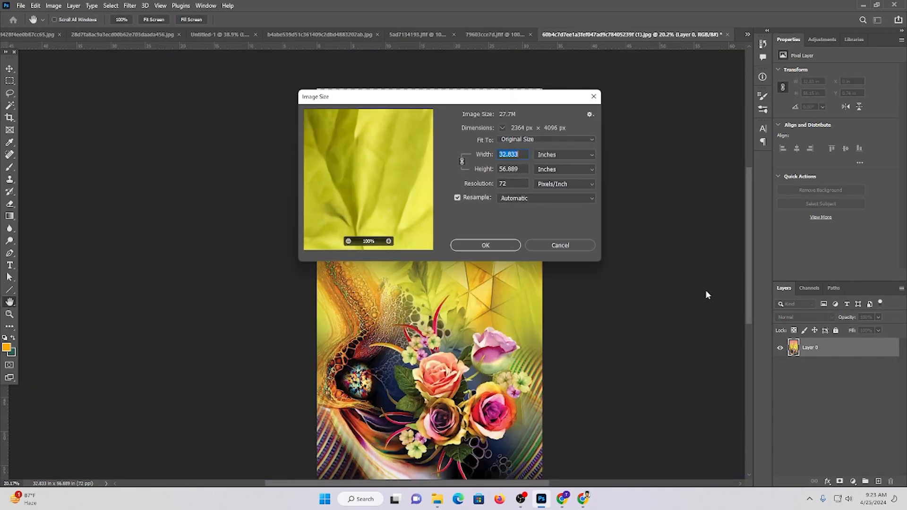
double_click(504, 183)
text(15)
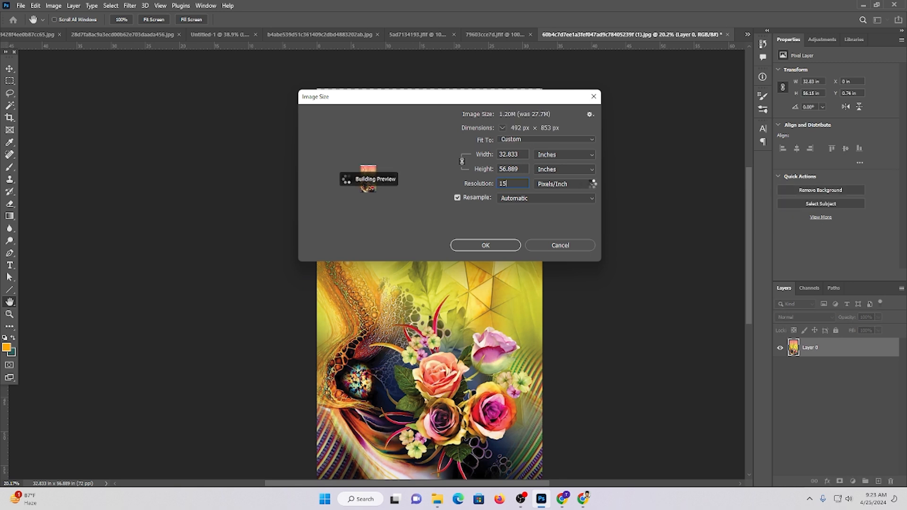
text(0)
key(shift+Tab)
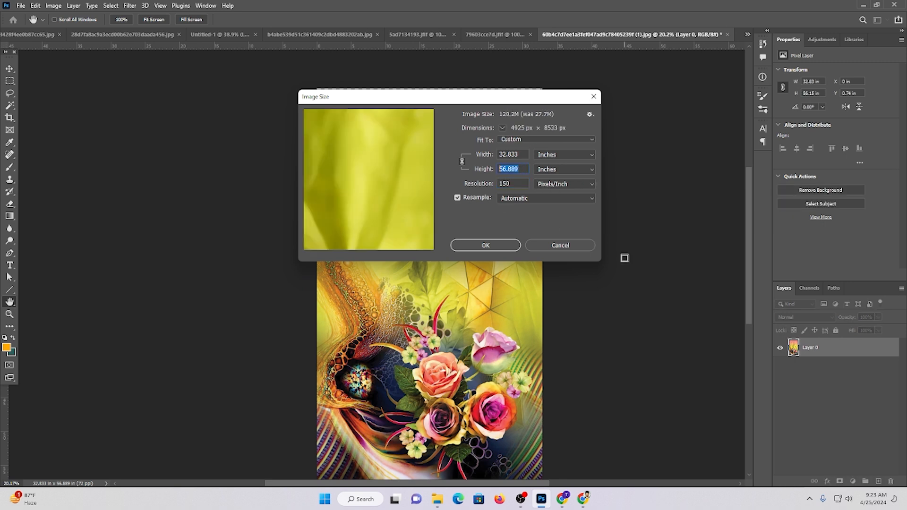
text(4)
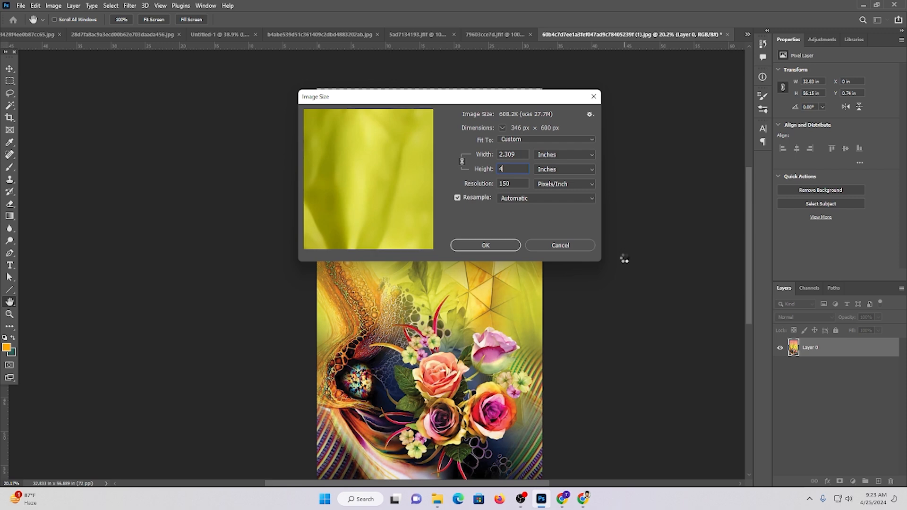
key(Return)
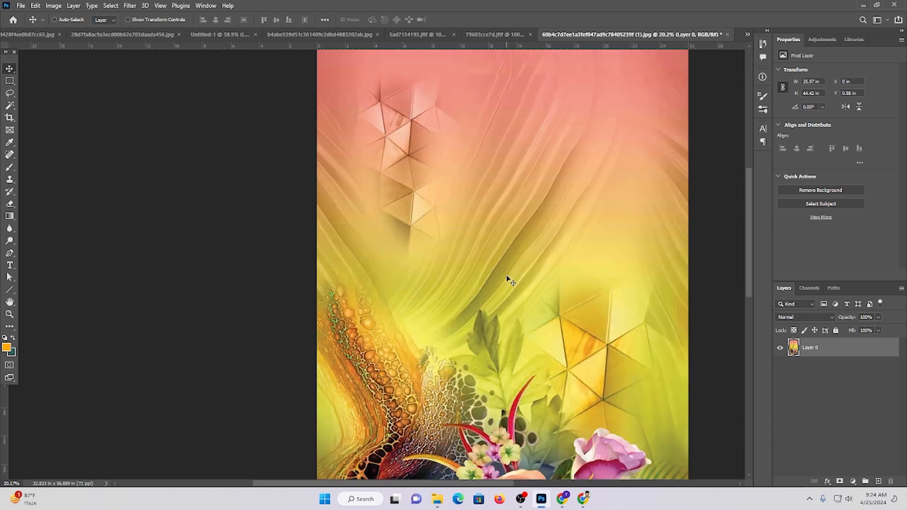
Copy the resized rose design into Untitled-1 as a new layer above the hidden flower layers
scroll(508, 298, down, 2)
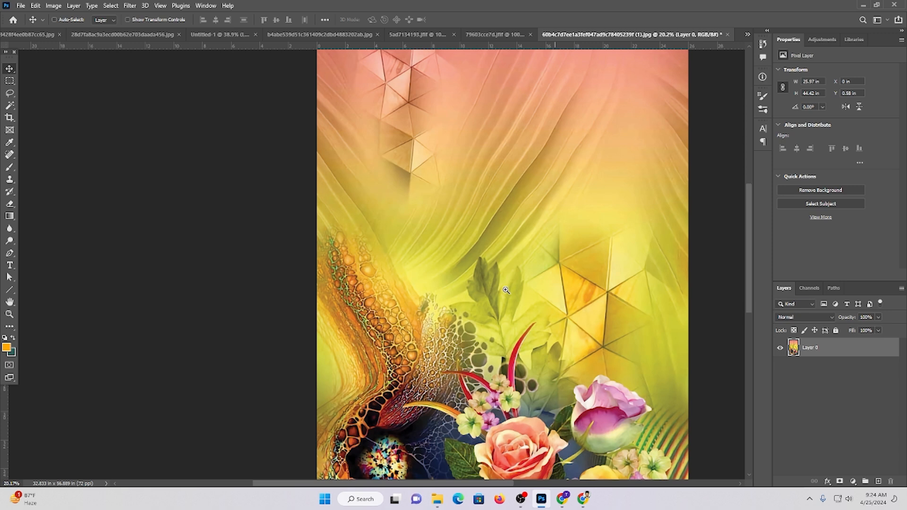
drag(506, 290, 165, 191)
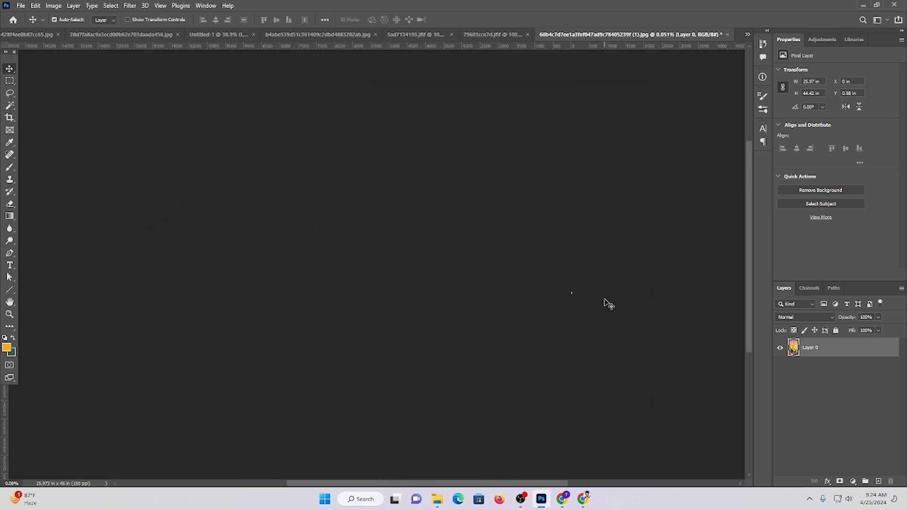
key(ctrl+0)
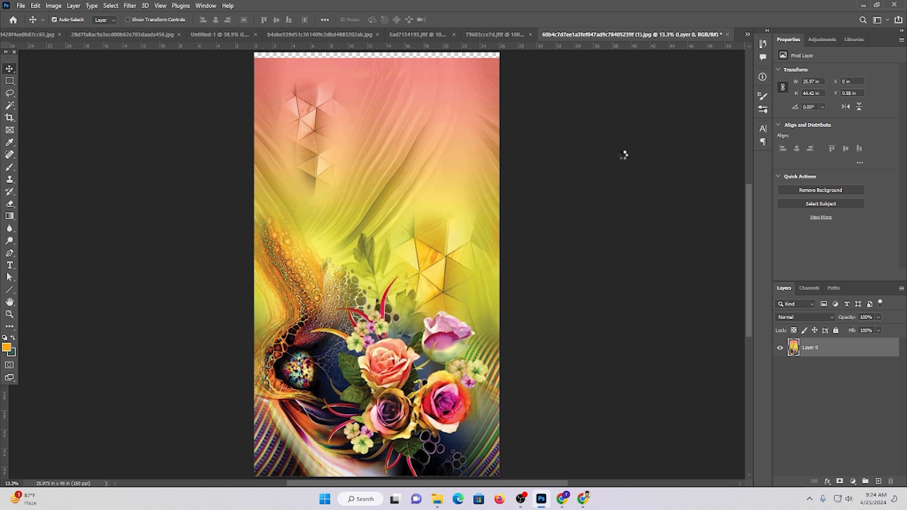
click(231, 37)
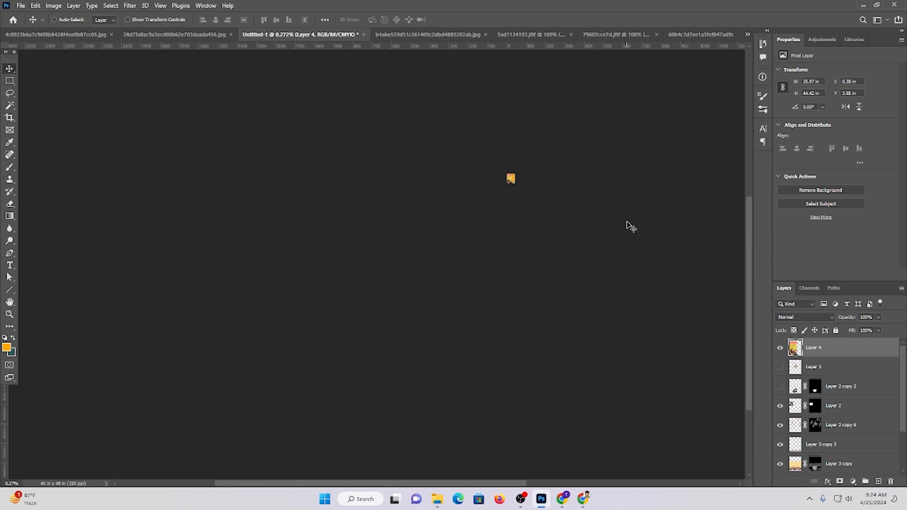
key(ctrl+0)
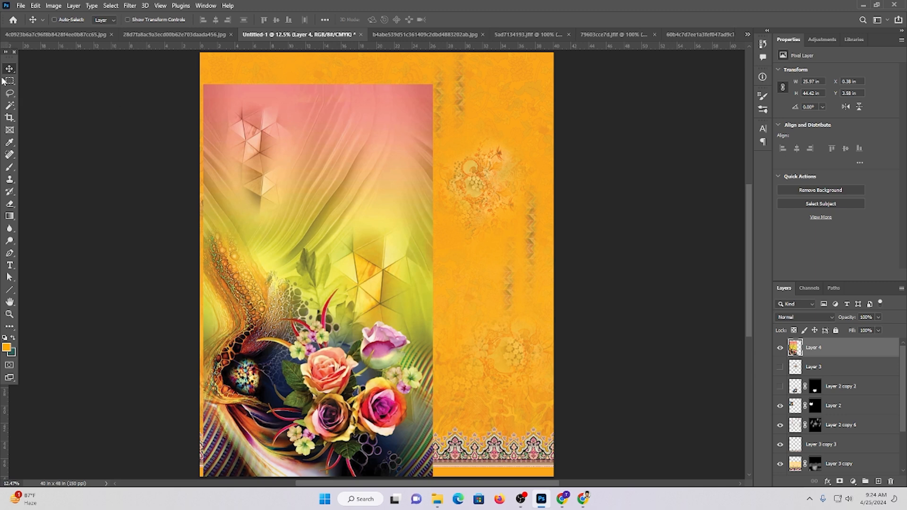
Position the rose design near the canvas centre, about 6.3 in from the left edge and 1.8 in from the top
mouse_move(358, 226)
mouse_down()
mouse_move(397, 151)
mouse_move(369, 221)
mouse_move(363, 196)
mouse_move(362, 219)
mouse_move(373, 221)
mouse_up()
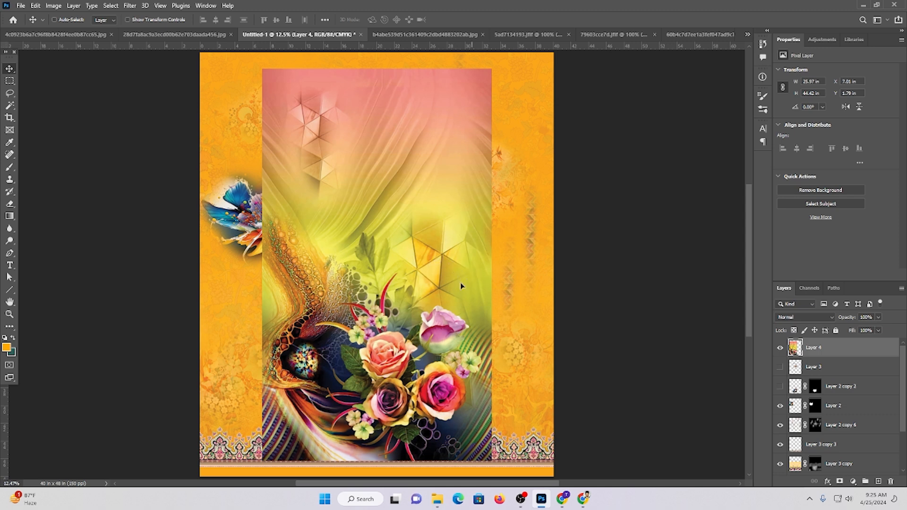
drag(336, 300, 487, 260)
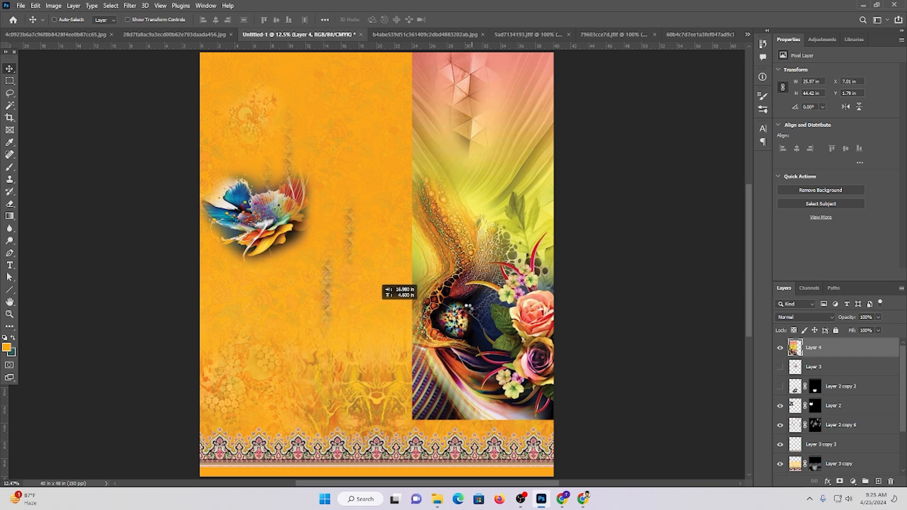
scroll(467, 307, down, 2)
drag(465, 302, 215, 318)
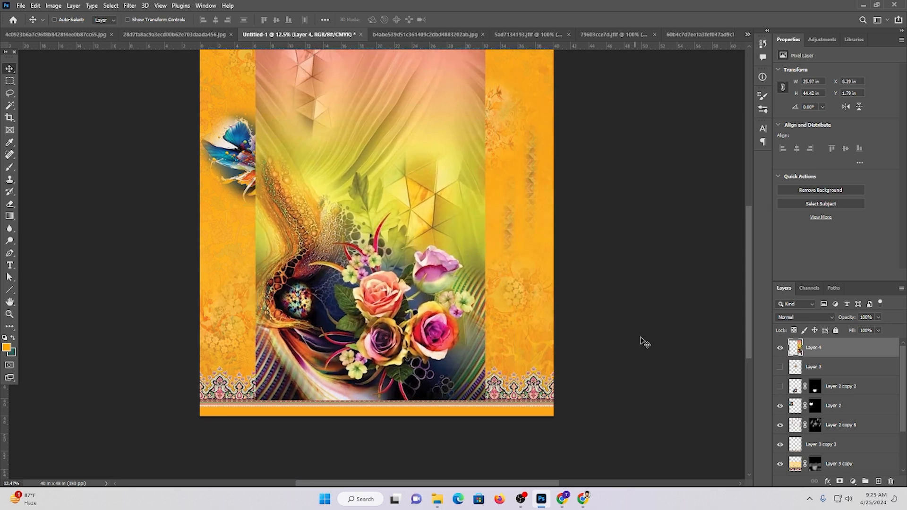
scroll(646, 340, up, 2)
Save the document as a PSB in New Secuane, reusing the base 501 file's name with number 502 and keeping Maximize Compatibility on
key(ctrl+s)
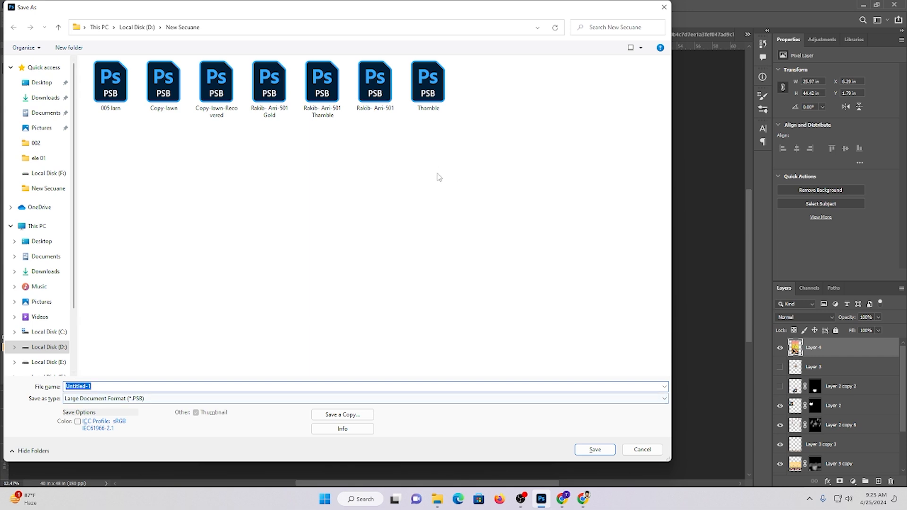
click(375, 84)
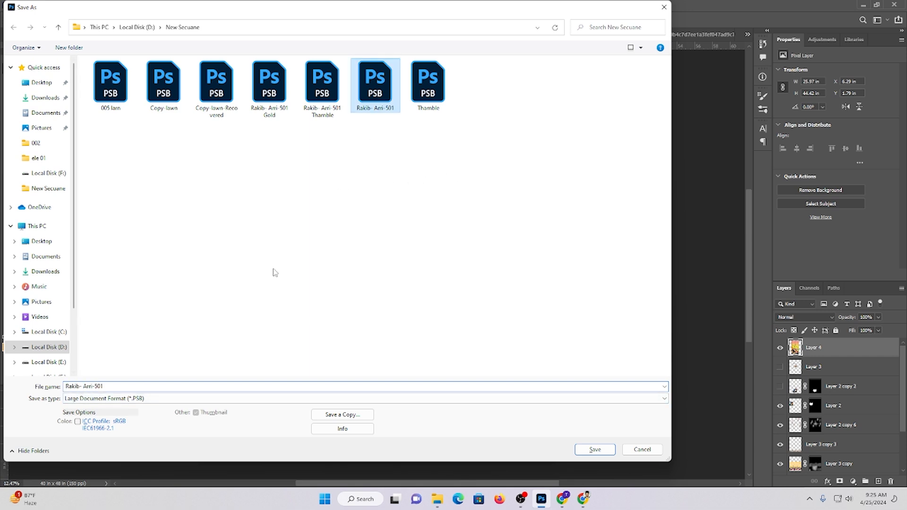
double_click(125, 386)
text(502)
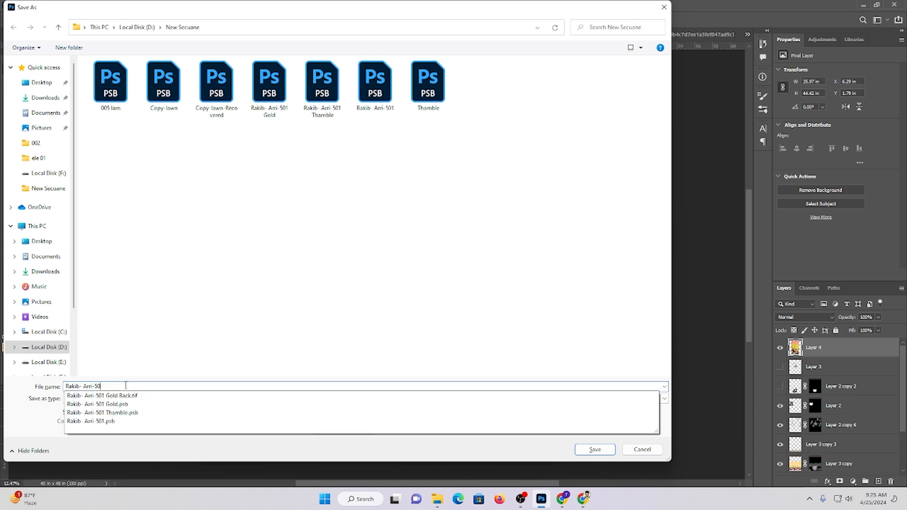
click(594, 453)
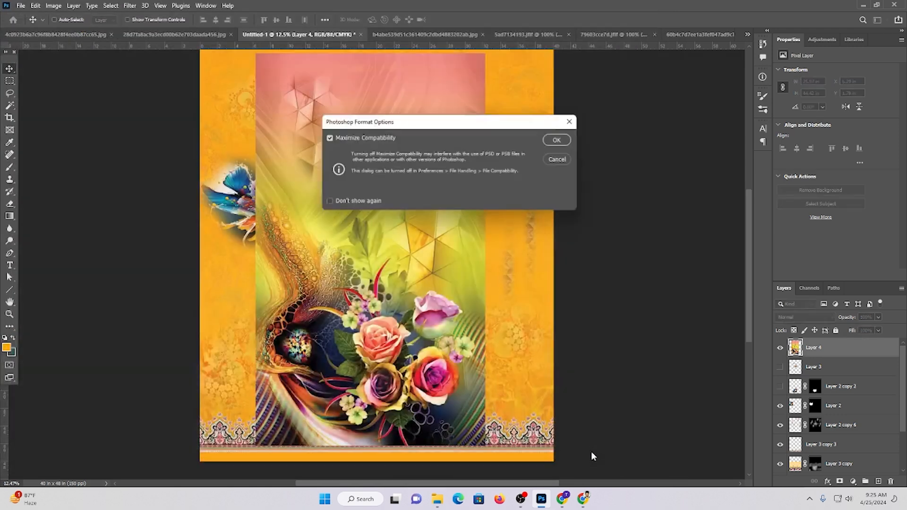
click(557, 141)
scroll(494, 346, down, 1)
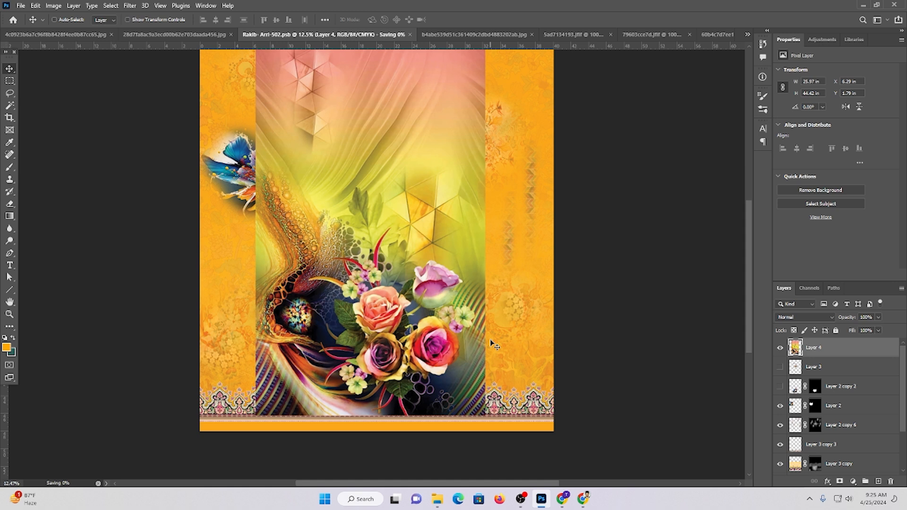
scroll(459, 333, up, 5)
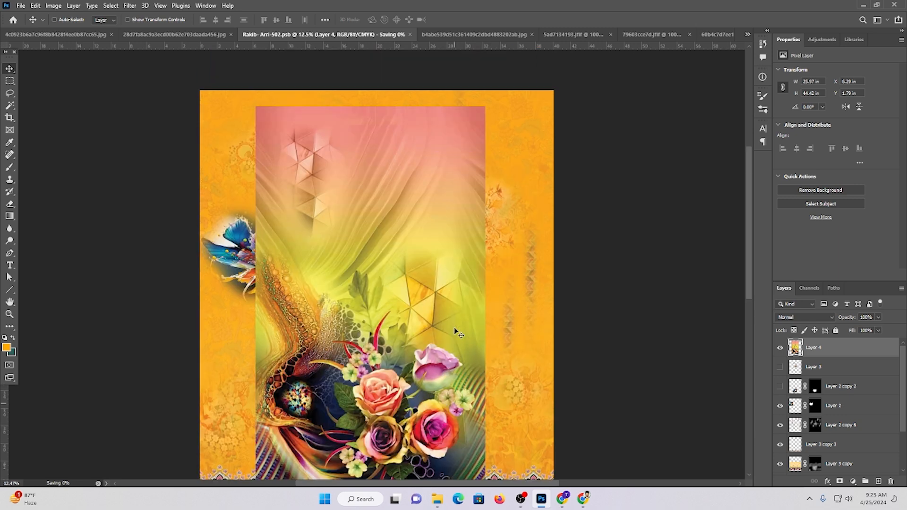
scroll(453, 329, down, 5)
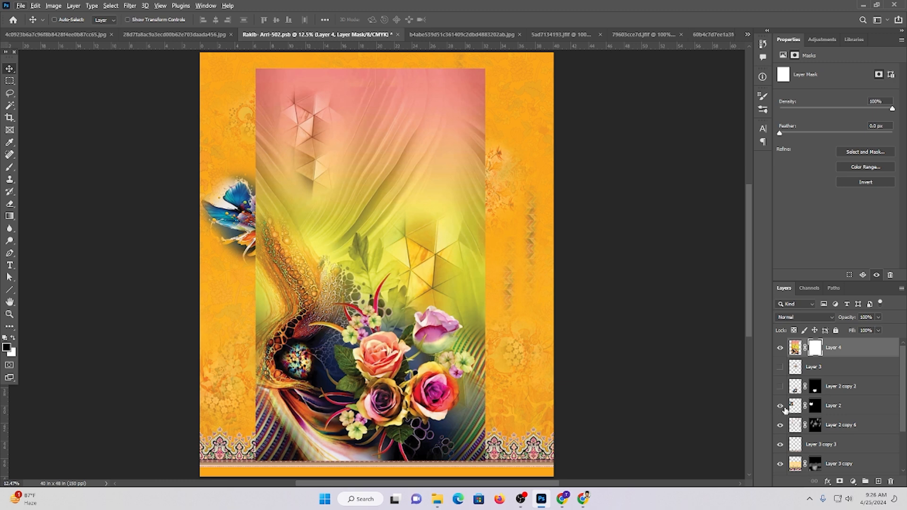
Replace the rose layer's white mask with a black hide-all mask and set up the Brush tool with white
key(ctrl+z)
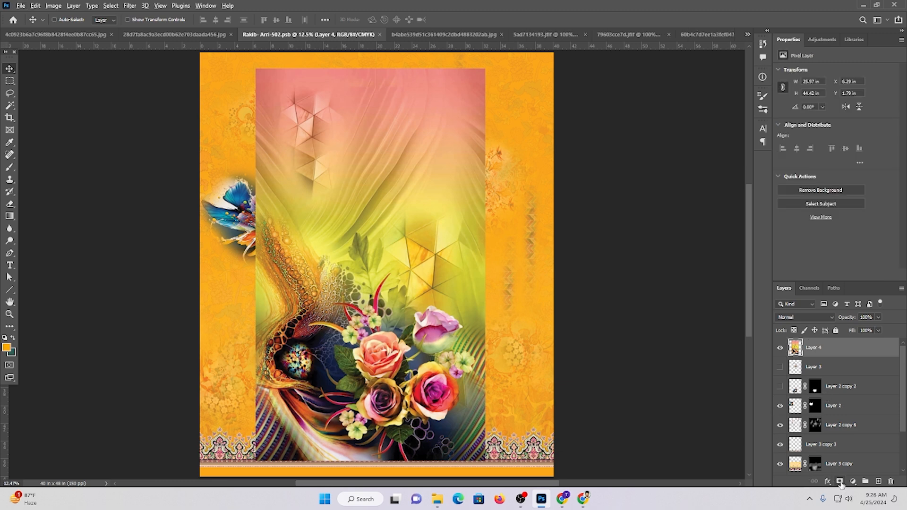
alt+click(839, 481)
click(9, 166)
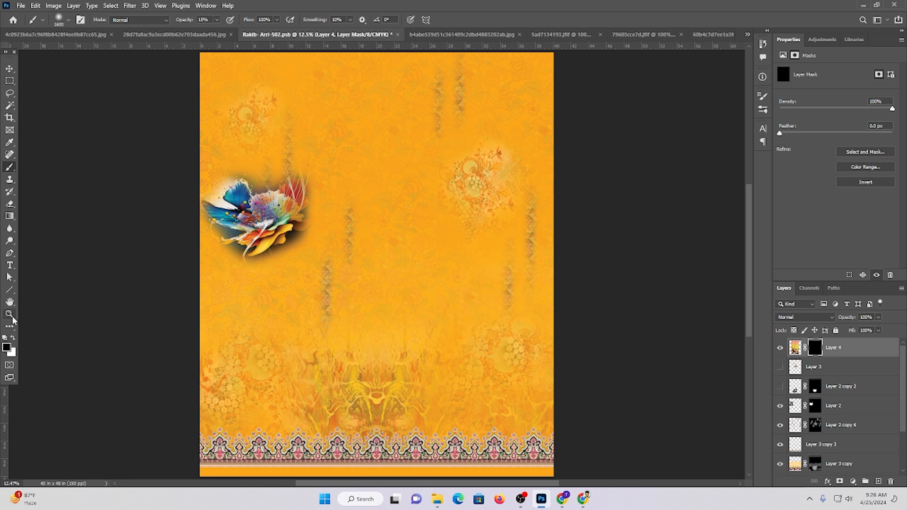
click(13, 337)
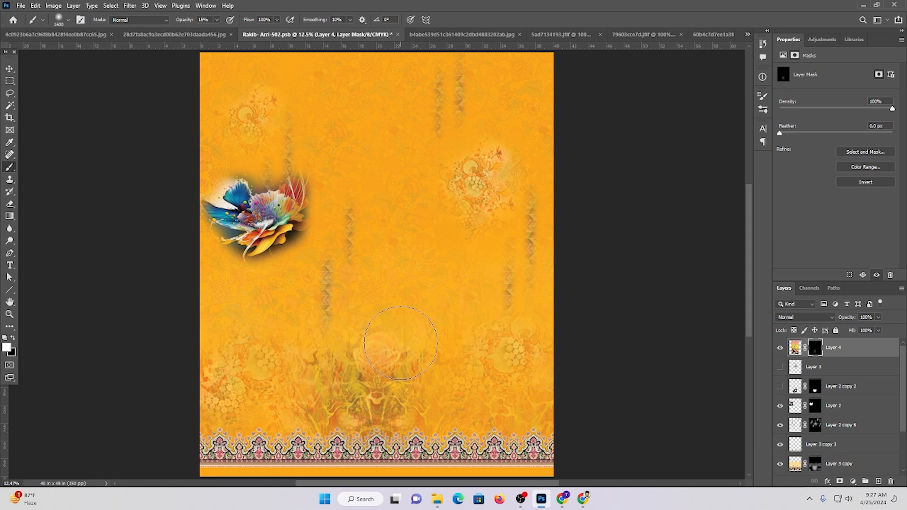
Set the brush opacity to 54% and paint the mask to reveal the peach rose, small blossoms and the darker rose below
click(216, 20)
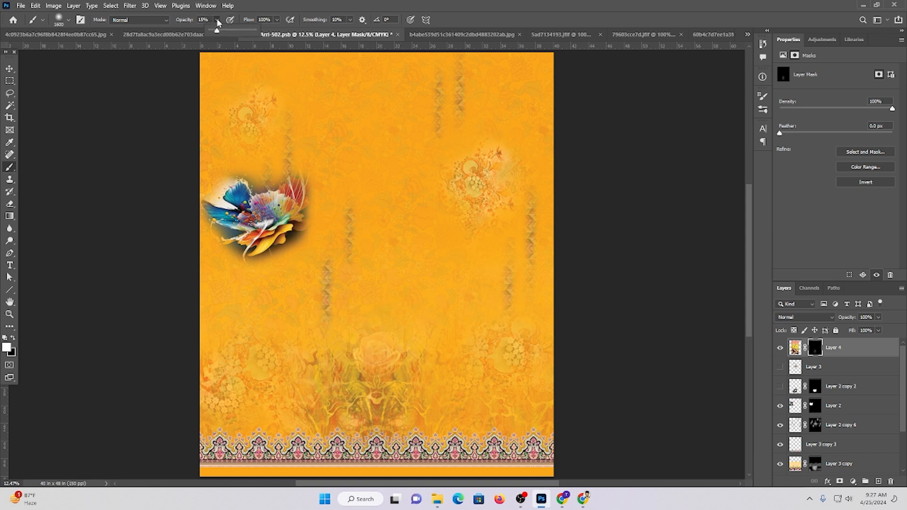
drag(217, 20, 235, 29)
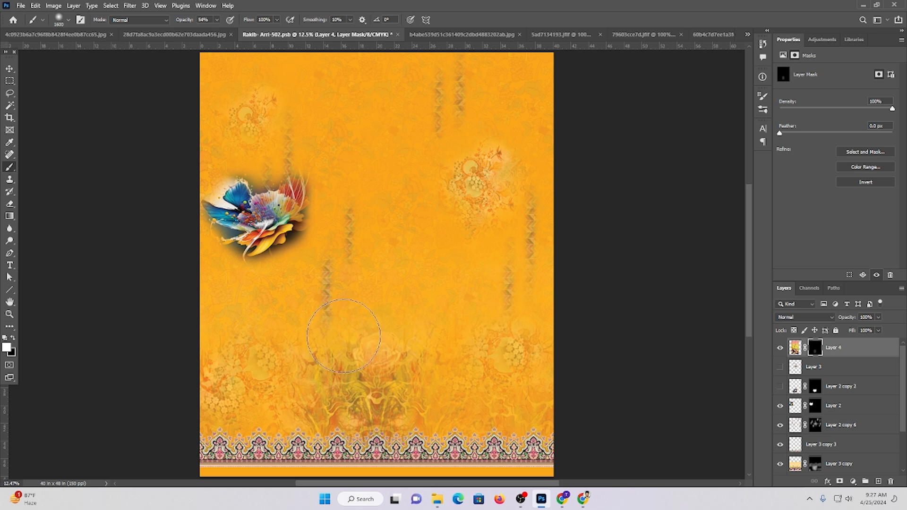
click(361, 338)
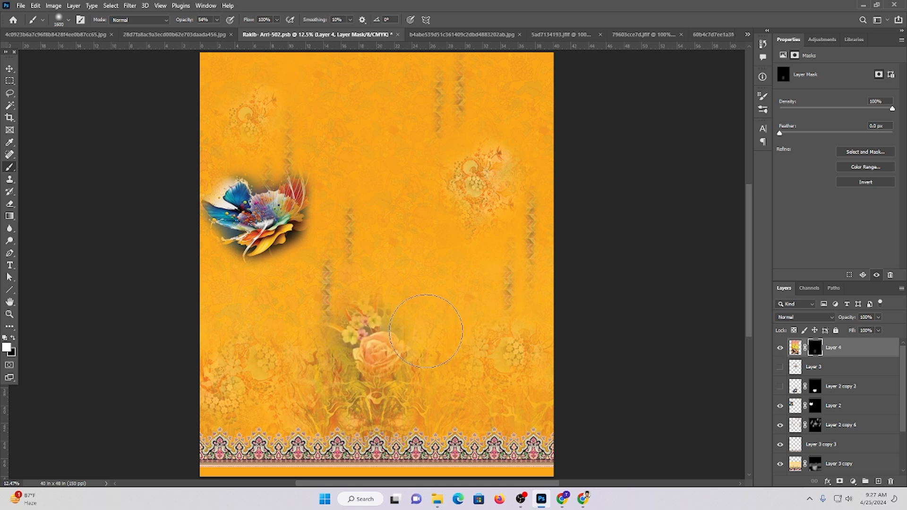
drag(367, 368, 372, 390)
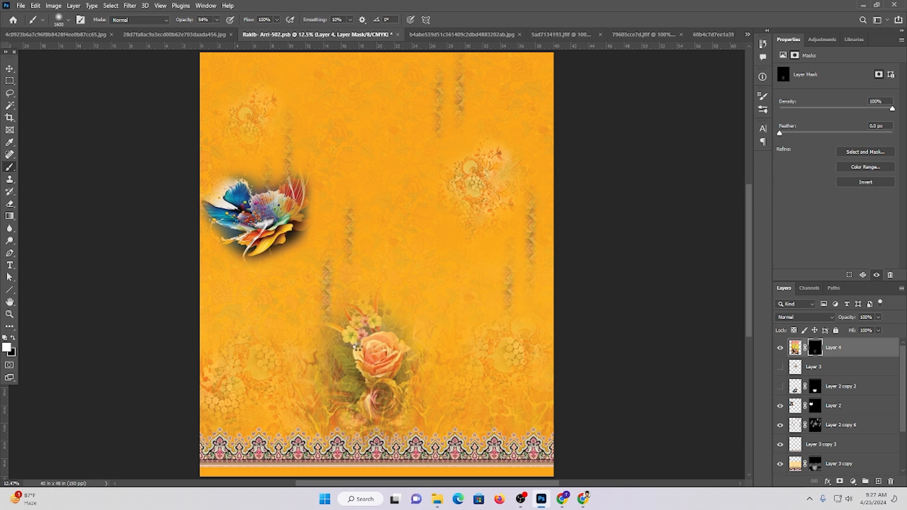
scroll(358, 347, down, 2)
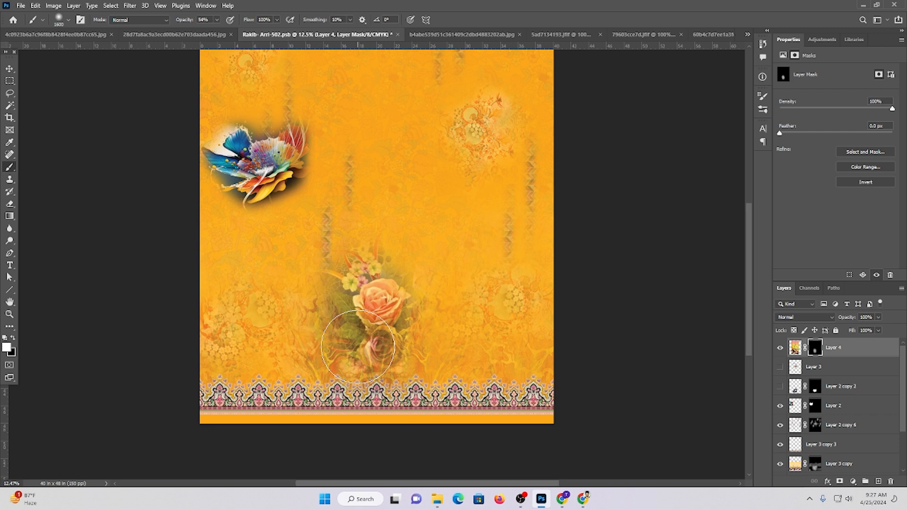
drag(361, 333, 427, 317)
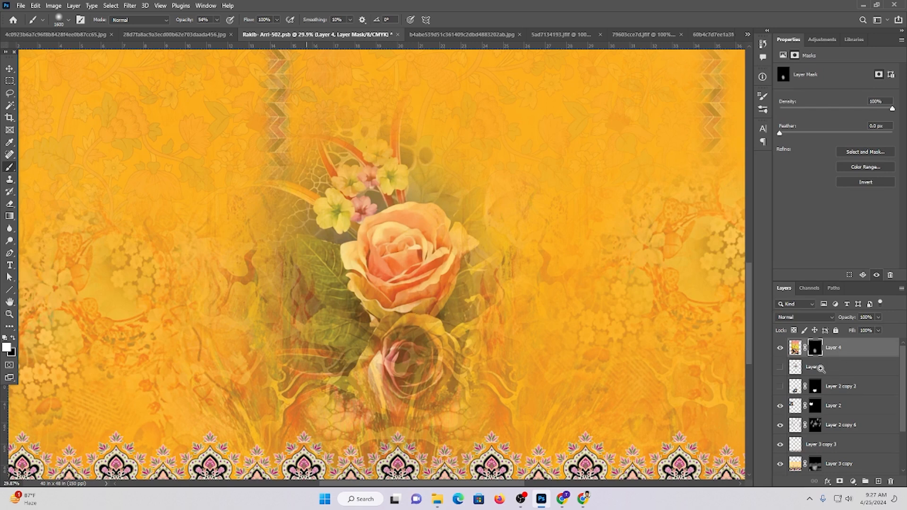
Save the document with the partly revealed roses
scroll(395, 281, down, 2)
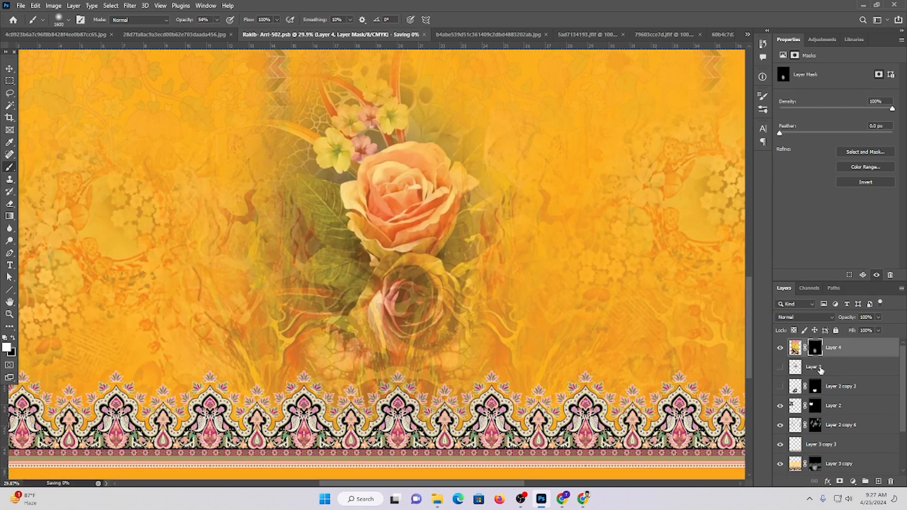
key(ctrl+s)
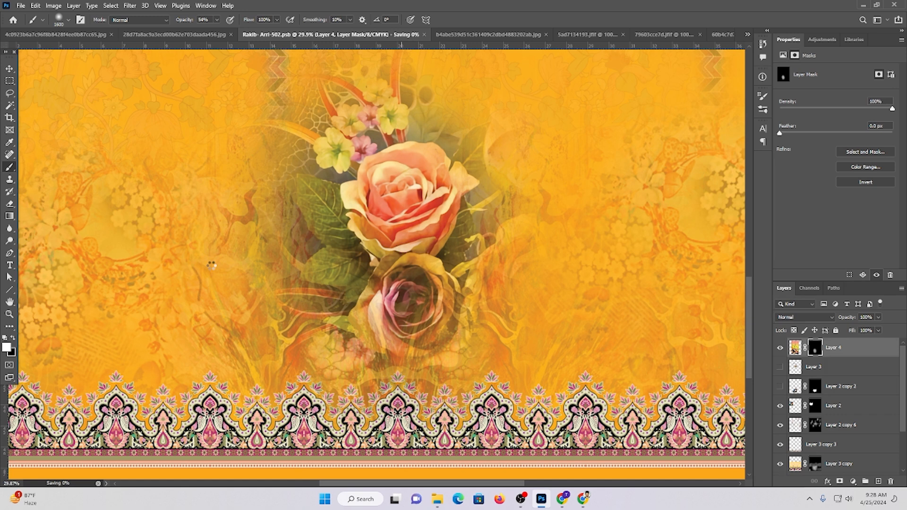
scroll(211, 266, up, 1)
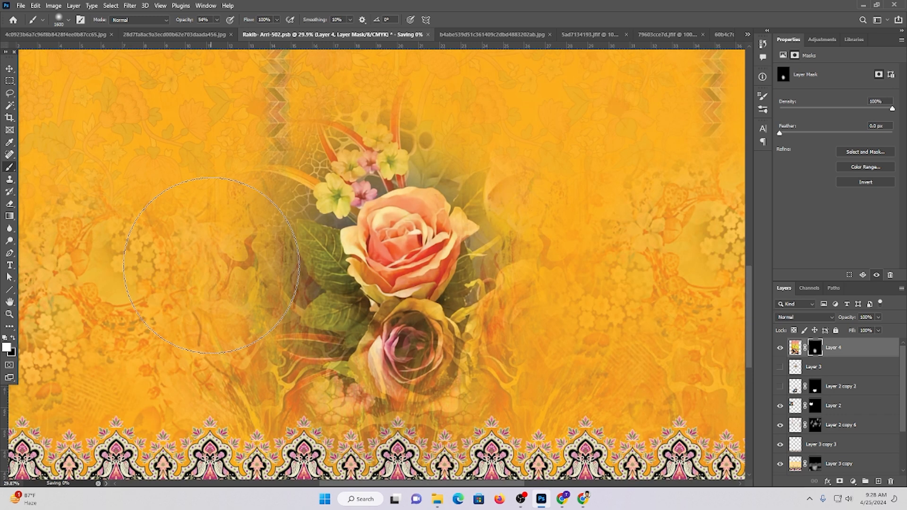